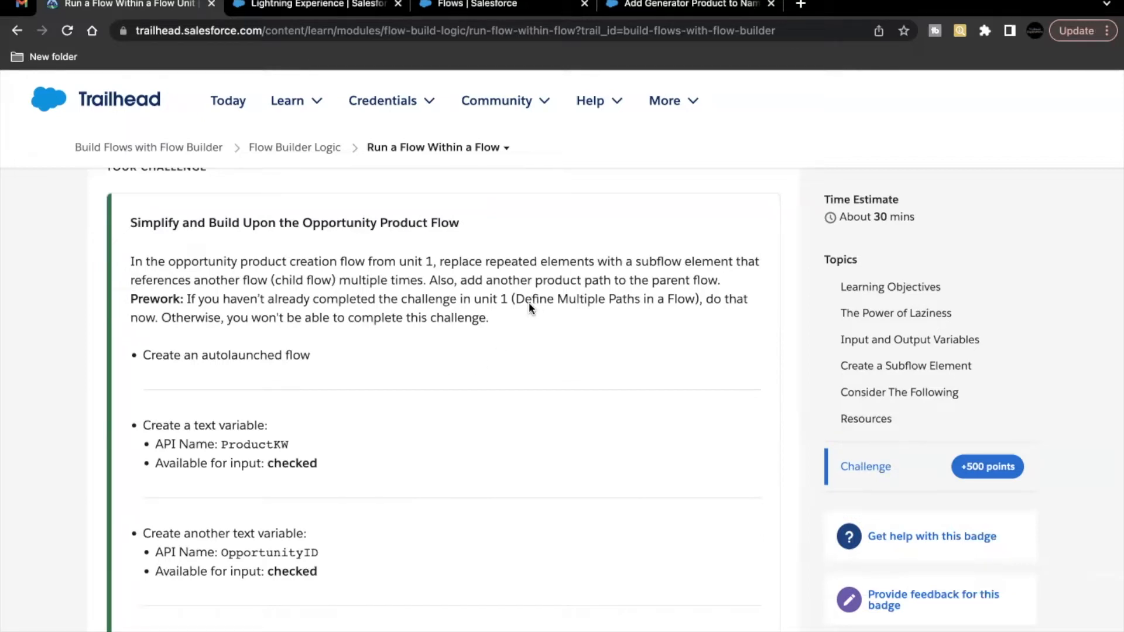
Review the Trailhead challenge's first requirement and create a new Autolaunched Flow (No Trigger) from the Salesforce Flows setup page.
drag(515, 297, 665, 298)
drag(193, 354, 320, 351)
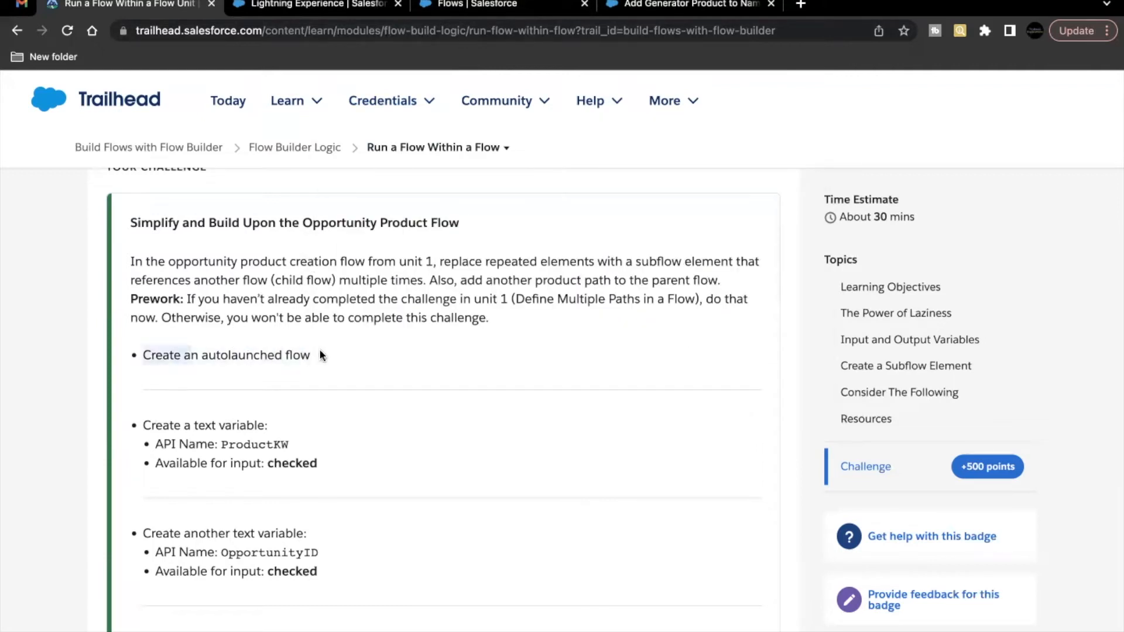
click(536, 17)
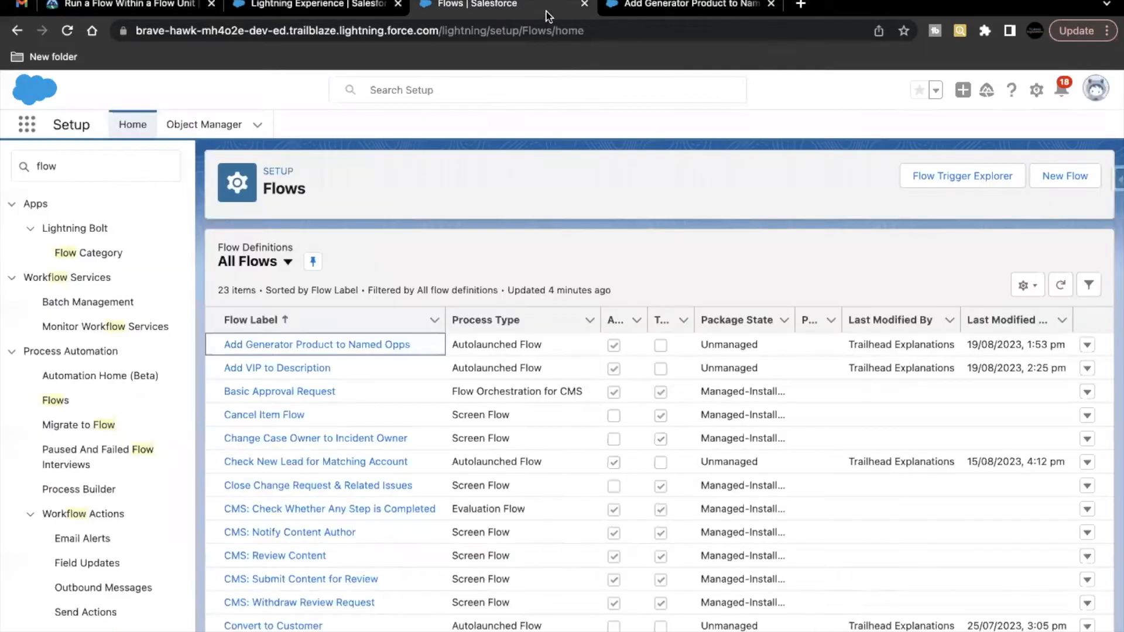
click(1066, 176)
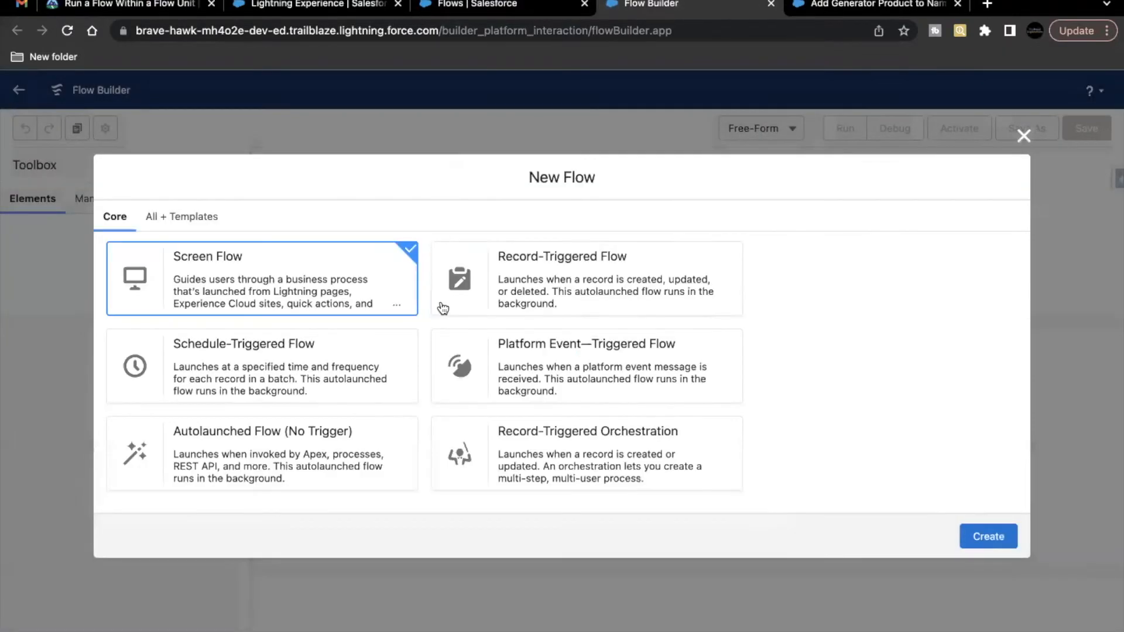
click(337, 433)
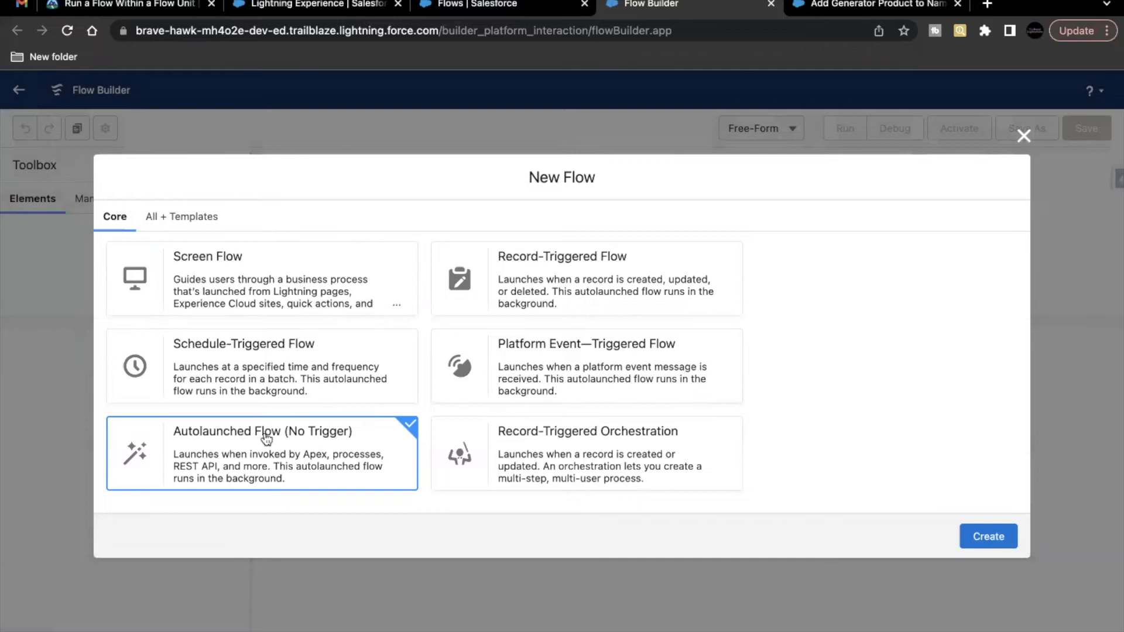
click(989, 536)
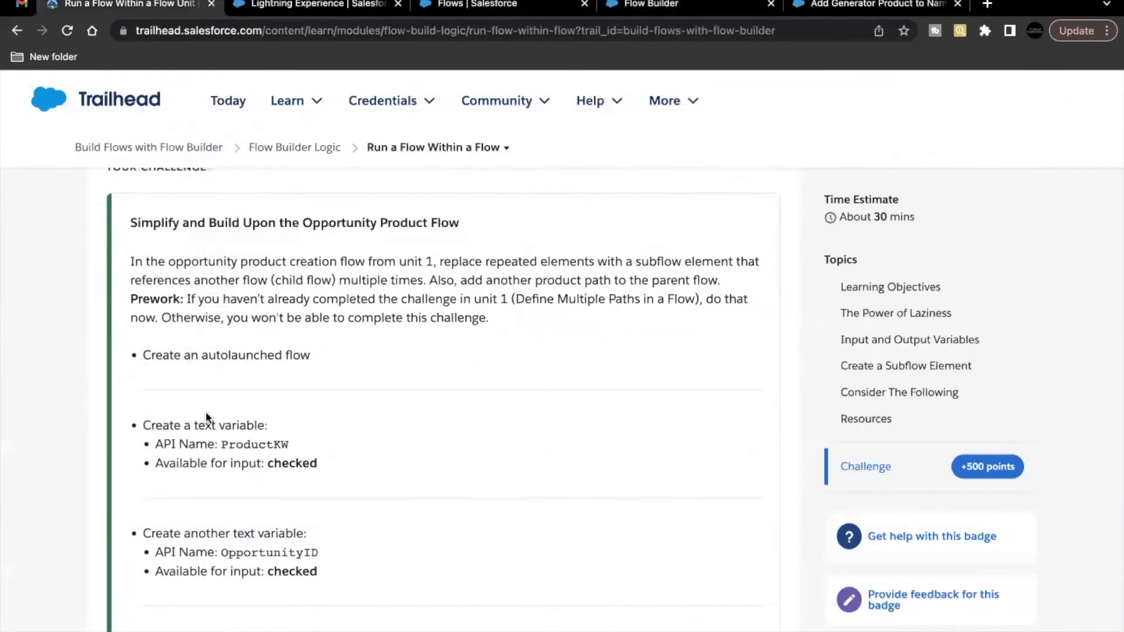
Copy the API name ProductKW from the first text variable requirement in the Trailhead challenge and check its input availability setting.
scroll(206, 411, down, 2)
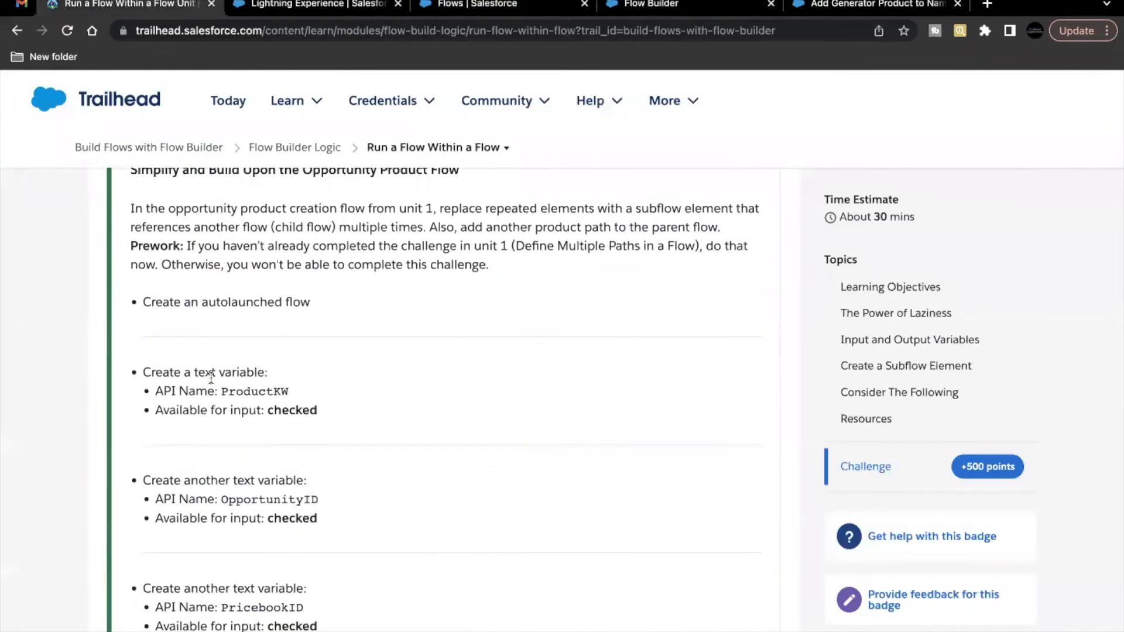
double_click(243, 394)
key(super+c)
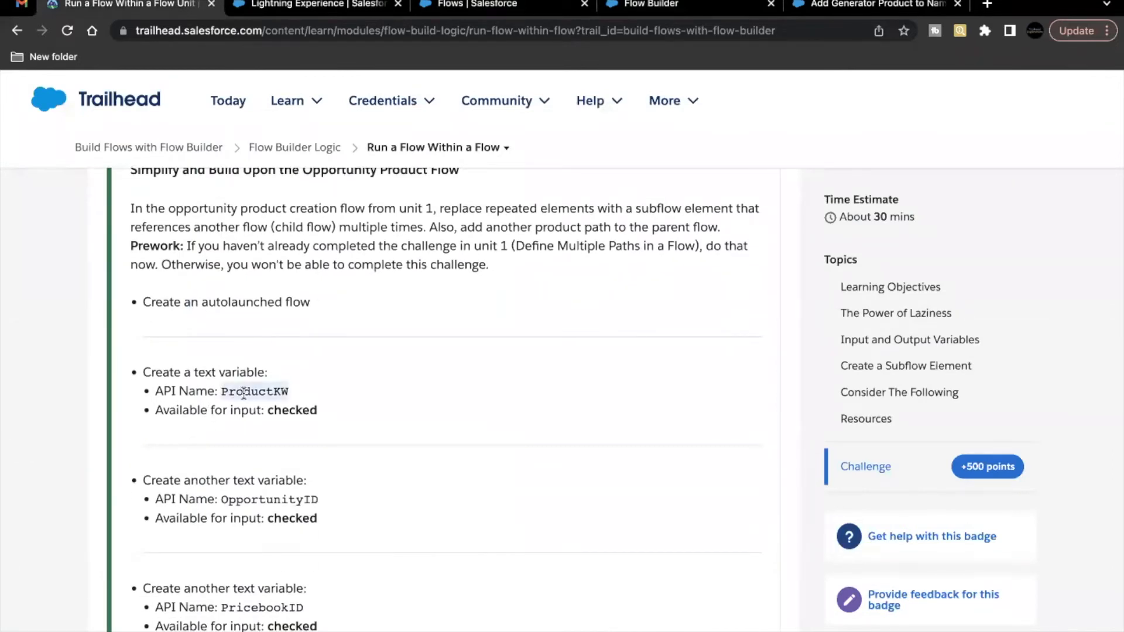
double_click(285, 412)
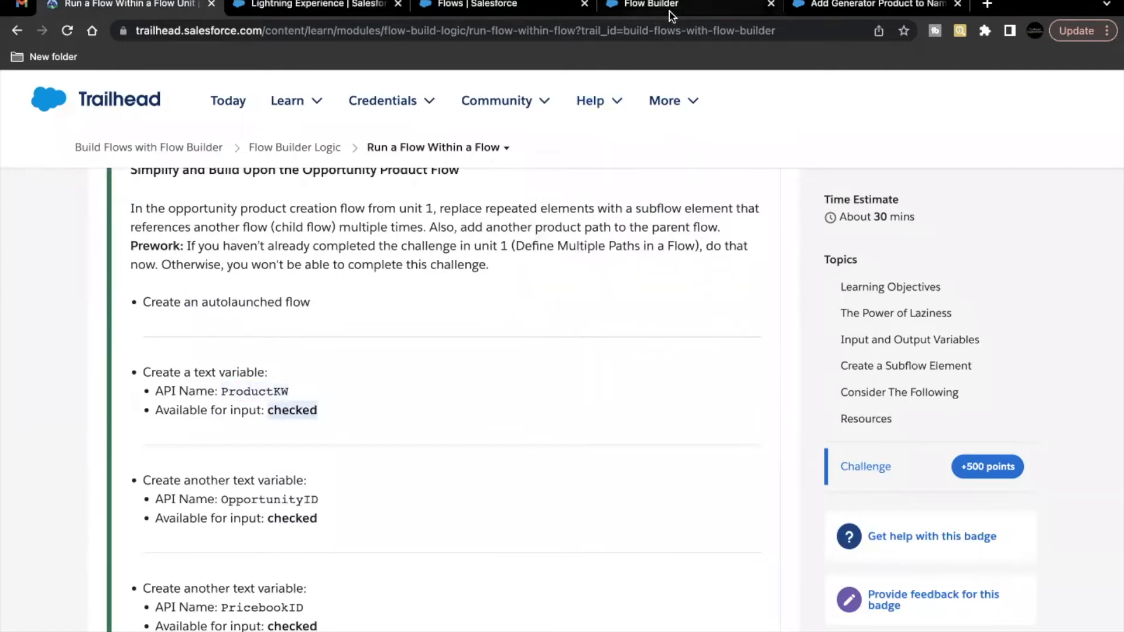
In the new flow in Flow Builder, create a Text variable with the API name ProductKW, available for input.
click(638, 4)
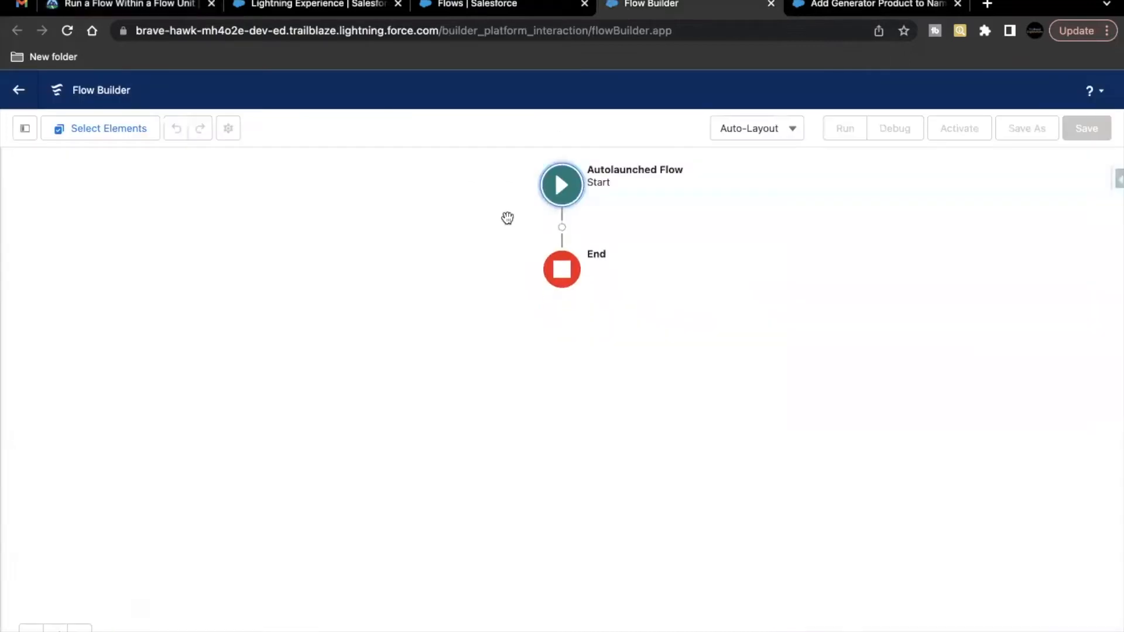
click(560, 234)
click(13, 196)
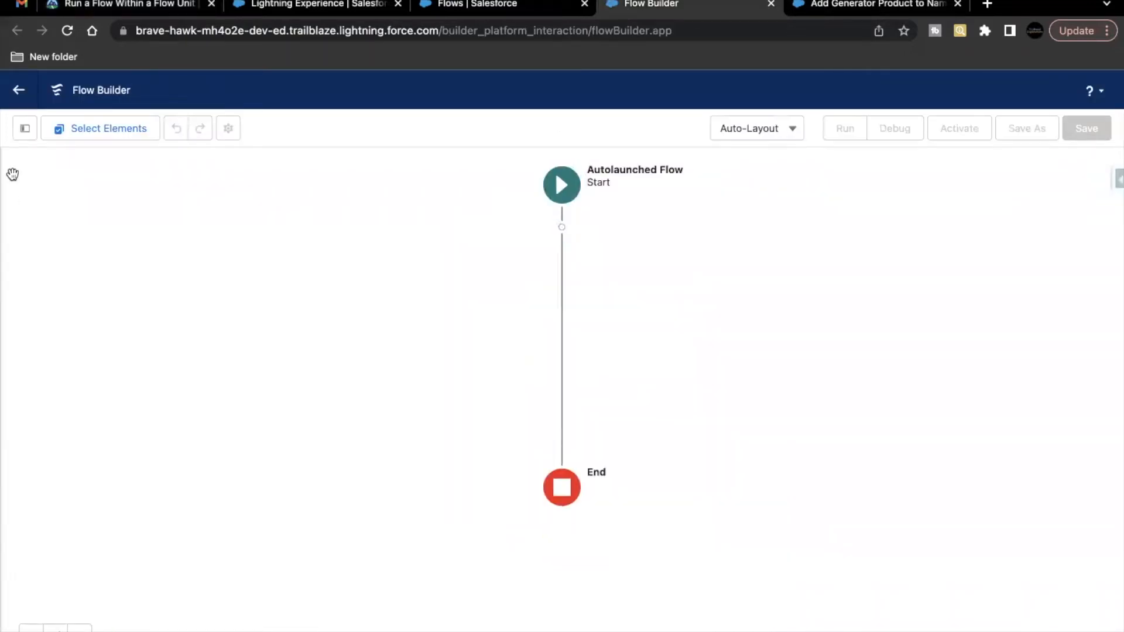
click(24, 136)
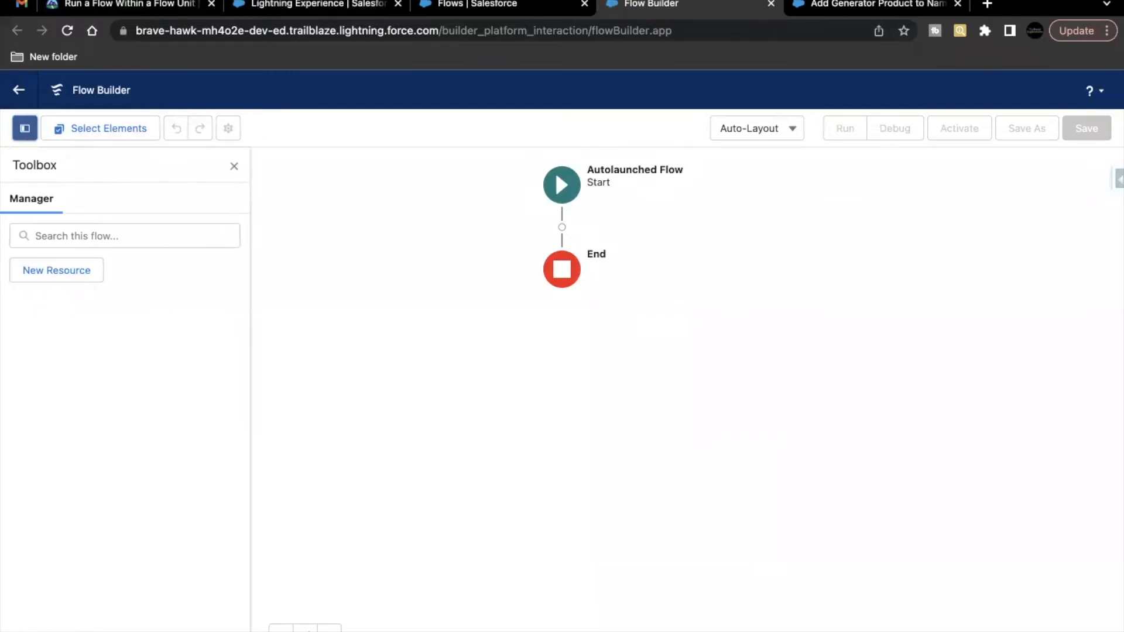
click(48, 275)
click(436, 305)
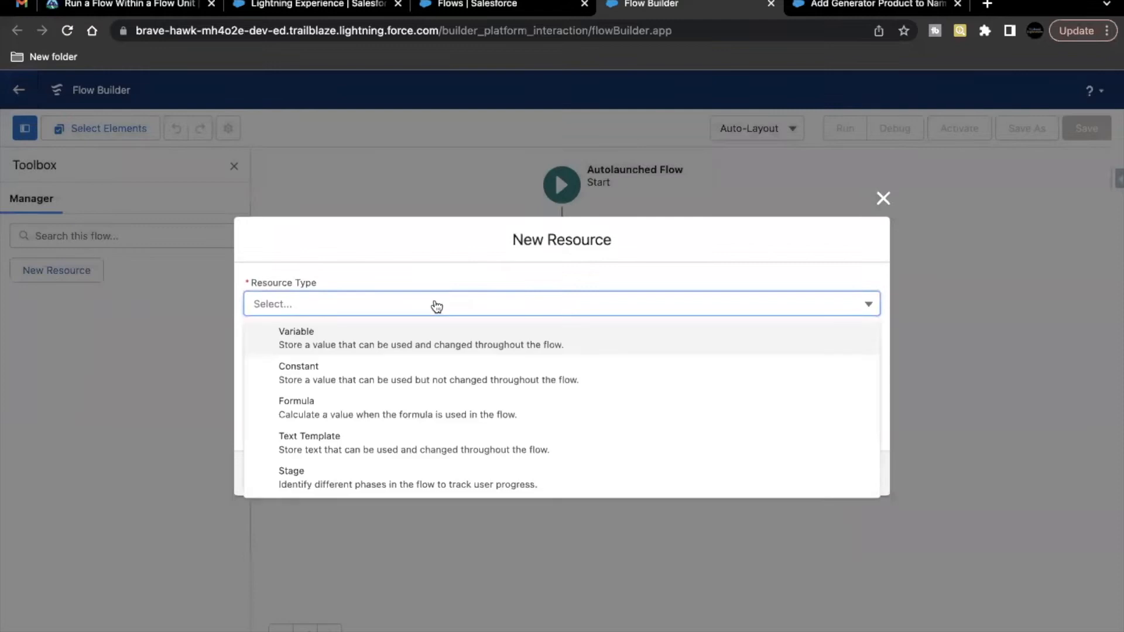
click(409, 336)
click(375, 337)
key(super+v)
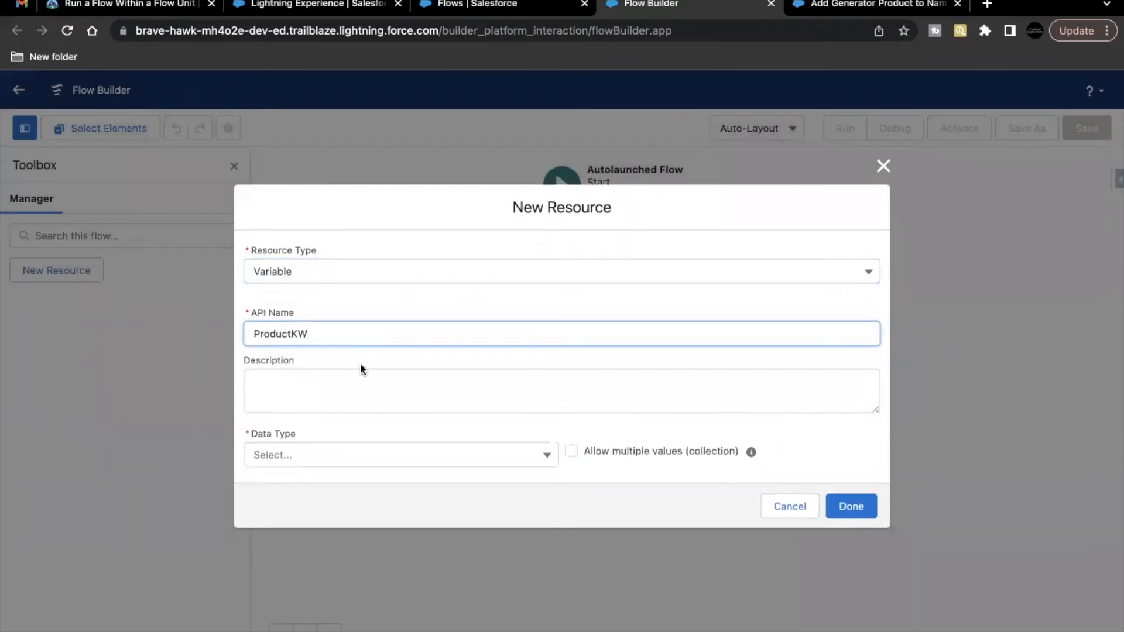
click(324, 457)
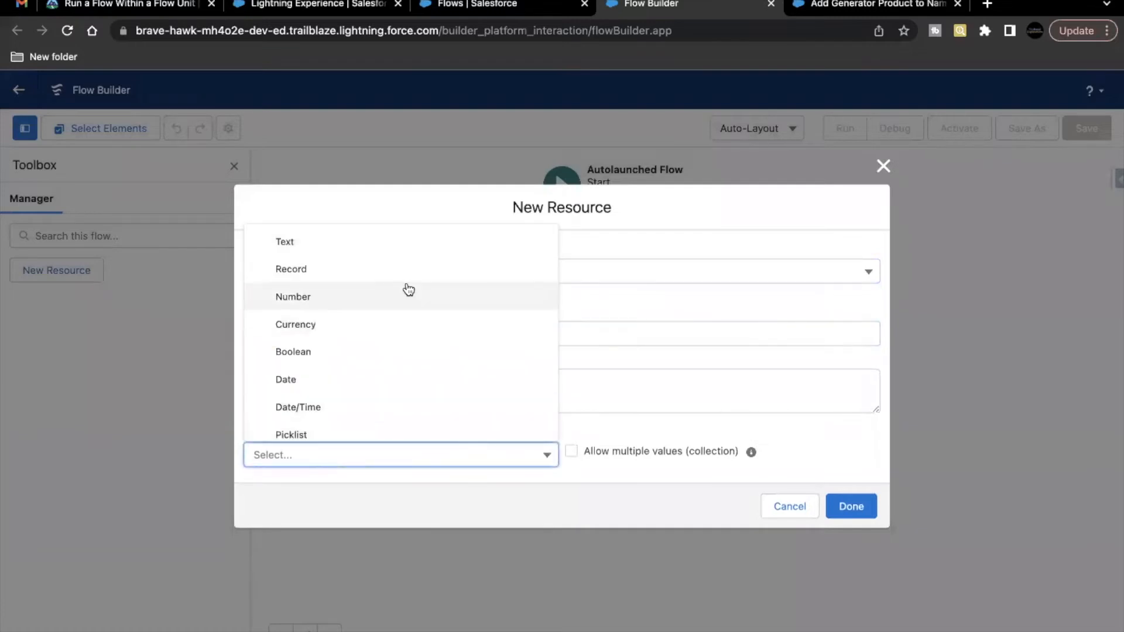
click(415, 253)
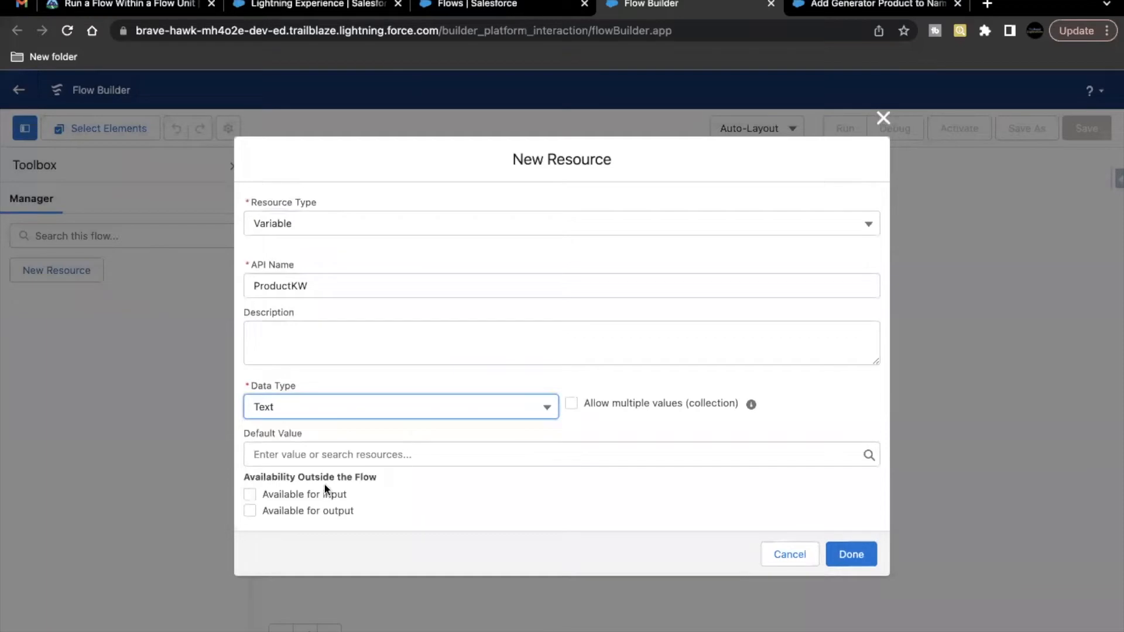
click(250, 495)
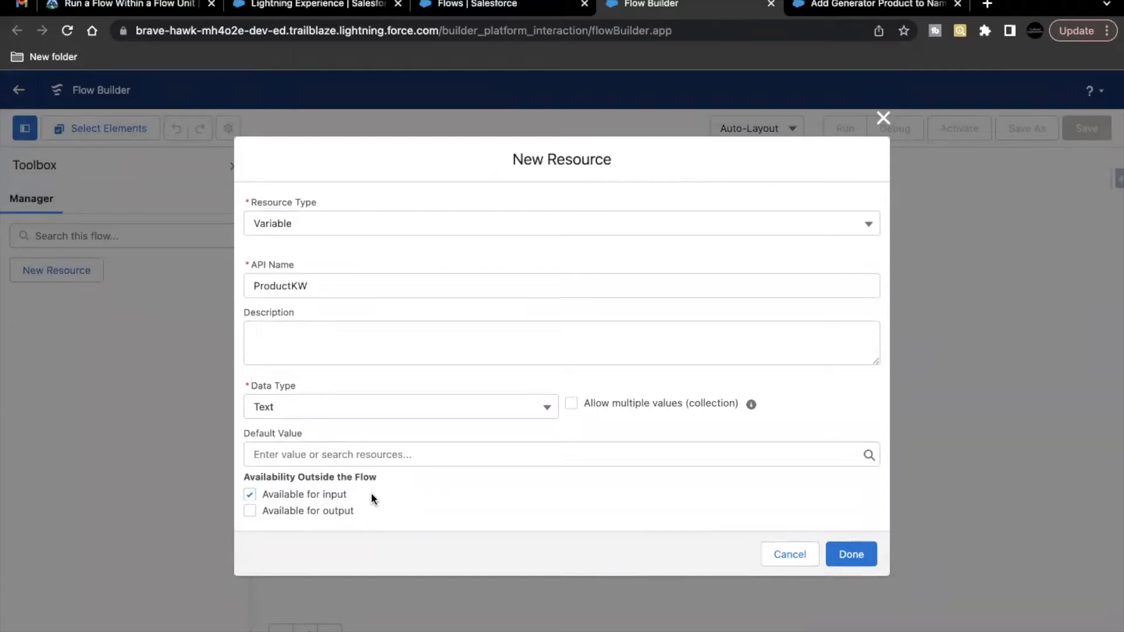
click(865, 556)
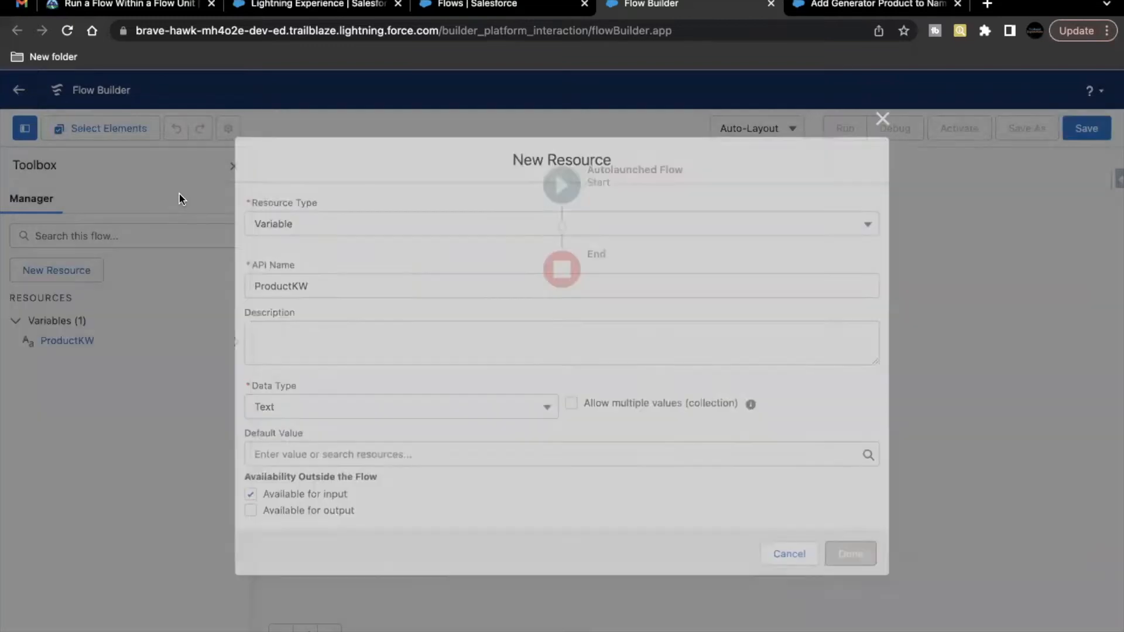
Copy the API name OpportunityID from the second text variable requirement in the Trailhead challenge.
click(129, 5)
scroll(297, 375, down, 3)
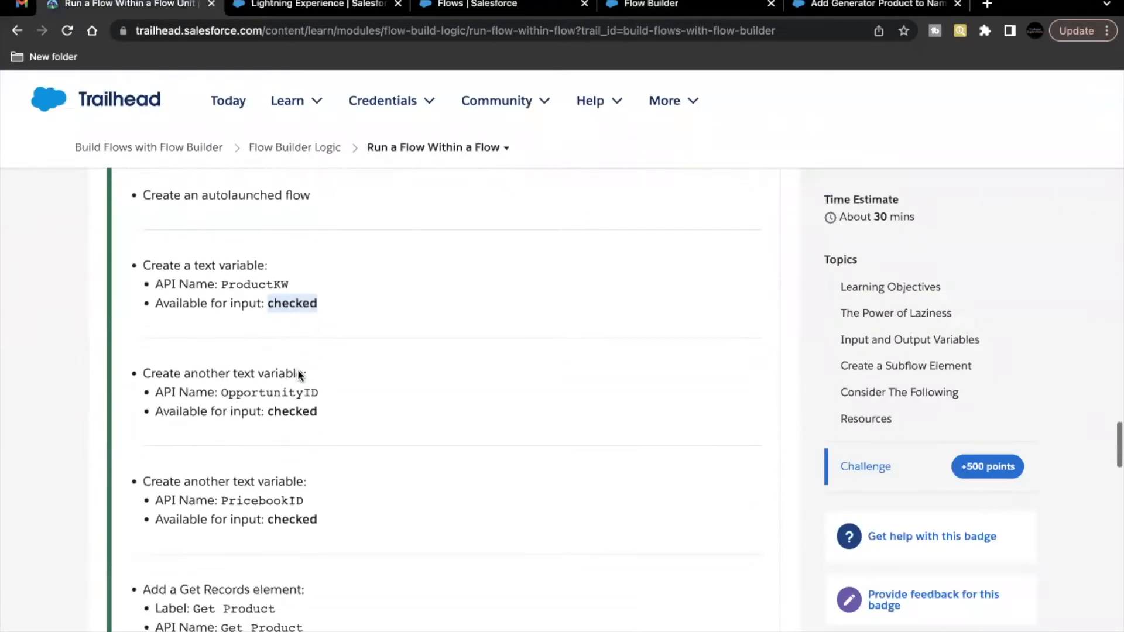
double_click(232, 394)
key(ctrl+c)
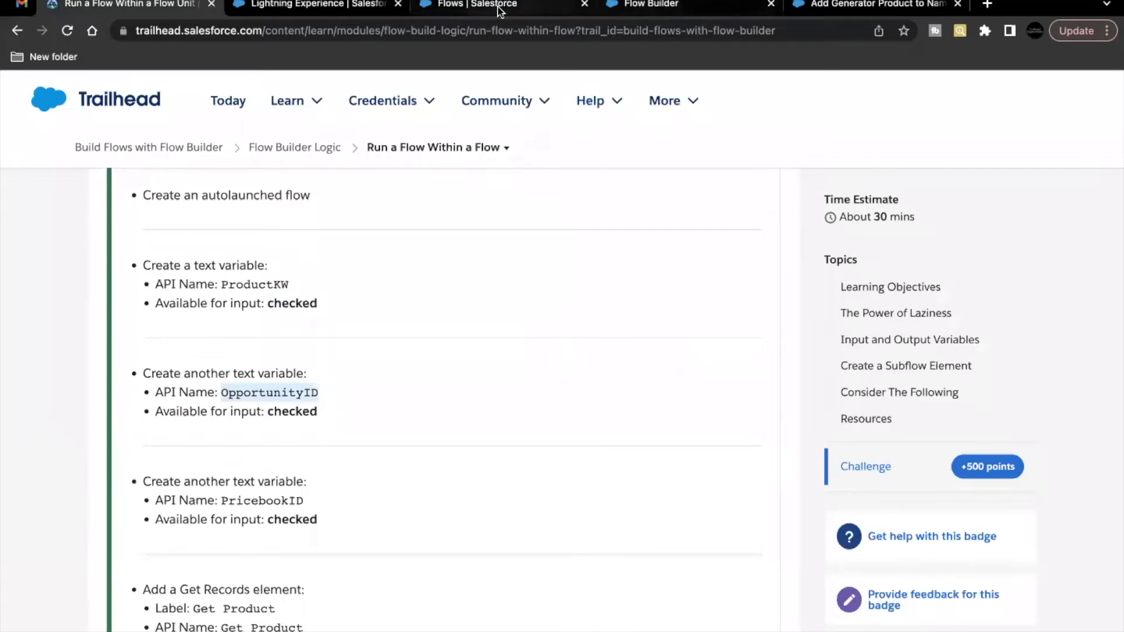
Back in Flow Builder, add a Text variable with the API name OpportunityID, available for input.
click(670, 6)
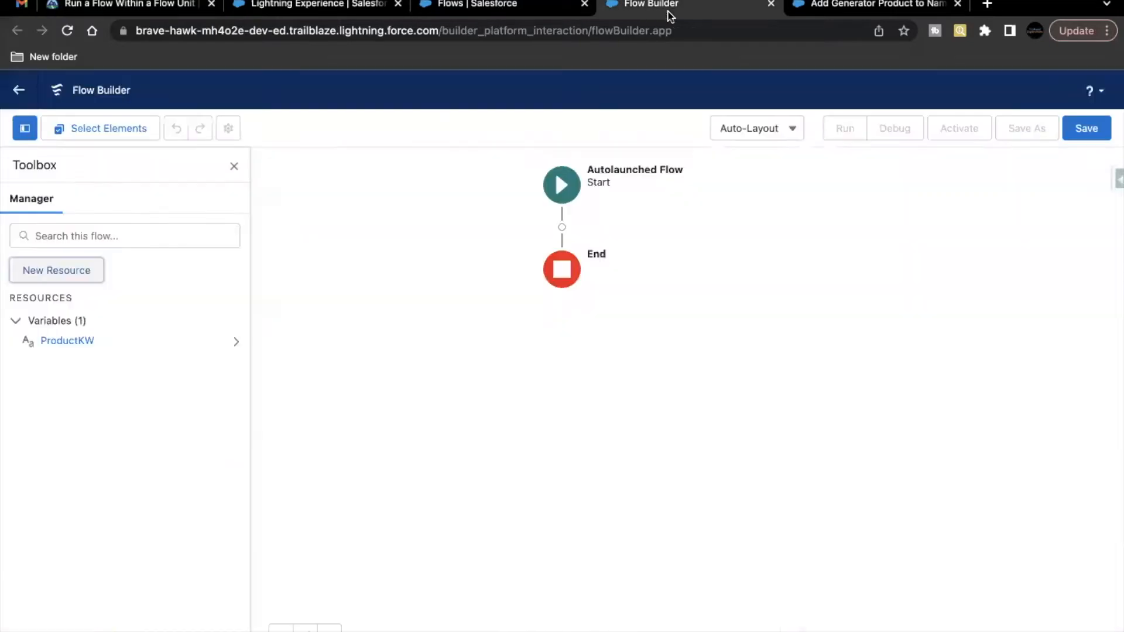
click(48, 273)
click(387, 313)
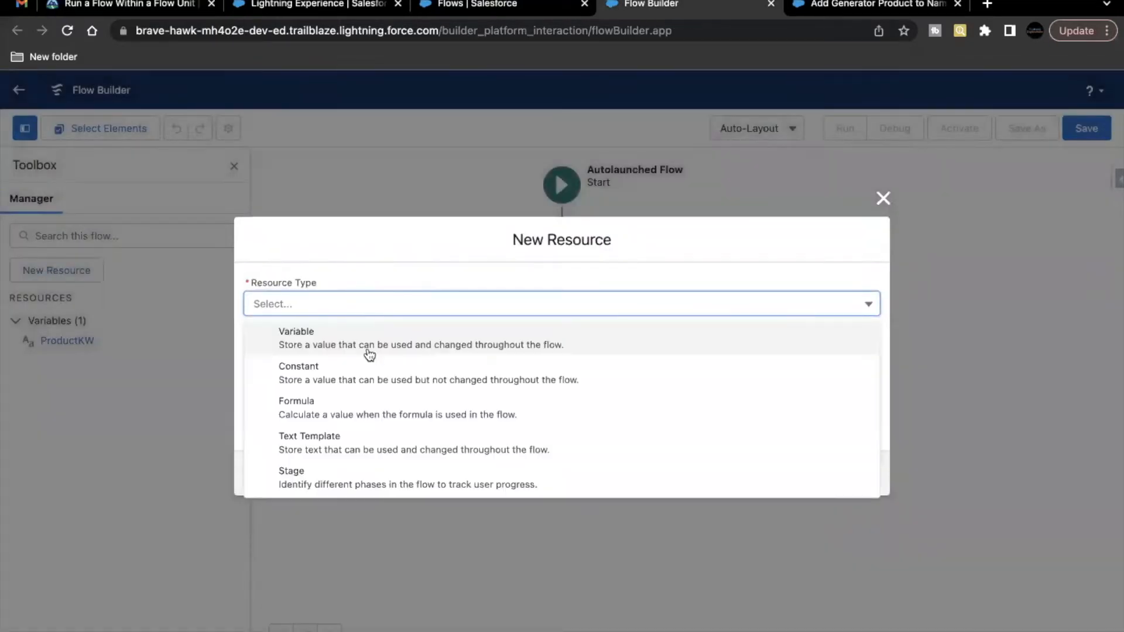
click(369, 351)
click(376, 343)
key(ctrl+v)
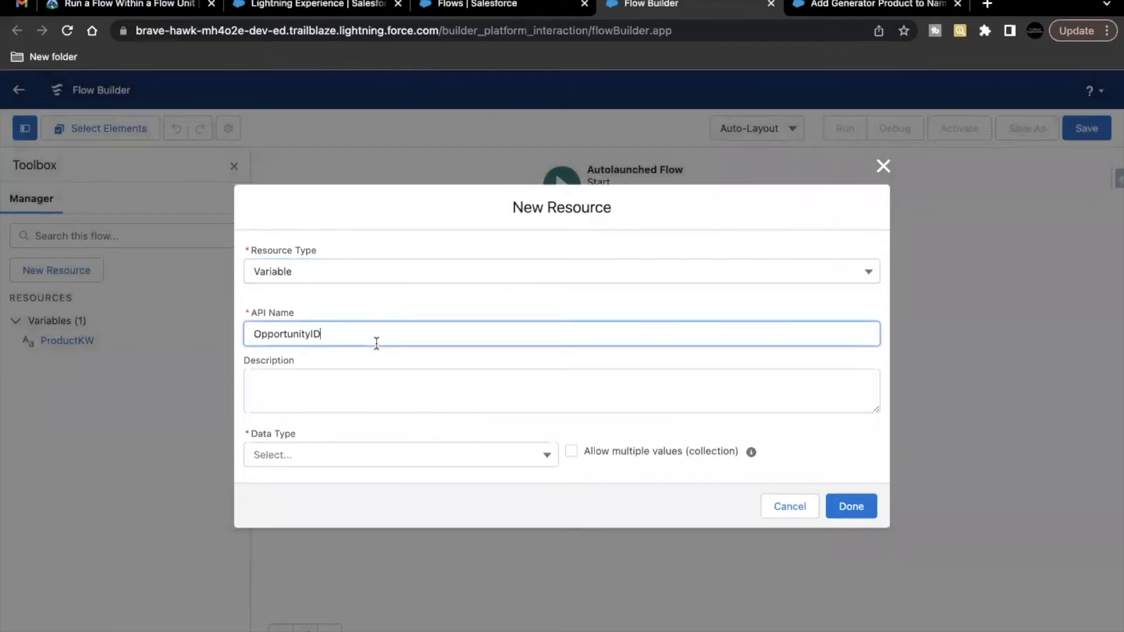
click(362, 465)
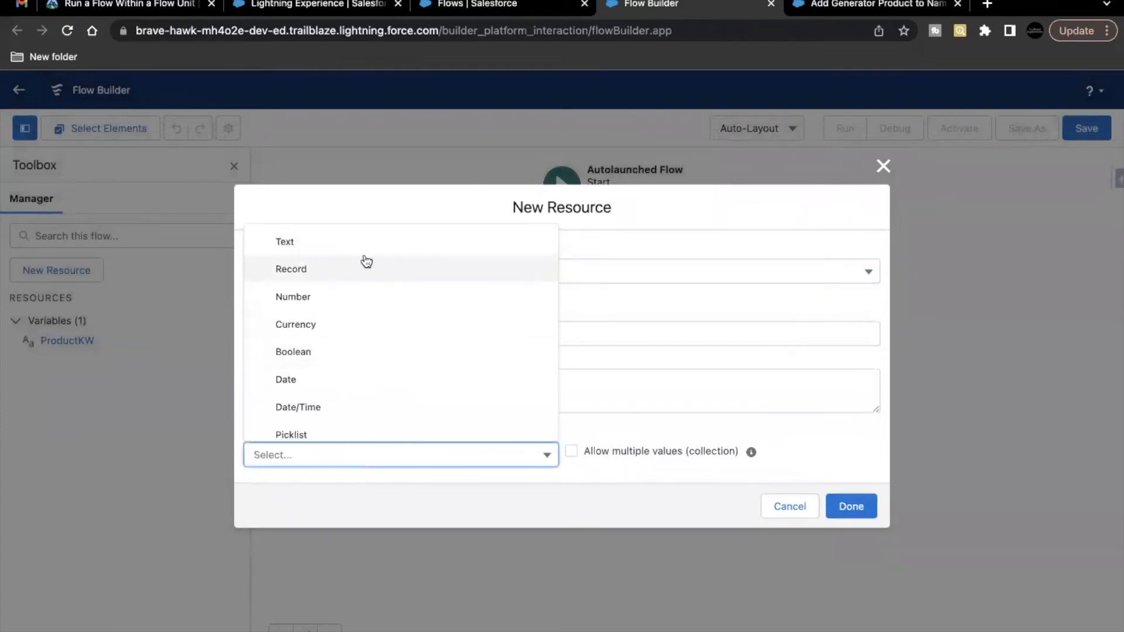
click(381, 244)
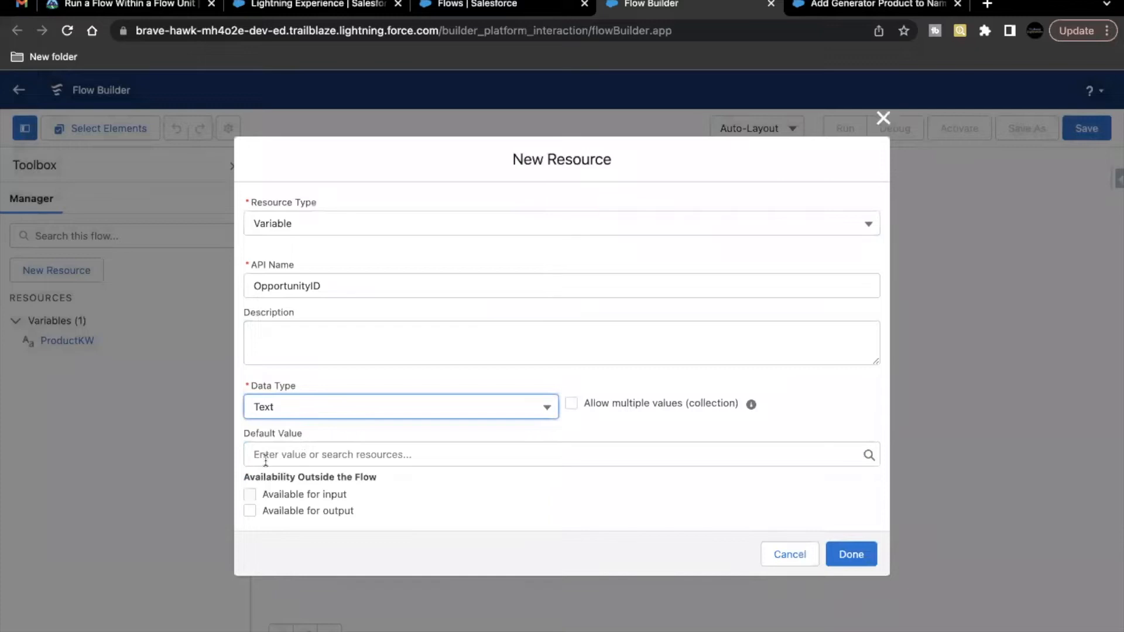
click(250, 494)
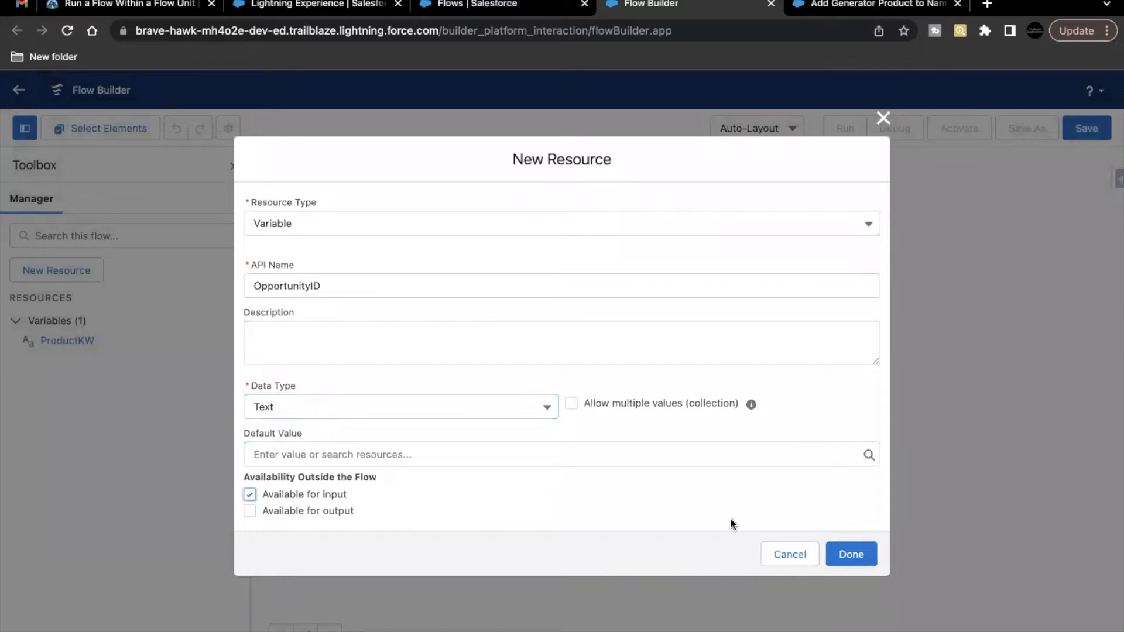
click(843, 551)
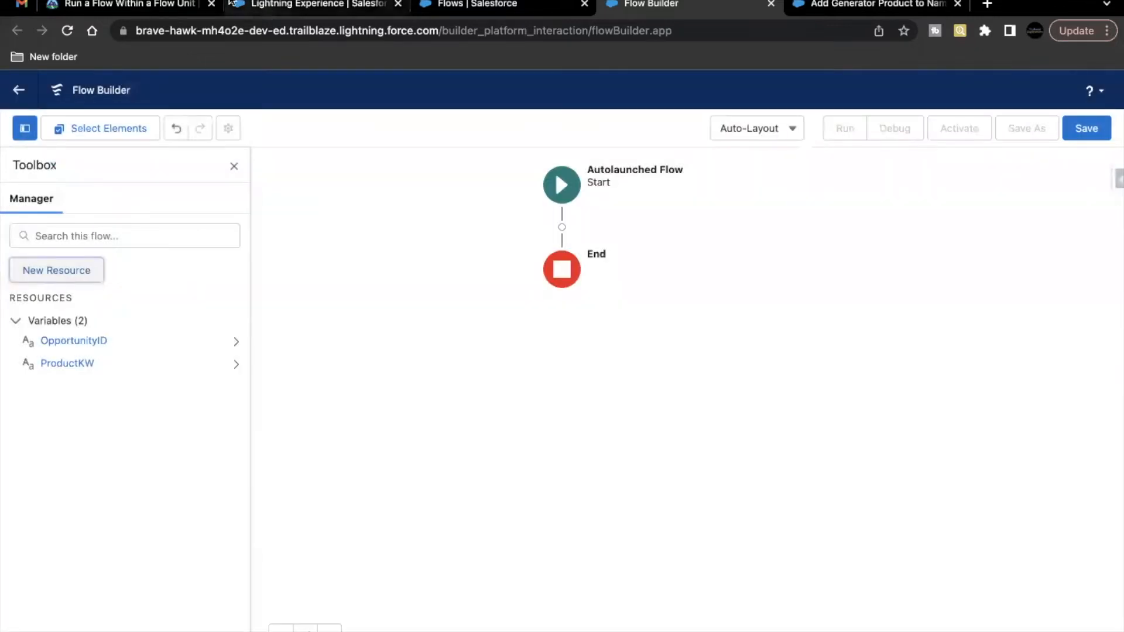
Copy the API name PricebookID from the third text variable requirement in the Trailhead challenge.
click(132, 6)
scroll(173, 369, down, 3)
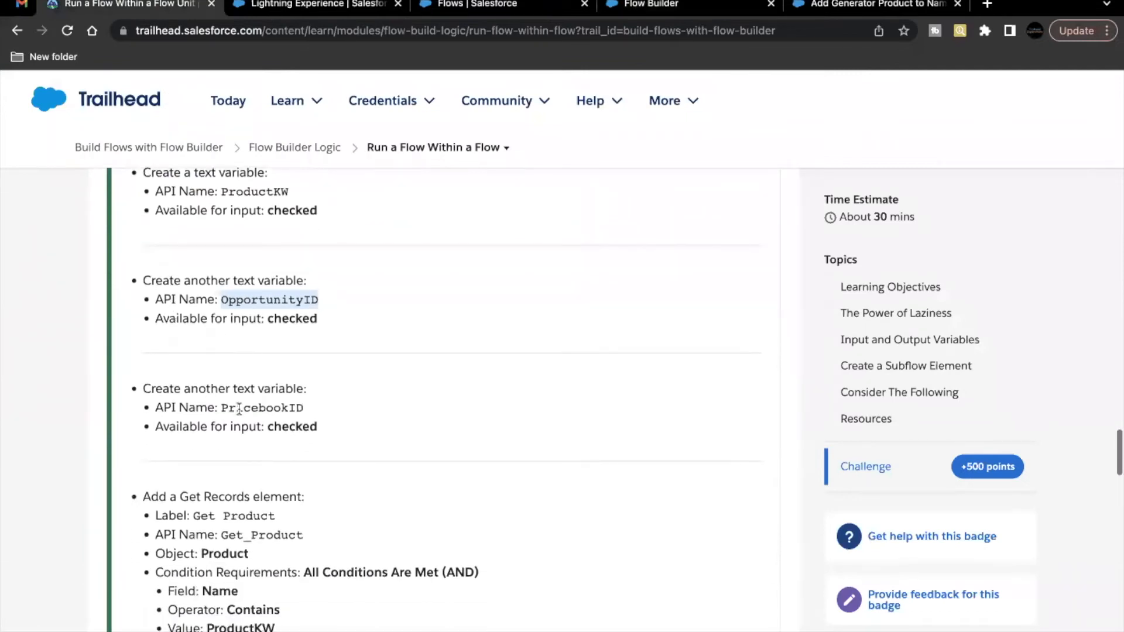
double_click(252, 408)
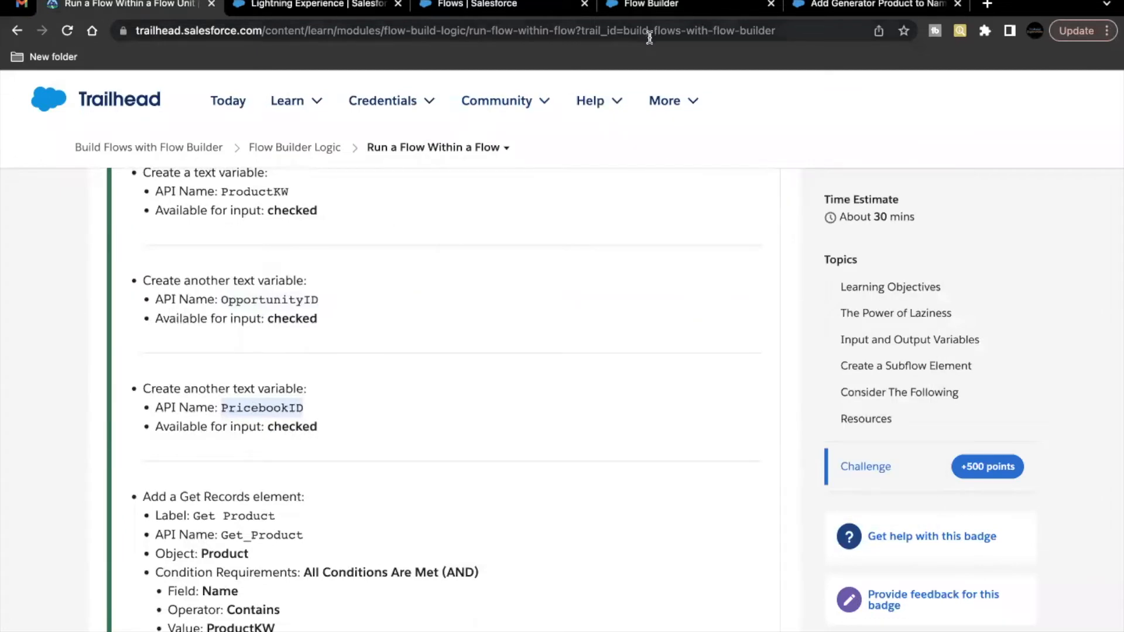
Return to Flow Builder and create a Text variable with the API name PricebookID, available for input.
click(713, 7)
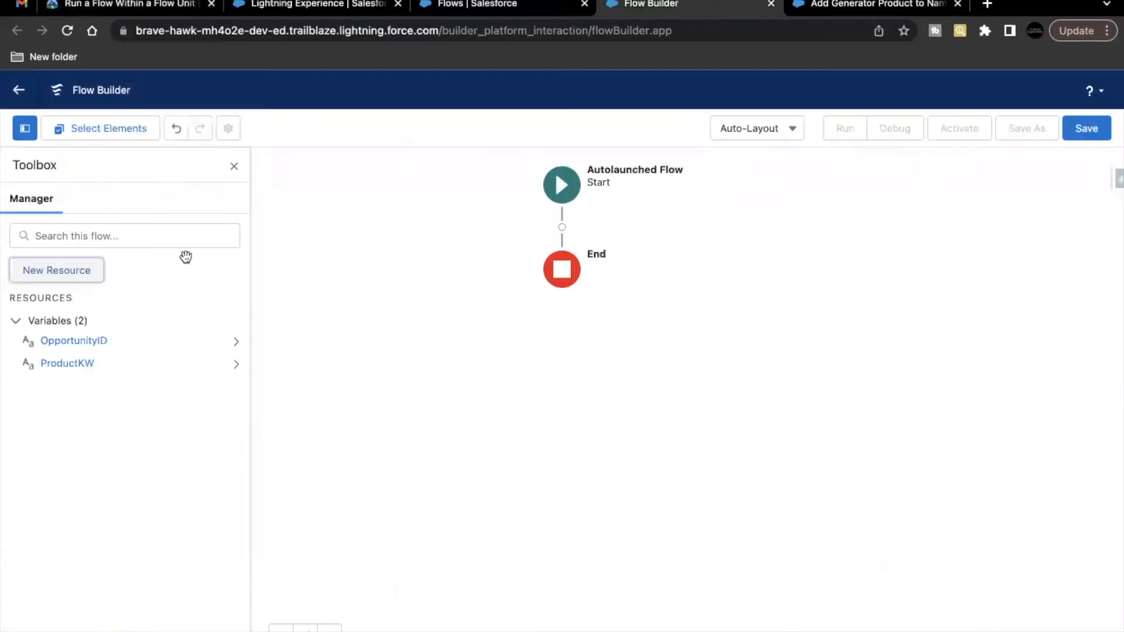
click(68, 278)
click(349, 302)
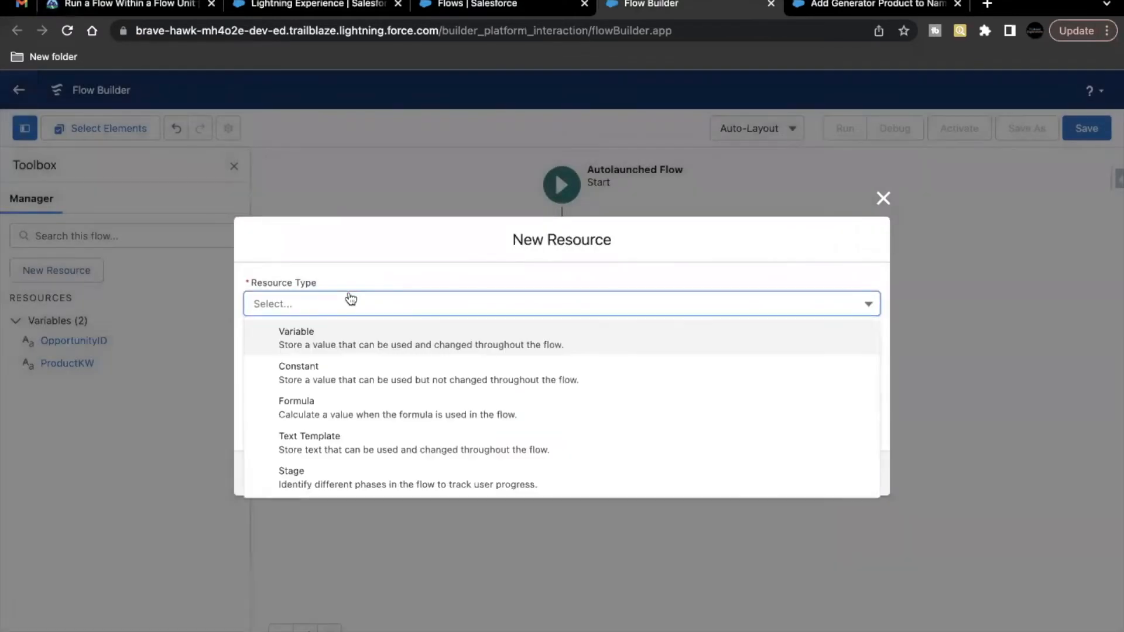
click(346, 326)
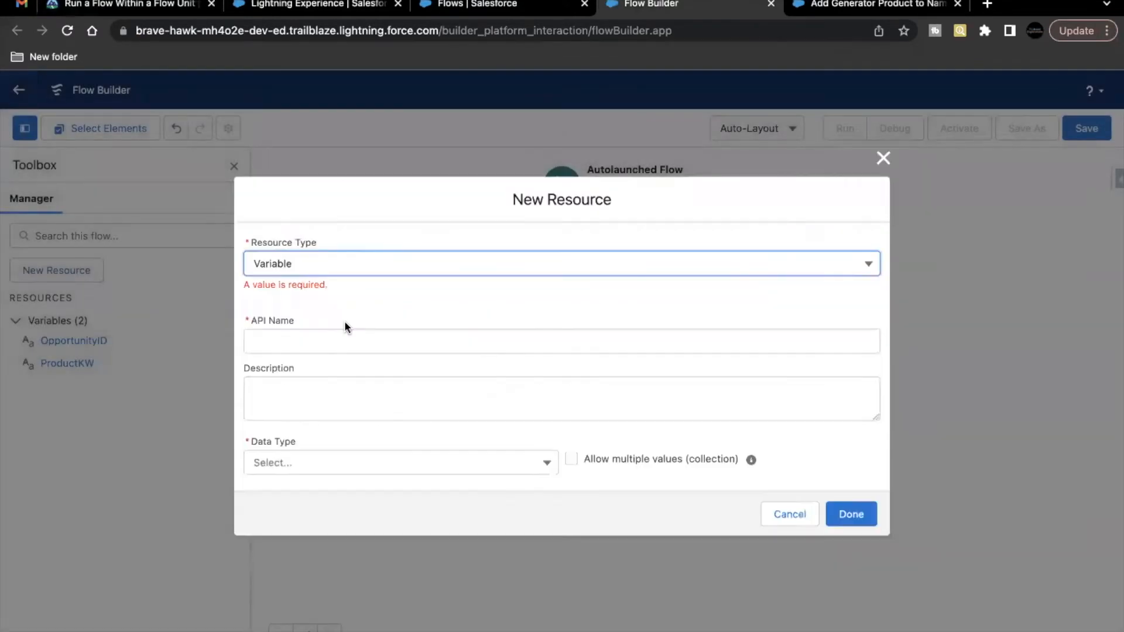
click(328, 349)
text(PricebookID)
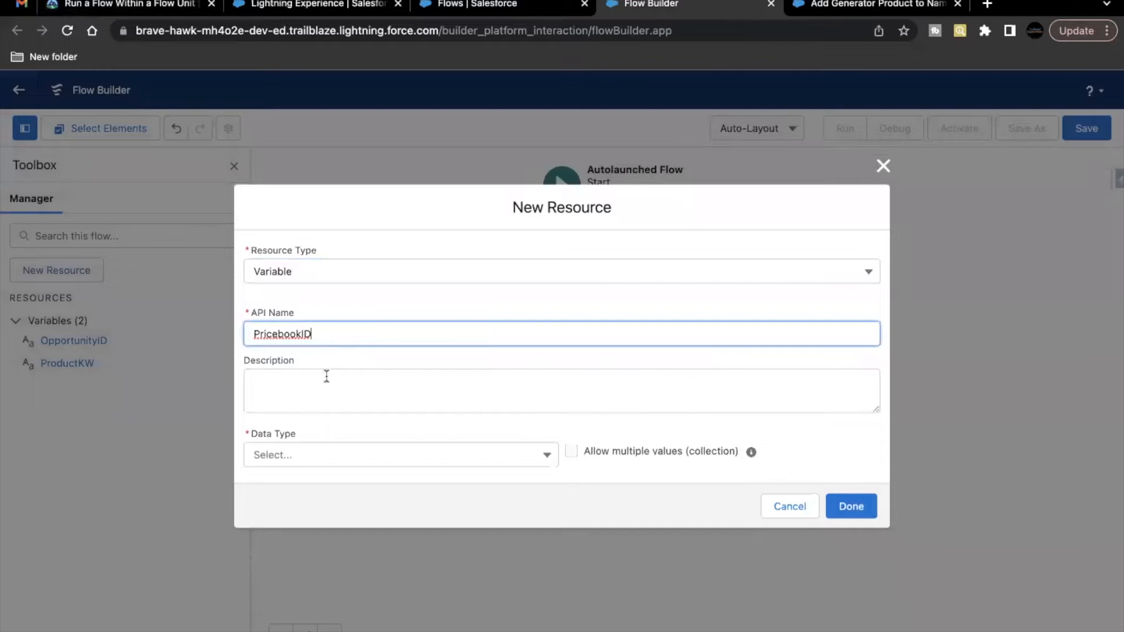
click(298, 457)
click(374, 246)
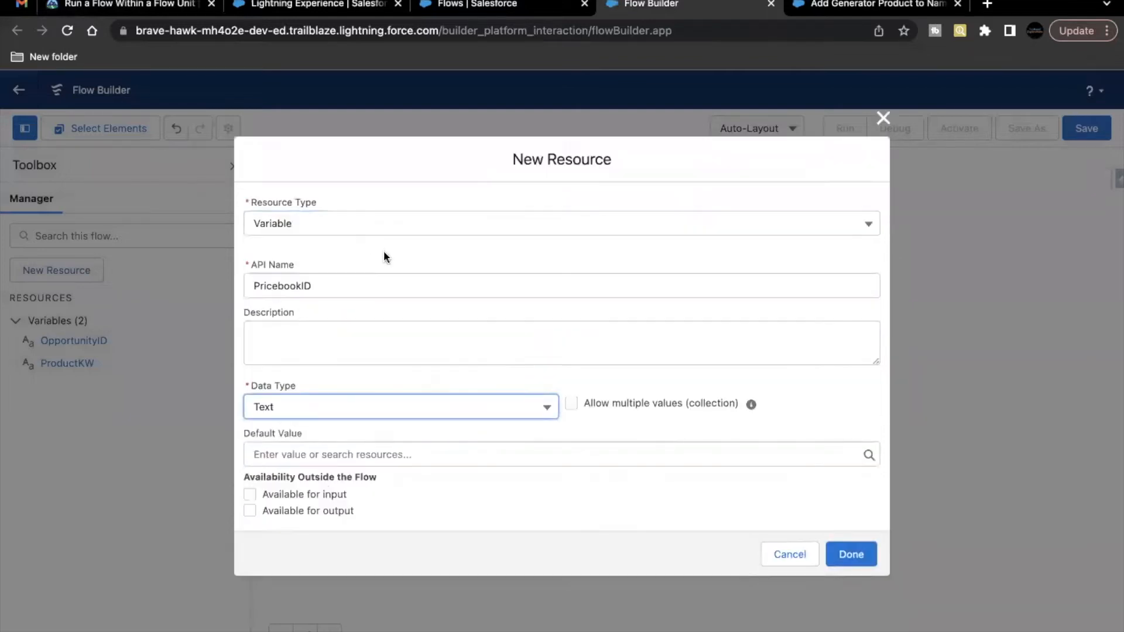
click(321, 493)
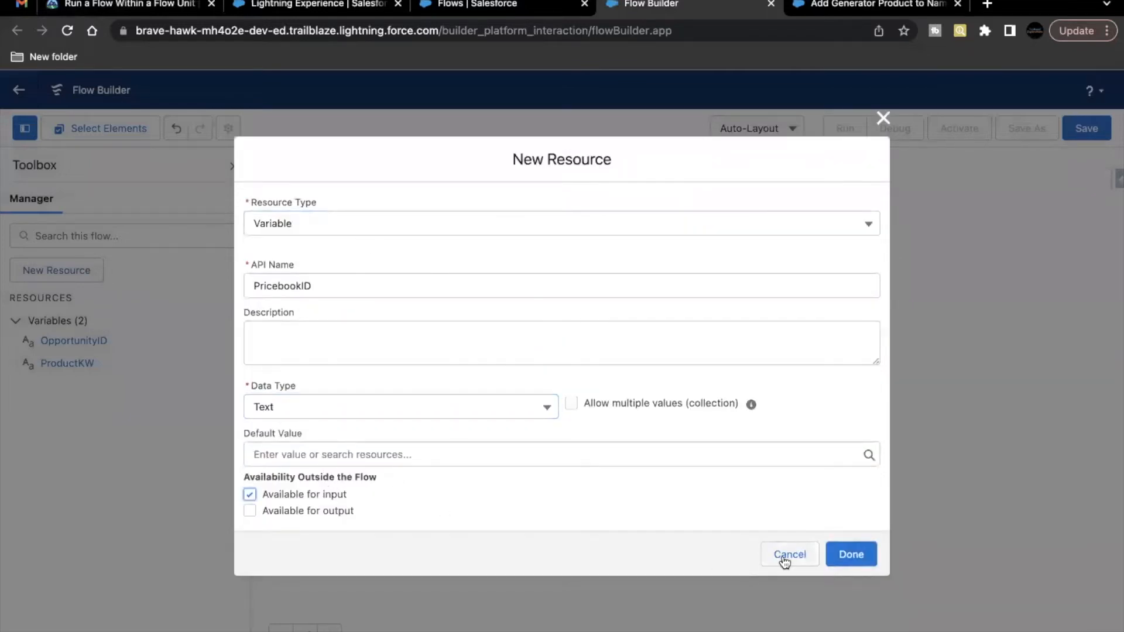
click(853, 558)
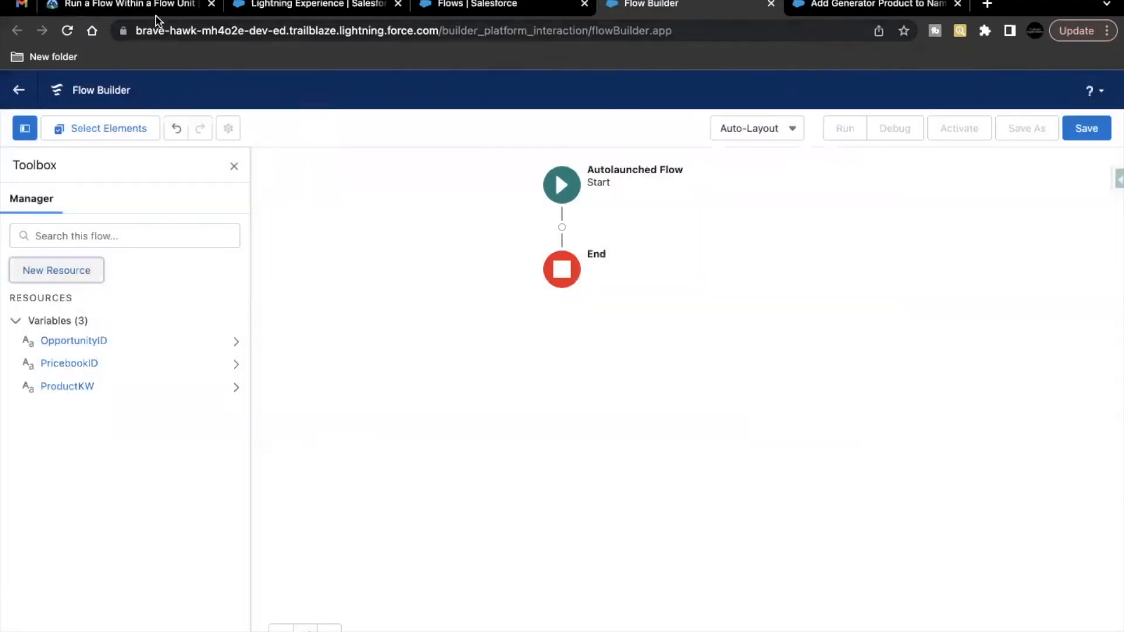
Switch to the Trailhead challenge and review the required settings for the Get Product Get Records element.
click(162, 7)
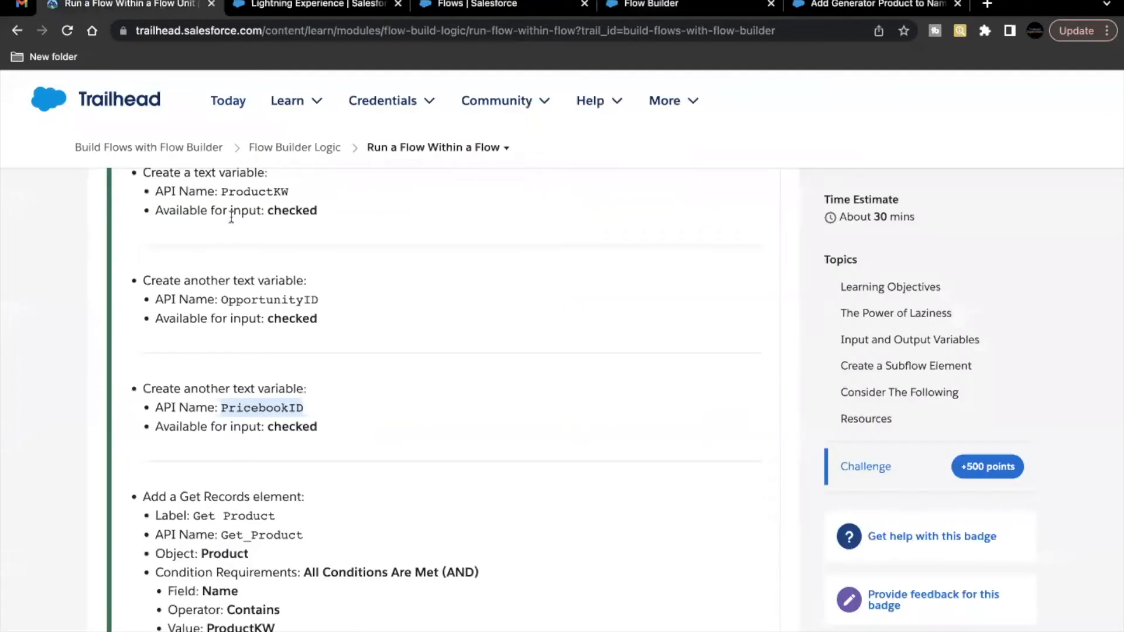
scroll(233, 319, up, 2)
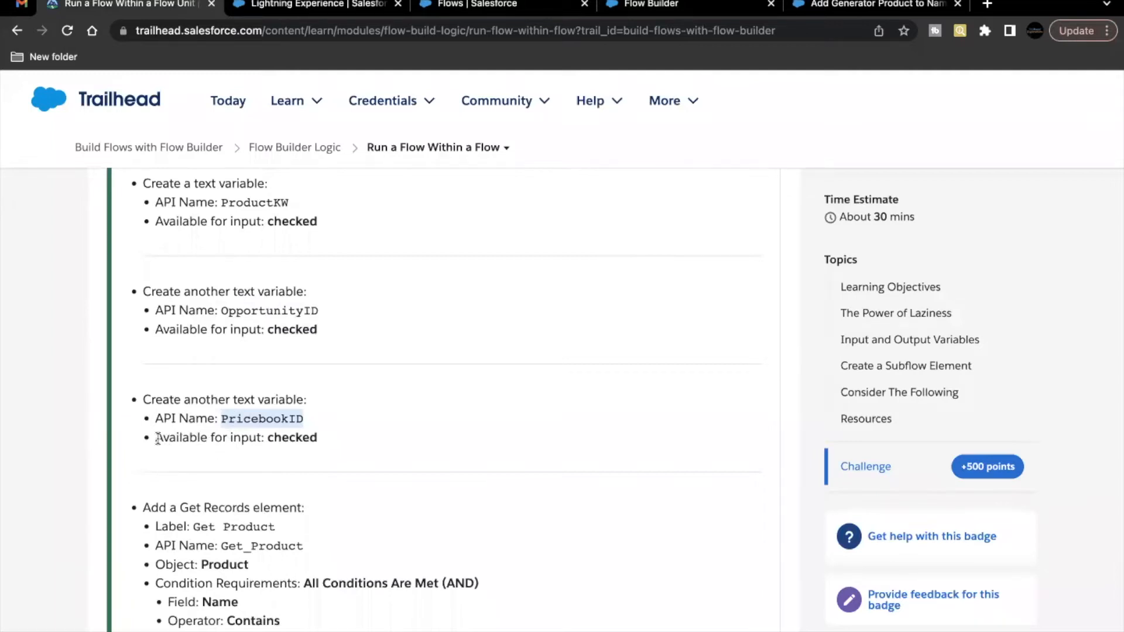
drag(157, 438, 257, 436)
click(257, 436)
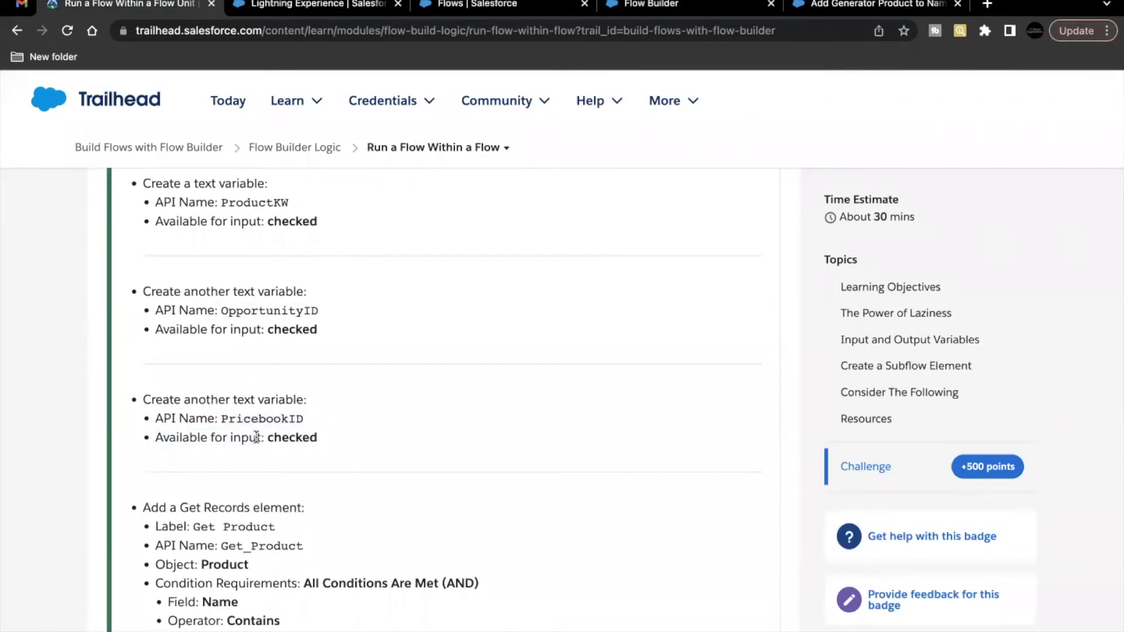
scroll(257, 437, down, 3)
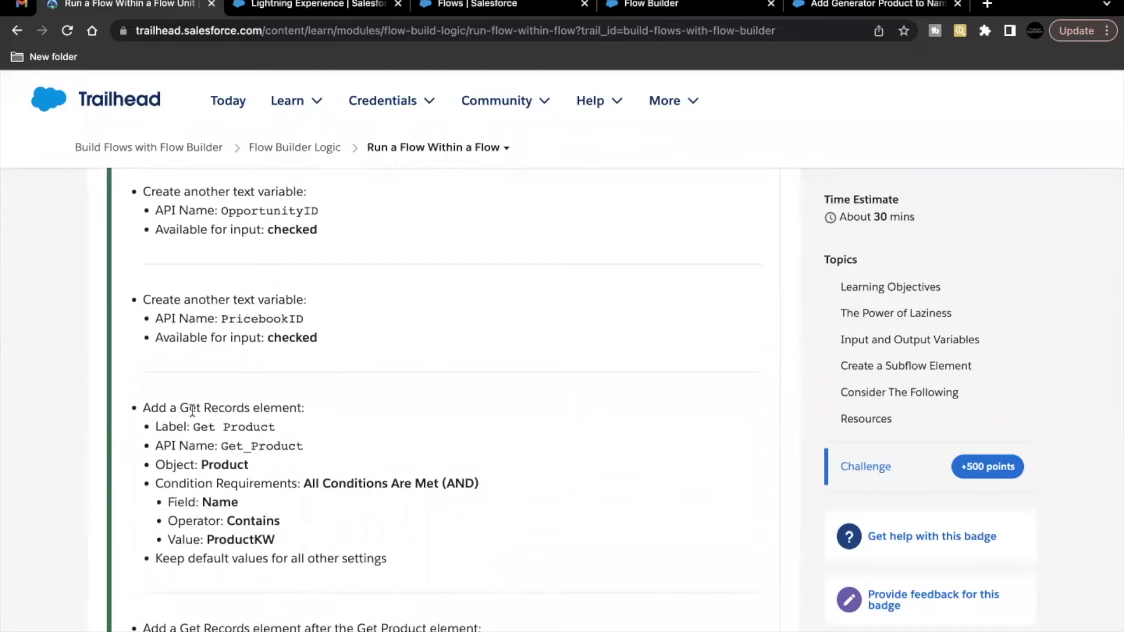
scroll(181, 411, down, 2)
drag(201, 377, 281, 376)
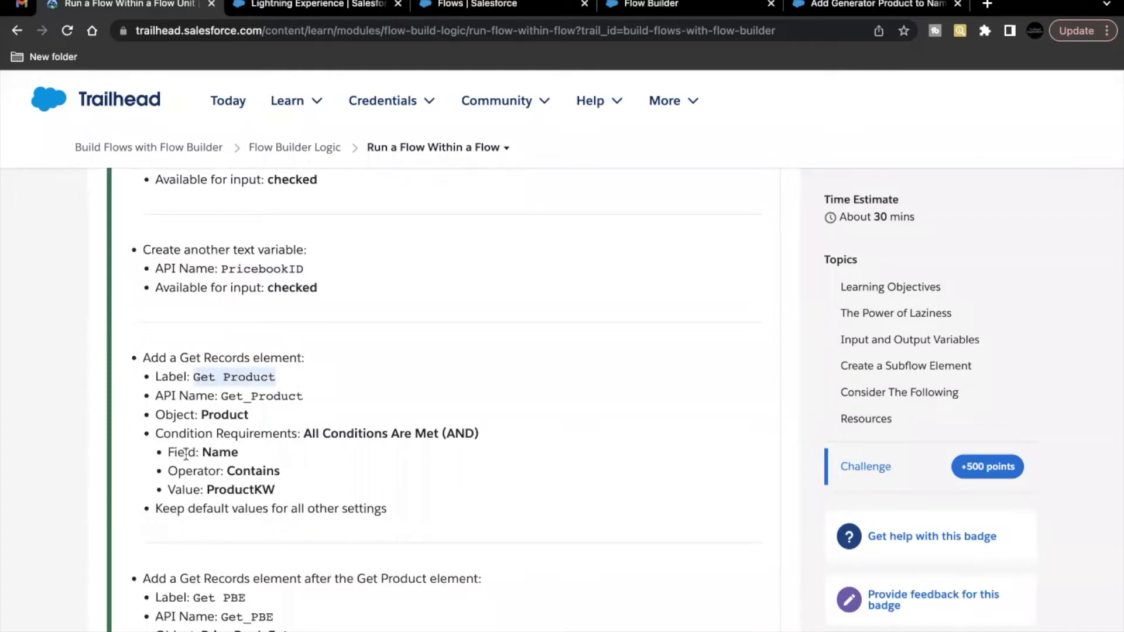
scroll(224, 459, down, 1)
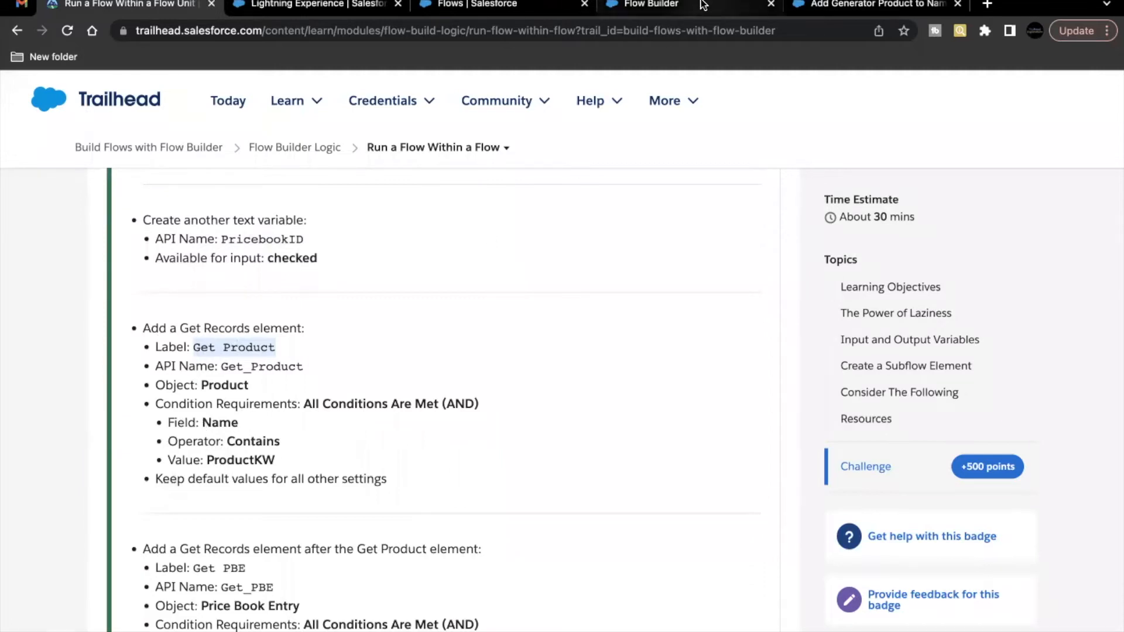
Back in Flow Builder, add a Get Records element between Start and End and label it Get Product.
click(682, 5)
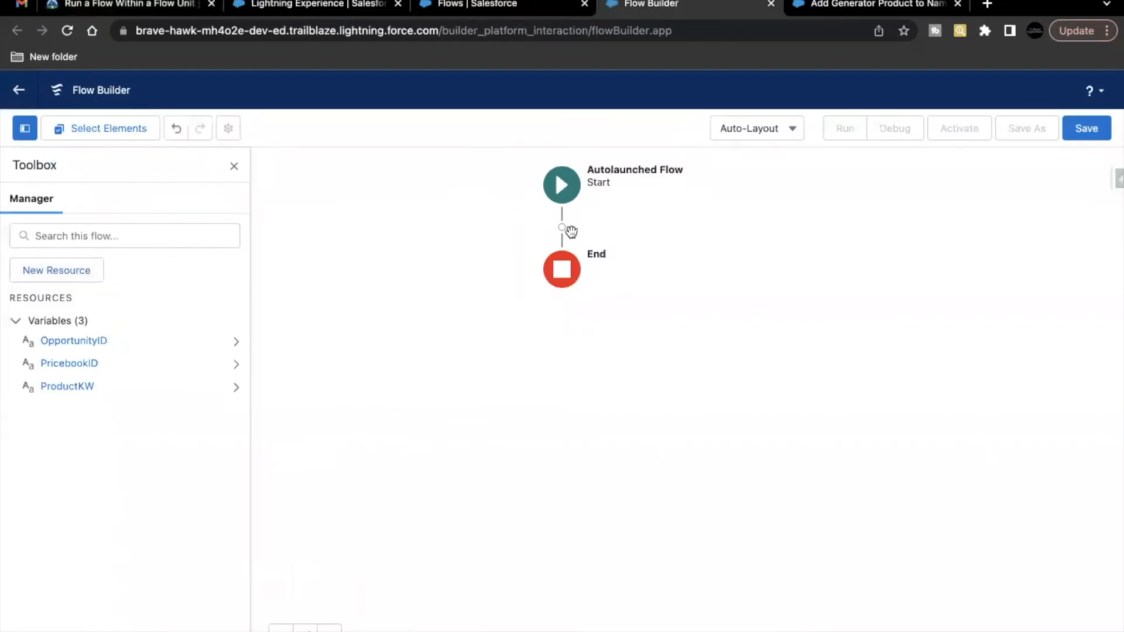
click(563, 228)
scroll(537, 436, down, 2)
scroll(537, 436, down, 4)
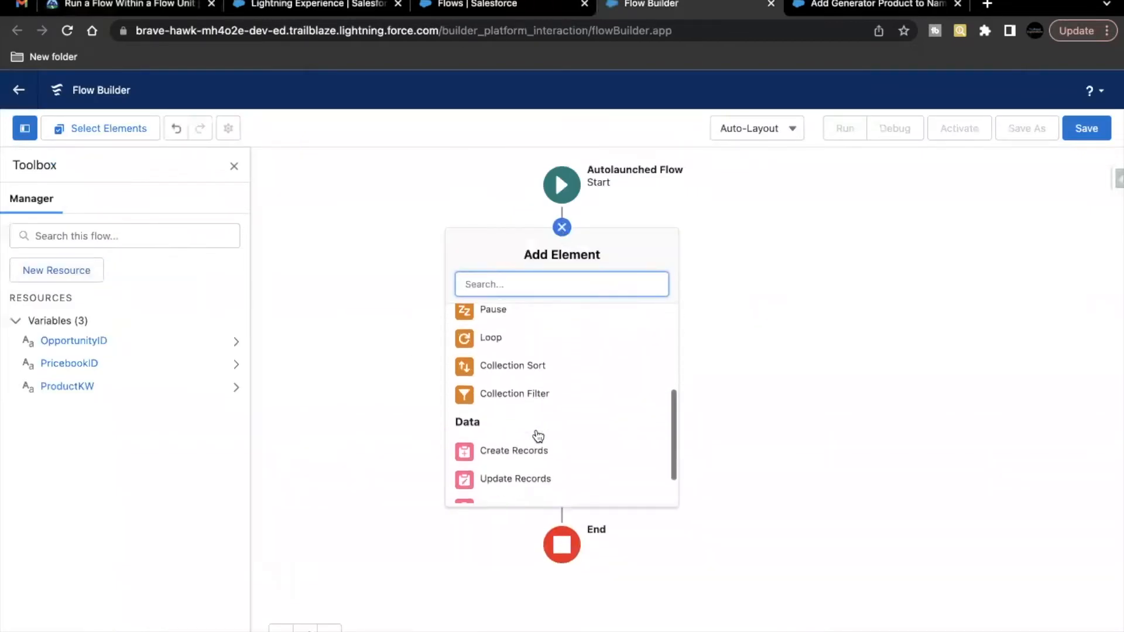
click(522, 463)
click(451, 303)
text(Get Product)
Set Product as the object whose records the Get Product element retrieves.
click(379, 454)
text(Proid)
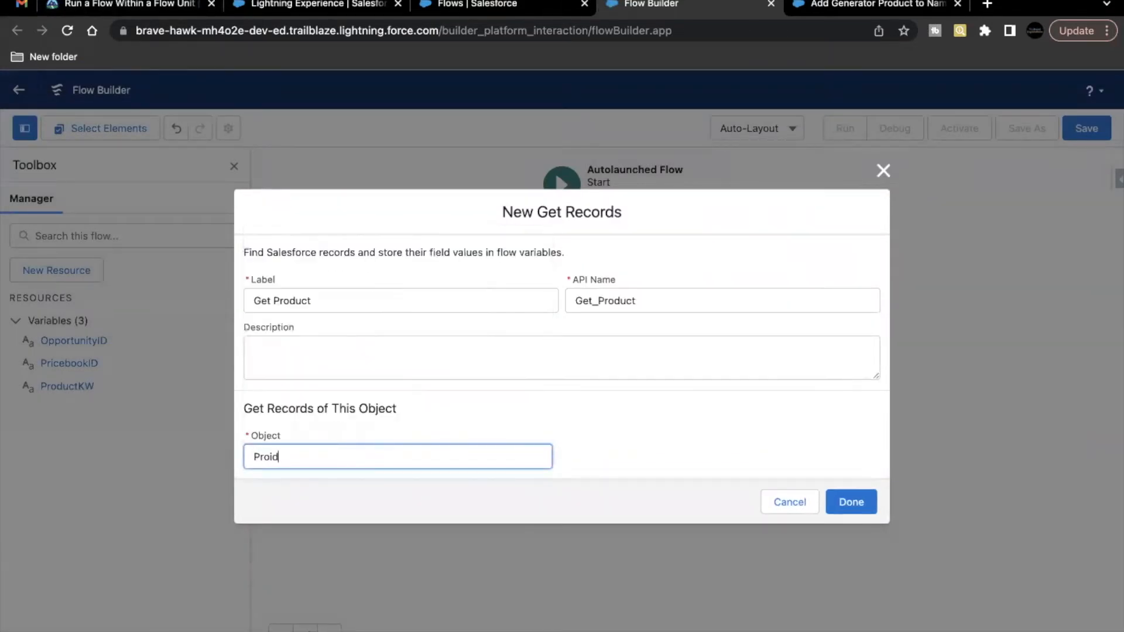
key(BackSpace)
key(BackSpace)
text(d)
click(322, 605)
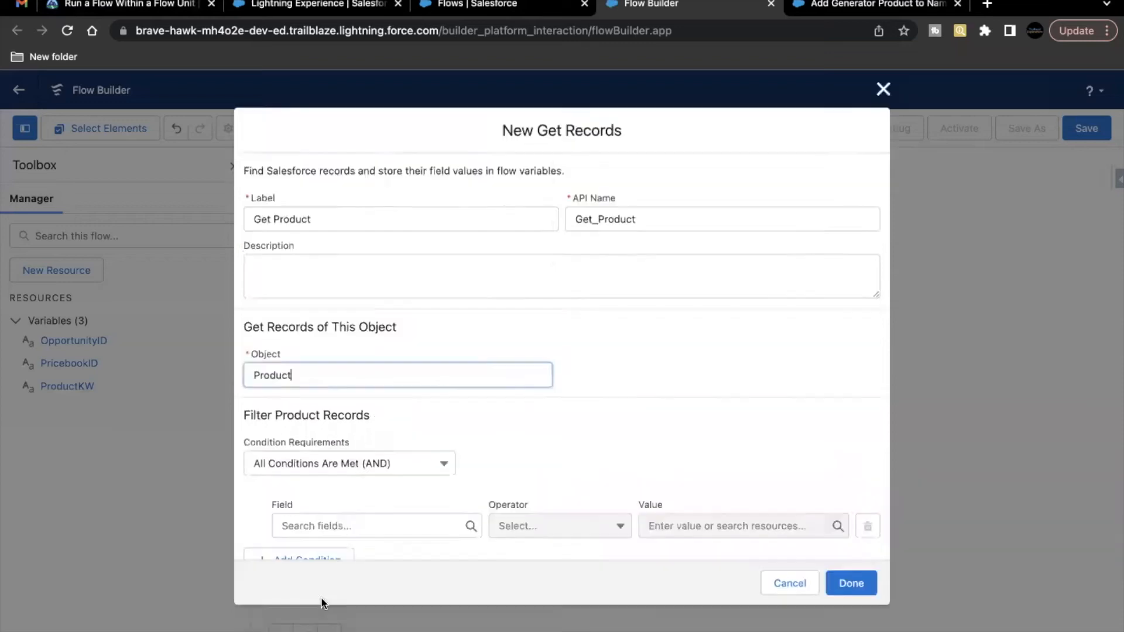
Filter the Product records with the condition Name Contains ProductKW.
scroll(378, 427, down, 2)
click(381, 404)
text(Name)
click(403, 434)
click(547, 404)
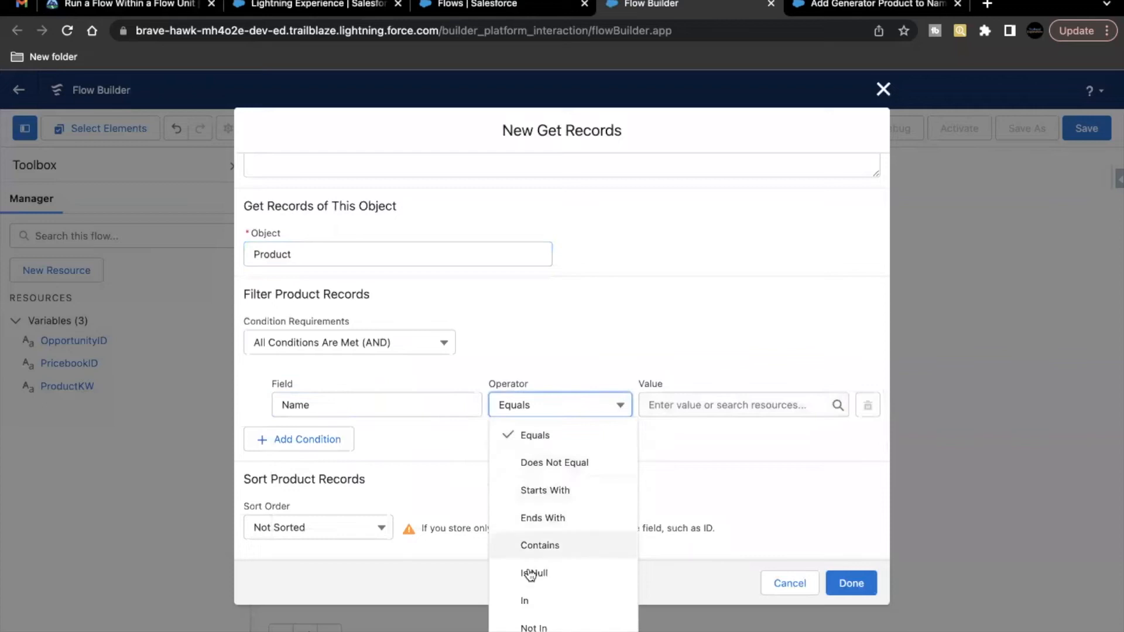
click(547, 545)
click(673, 405)
text(ProductKW)
Check the filter settings against the Trailhead challenge, and finish the Get Product element in Flow Builder.
click(175, 8)
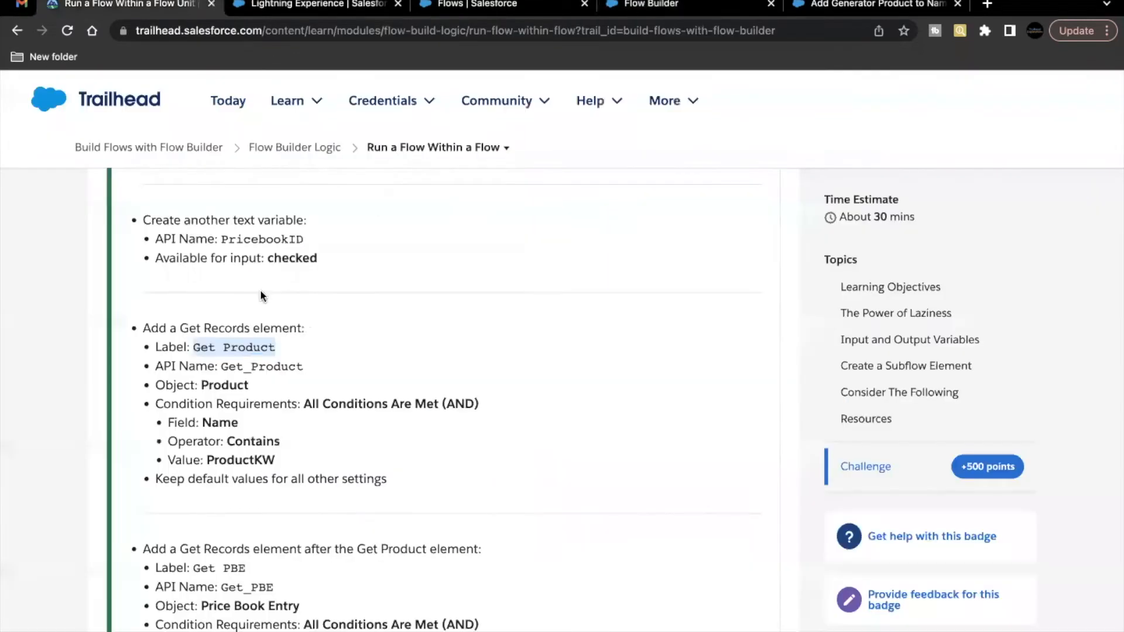
scroll(290, 497, down, 1)
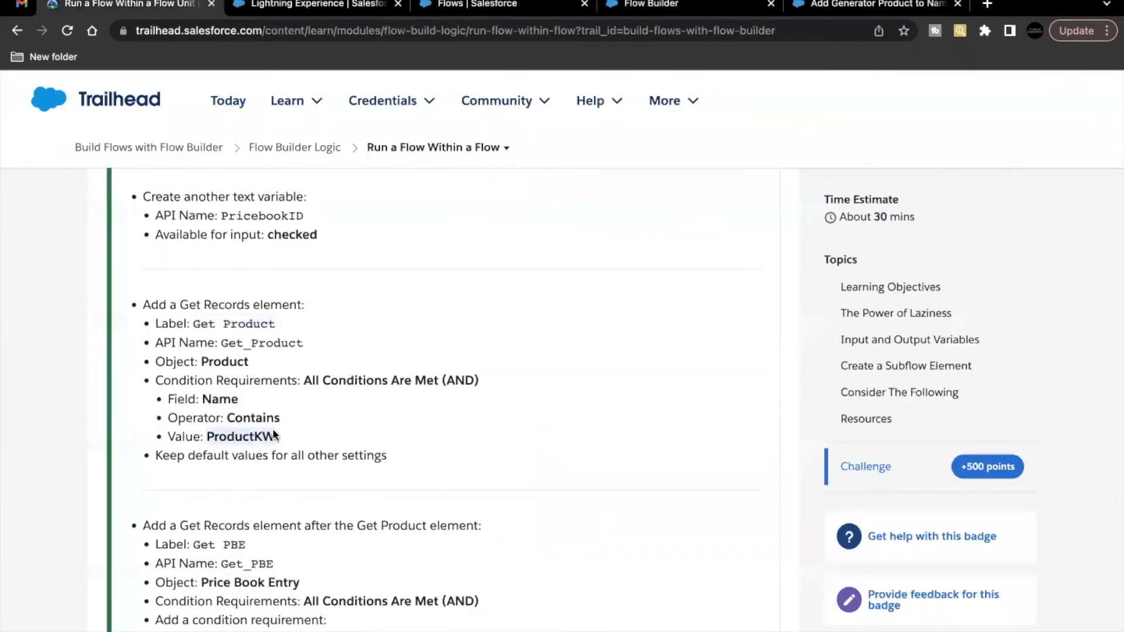
drag(154, 380, 285, 440)
click(286, 440)
scroll(264, 442, down, 1)
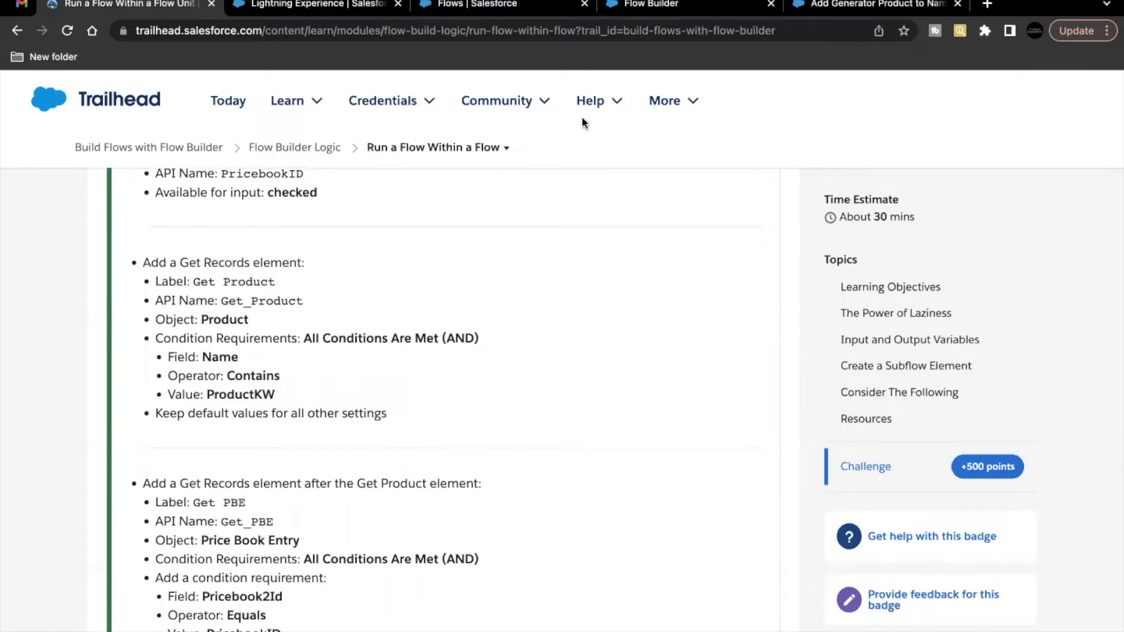
click(681, 16)
click(848, 582)
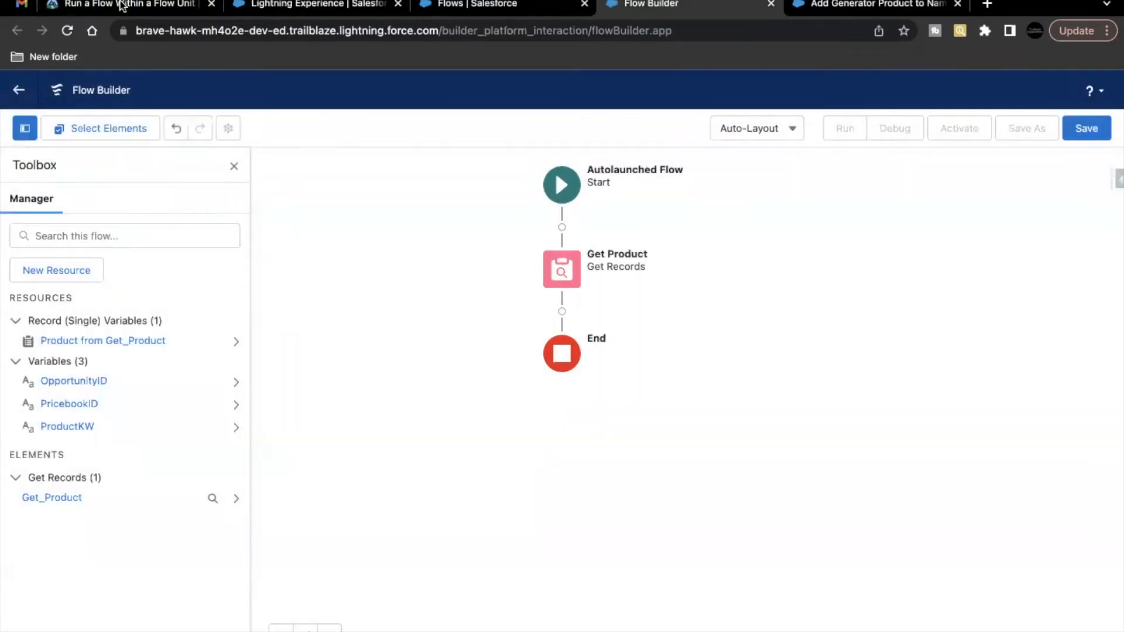
Review the Trailhead requirements for the Get PBE Get Records element, including its object and both filter conditions.
click(123, 5)
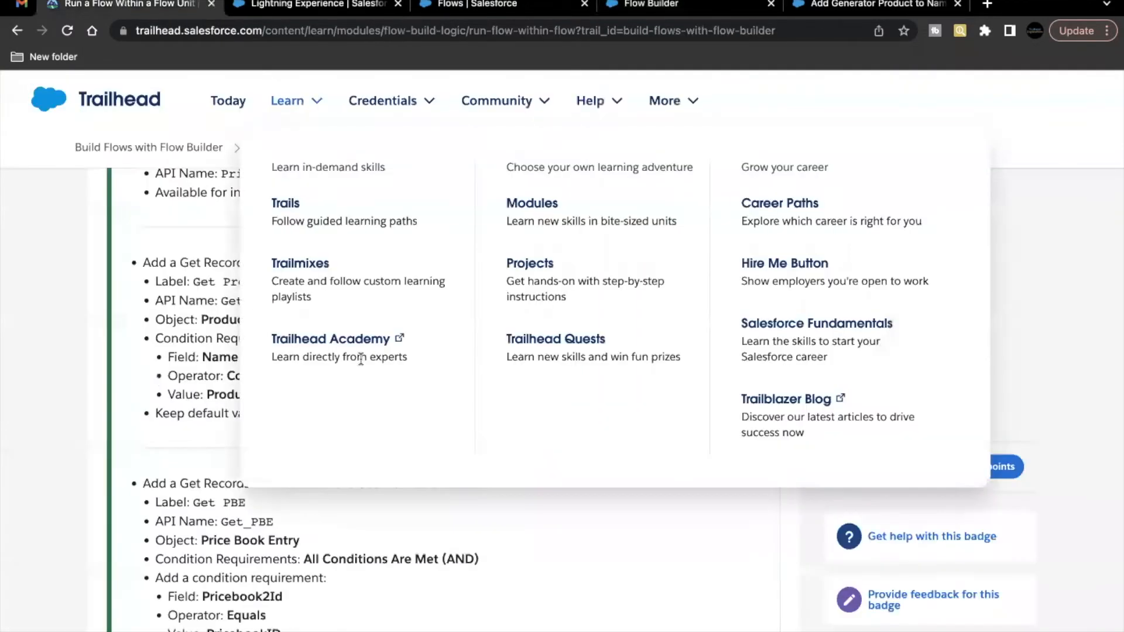
scroll(185, 440, down, 1)
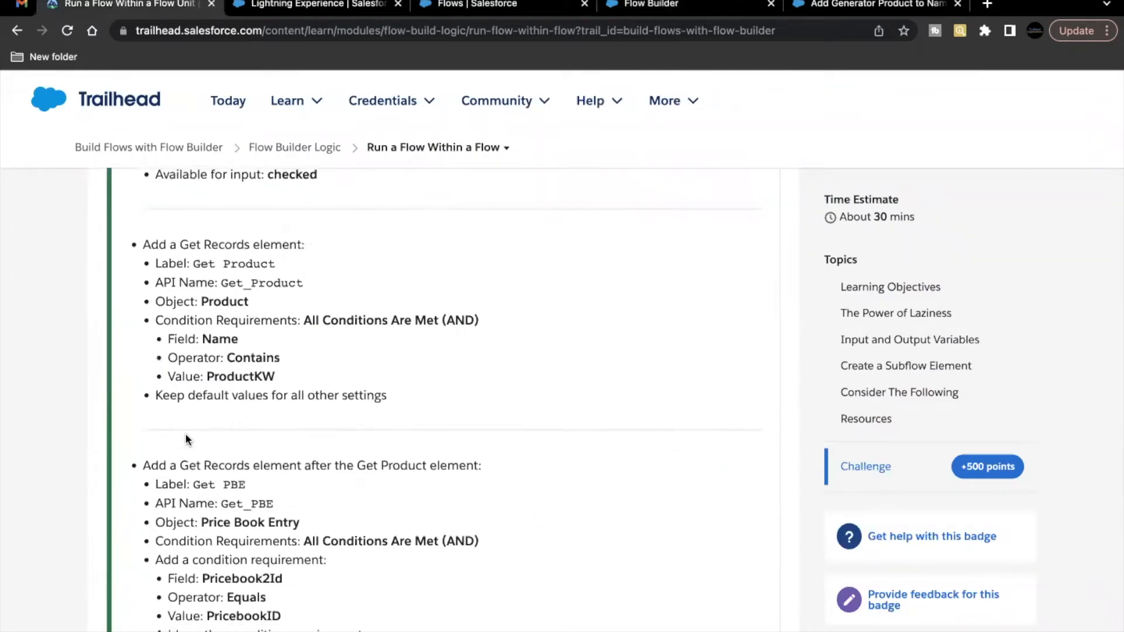
scroll(185, 436, down, 2)
scroll(199, 430, down, 1)
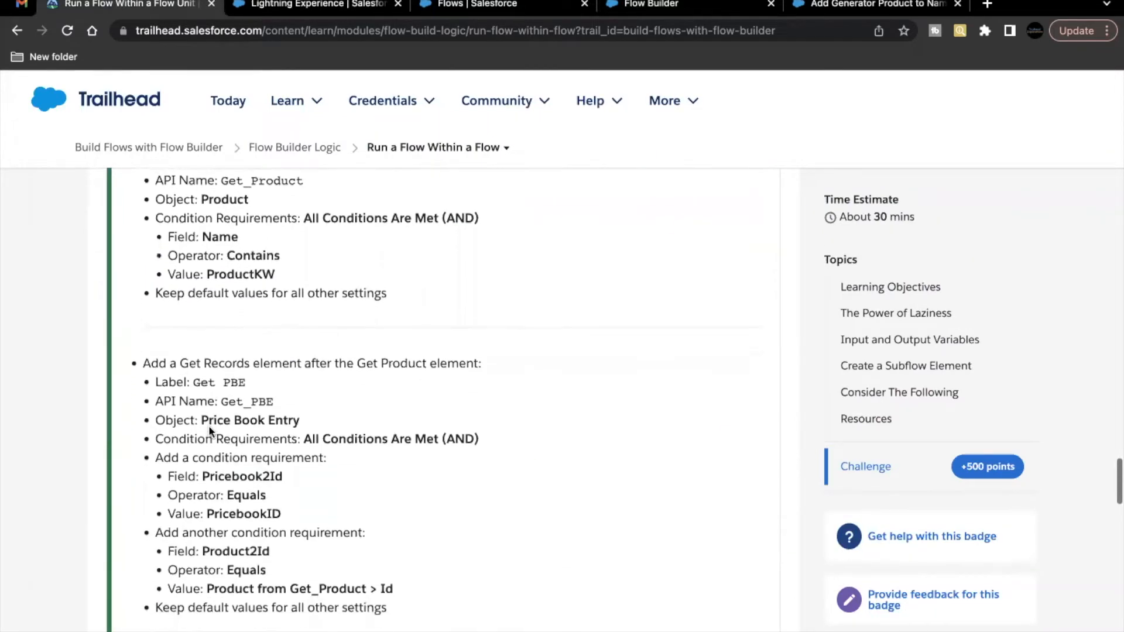
scroll(209, 431, down, 1)
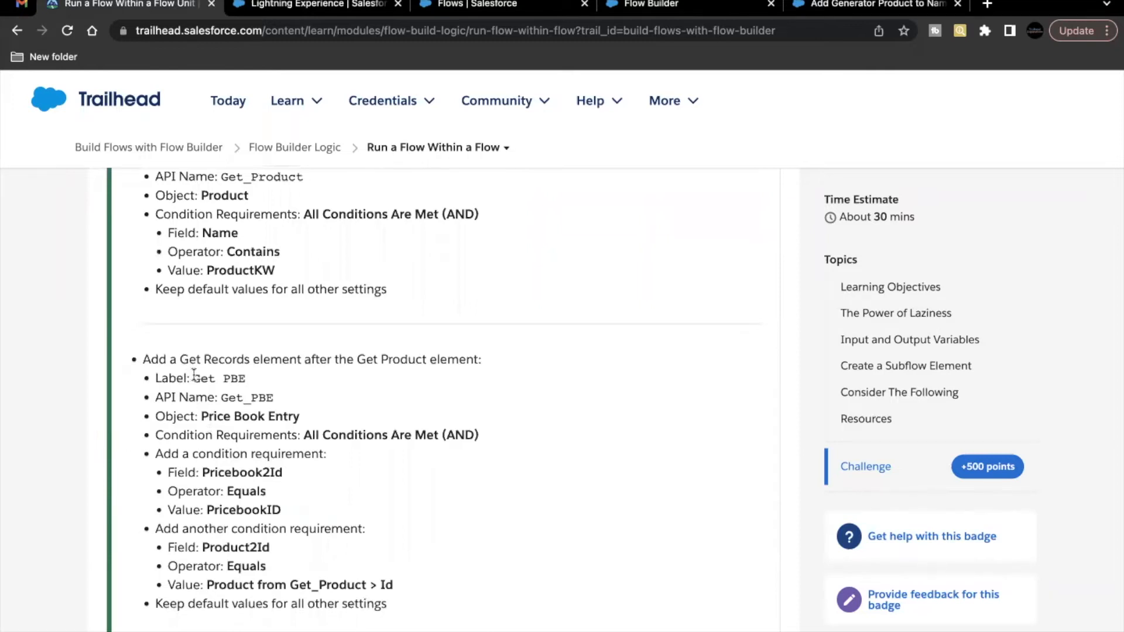
drag(194, 378, 246, 380)
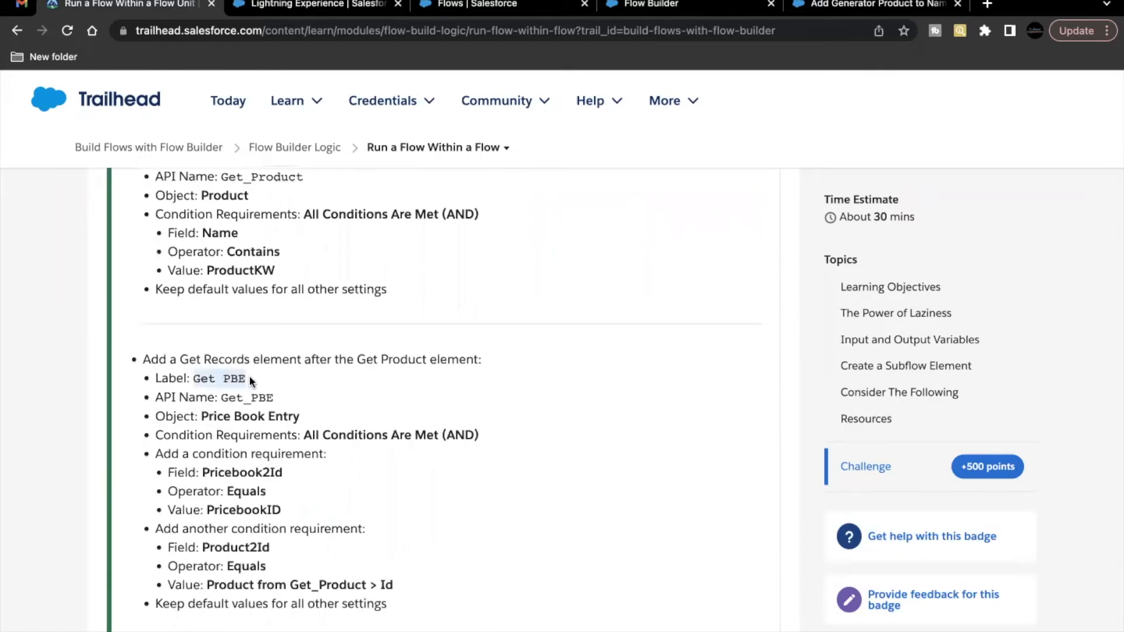
scroll(281, 431, down, 1)
scroll(282, 431, down, 1)
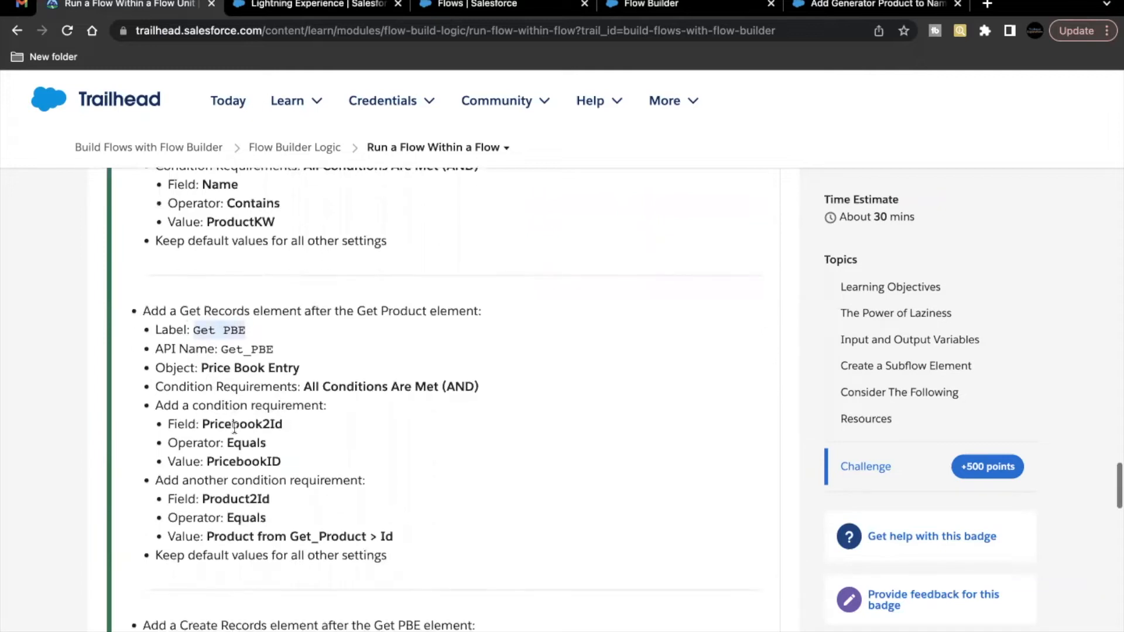
double_click(234, 426)
double_click(246, 462)
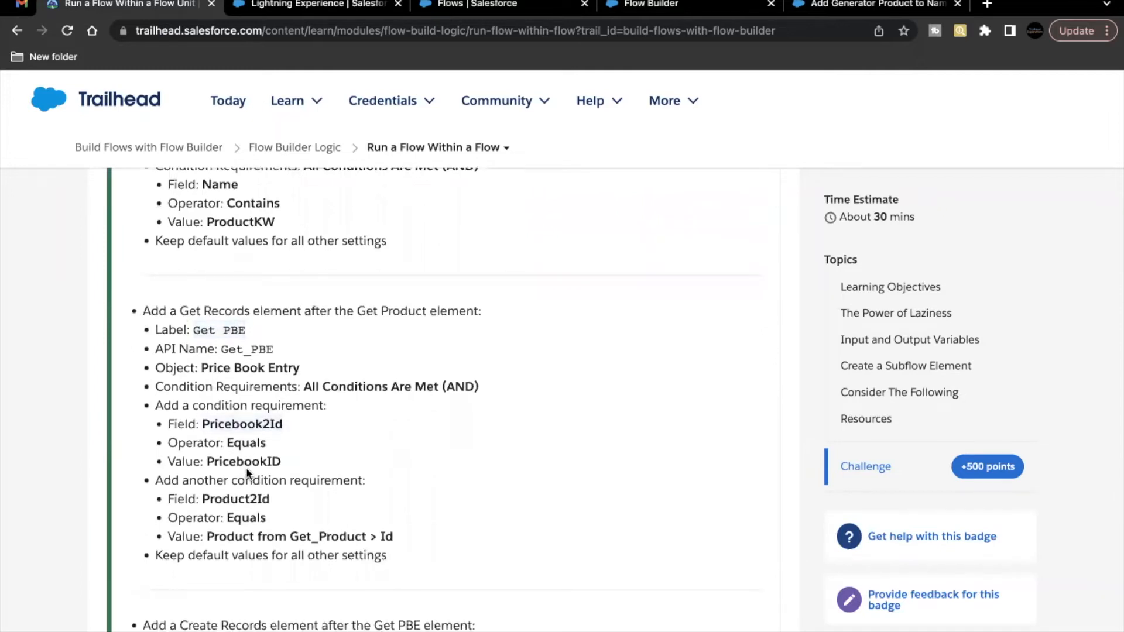
double_click(252, 500)
click(255, 537)
In Flow Builder, add a Get Records element after Get Product, labelled Get PBE, with Price Book Entry as its object.
click(654, 7)
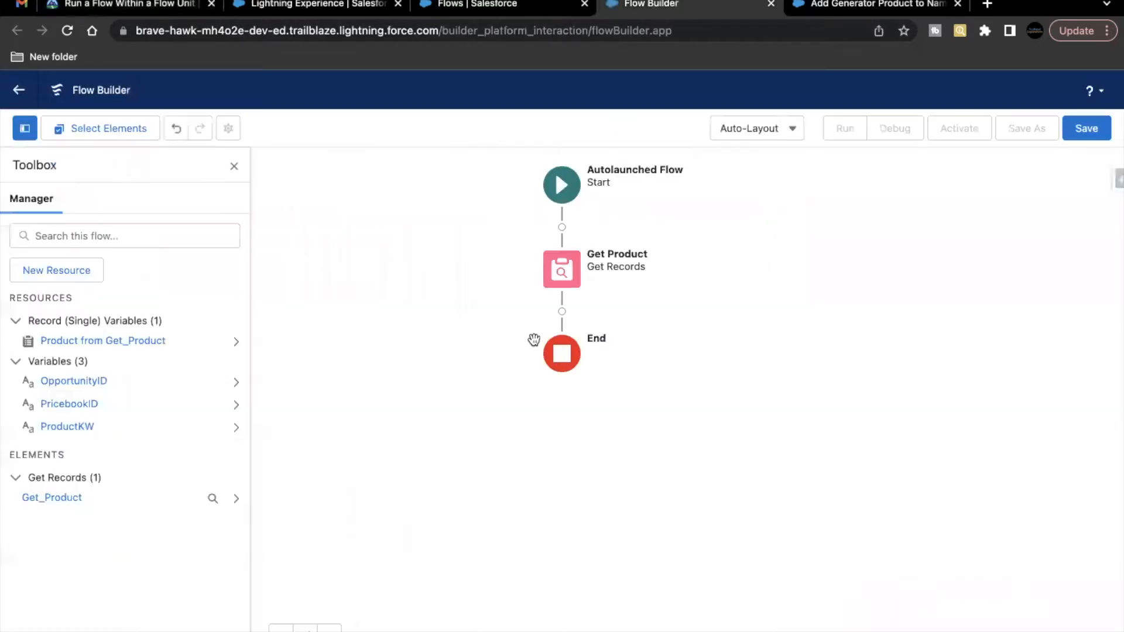
click(562, 311)
scroll(522, 510, down, 5)
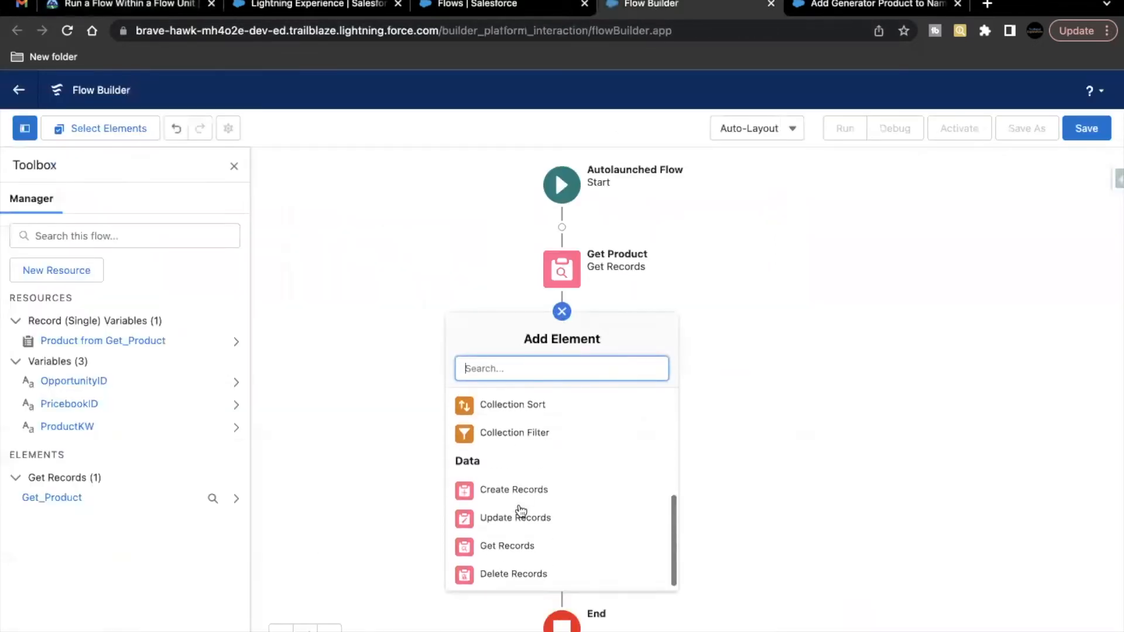
click(503, 544)
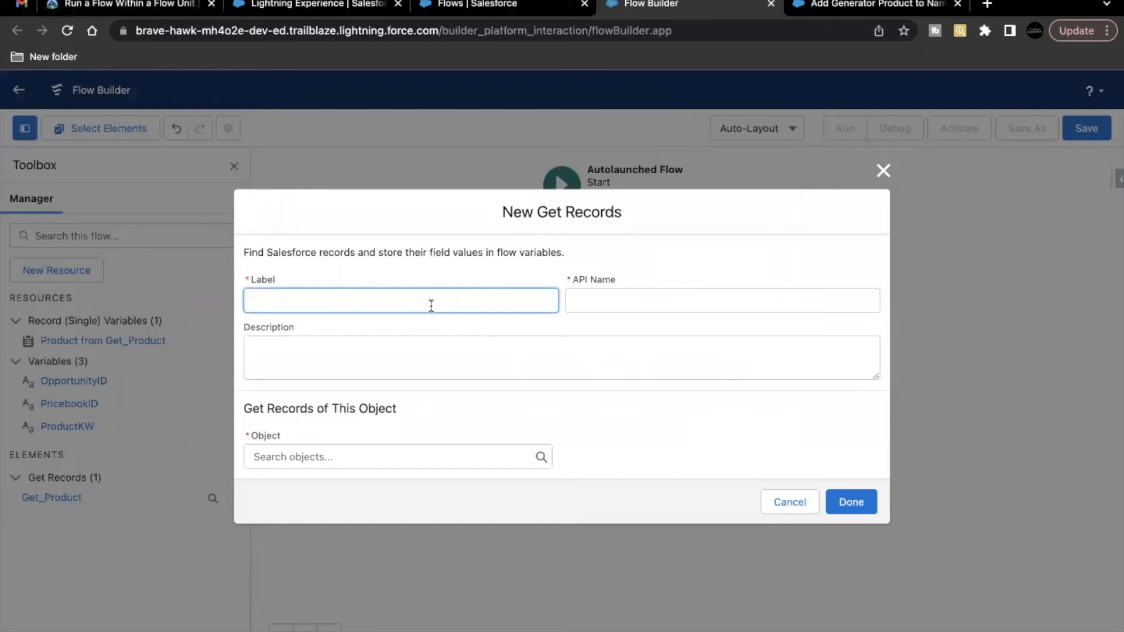
text(Get PBE)
click(371, 457)
text(Price)
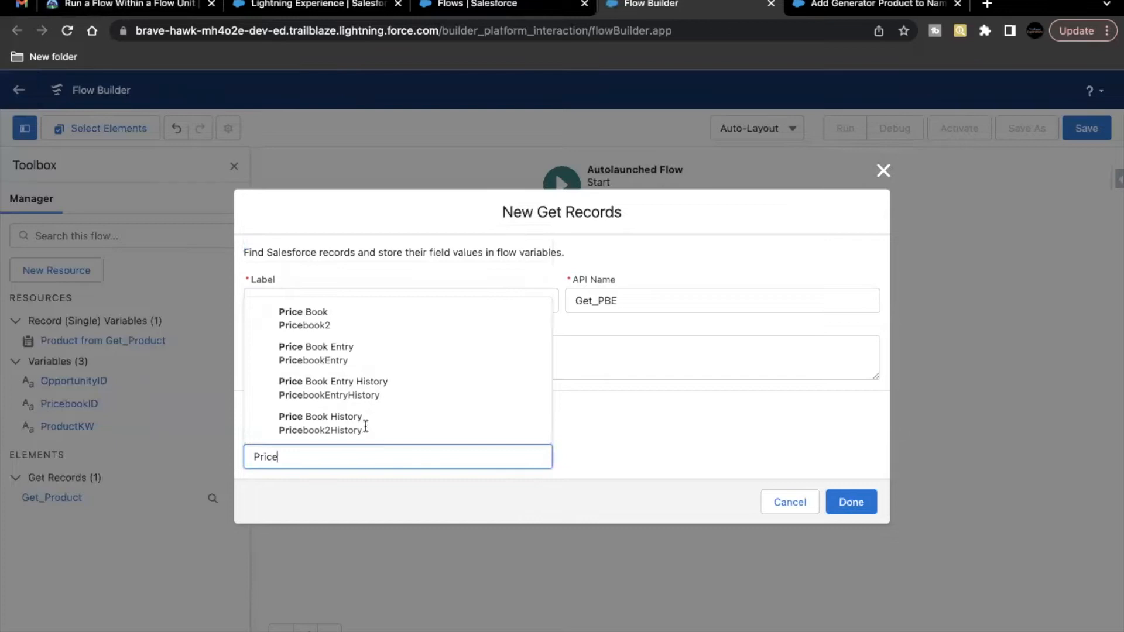
click(384, 364)
Filter the Price Book Entry records with the condition Pricebook2Id Equals the PricebookID variable.
scroll(409, 504, down, 3)
click(388, 404)
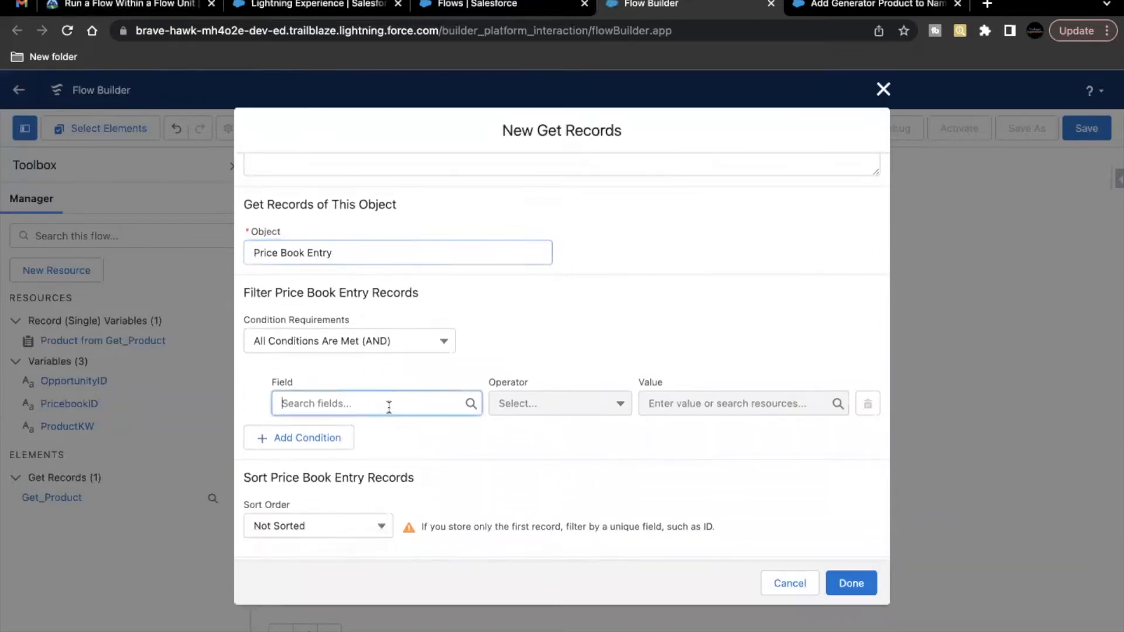
text(Price)
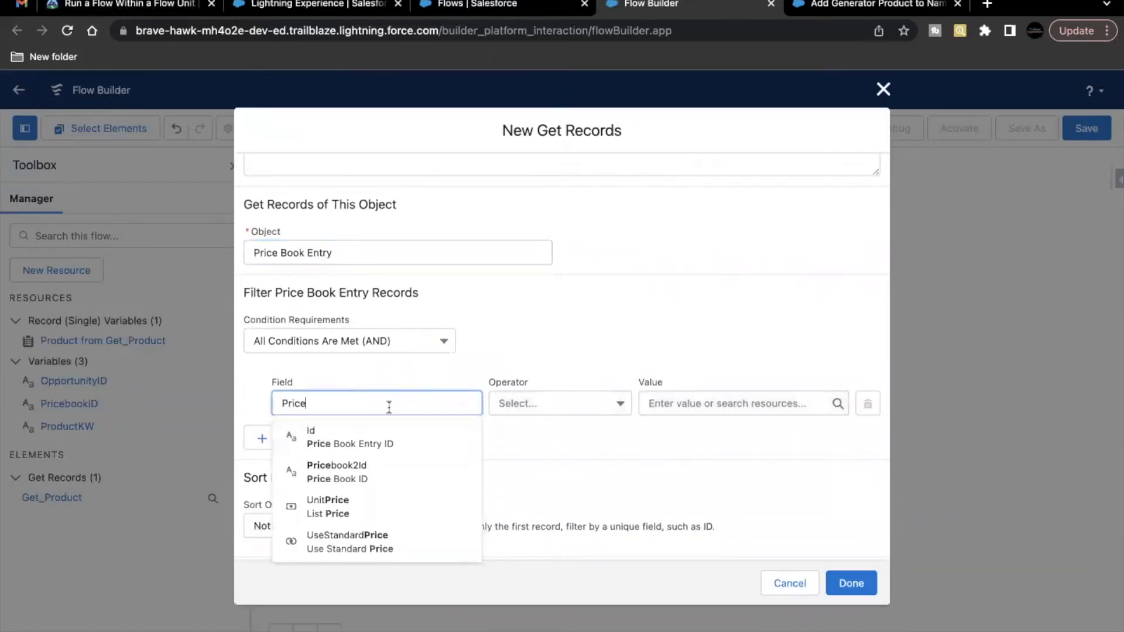
click(357, 463)
click(444, 430)
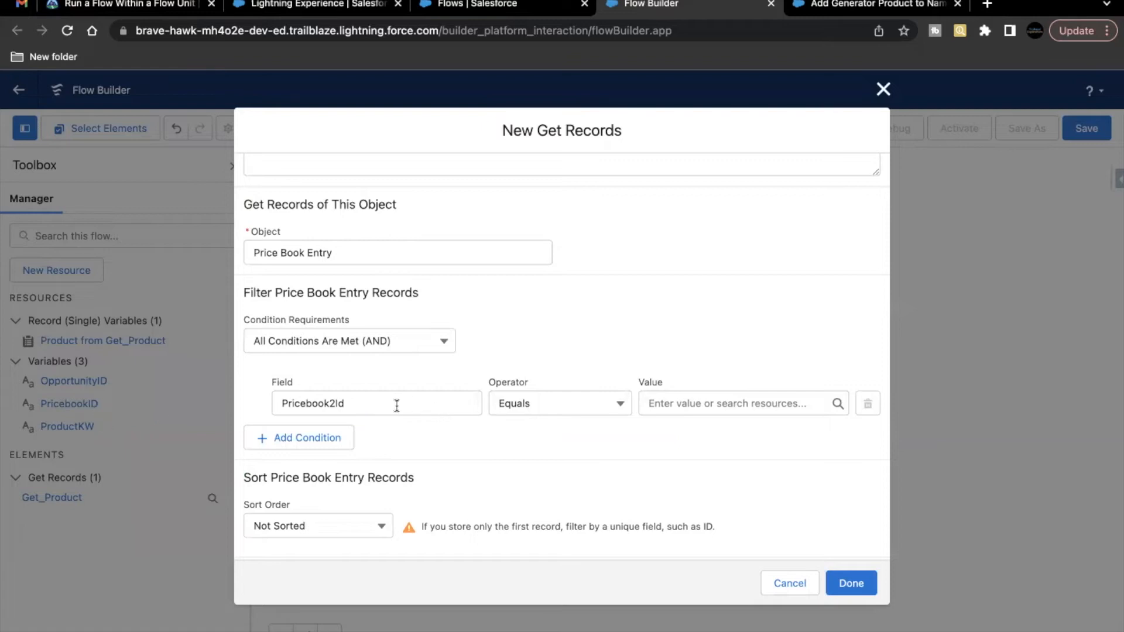
scroll(318, 417, up, 1)
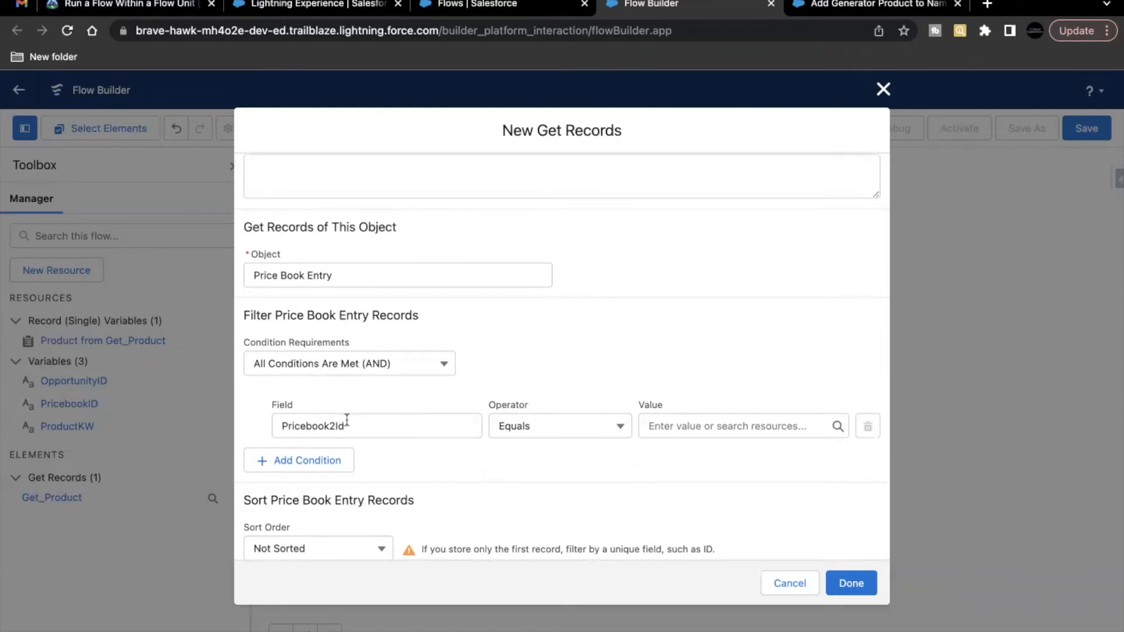
click(692, 422)
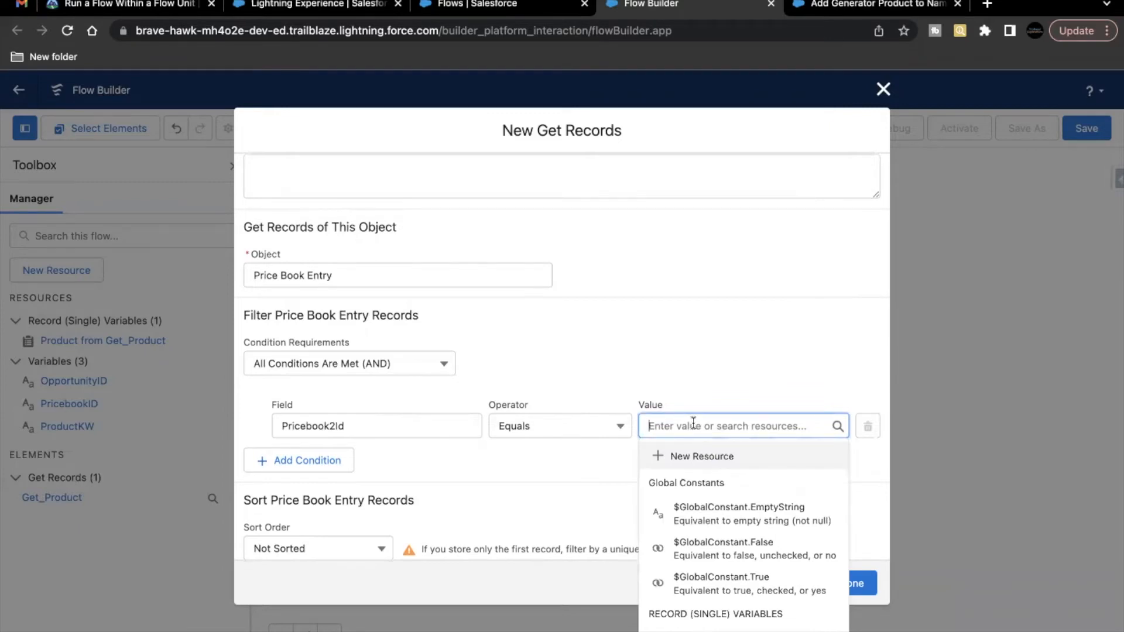
text(Pri)
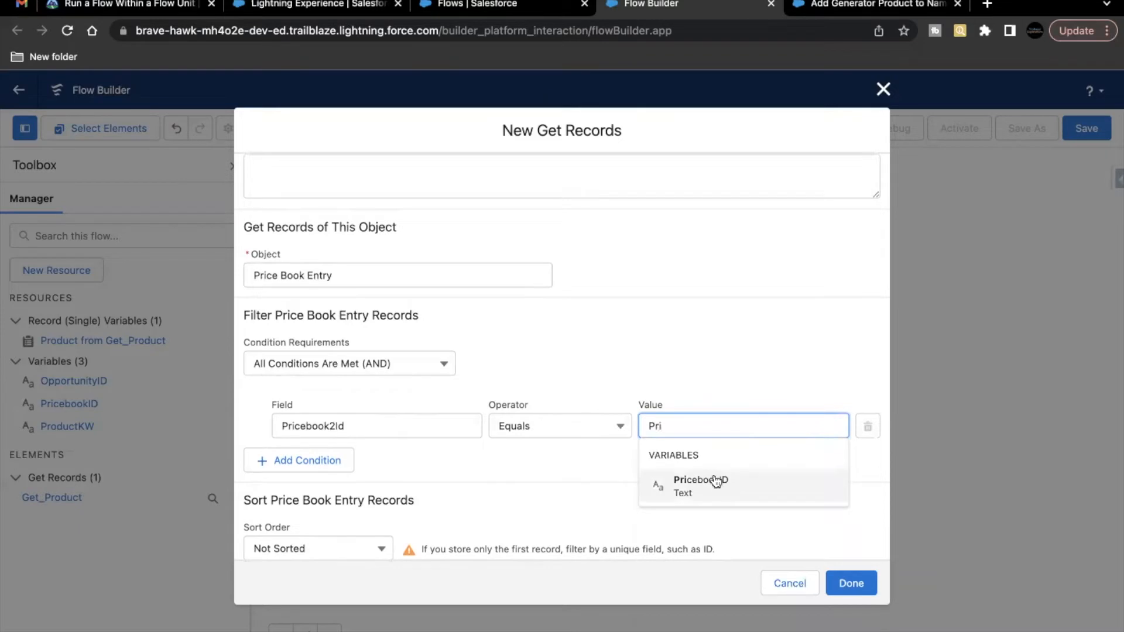
click(713, 483)
click(660, 491)
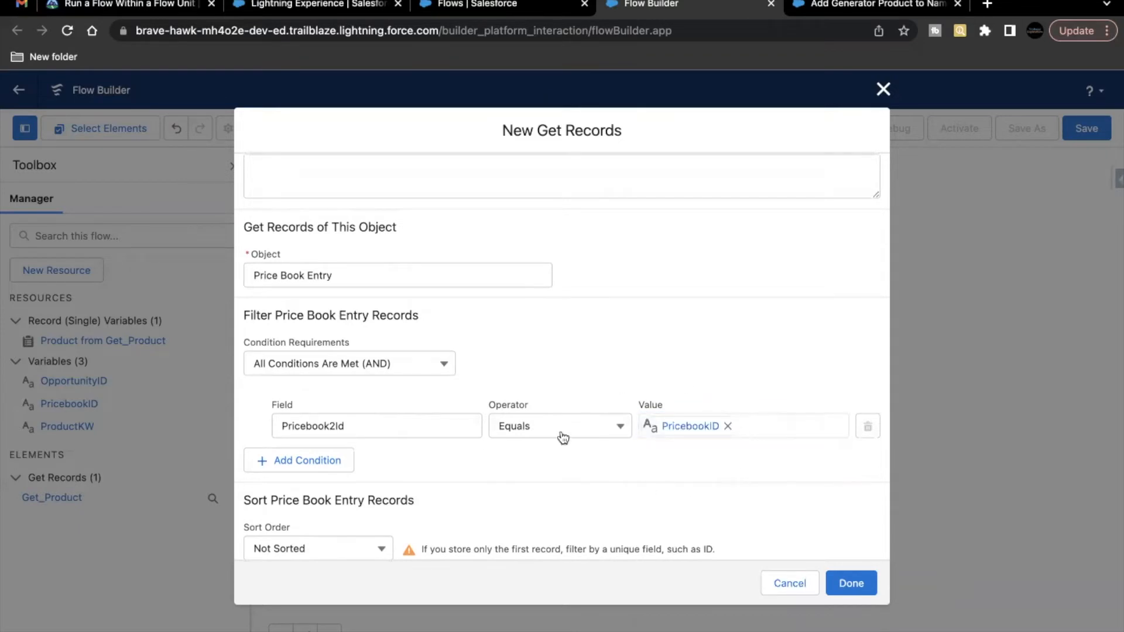
Check the second Get PBE filter condition in the Trailhead challenge, tracing its Get_Product reference back to the Get Product element.
click(193, 6)
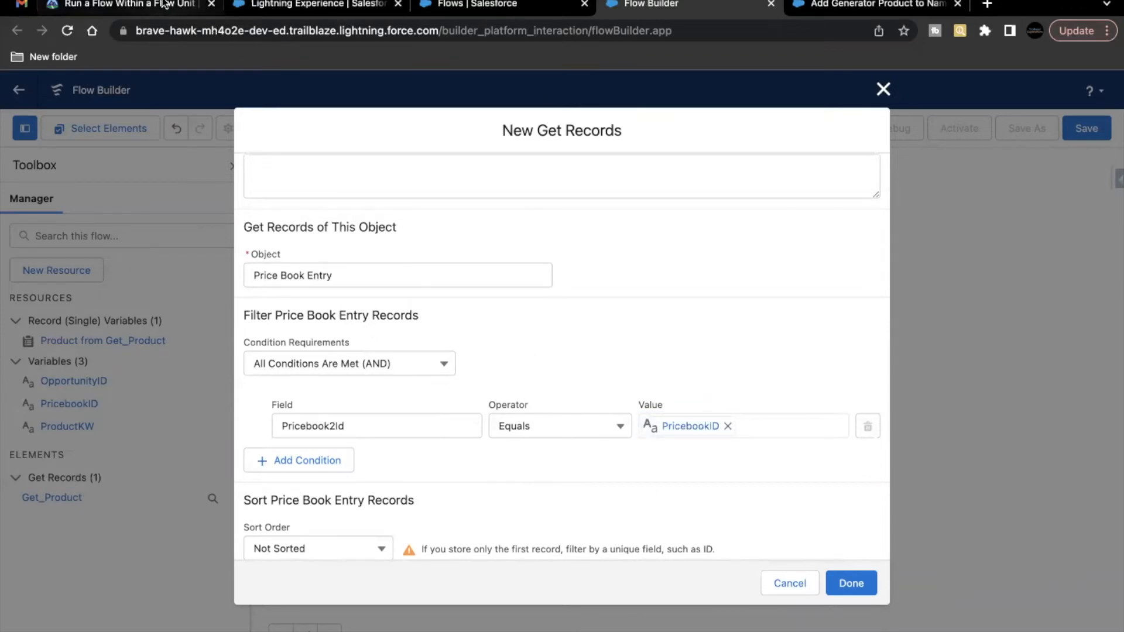
scroll(344, 415, down, 1)
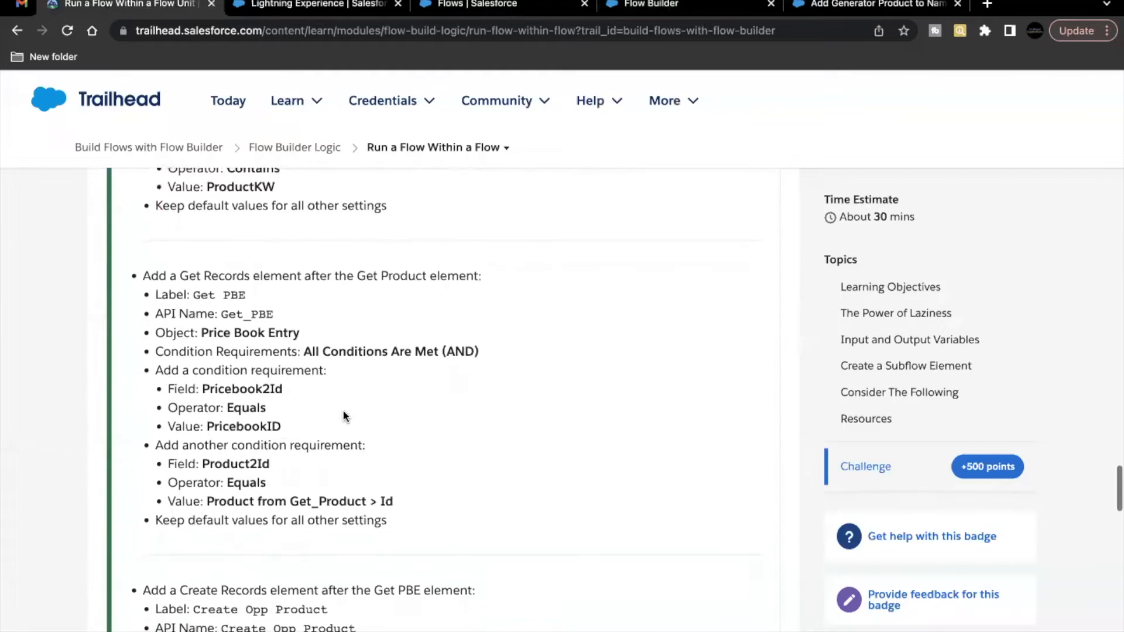
scroll(344, 415, down, 1)
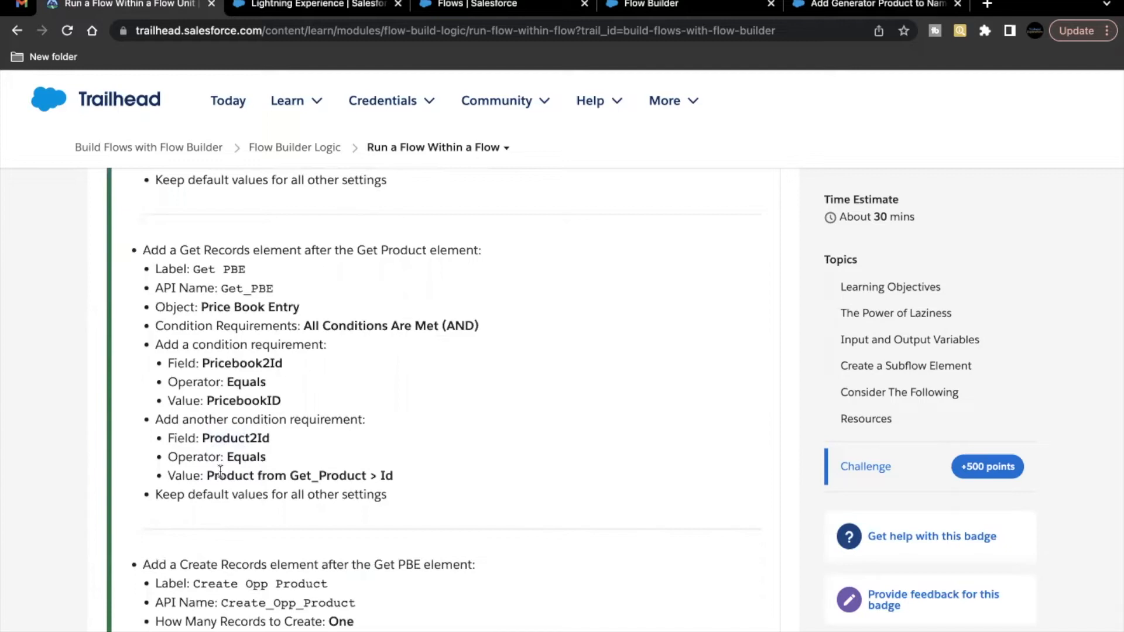
double_click(317, 477)
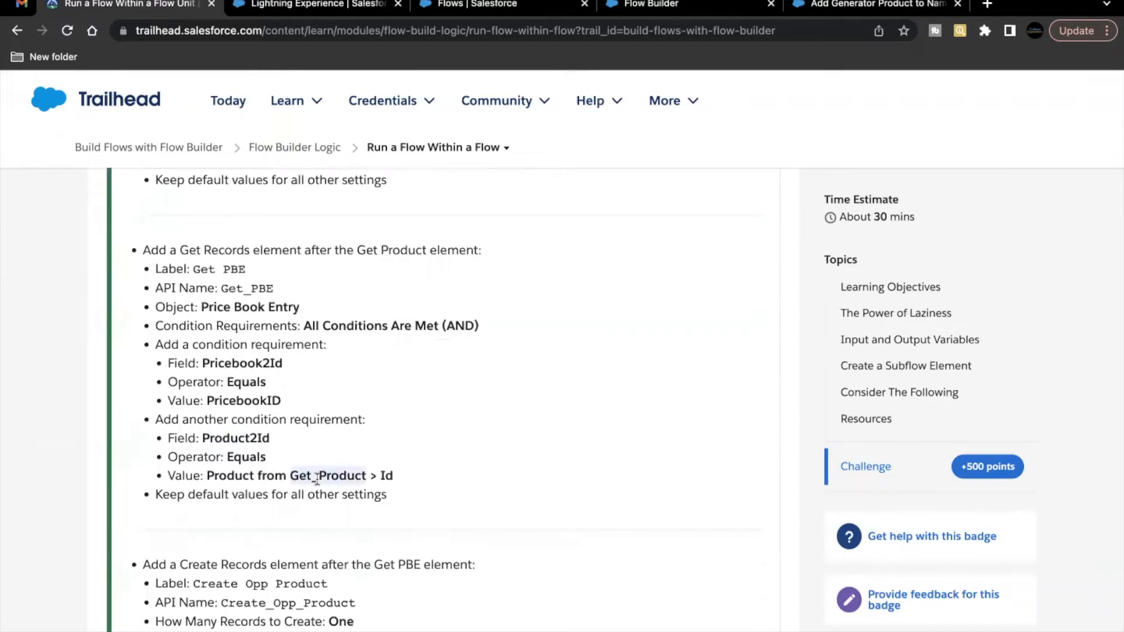
scroll(317, 477, up, 5)
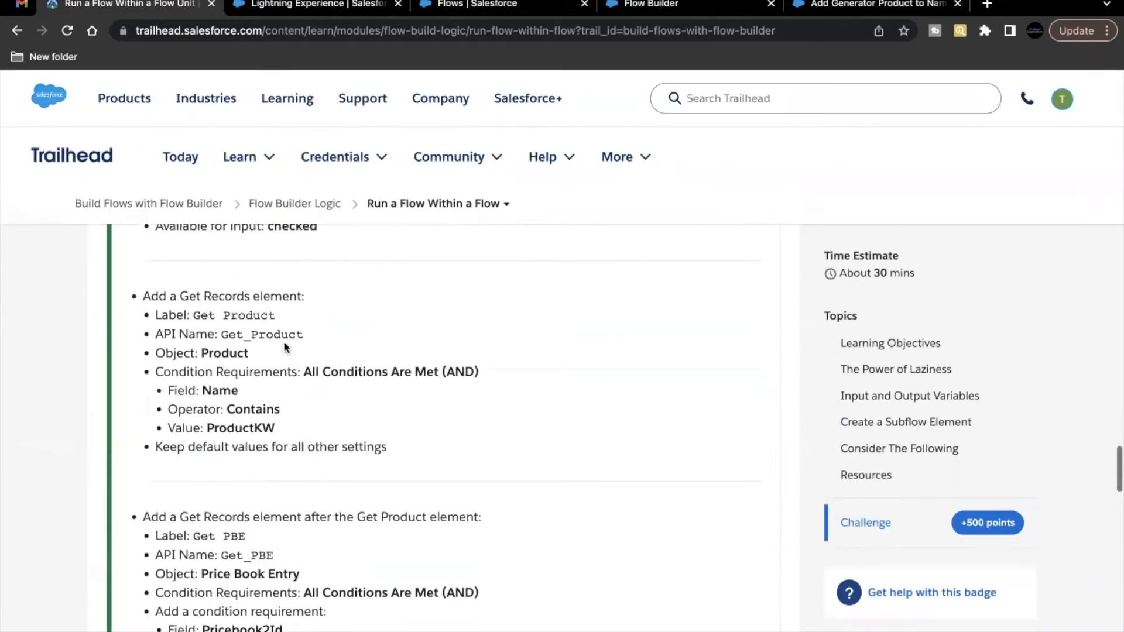
drag(192, 317, 305, 321)
click(287, 381)
scroll(273, 440, down, 2)
scroll(272, 436, down, 3)
drag(293, 475, 383, 475)
click(383, 476)
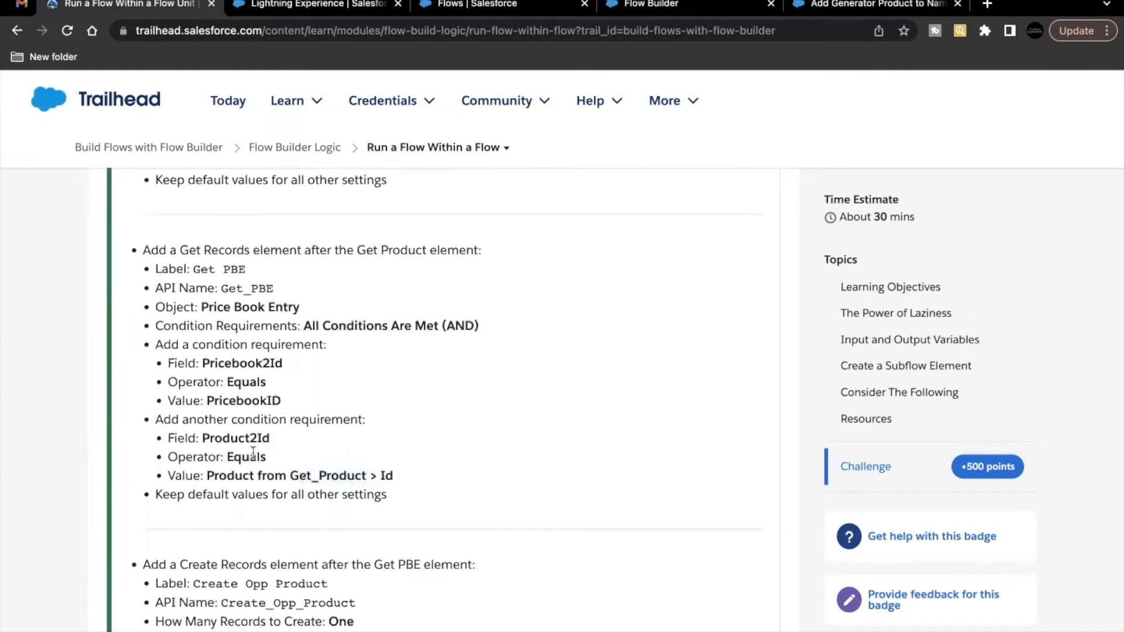
In Flow Builder, add a second Get PBE filter condition: Product2Id Equals Product from Get_Product > Id.
click(650, 5)
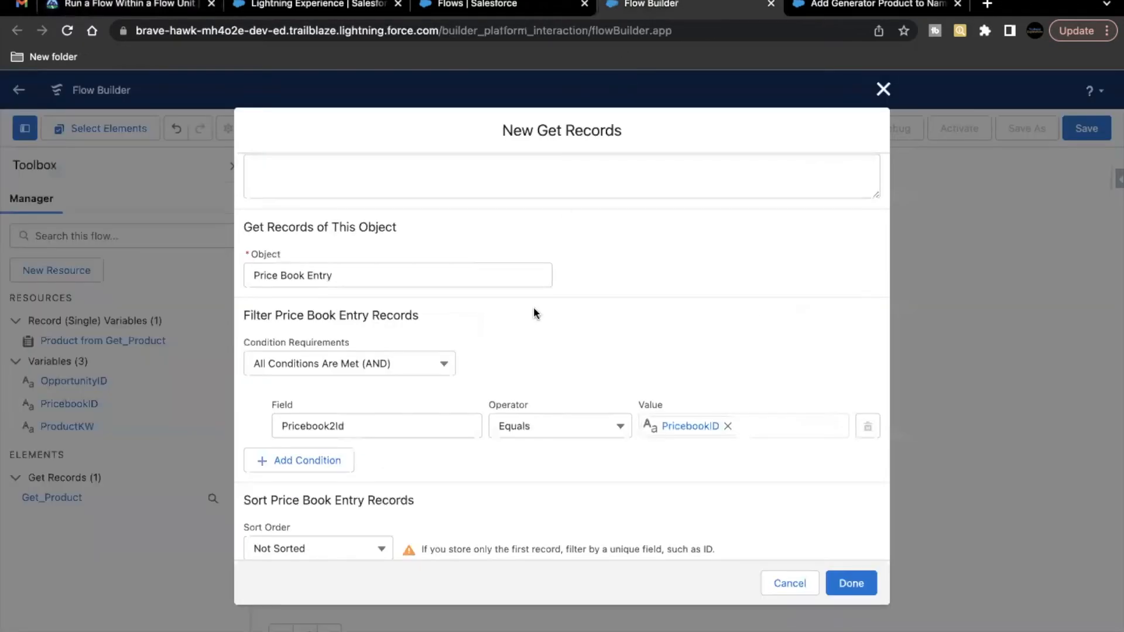
click(336, 467)
click(331, 474)
text(Prod)
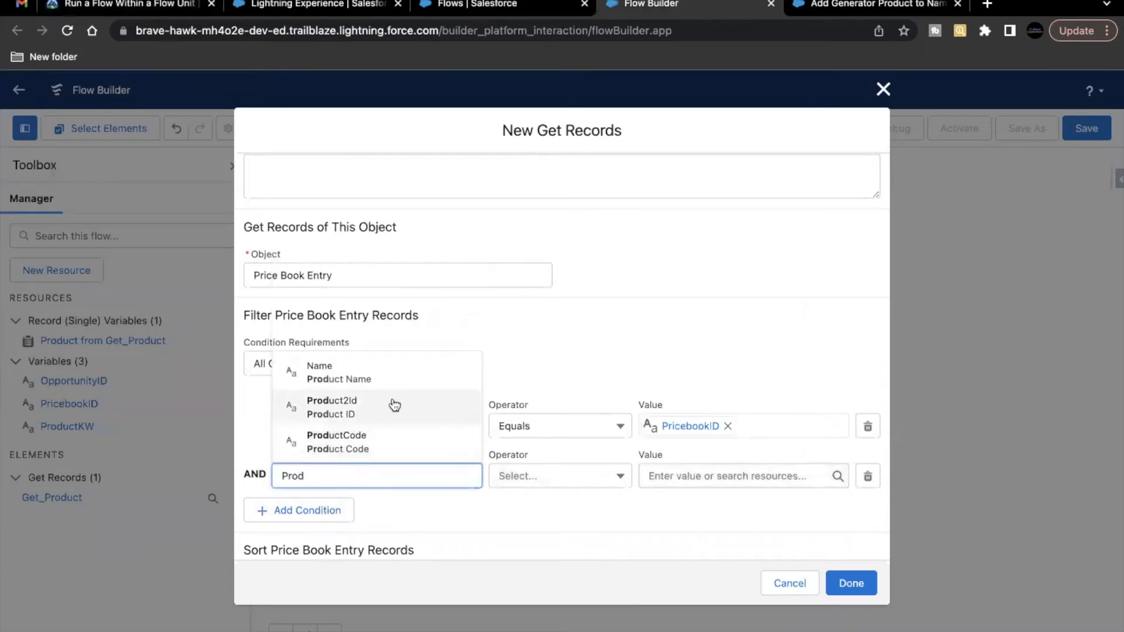
click(332, 407)
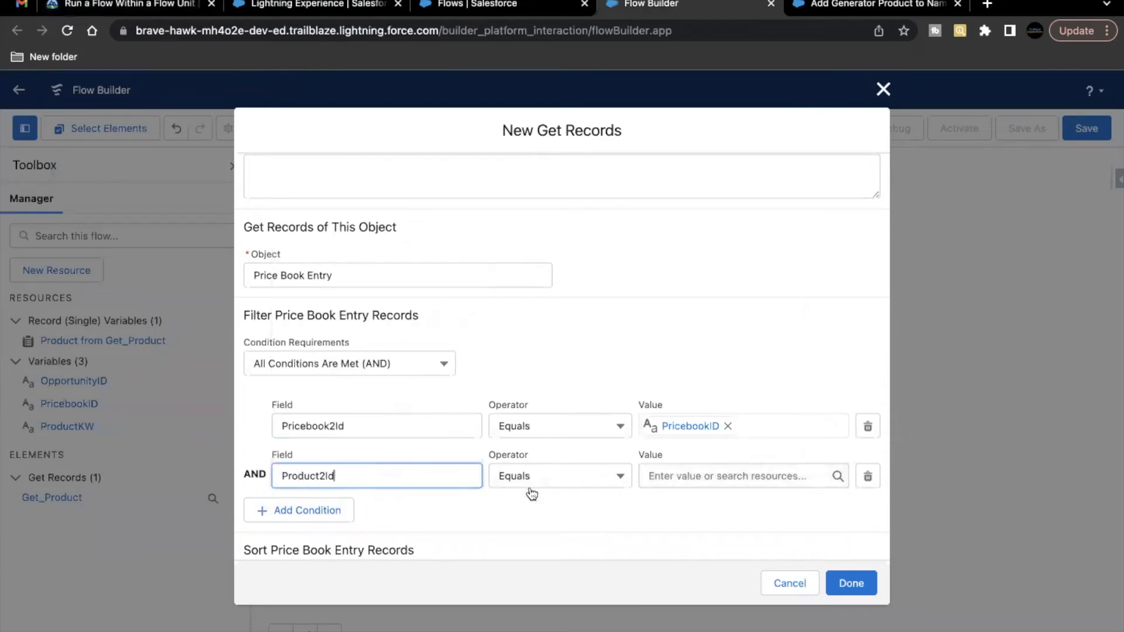
click(688, 474)
text(get)
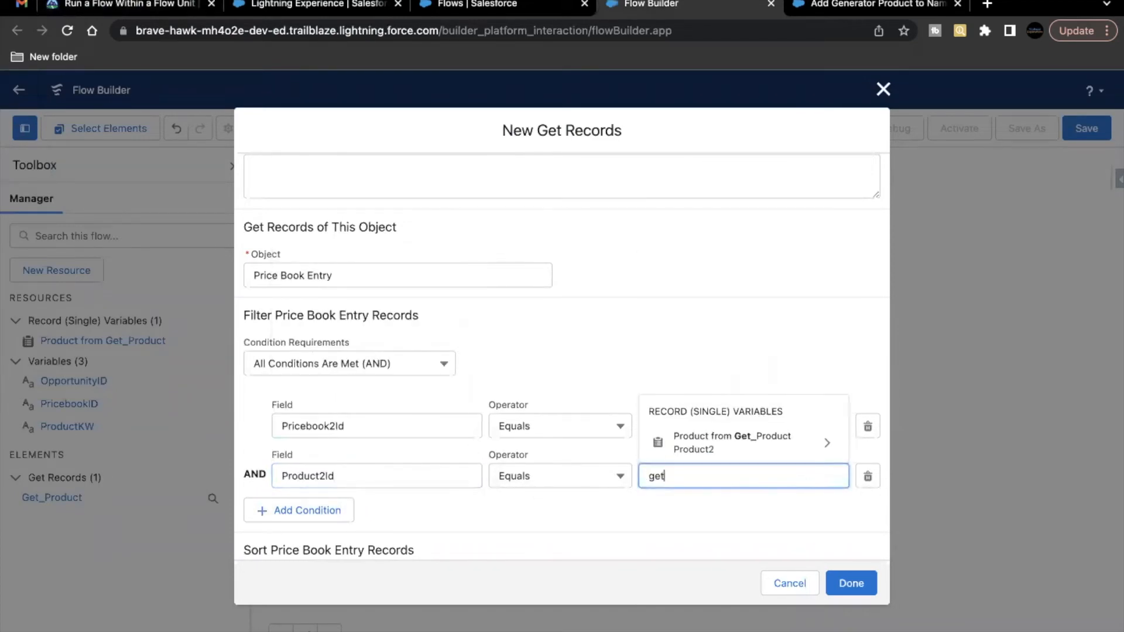
click(732, 378)
text(ID)
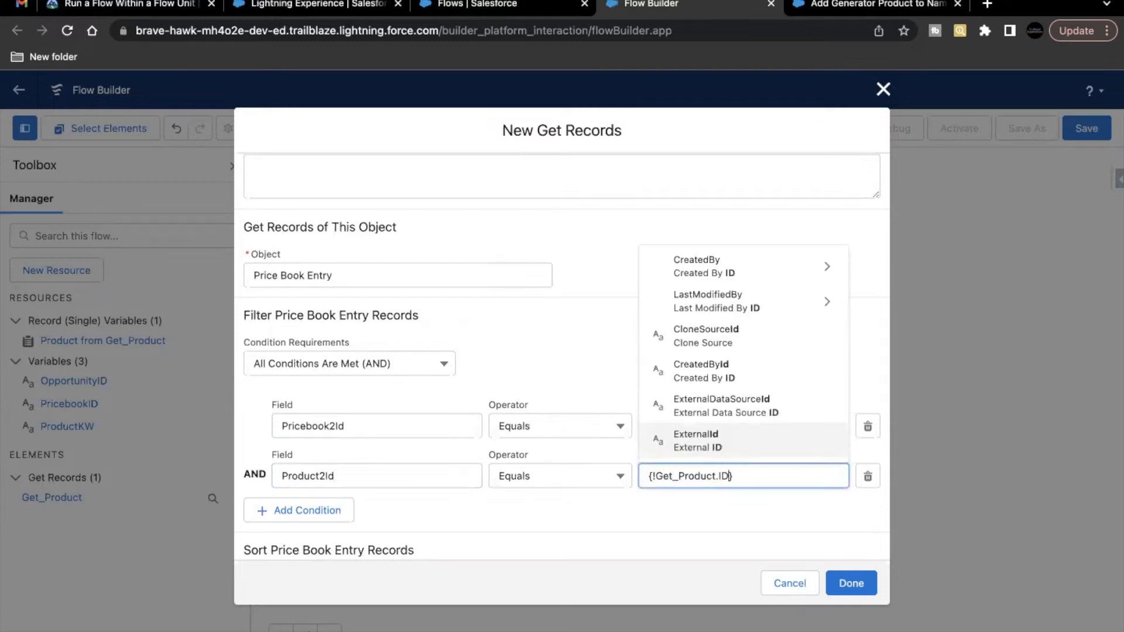
click(715, 509)
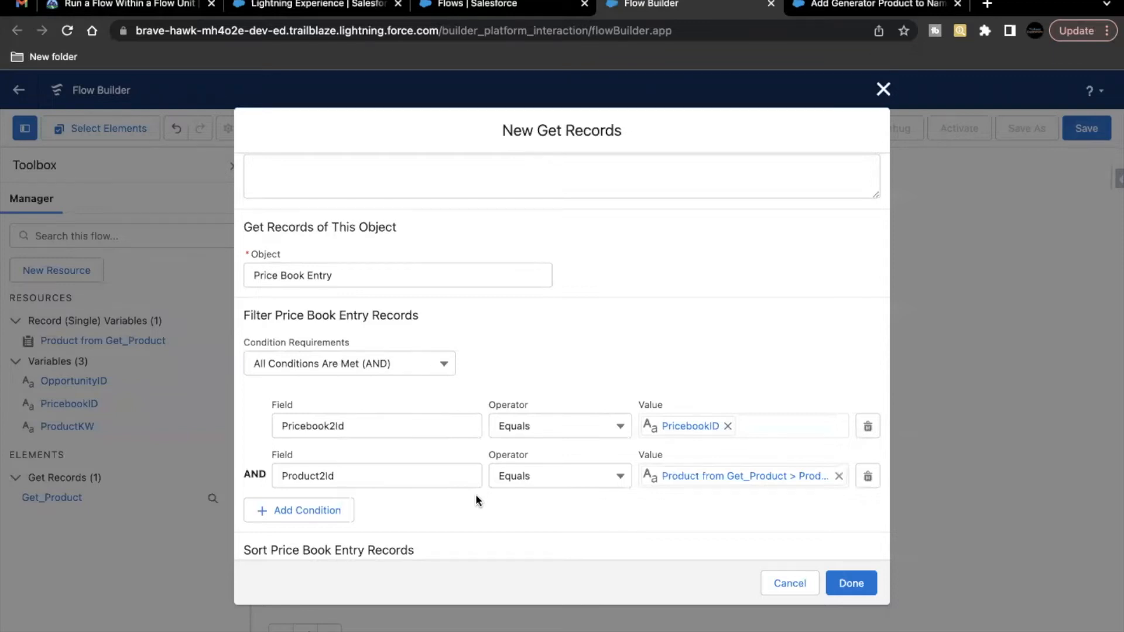
Finish the Get PBE element, keeping the default values for its remaining settings.
scroll(477, 493, down, 2)
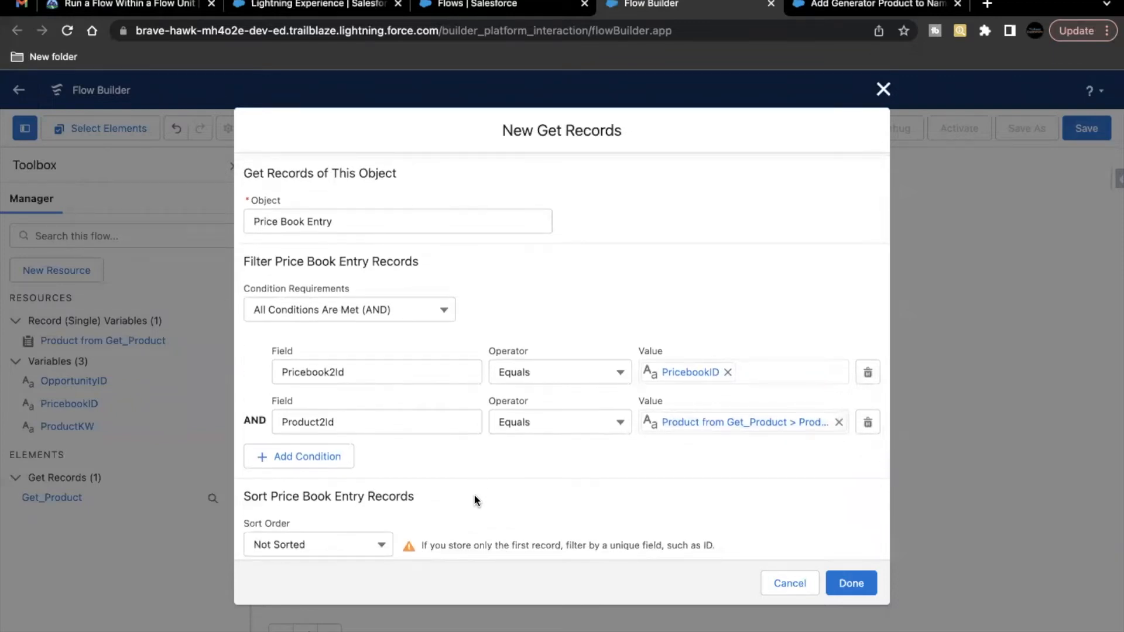
scroll(611, 492, down, 3)
click(852, 585)
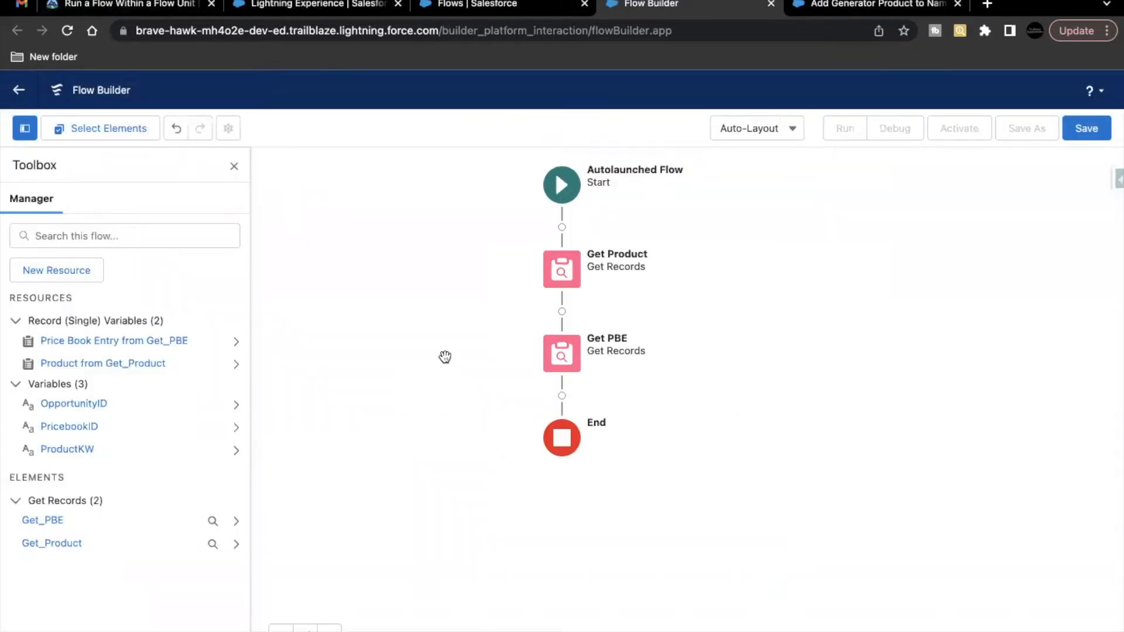
Edit the Get Product element so its Name Contains condition references the ProductKW variable rather than literal text, and finish the element.
double_click(559, 276)
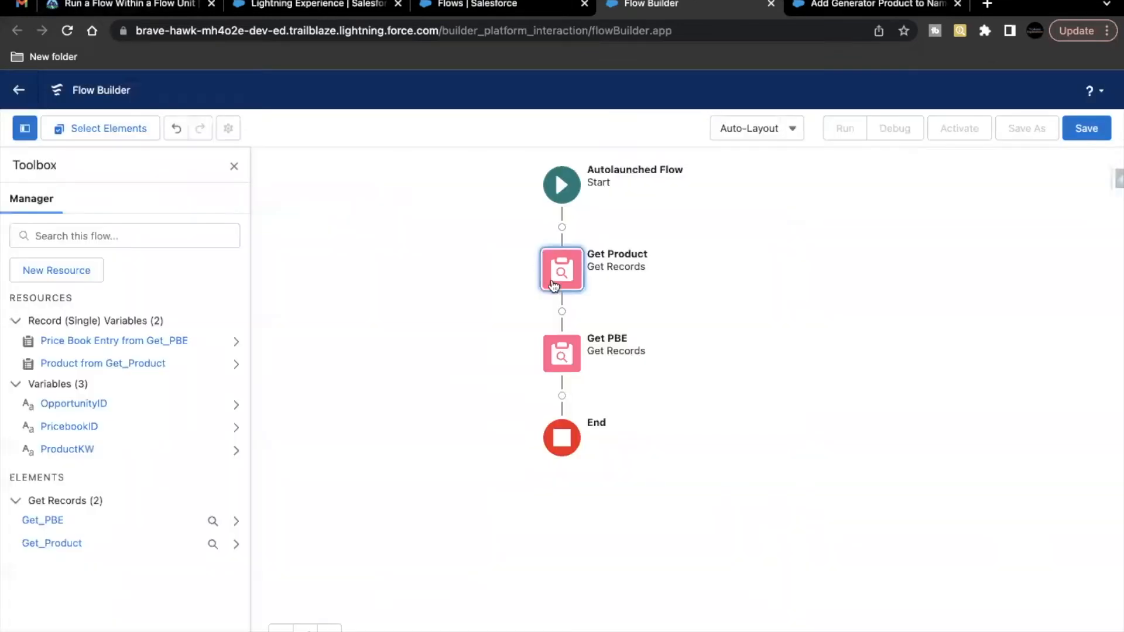
double_click(554, 282)
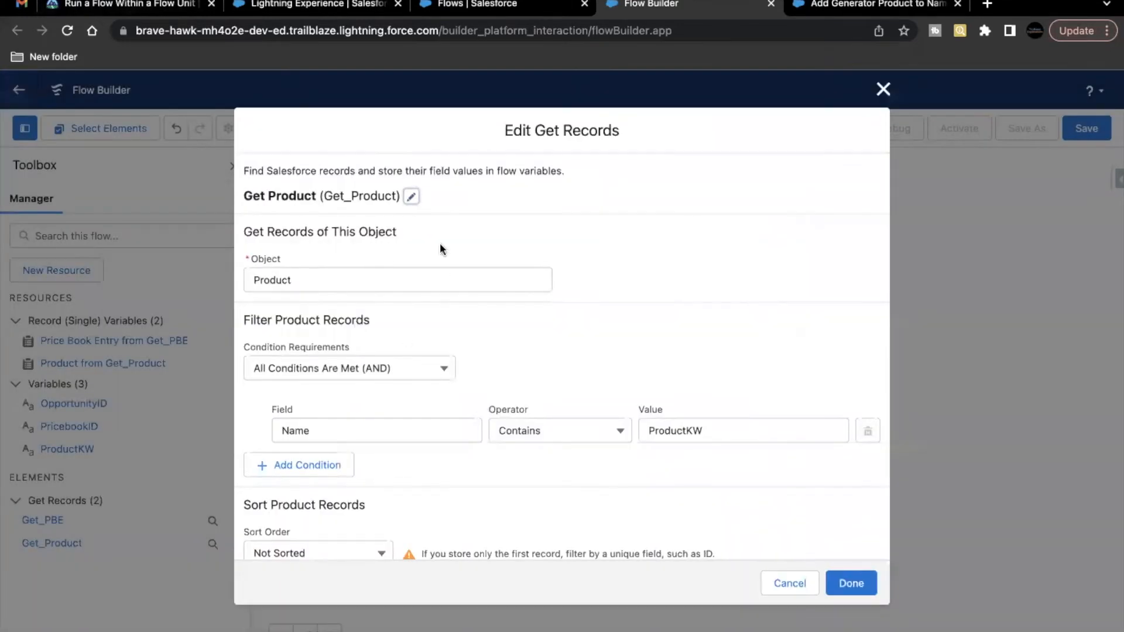
scroll(360, 324, down, 1)
click(663, 369)
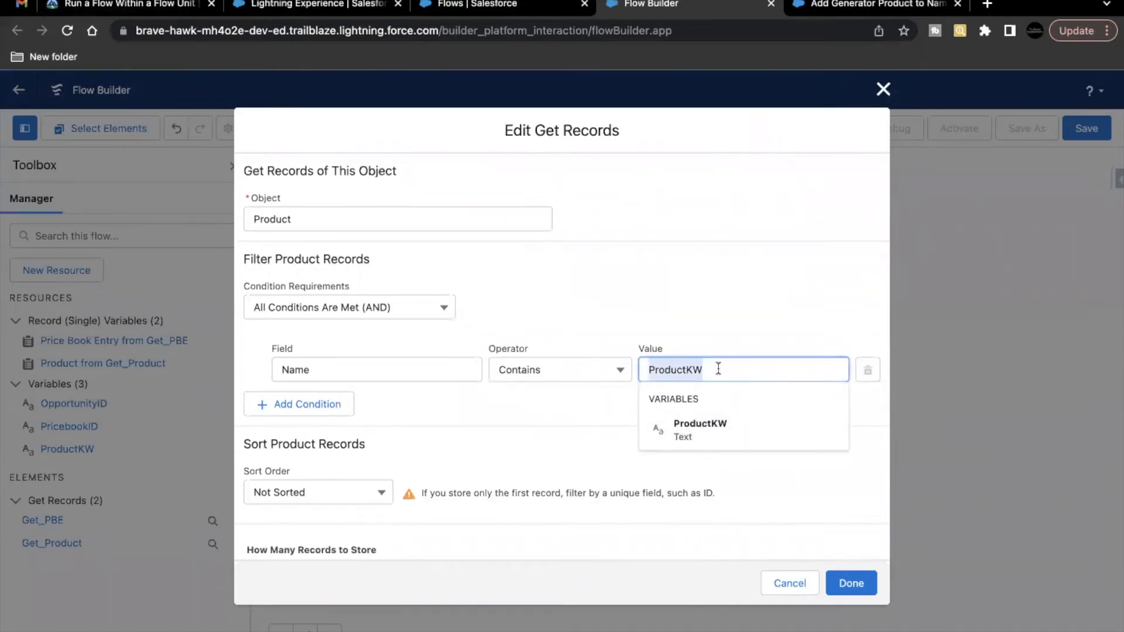
click(726, 426)
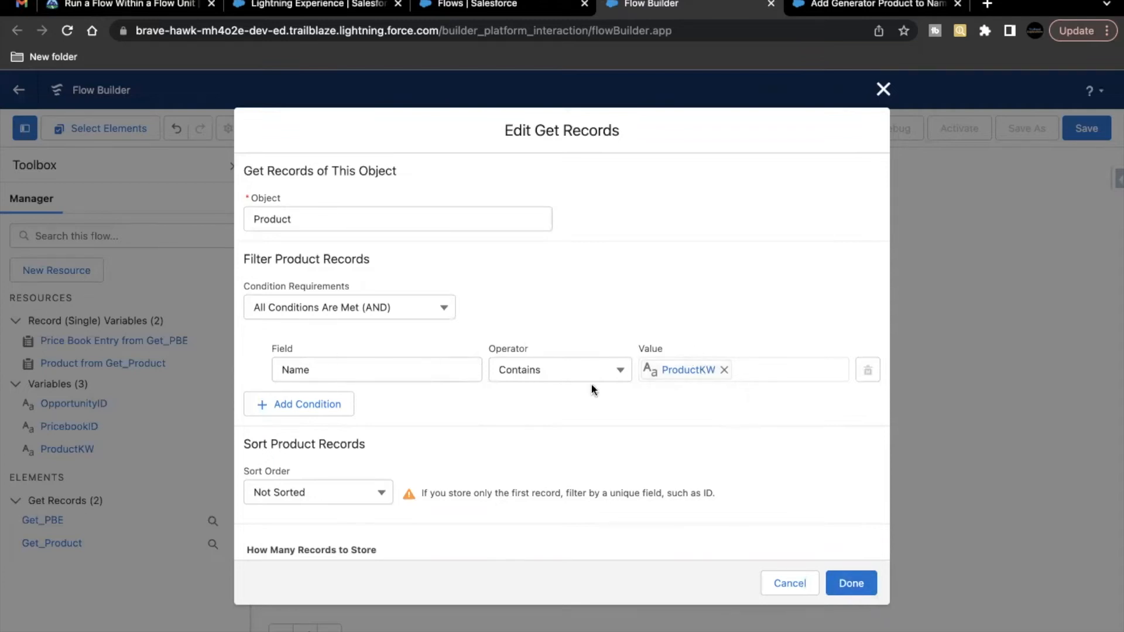
click(851, 582)
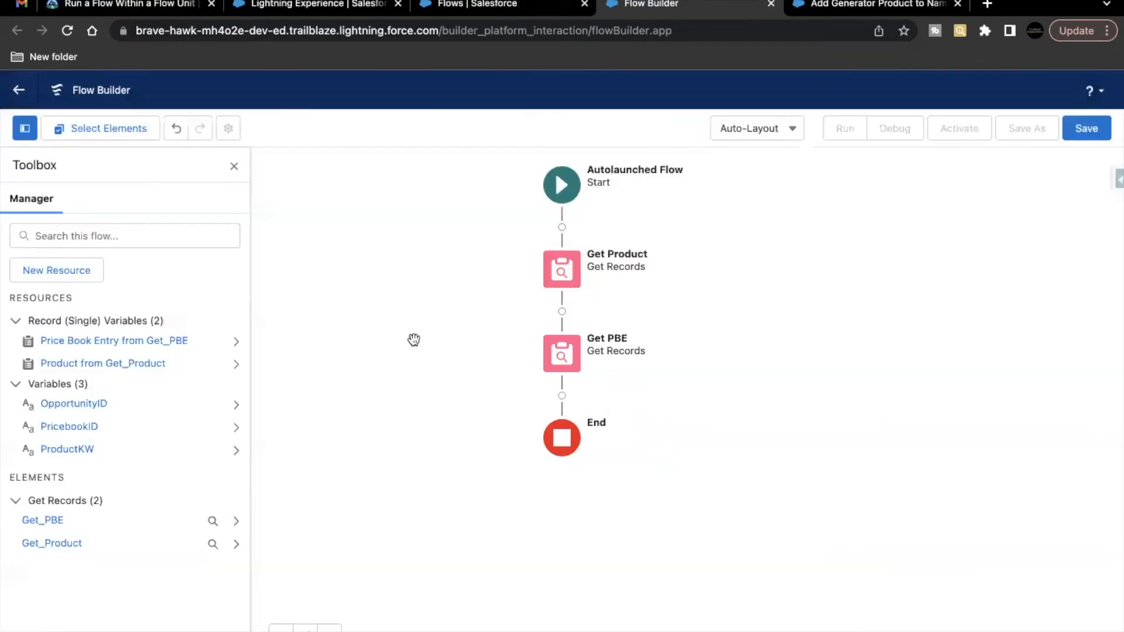
Find the Create Records requirements in the Trailhead challenge and copy the label Create Opp Product.
click(145, 6)
scroll(329, 398, down, 2)
scroll(330, 397, down, 4)
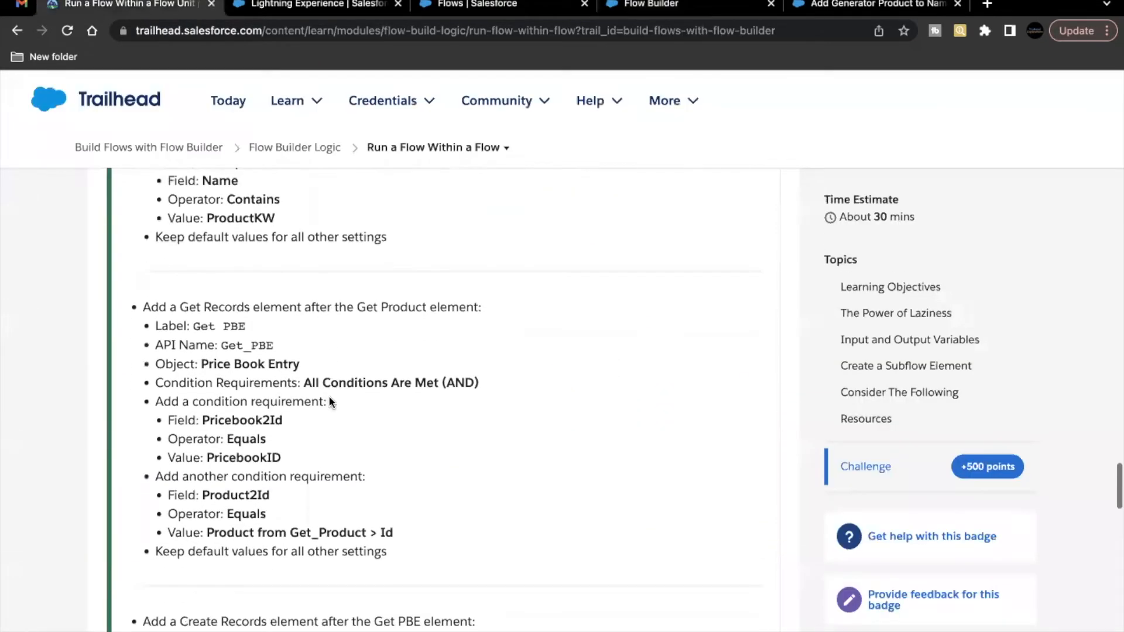
scroll(330, 402, down, 2)
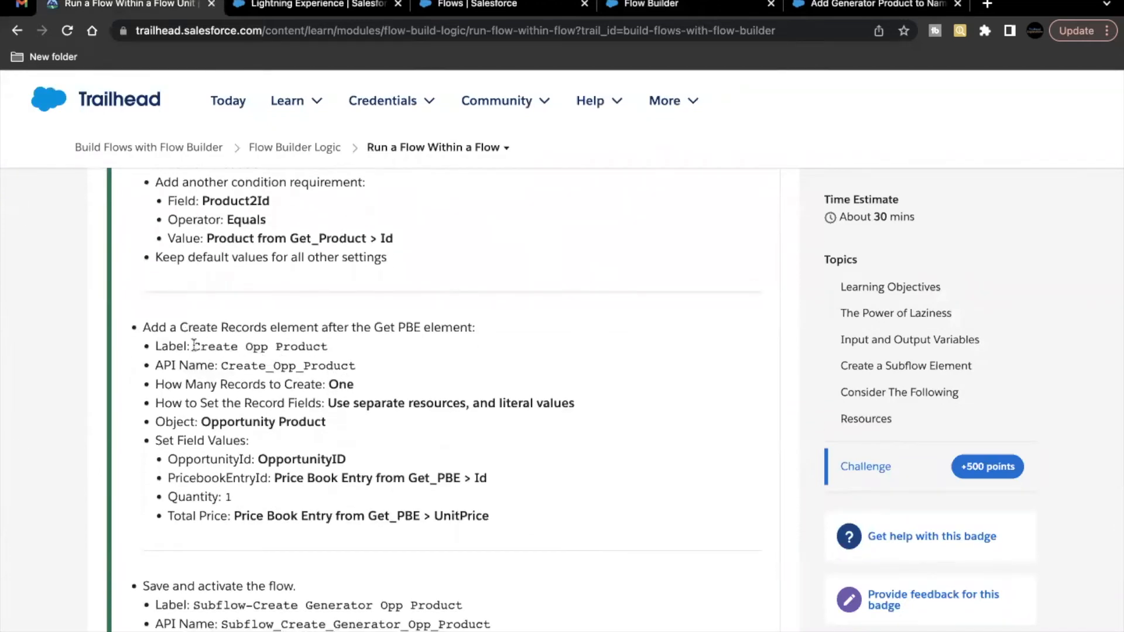
drag(193, 346, 312, 343)
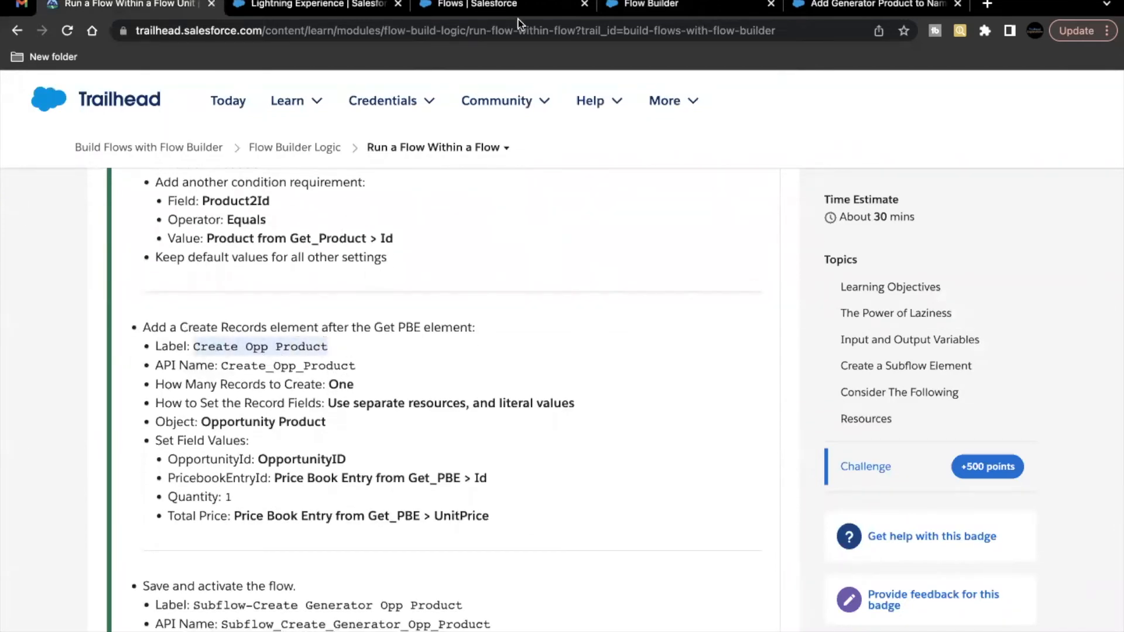
In Flow Builder, add a Create Records element after Get PBE and label it Create Opp Product.
click(624, 10)
click(562, 400)
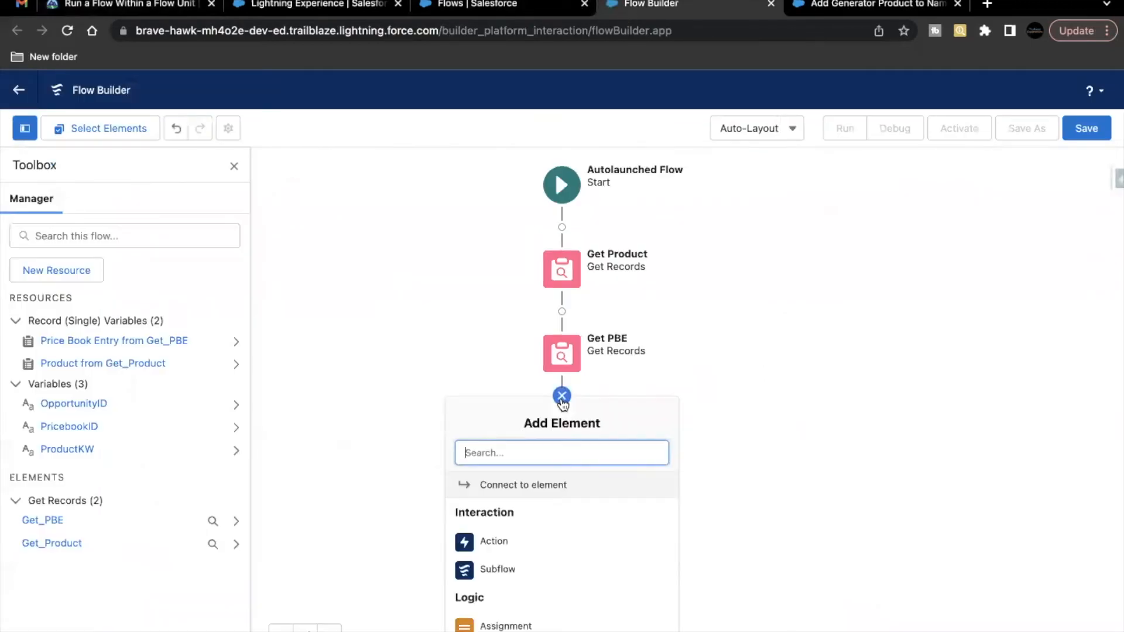
scroll(525, 507, down, 5)
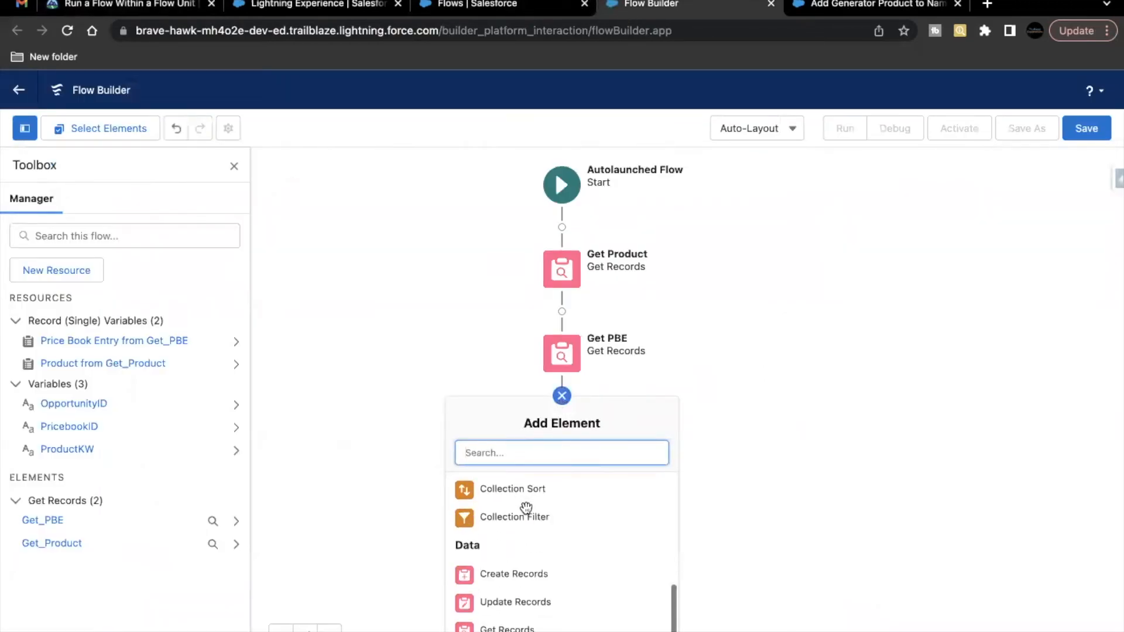
click(503, 574)
click(430, 224)
text(Create Opp Product)
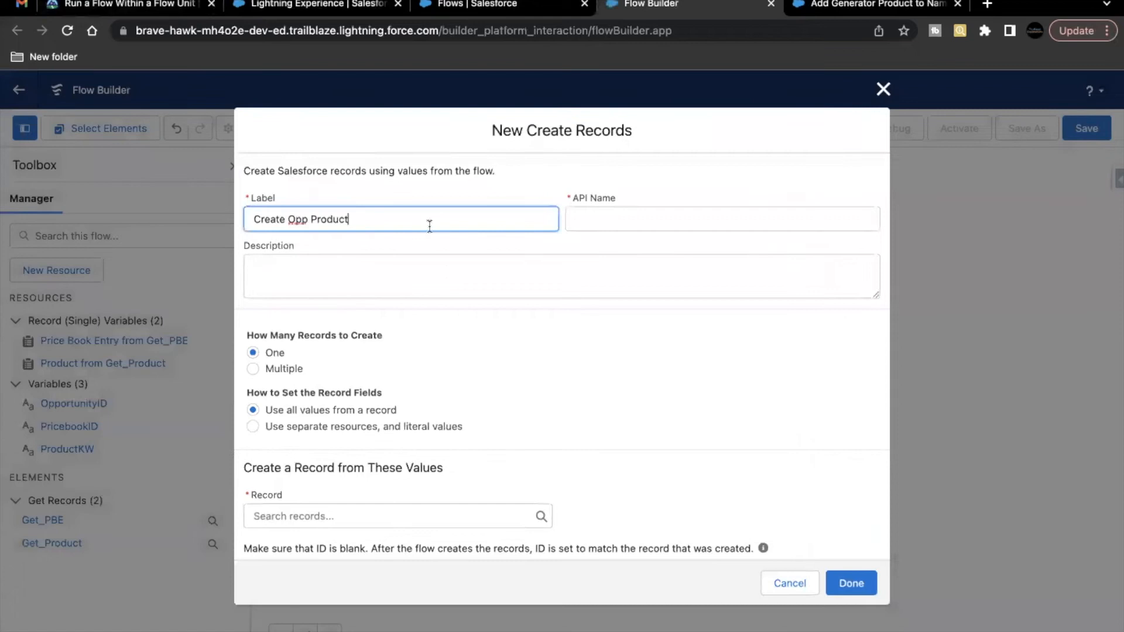
Review the Trailhead requirements for the Create Opp Product element, including its record settings, object and field values.
click(134, 5)
scroll(340, 410, down, 2)
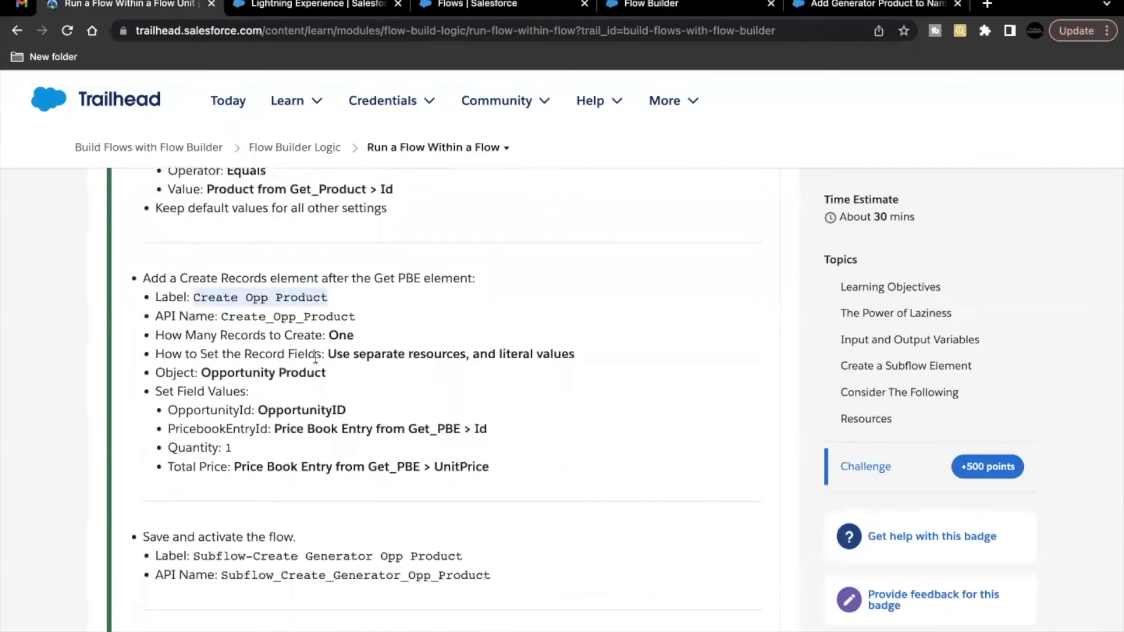
click(329, 342)
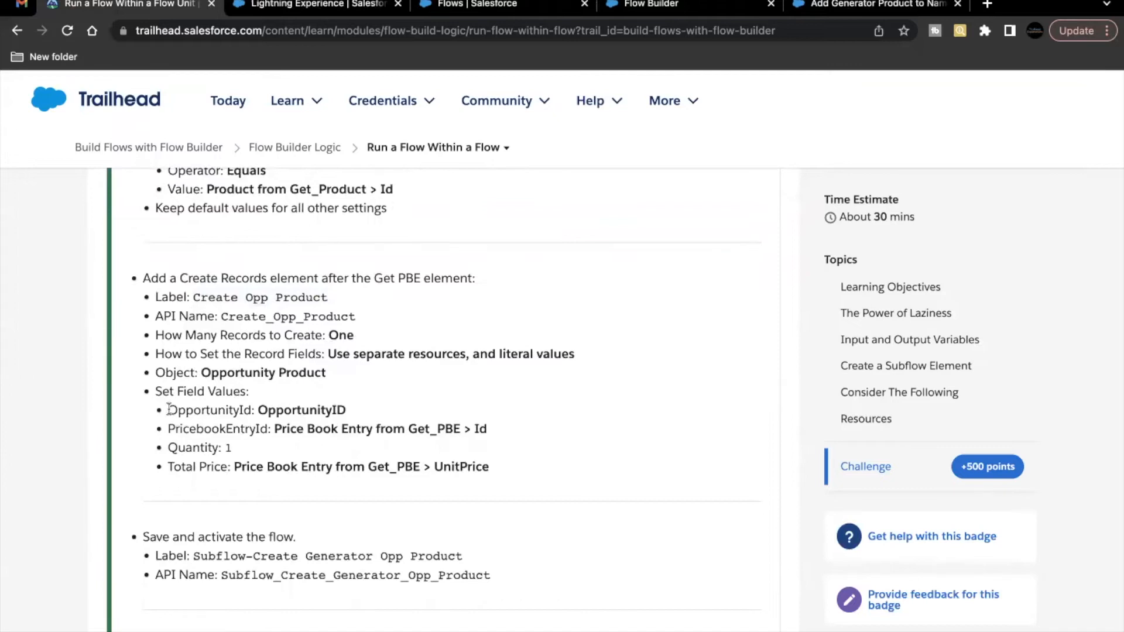
drag(169, 410, 458, 481)
click(404, 446)
In Flow Builder, set the record fields to use separate resources and literal values, with Opportunity Product as the object.
click(660, 6)
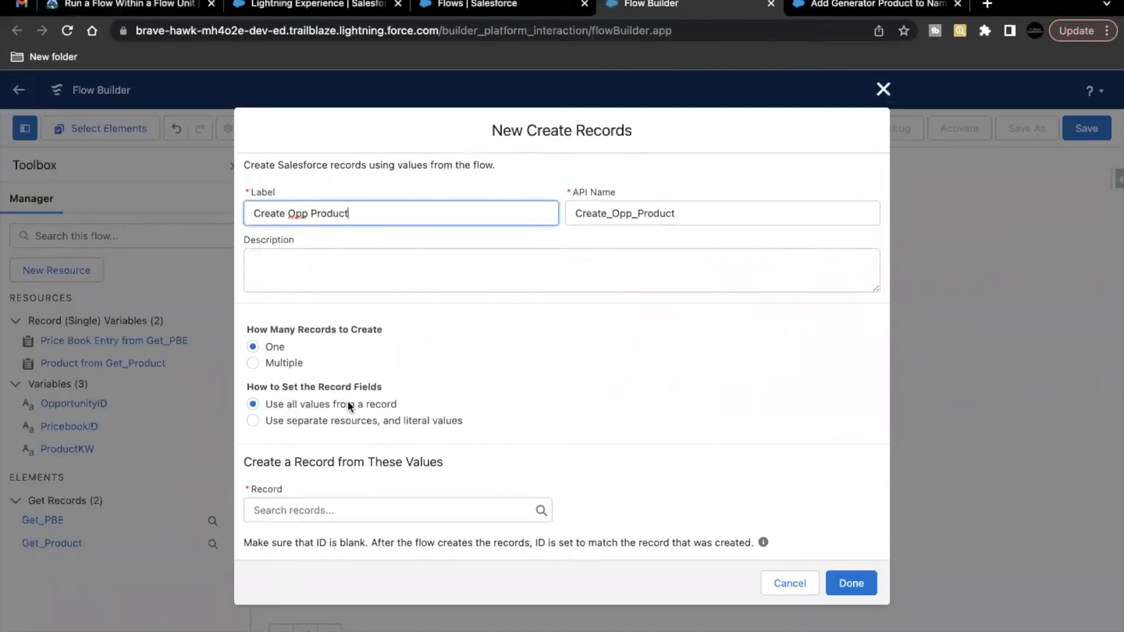
click(344, 420)
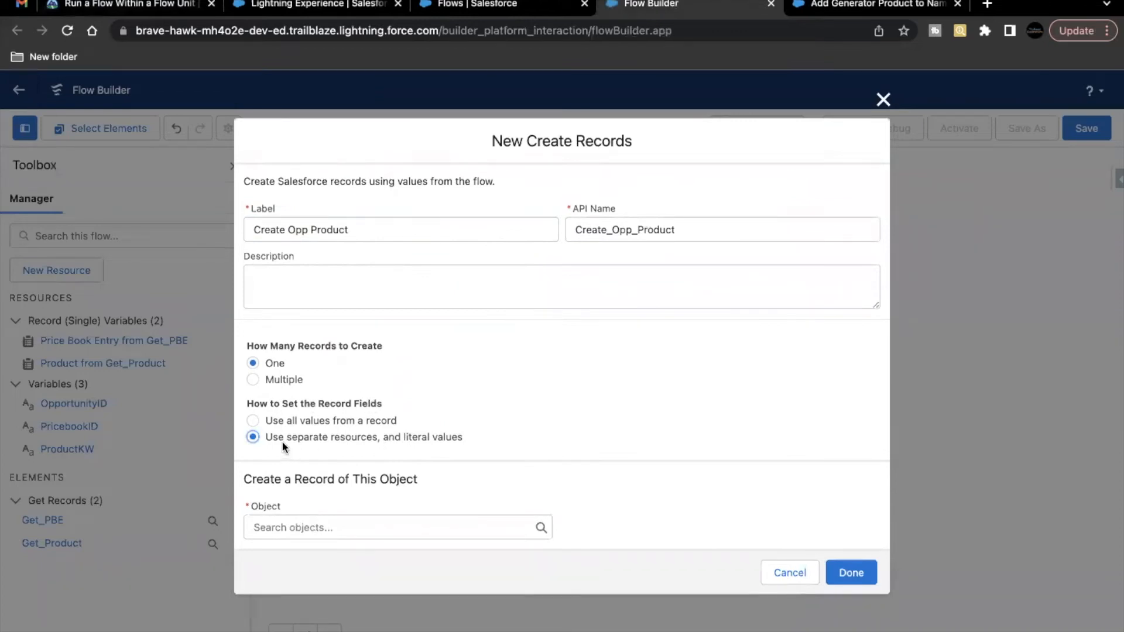
drag(286, 437, 325, 443)
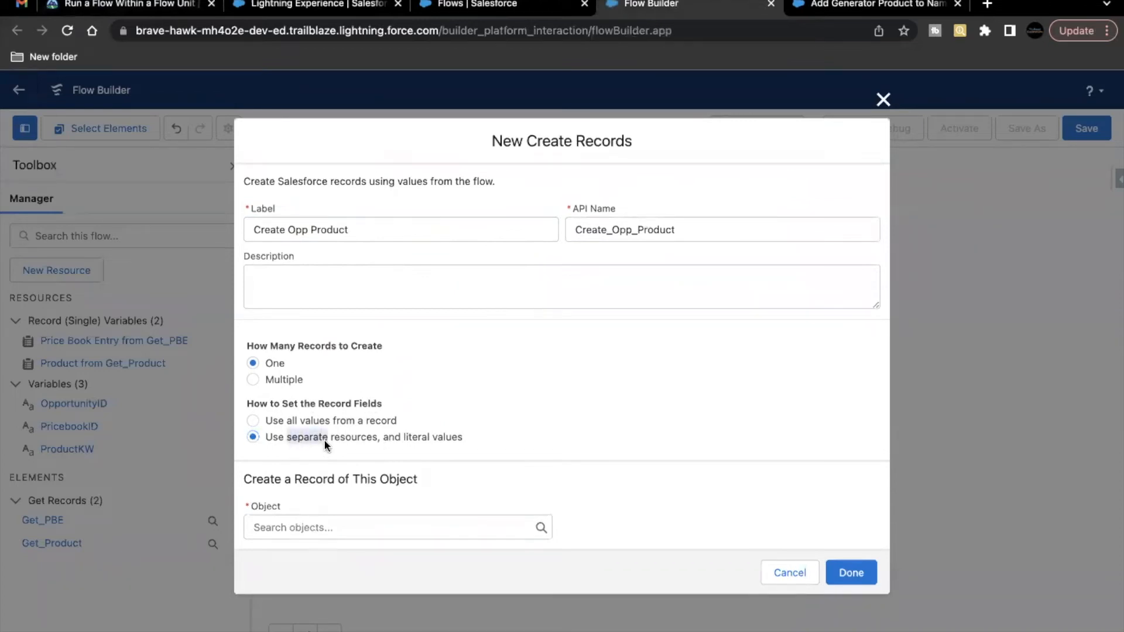
click(421, 442)
click(409, 527)
text(Opp)
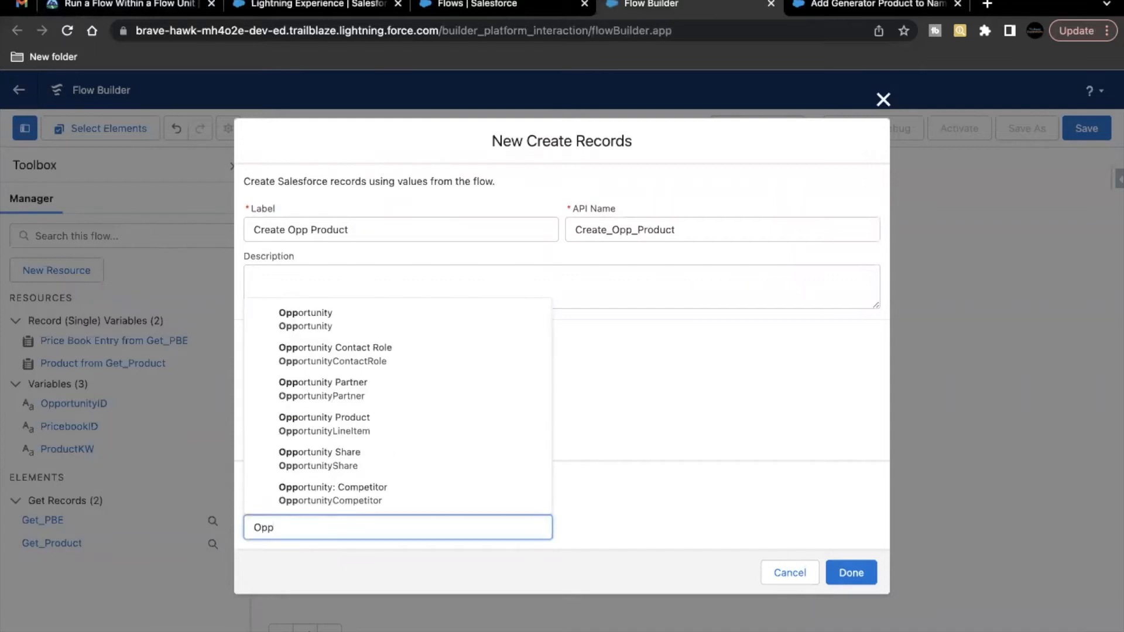
click(359, 424)
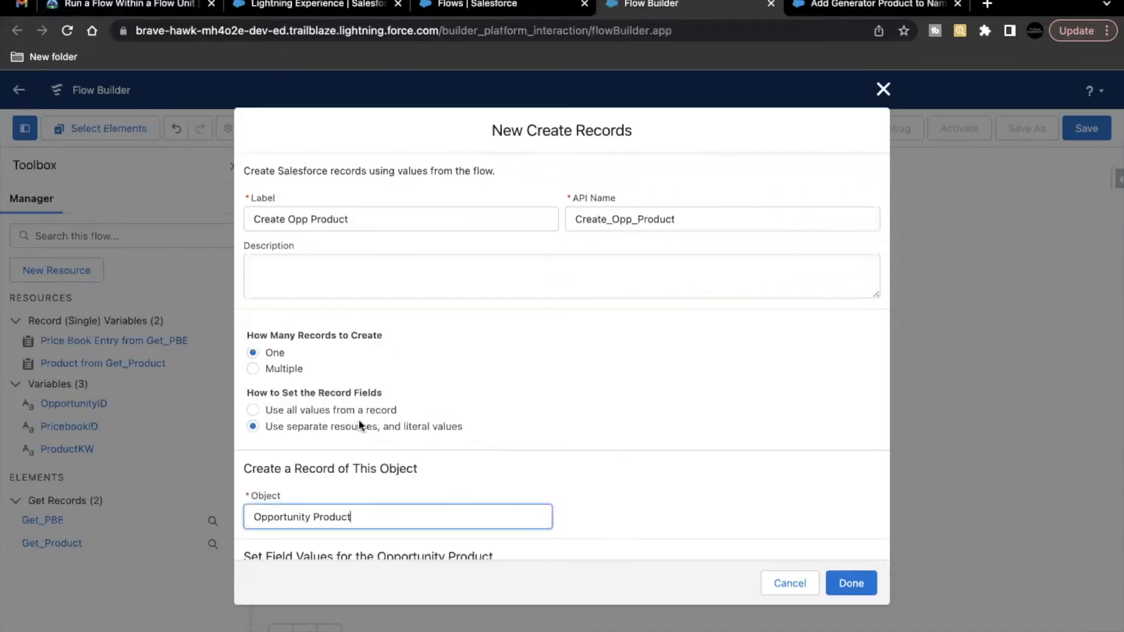
Set the OpportunityId field of the Opportunity Product record to the OpportunityID variable.
scroll(462, 499, down, 3)
click(355, 473)
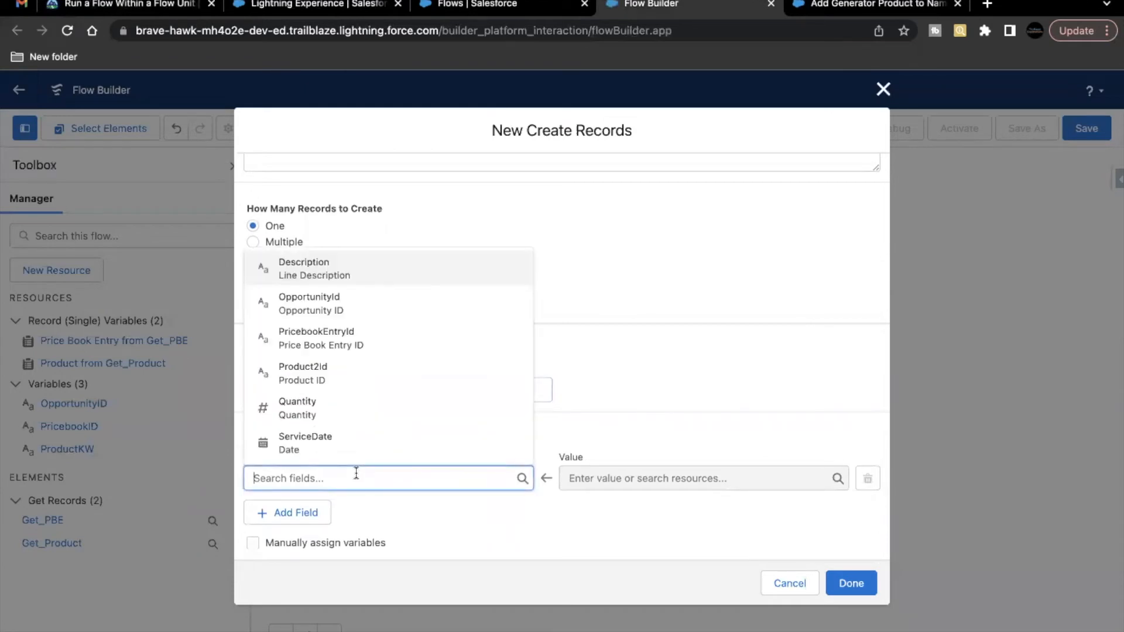
text(Opp)
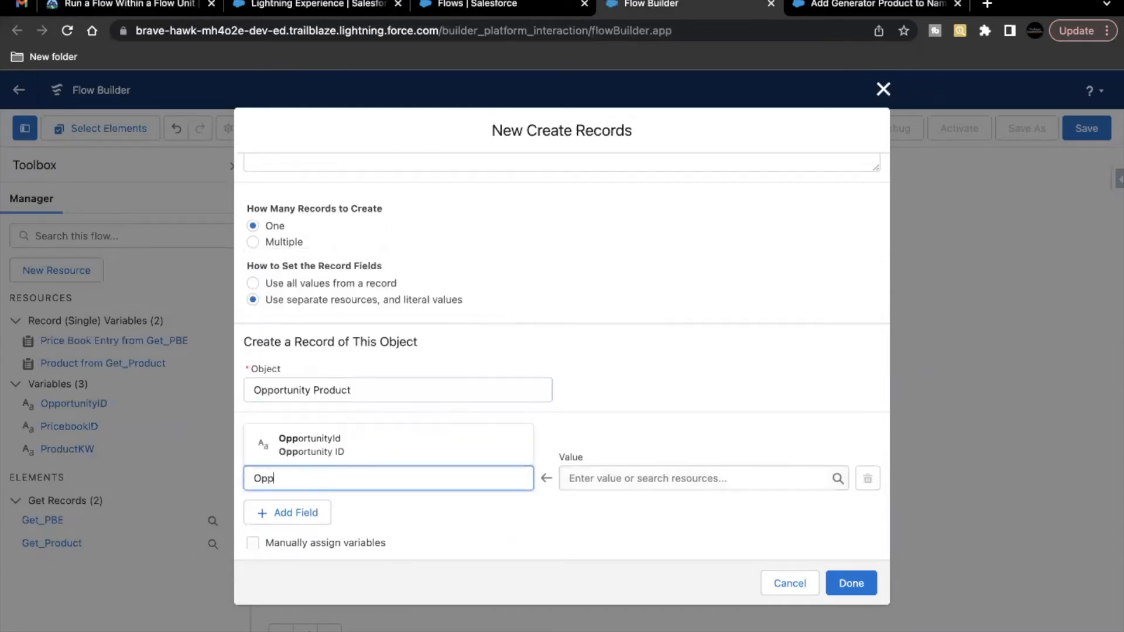
click(359, 458)
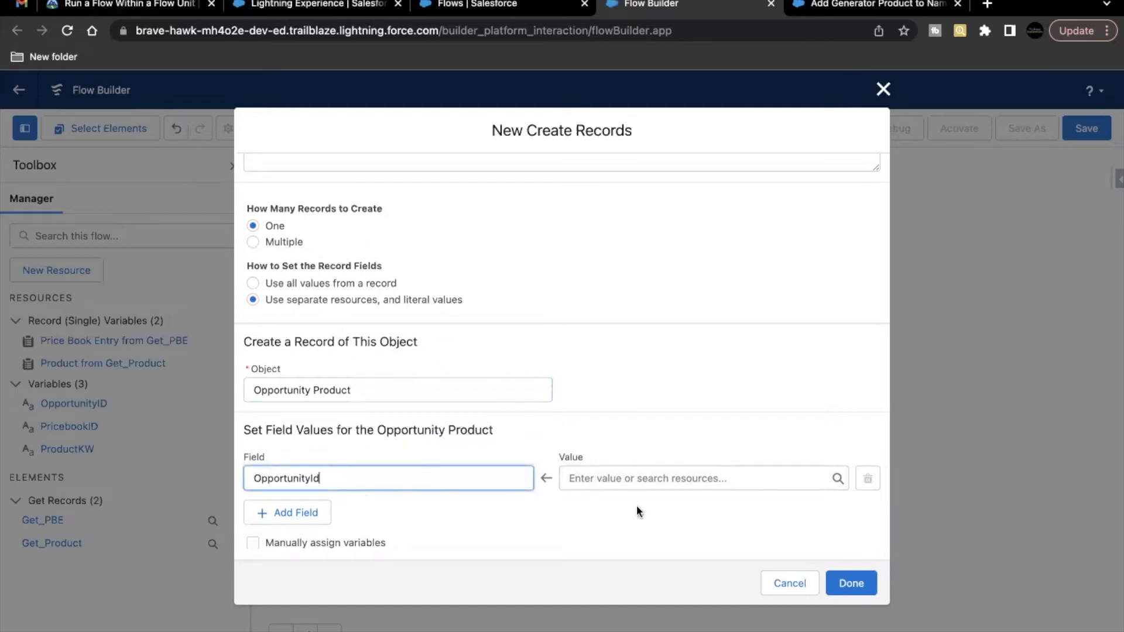
click(633, 480)
text(opp)
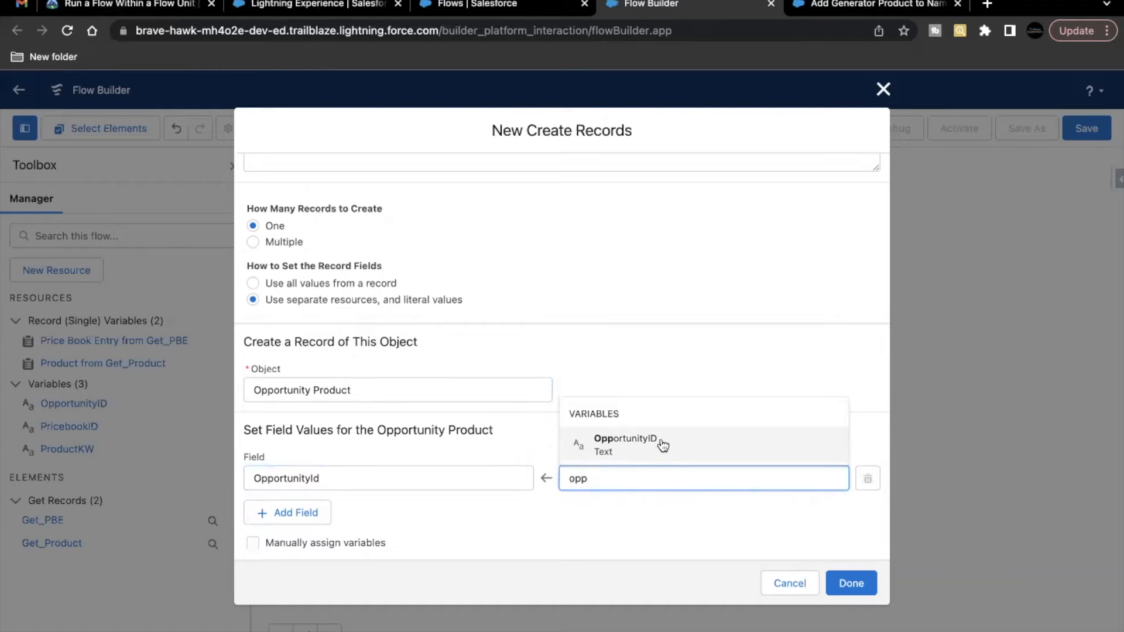
click(662, 446)
click(702, 391)
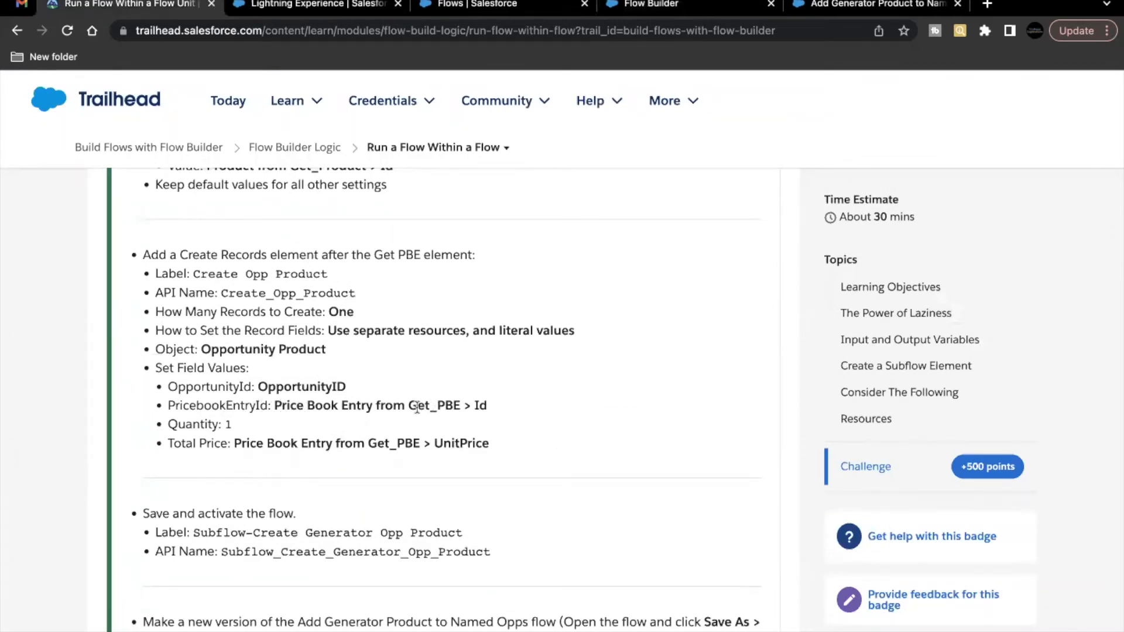
In the Trailhead challenge, review the Get PBE element's requirements and copy the field name PricebookEntryId.
drag(410, 407, 461, 407)
scroll(460, 409, up, 1)
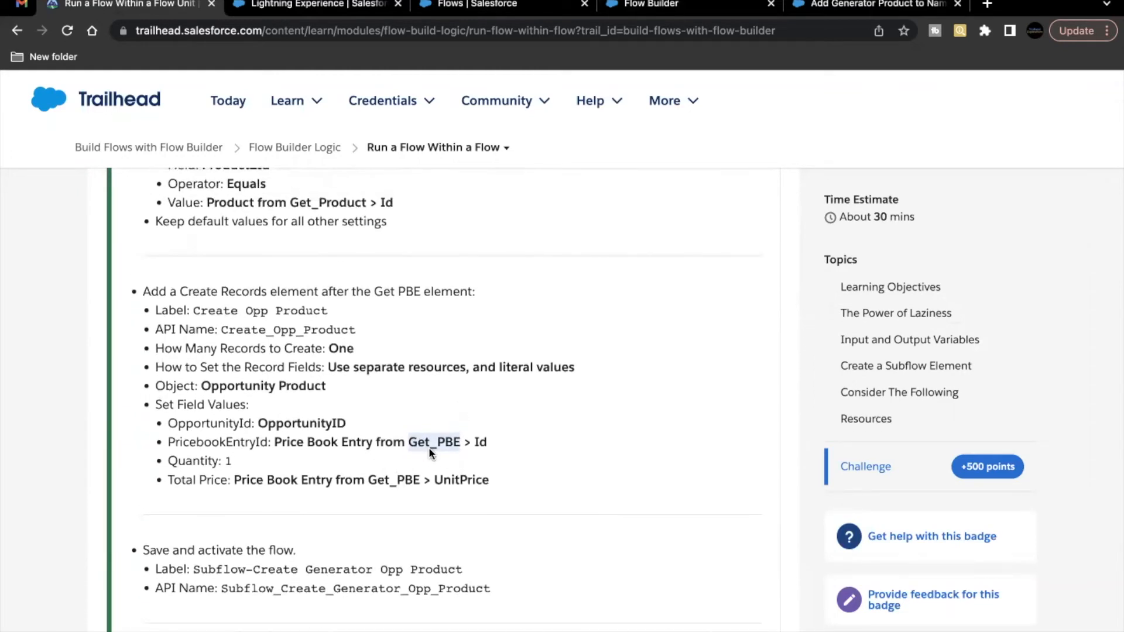
scroll(429, 447, up, 1)
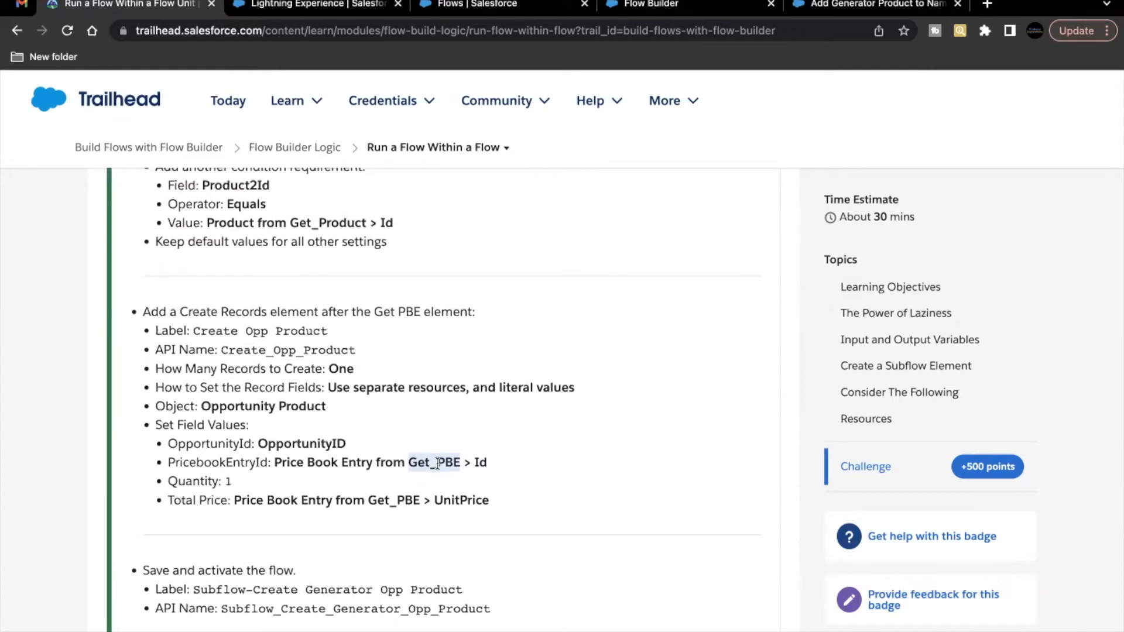
scroll(437, 463, up, 5)
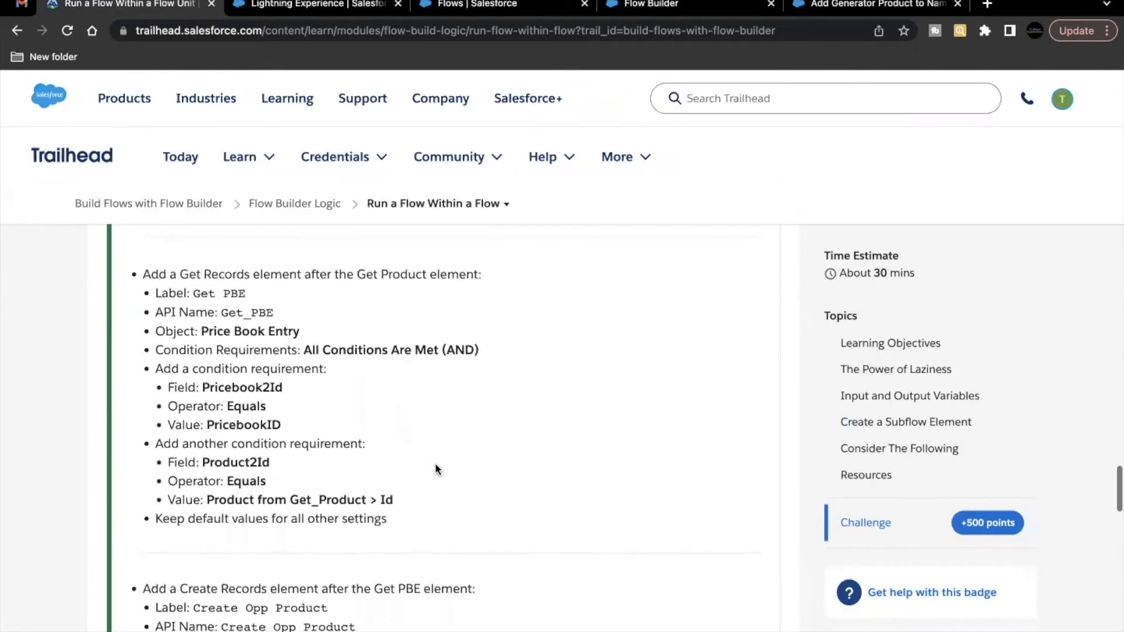
double_click(237, 293)
drag(204, 331, 299, 331)
drag(154, 368, 392, 499)
scroll(386, 469, down, 5)
double_click(239, 495)
key(ctrl+c)
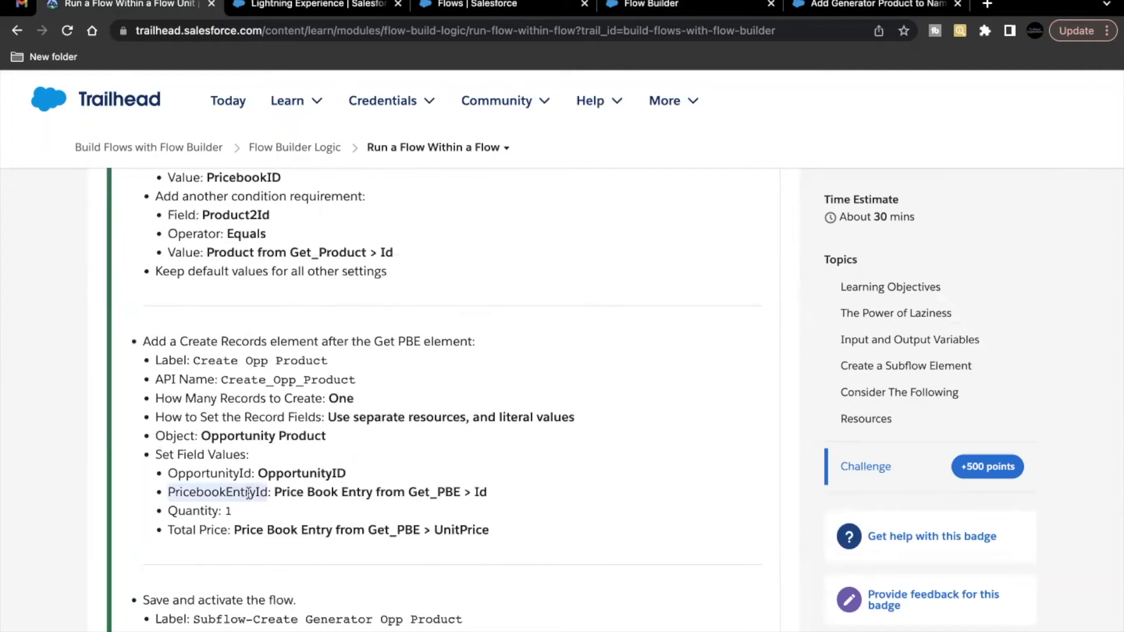
In Flow Builder, add a second field row to the Create Records element and choose PricebookEntryId as its field.
click(651, 4)
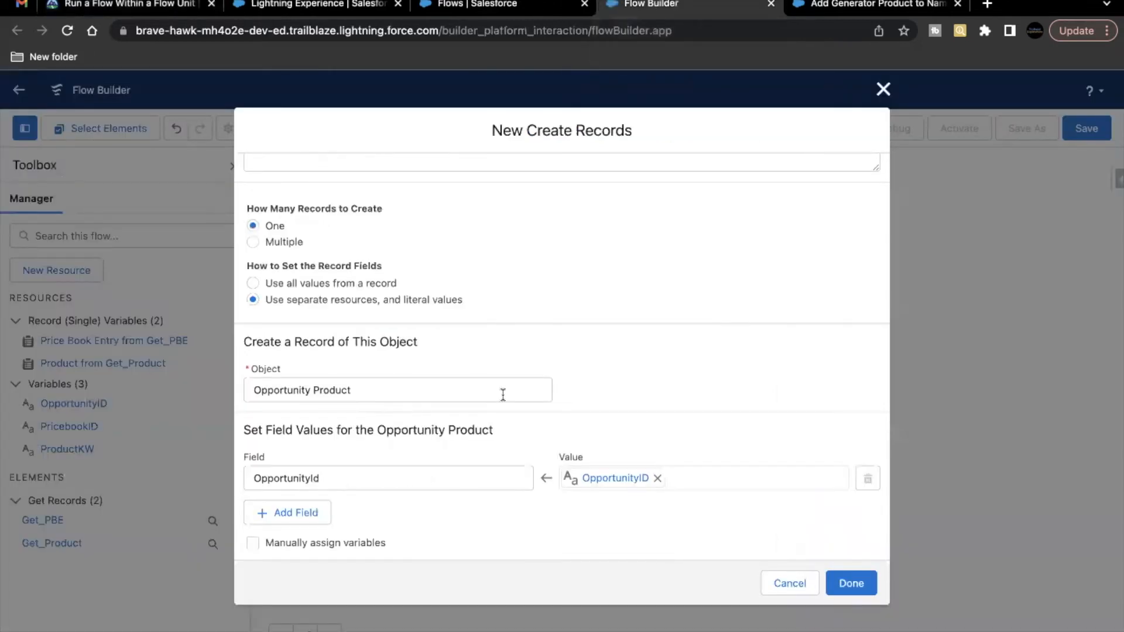
click(308, 514)
click(341, 525)
key(ctrl+v)
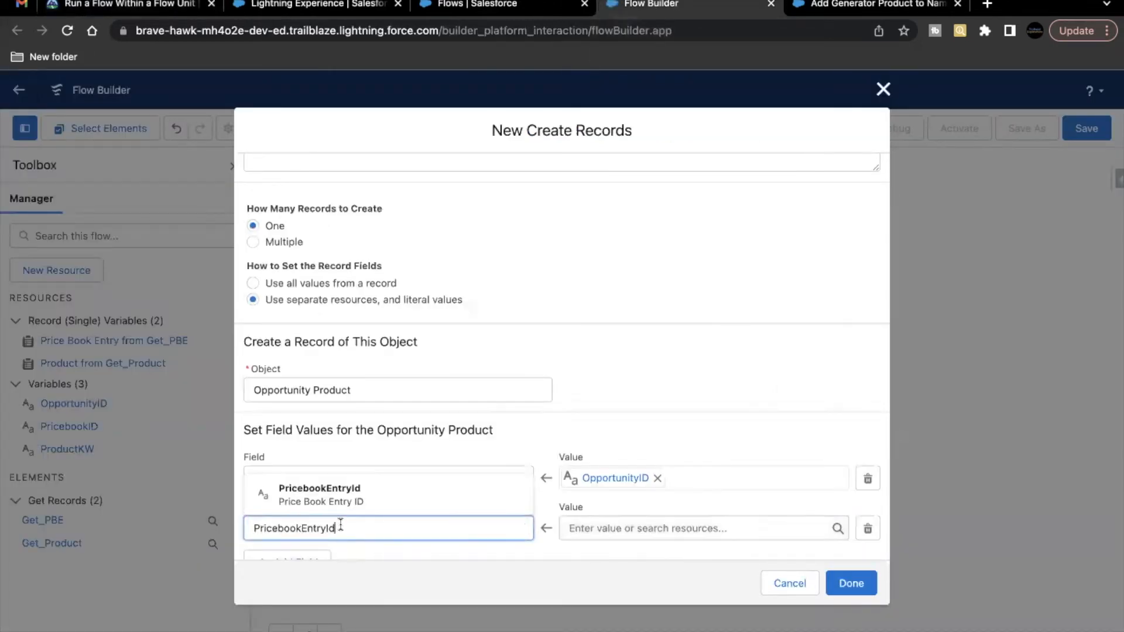
click(331, 492)
scroll(426, 494, down, 2)
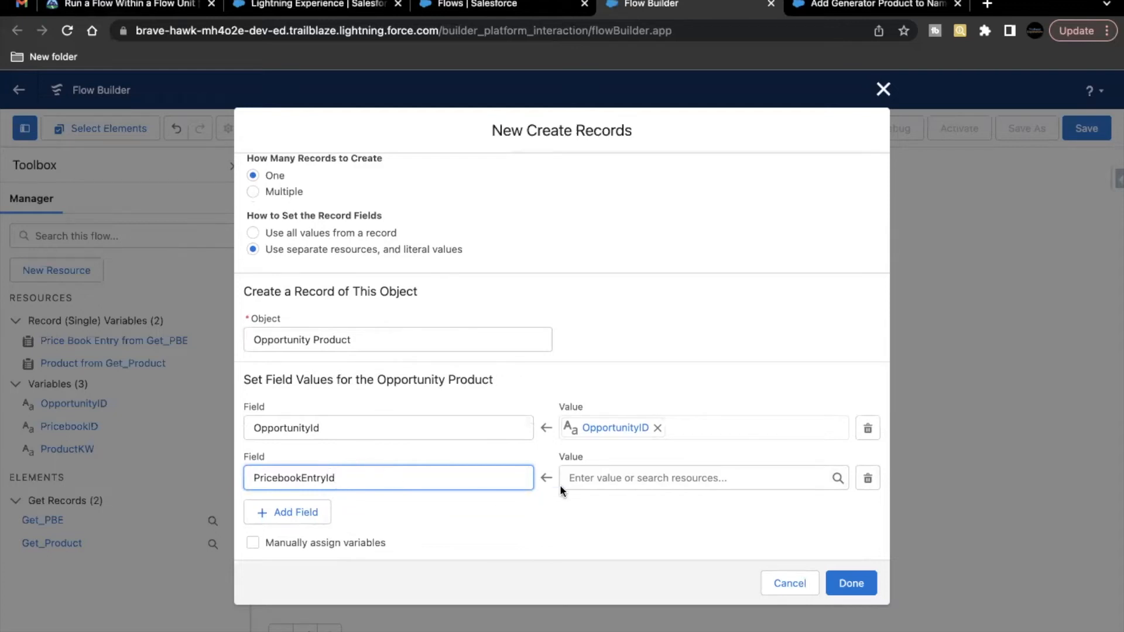
Set the PricebookEntryId value to the Id of Price Book Entry from Get_PBE.
click(627, 479)
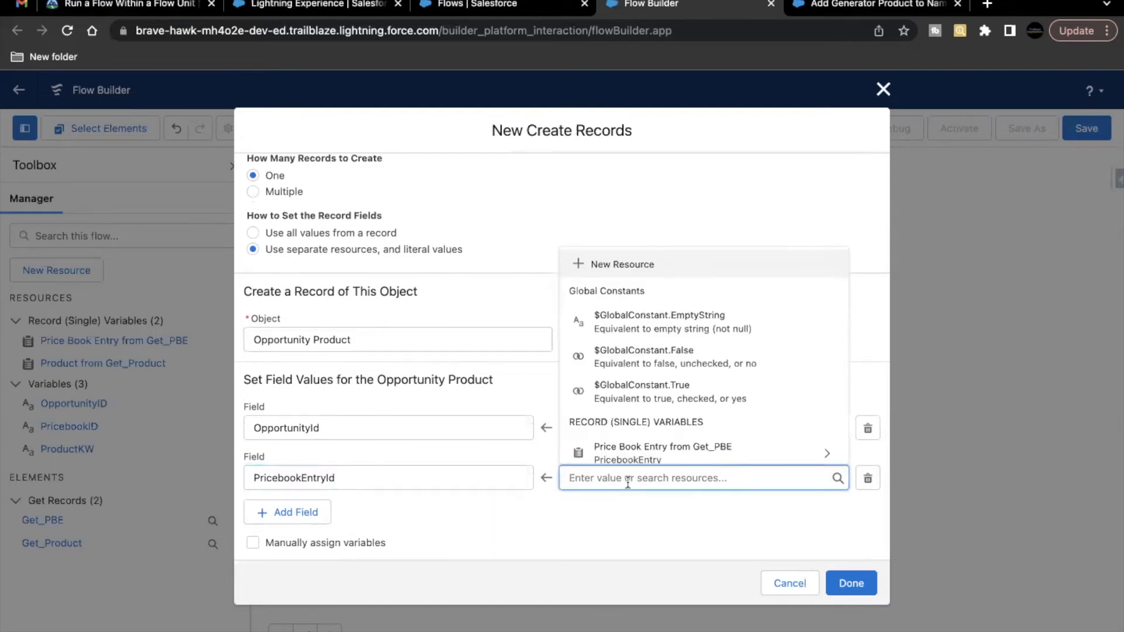
text(get)
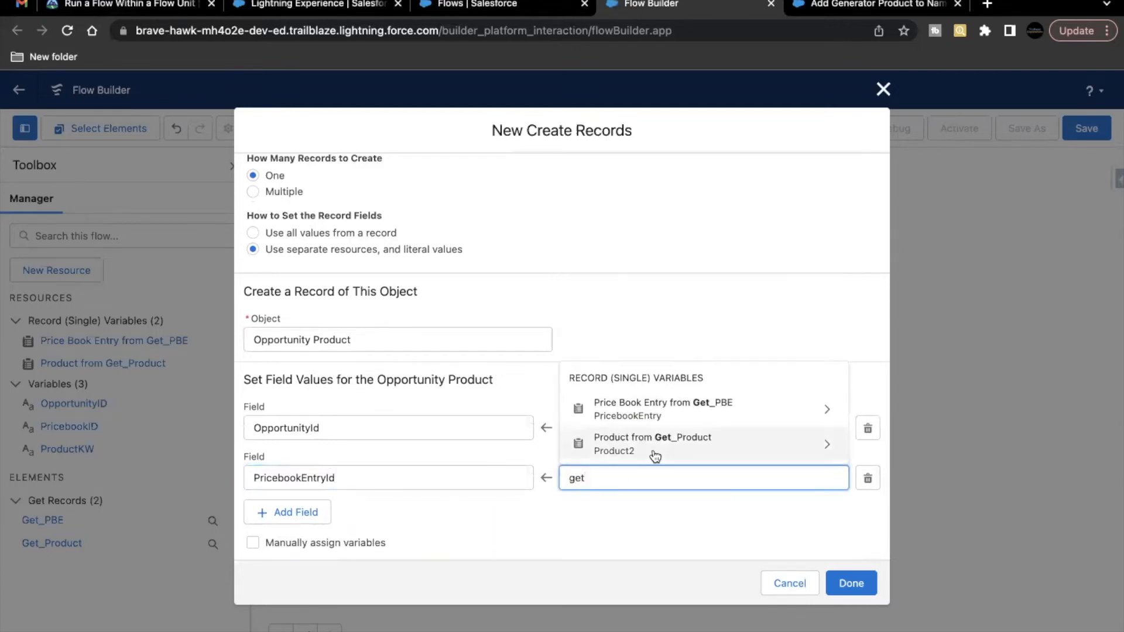
click(711, 405)
text(Id)
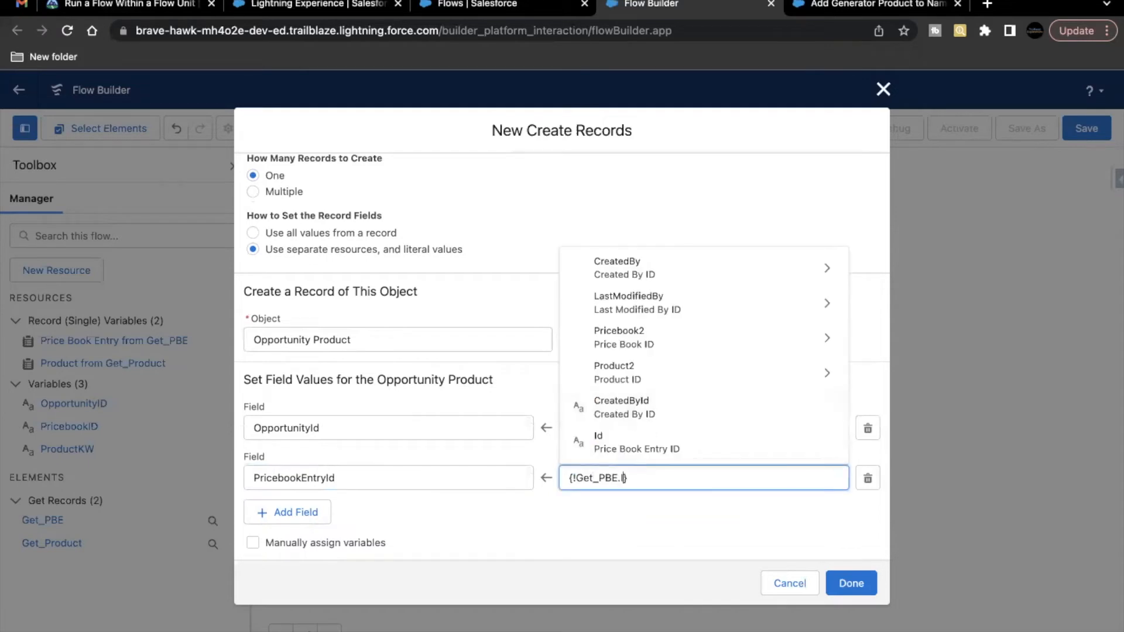
click(625, 447)
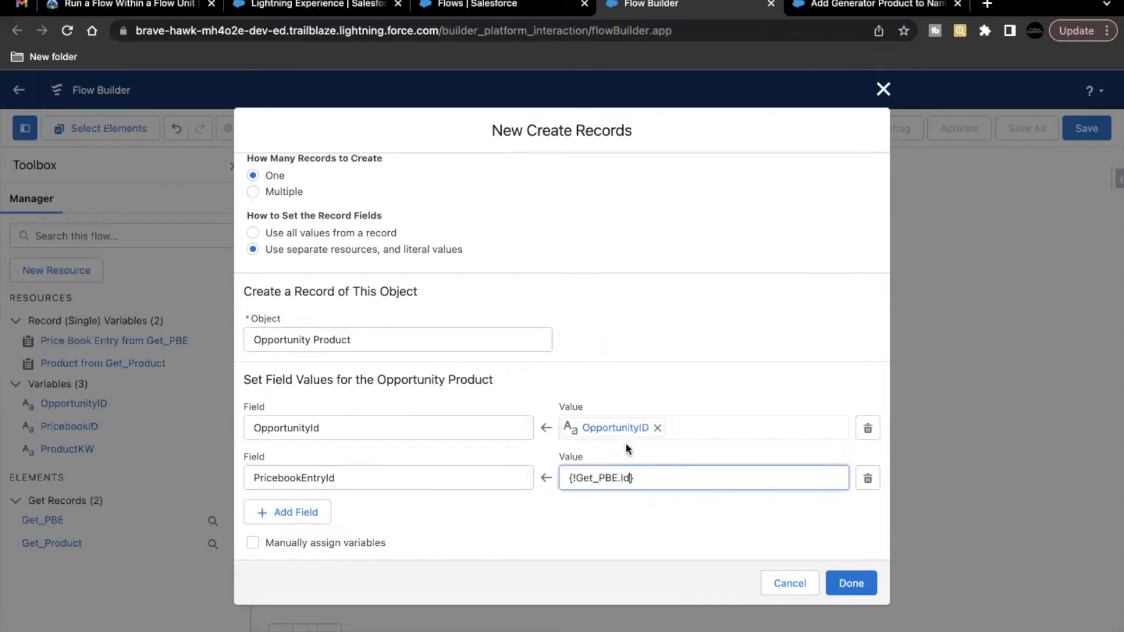
Add a Quantity field to the Opportunity Product field values and set it to 1.
click(304, 515)
click(326, 525)
text(quan)
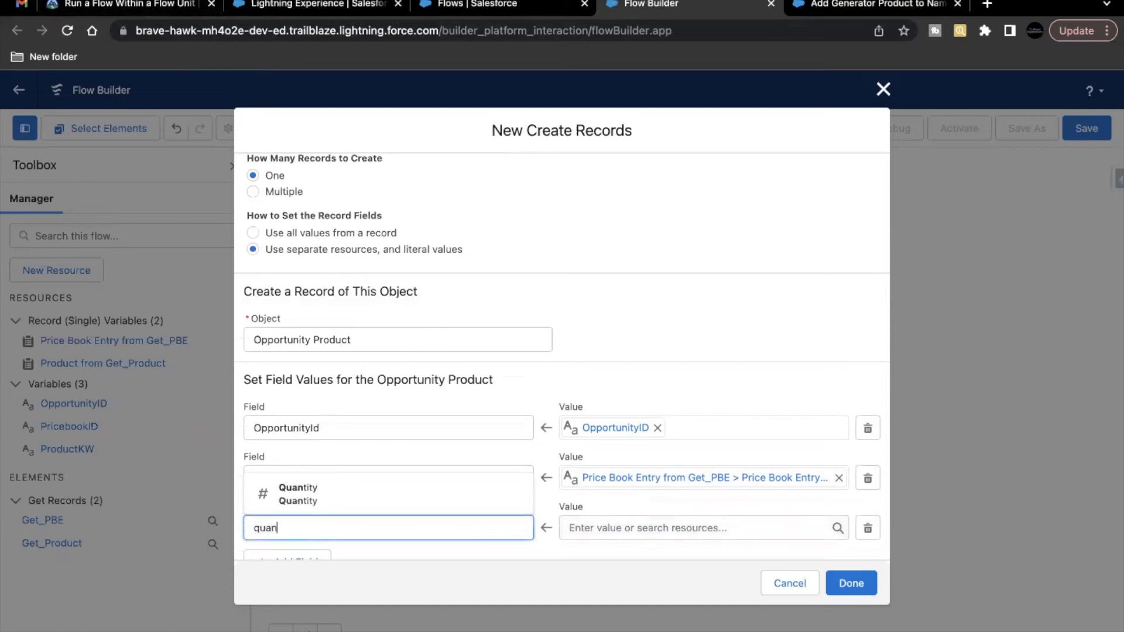
click(338, 497)
key(Tab)
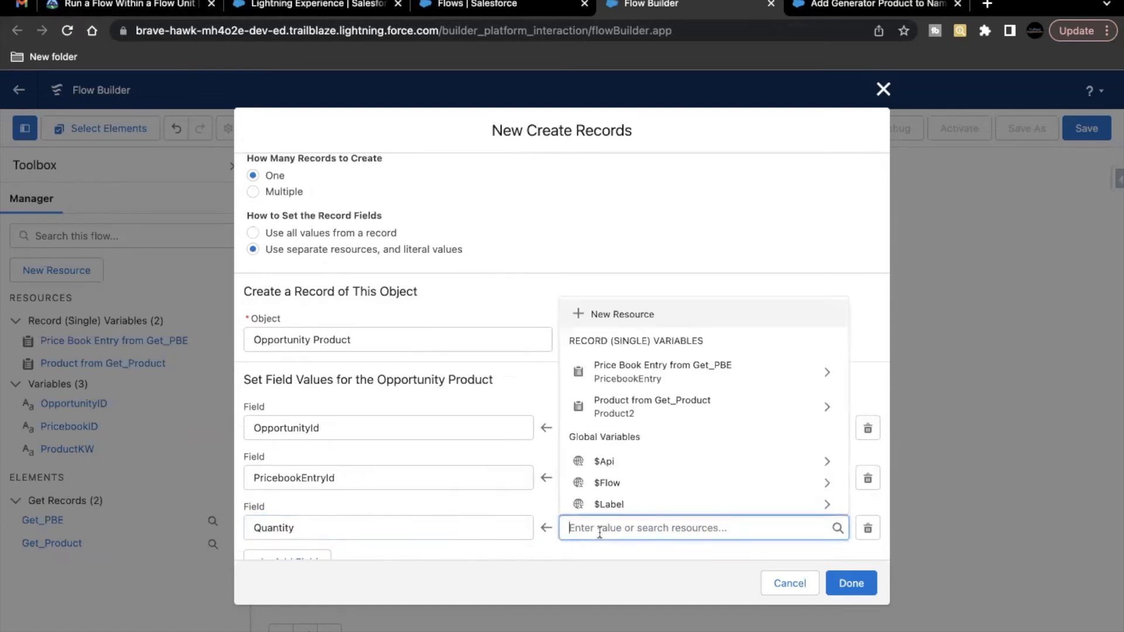
text(1)
Check the Trailhead challenge for the Total Price field and the source of its value.
click(111, 7)
scroll(358, 458, down, 2)
drag(168, 442, 209, 443)
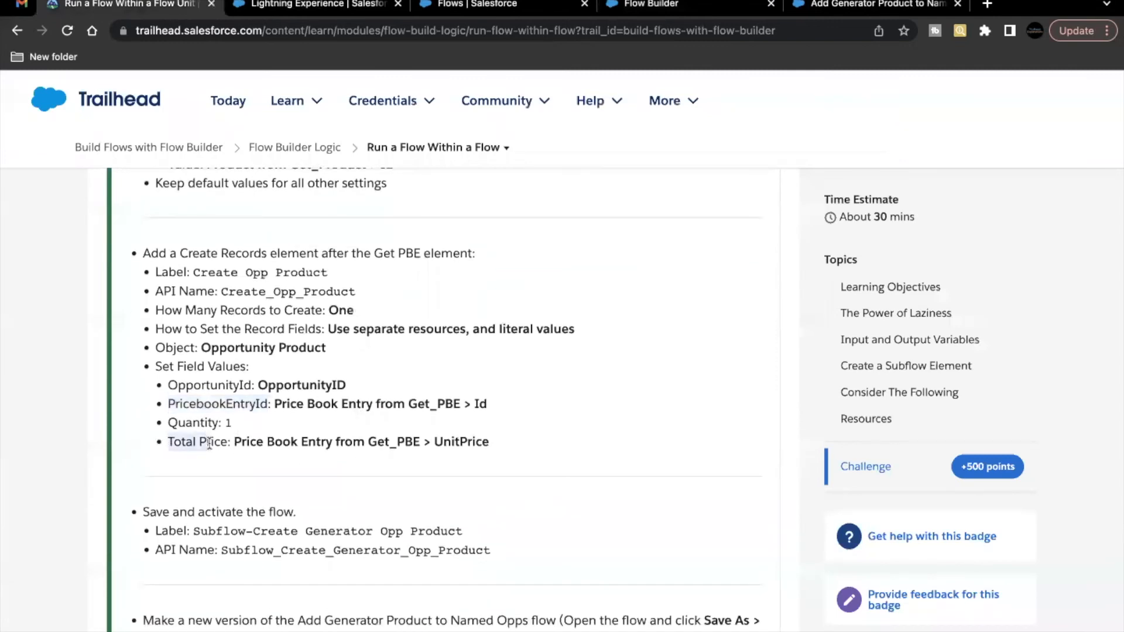
click(209, 443)
drag(367, 442, 421, 440)
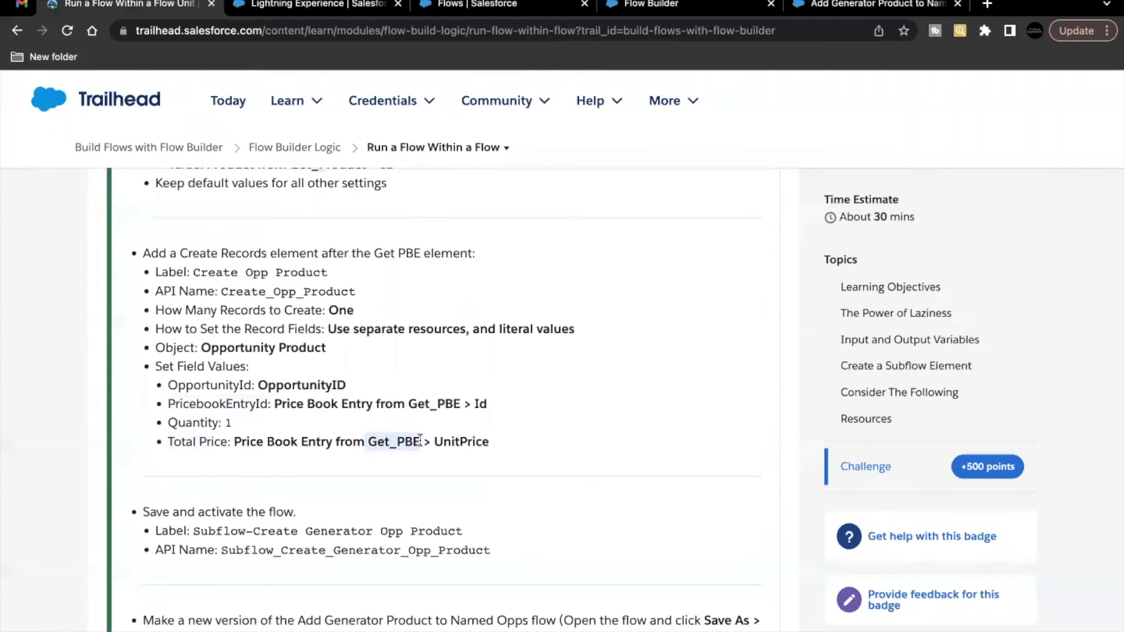
double_click(451, 442)
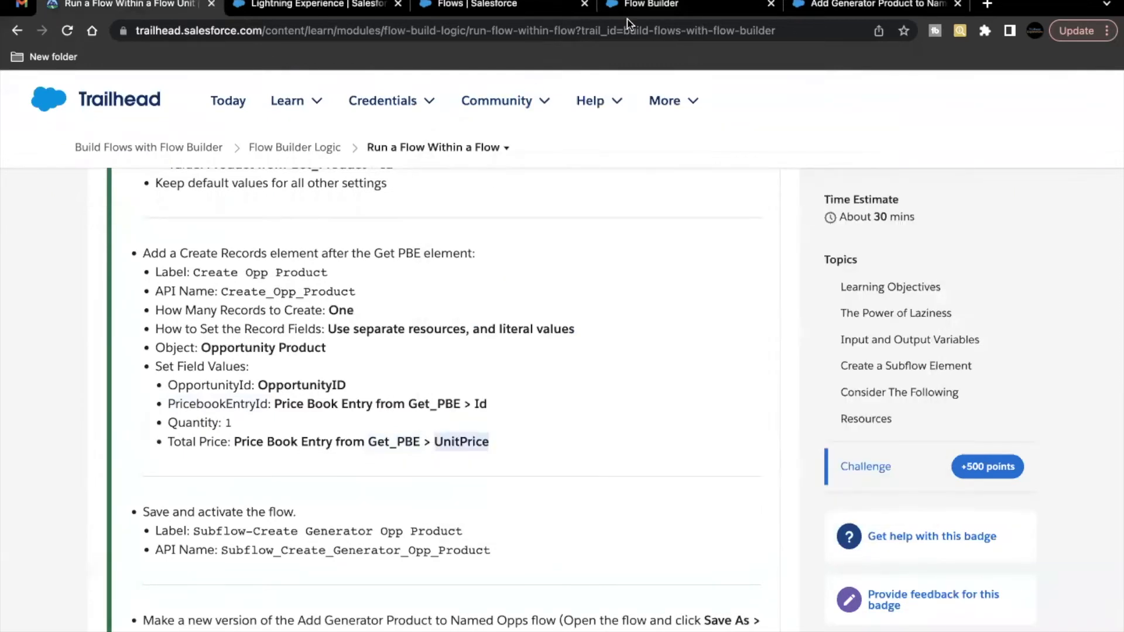
In Flow Builder, add a fourth field row to the Create Records element and choose TotalPrice as its field.
click(662, 4)
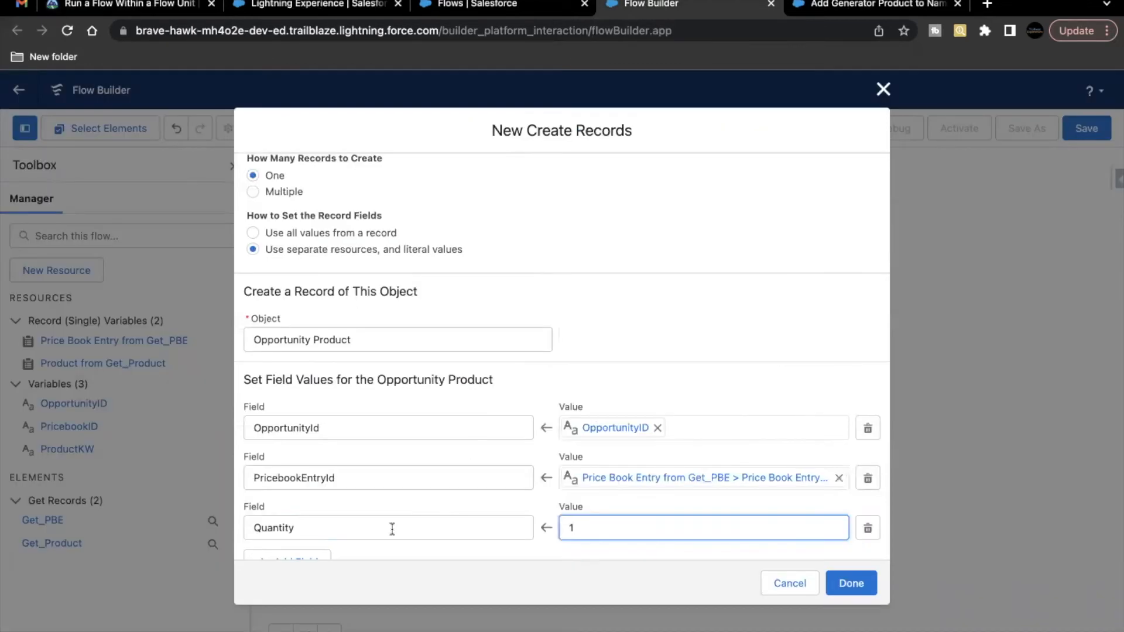
scroll(392, 529, down, 1)
click(313, 508)
click(319, 528)
text(tota)
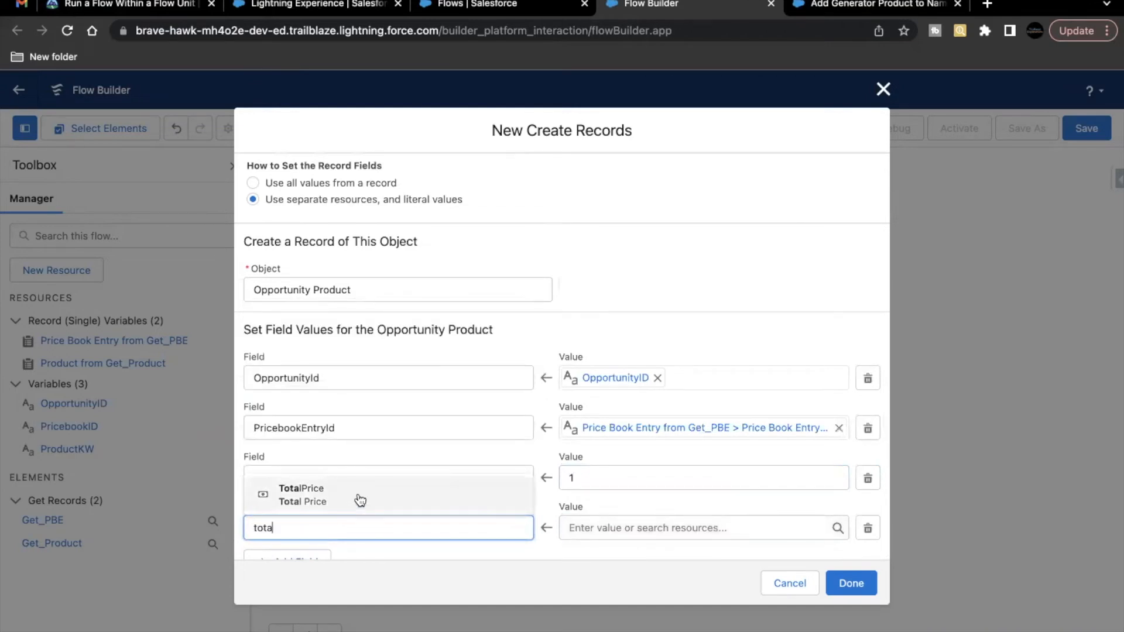
click(358, 495)
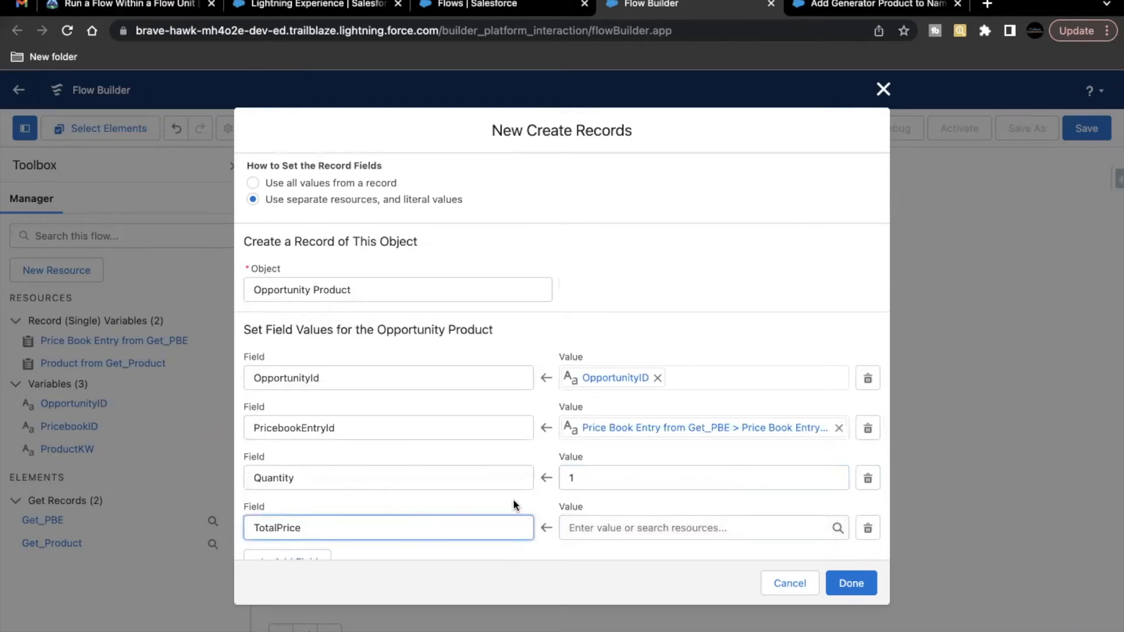
Set the TotalPrice value to the UnitPrice of Price Book Entry from Get_PBE and finish the Create Opp Product element.
click(572, 556)
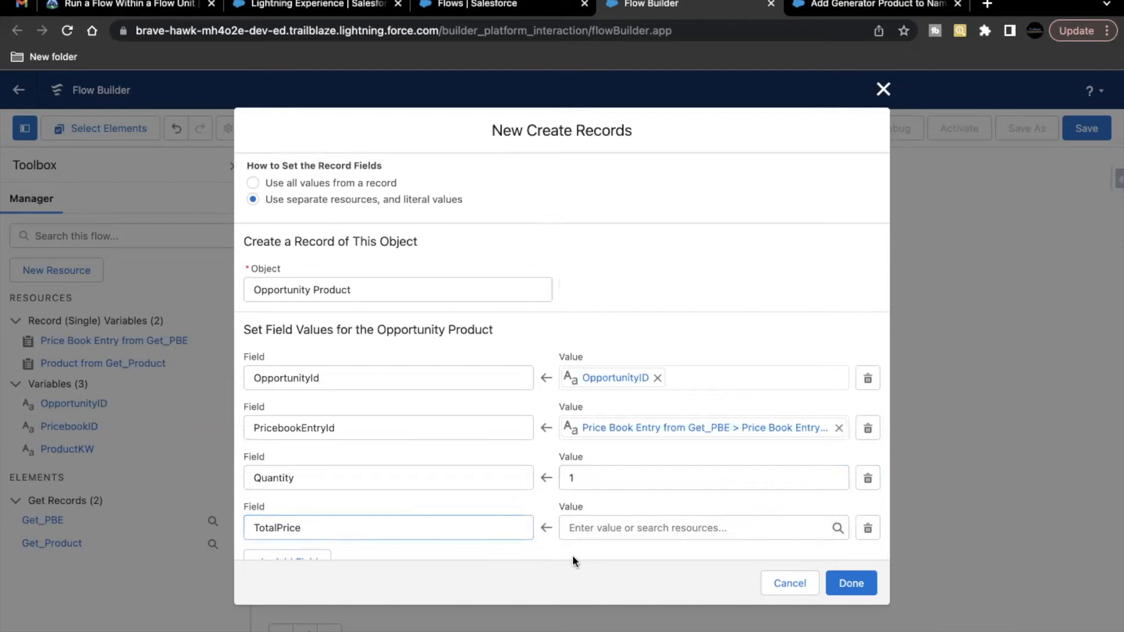
click(625, 531)
text(get)
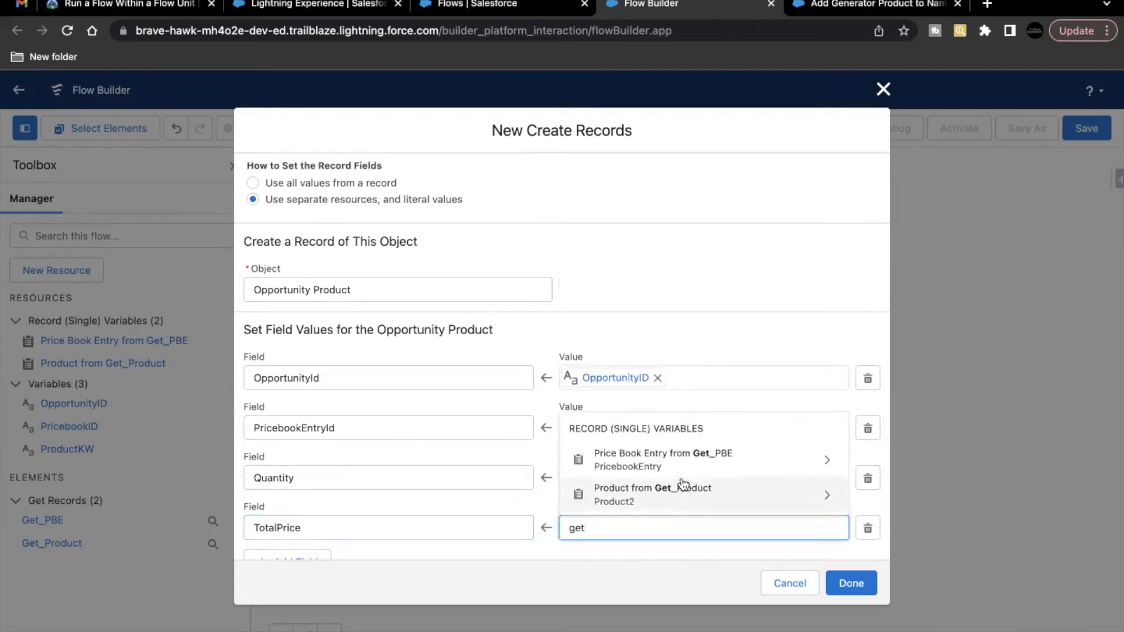
click(698, 460)
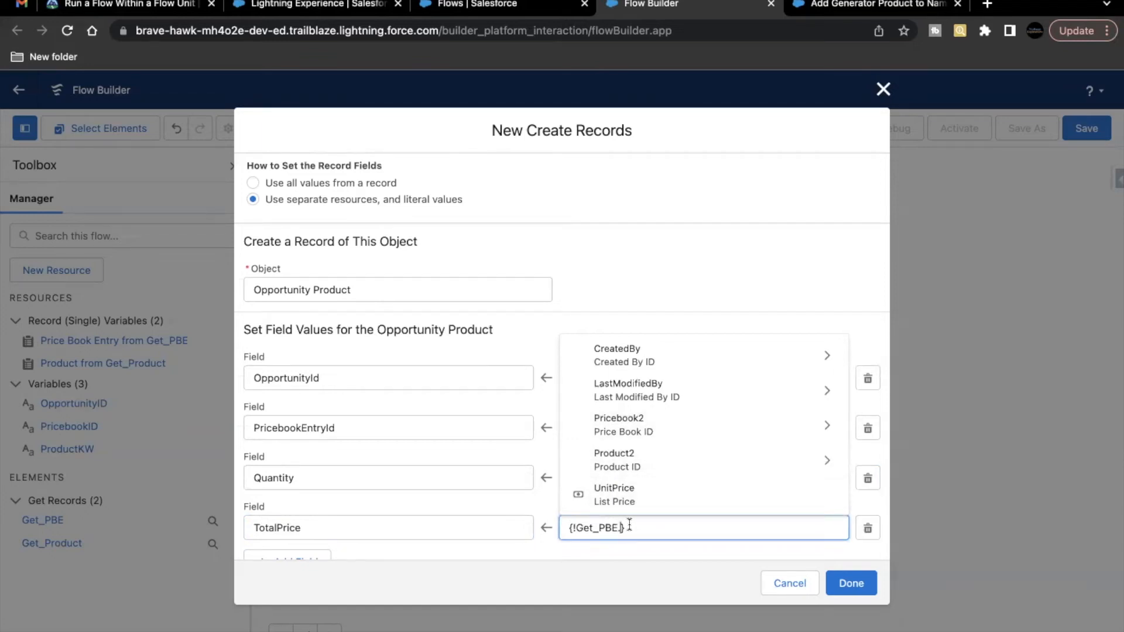
text(un)
click(639, 496)
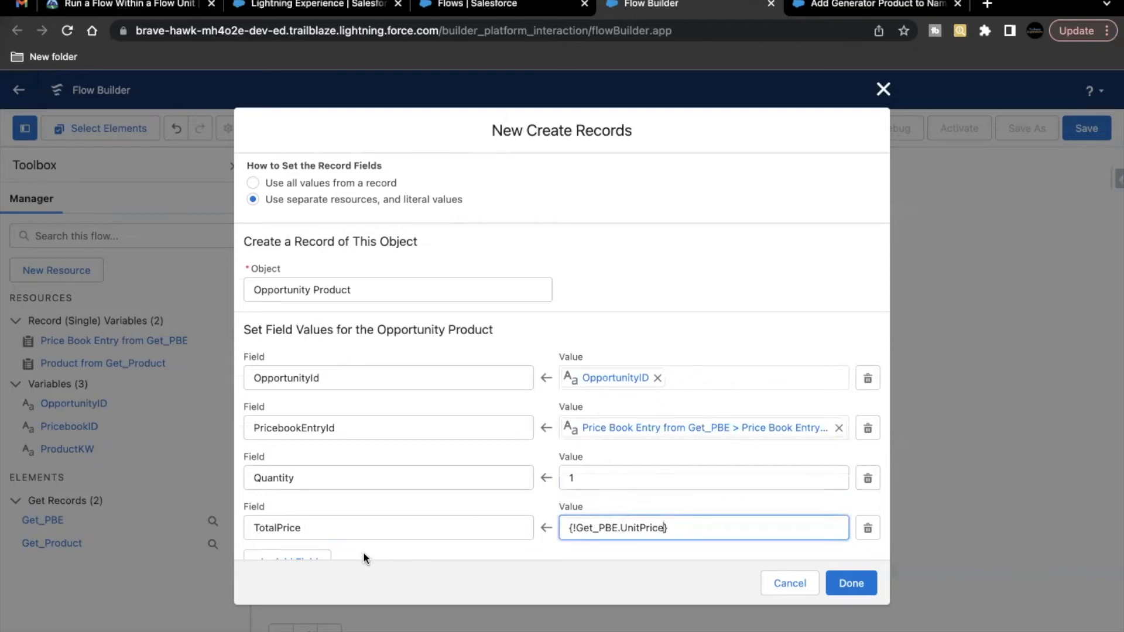
scroll(363, 552, down, 2)
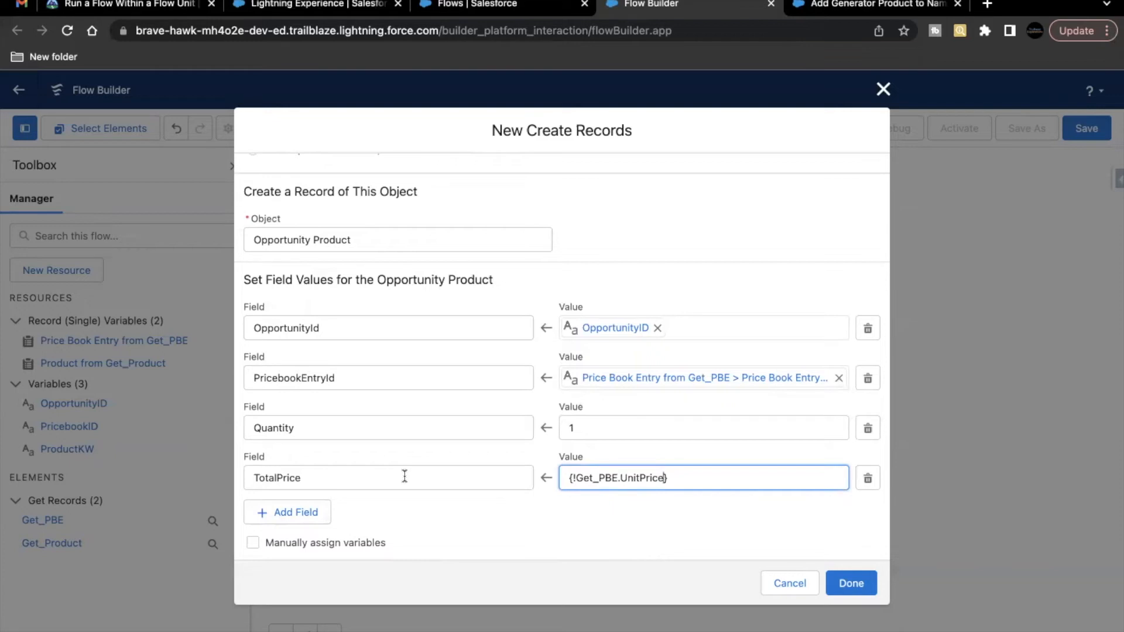
click(856, 581)
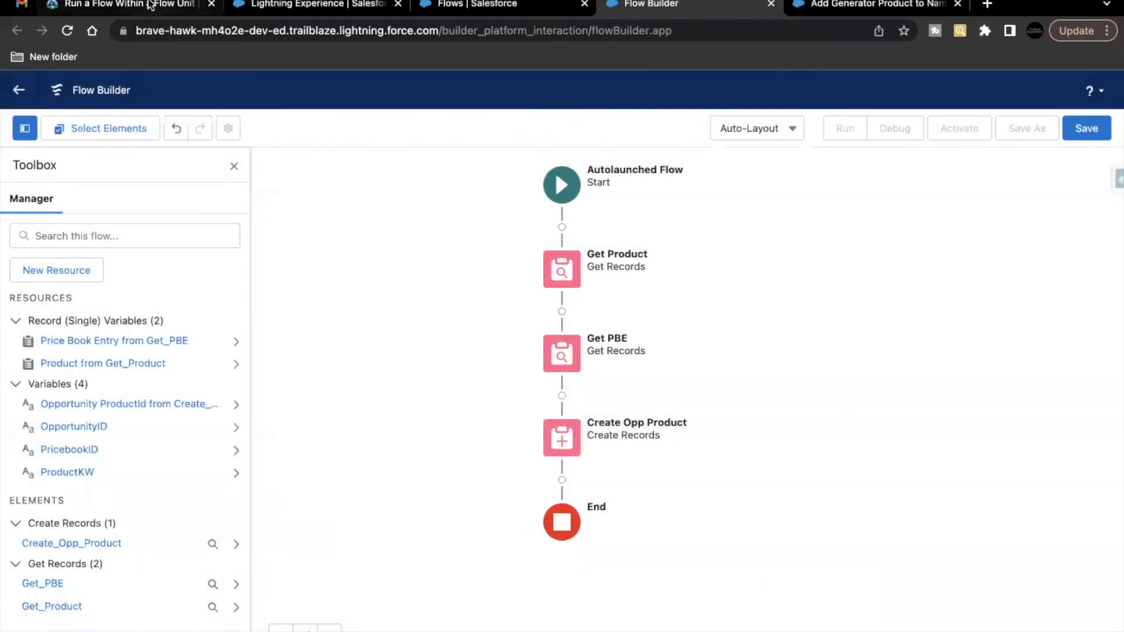
Find the save and activate instructions in the Trailhead challenge and copy the flow label Subflow-Create Generator Opp Product.
click(135, 5)
mouse_move(295, 100)
scroll(281, 534, down, 3)
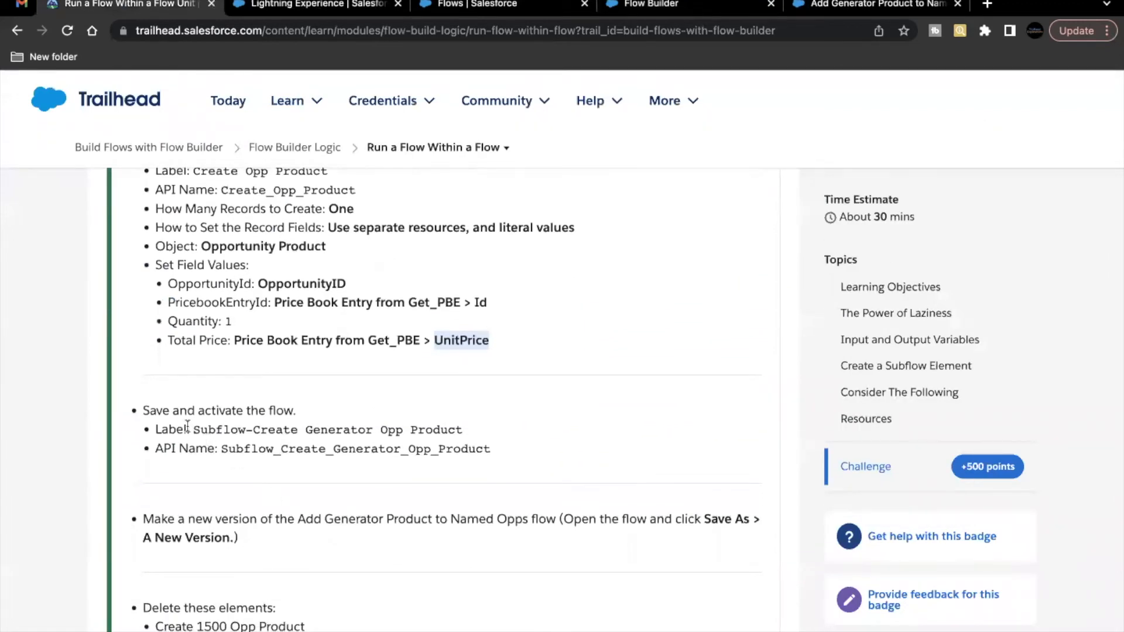
drag(187, 413, 261, 417)
click(258, 417)
drag(193, 430, 477, 434)
key(super+c)
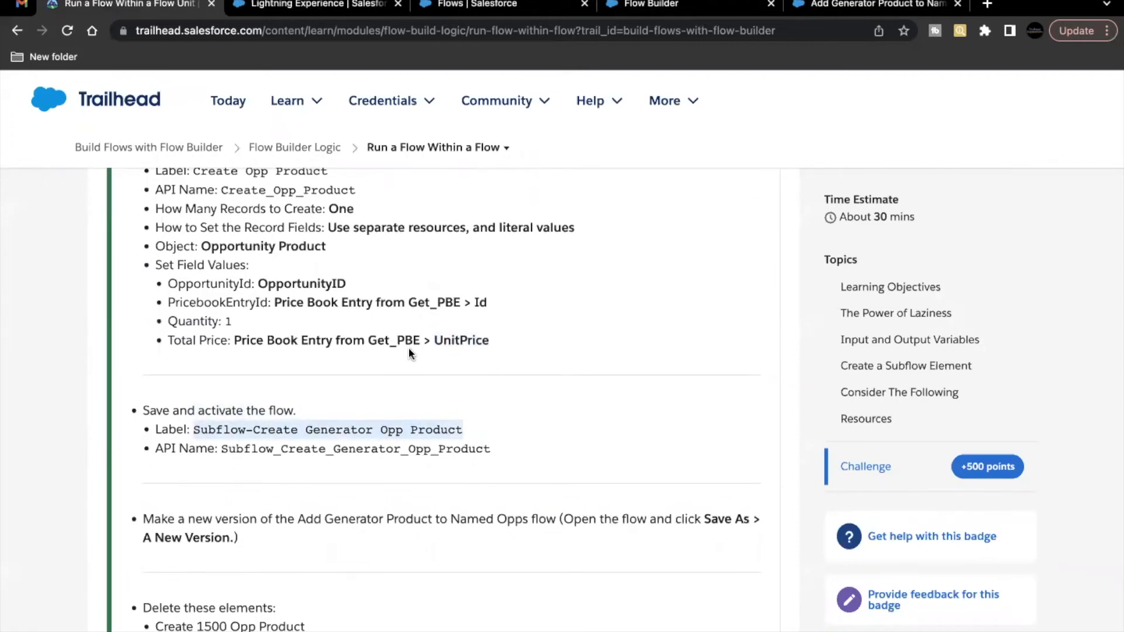
In Flow Builder, save the flow with the label Subflow-Create Generator Opp Product and API name Subflow_Create_Generator_Opp_Product.
click(674, 7)
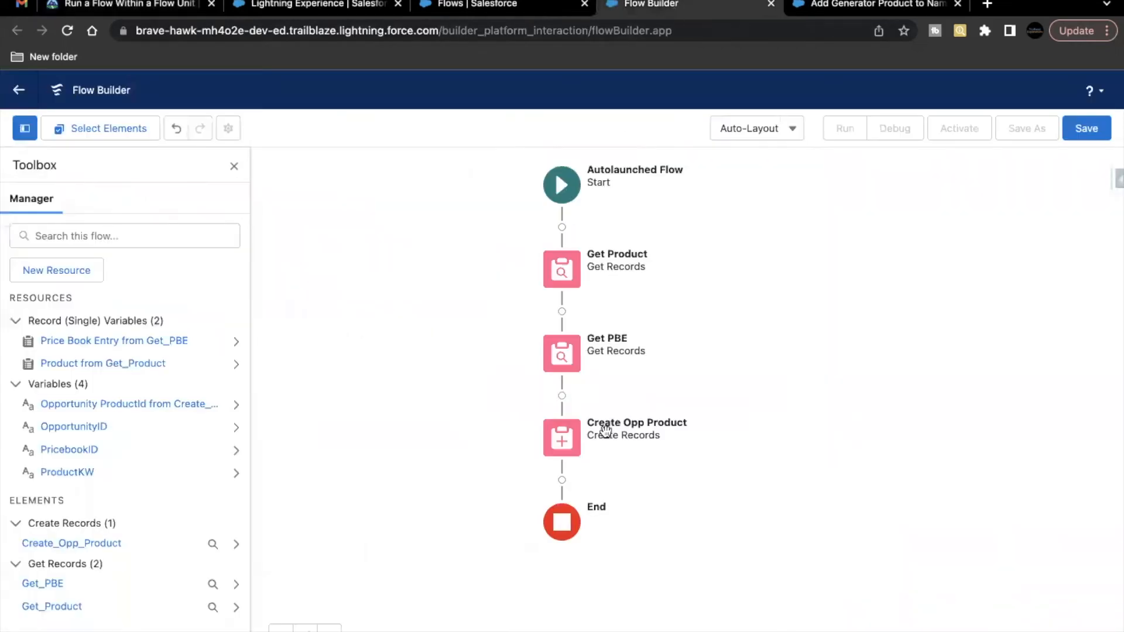
click(1086, 128)
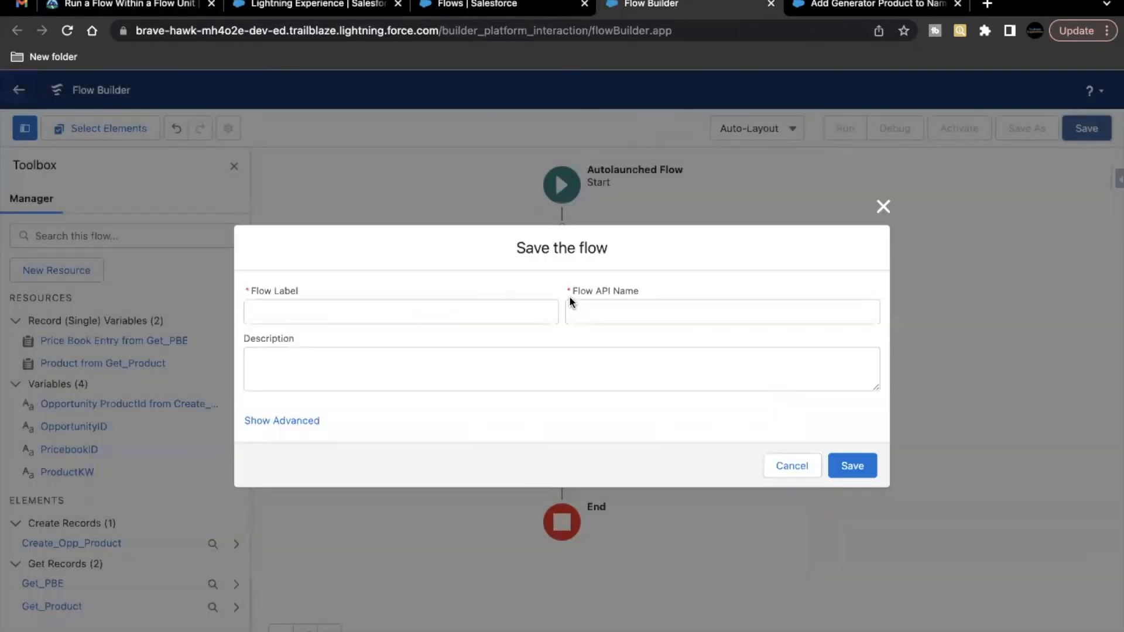
click(456, 313)
key(super+v)
click(559, 337)
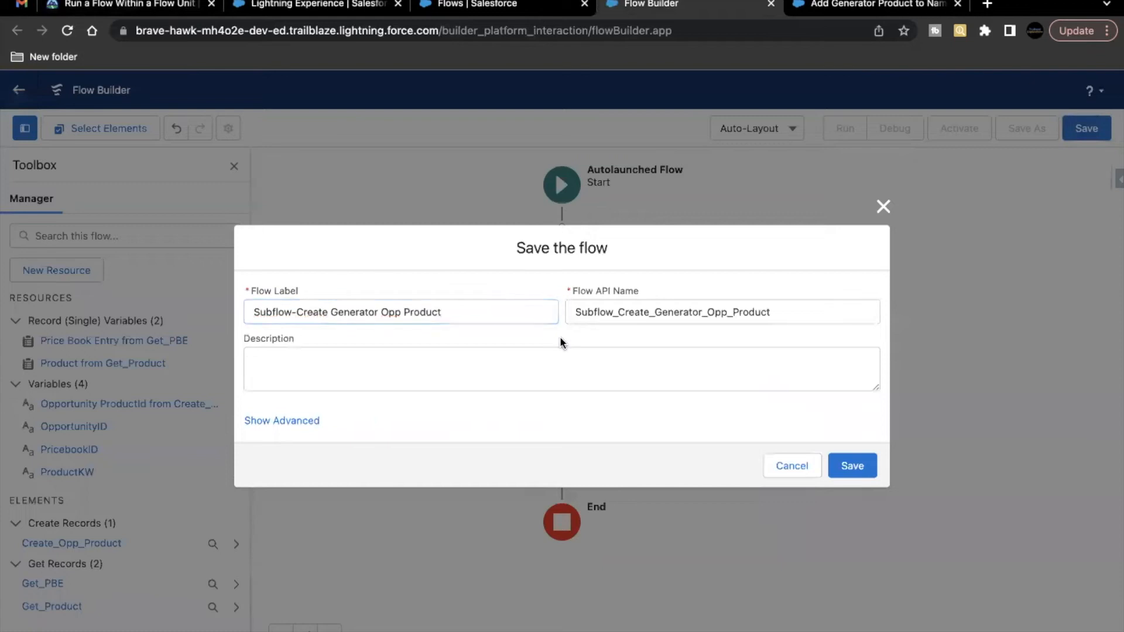
click(854, 466)
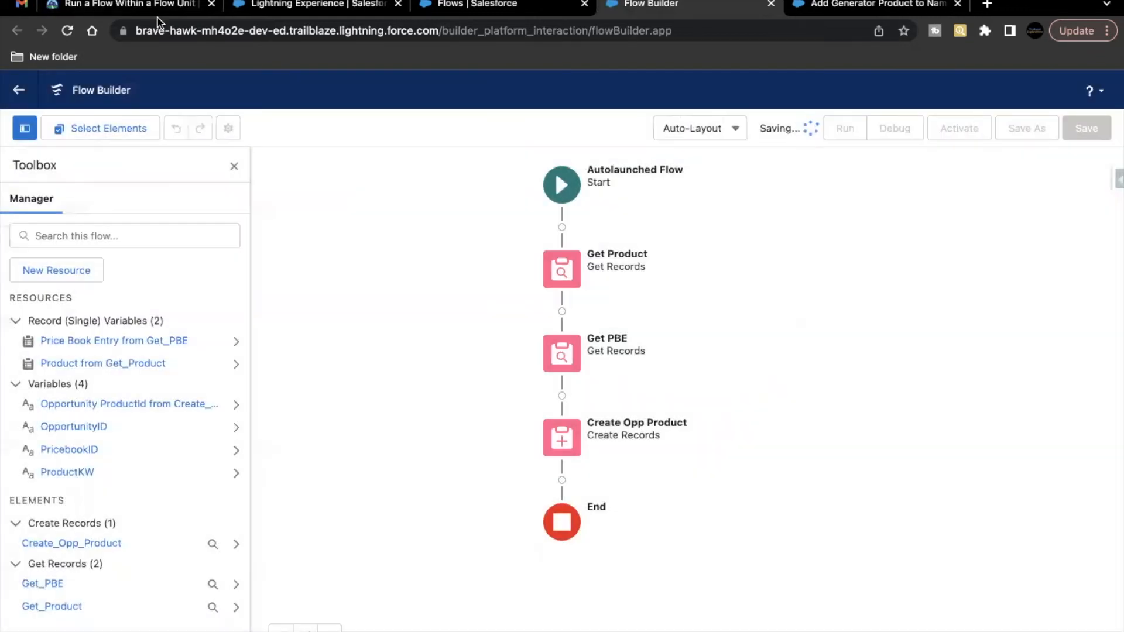
Review the Trailhead challenge instructions on saving the subflow, making a new version of Add Generator Product to Named Opps, and deleting elements.
key(super+1)
scroll(284, 361, down, 1)
scroll(285, 361, up, 3)
scroll(283, 357, up, 2)
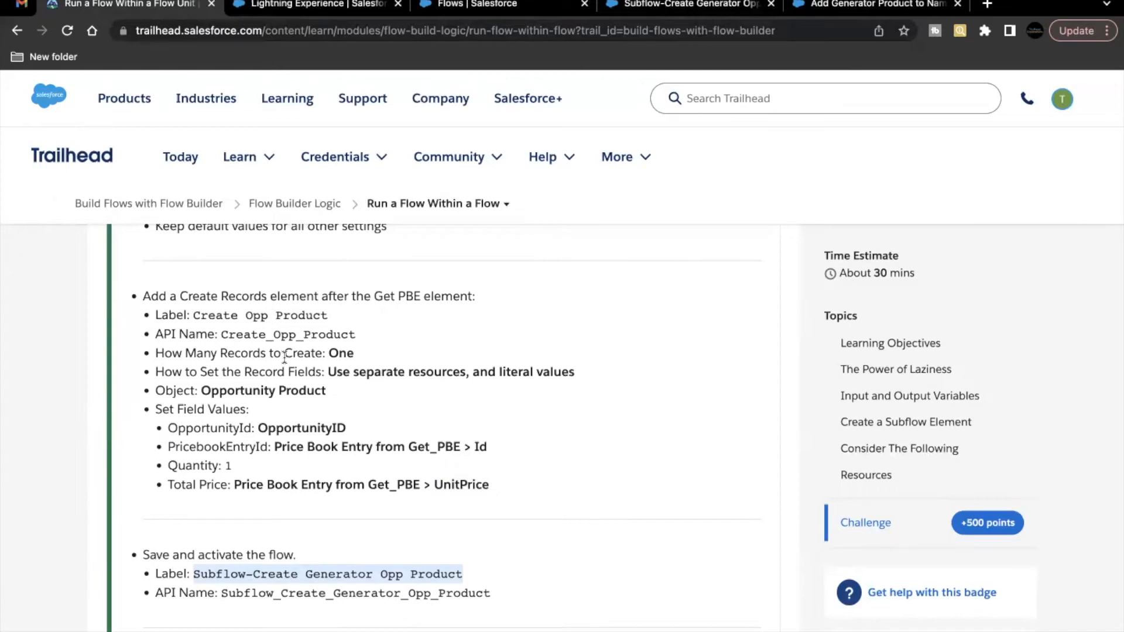
scroll(285, 357, down, 3)
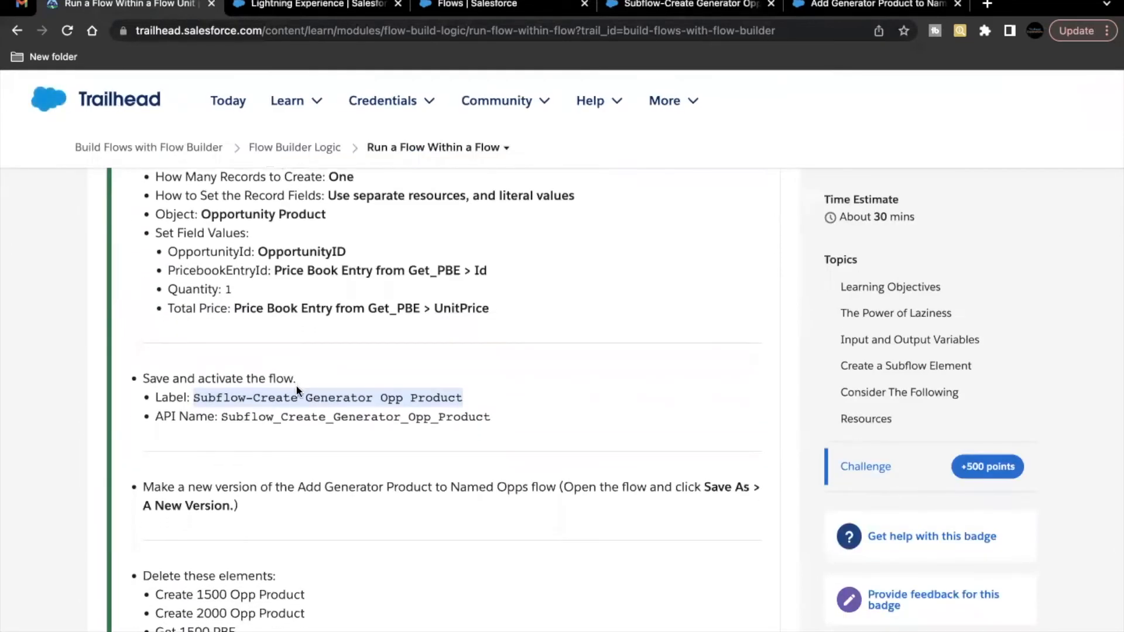
scroll(289, 414, down, 1)
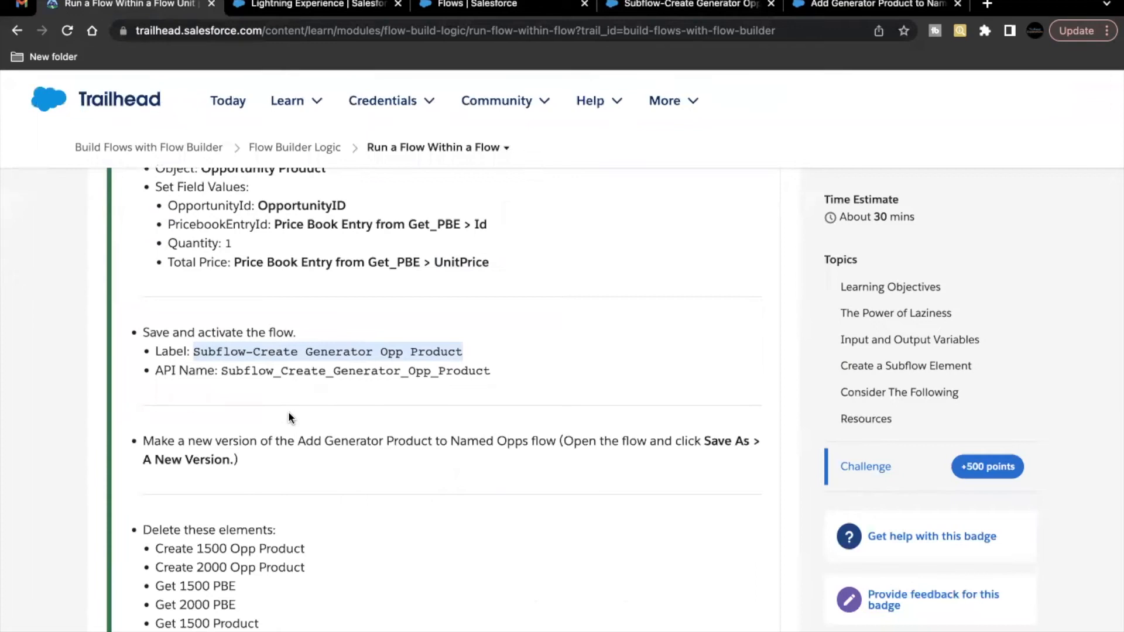
drag(325, 446, 519, 446)
click(519, 446)
drag(287, 443, 528, 440)
scroll(462, 447, down, 1)
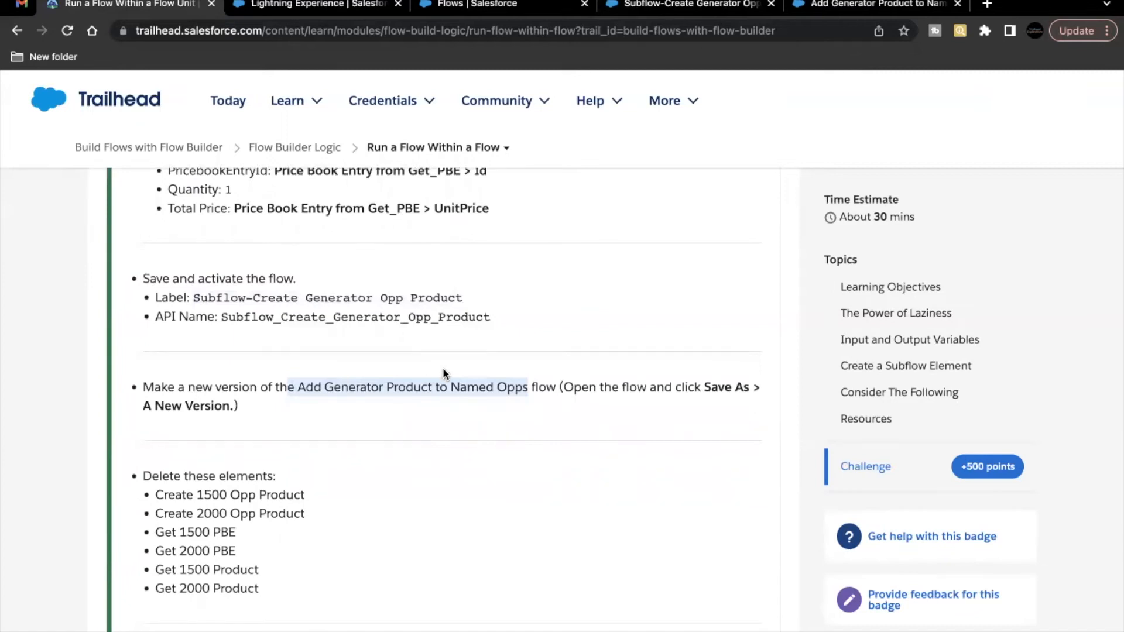
scroll(455, 395, down, 3)
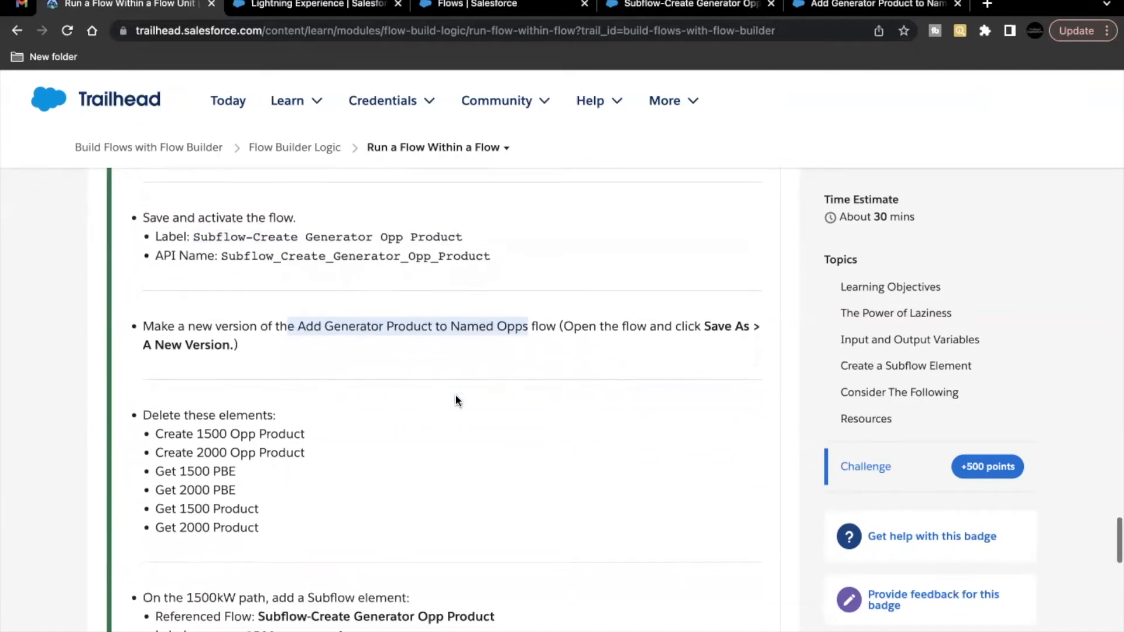
scroll(455, 400, down, 1)
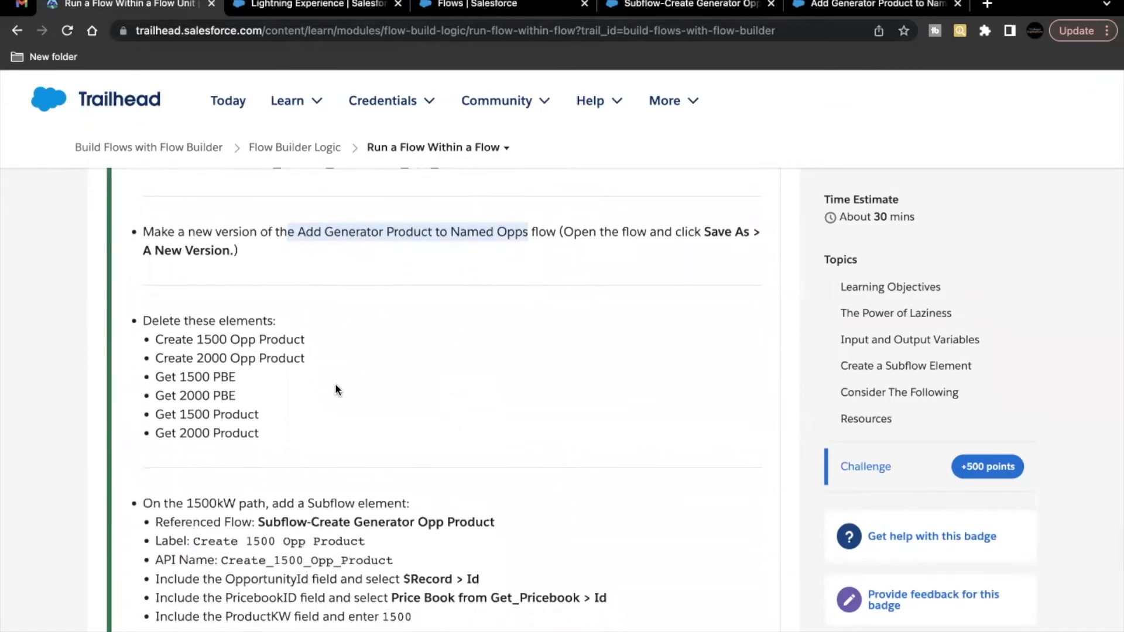
scroll(337, 386, up, 1)
Switch to the Add Generator Product to Named Opps flow and examine the elements on its 1500kW and 2000kW paths.
click(643, 13)
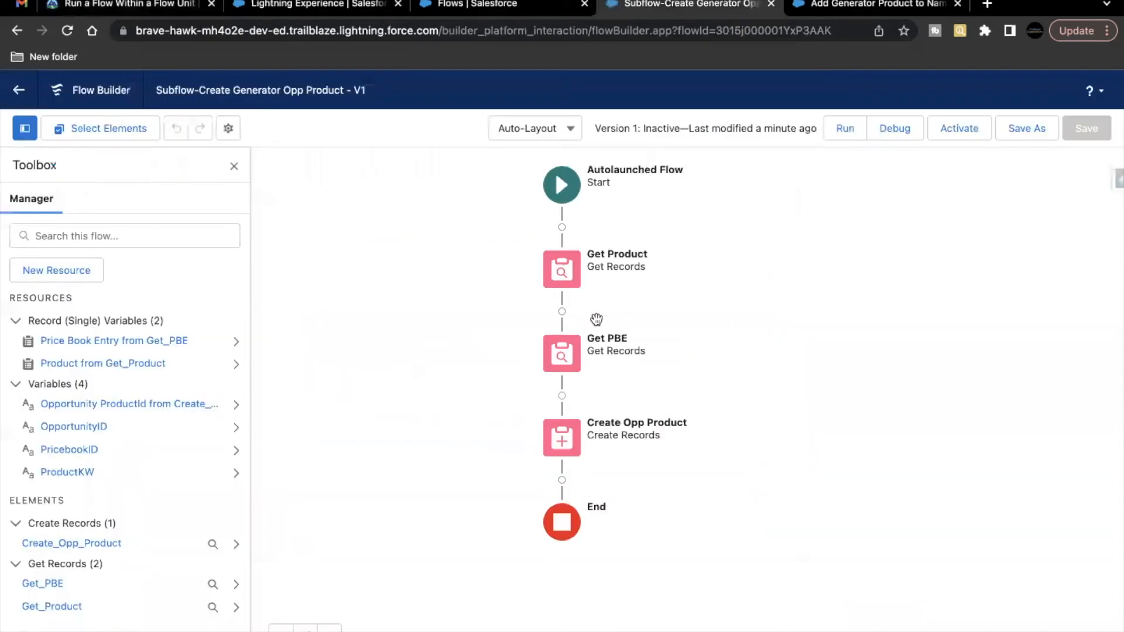
click(872, 5)
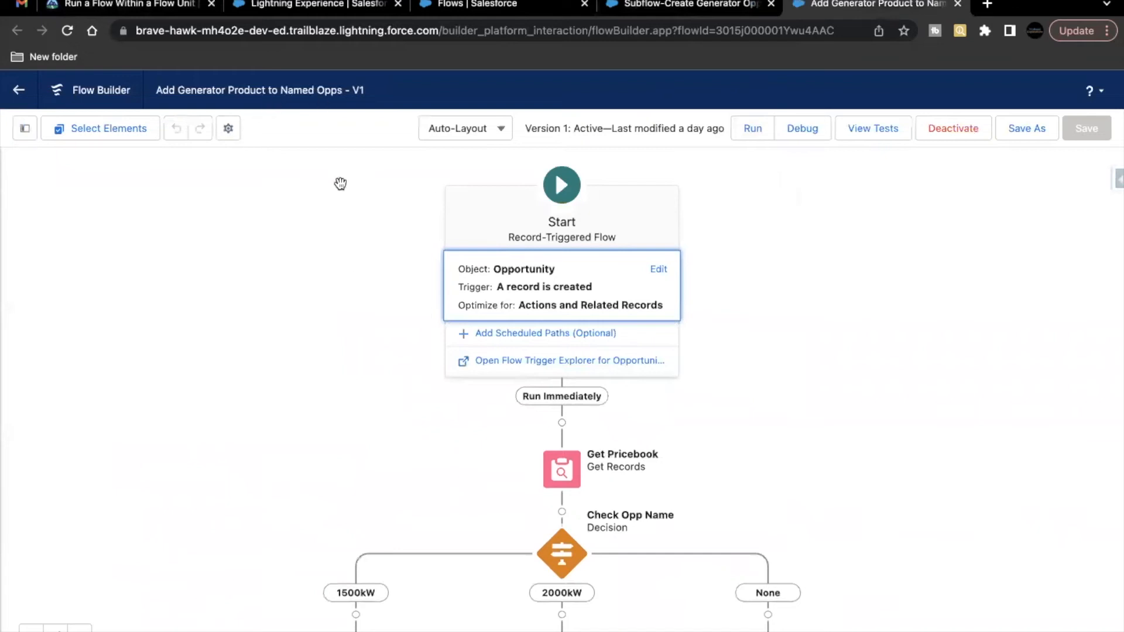
drag(353, 399, 318, 226)
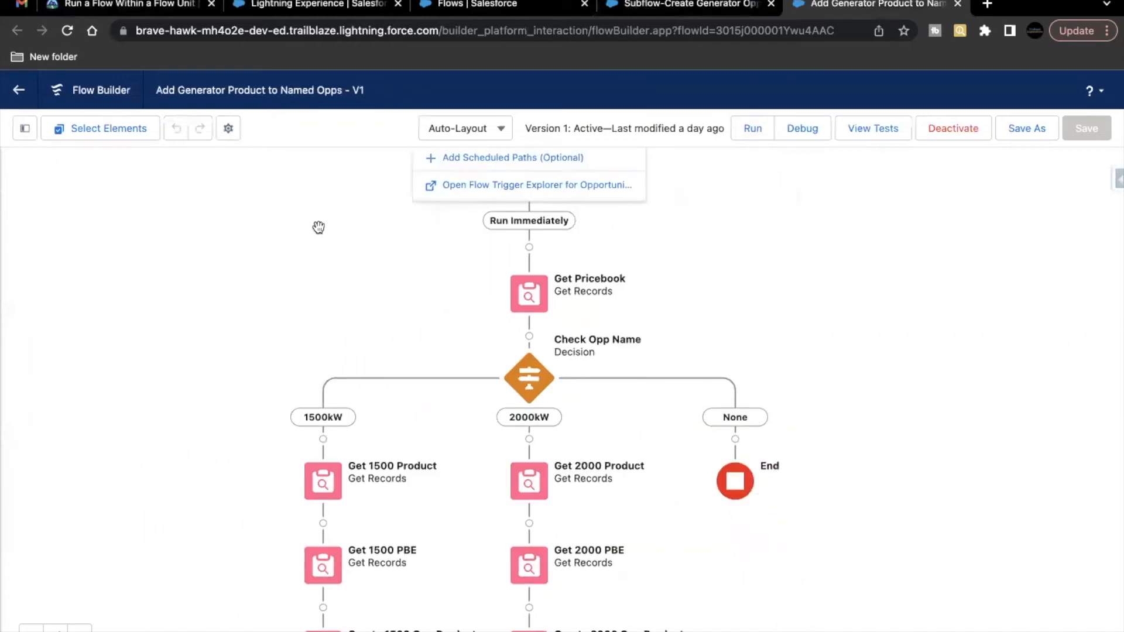
drag(283, 427, 309, 335)
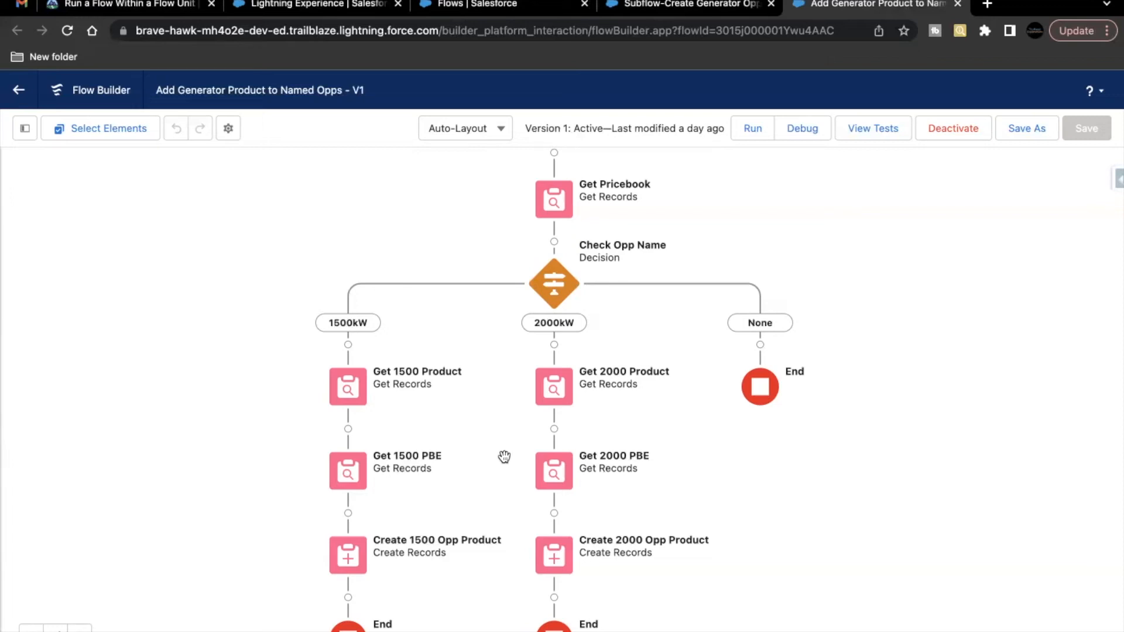
drag(499, 469, 510, 368)
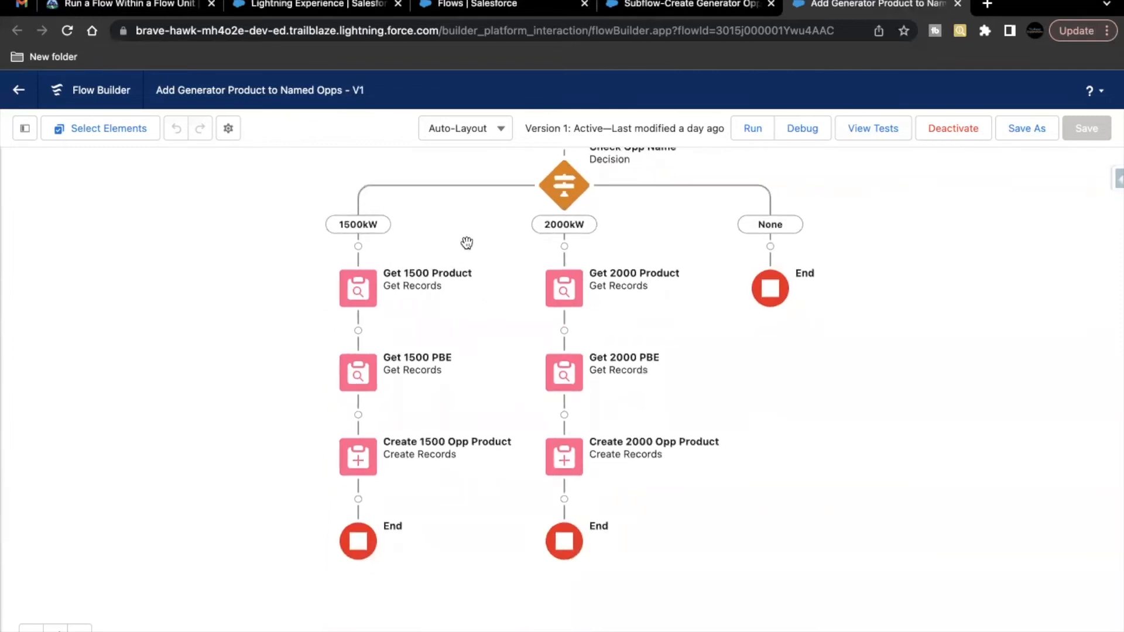
Check in the Trailhead challenge which elements must be deleted from the parent flow.
click(159, 7)
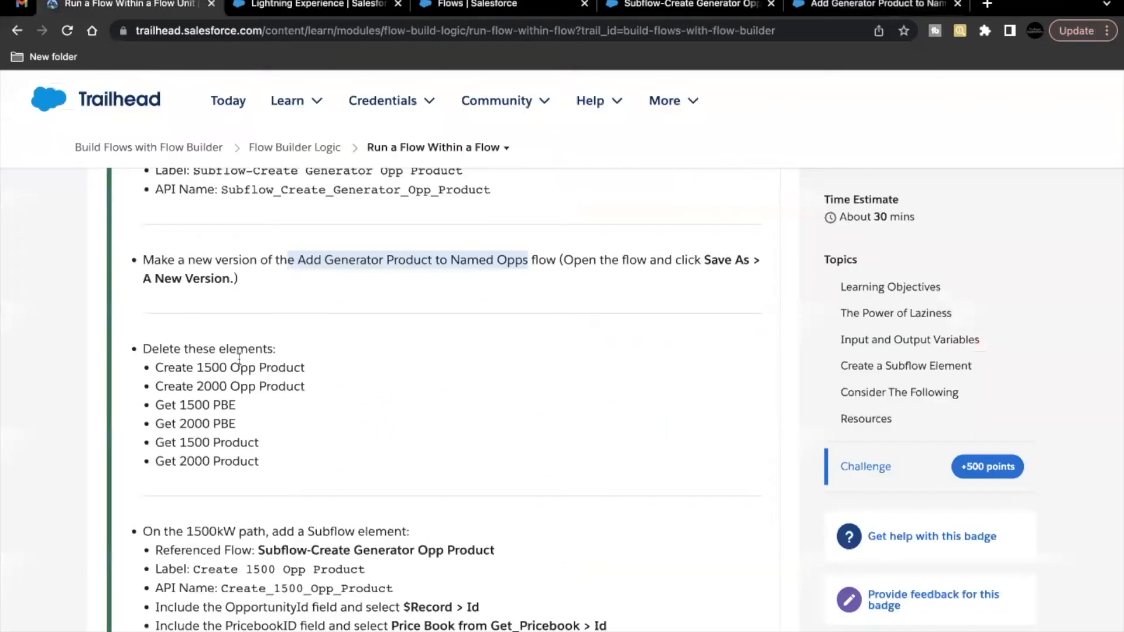
scroll(154, 350, down, 1)
drag(154, 350, 310, 347)
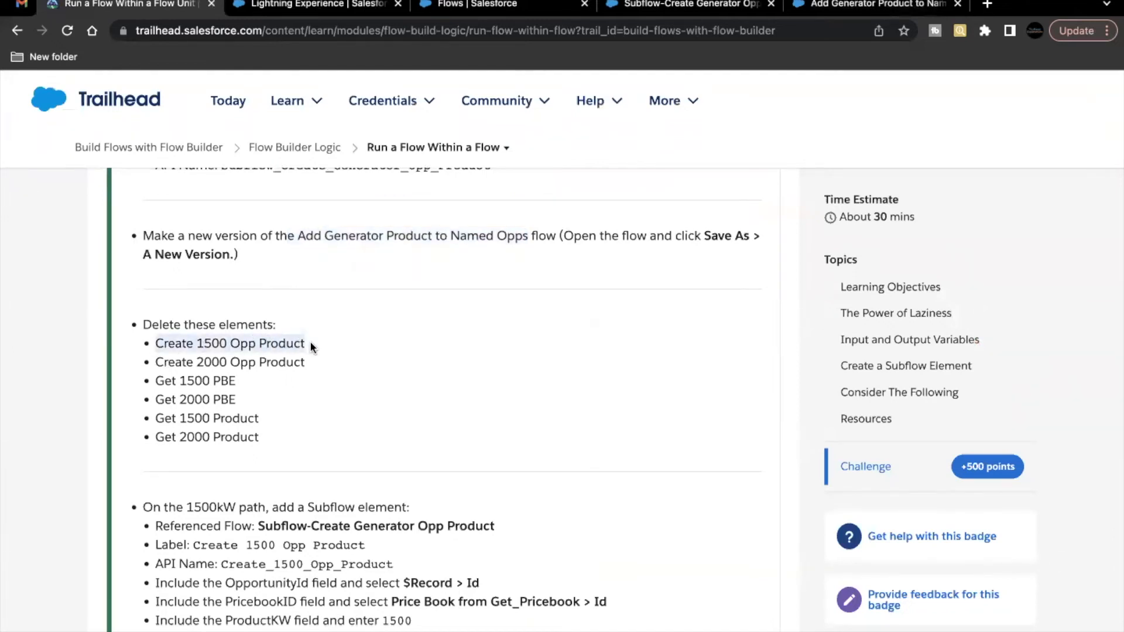
In the Add Generator Product to Named Opps flow, delete the Create 1500 Opp Product and Create 2000 Opp Product elements.
click(654, 4)
click(843, 6)
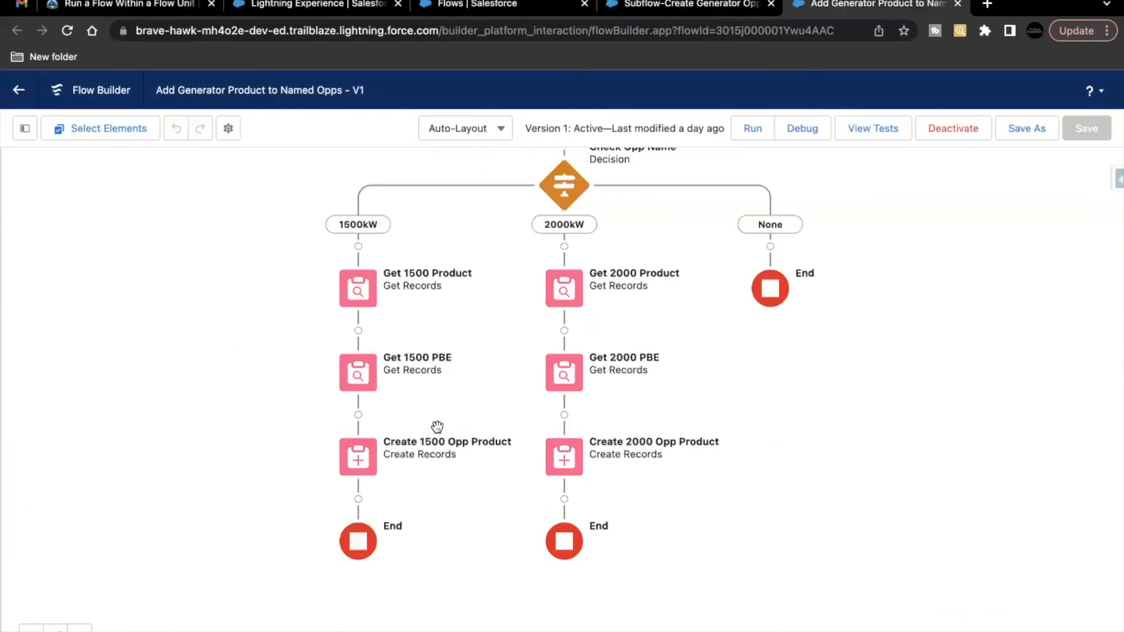
click(361, 461)
click(381, 411)
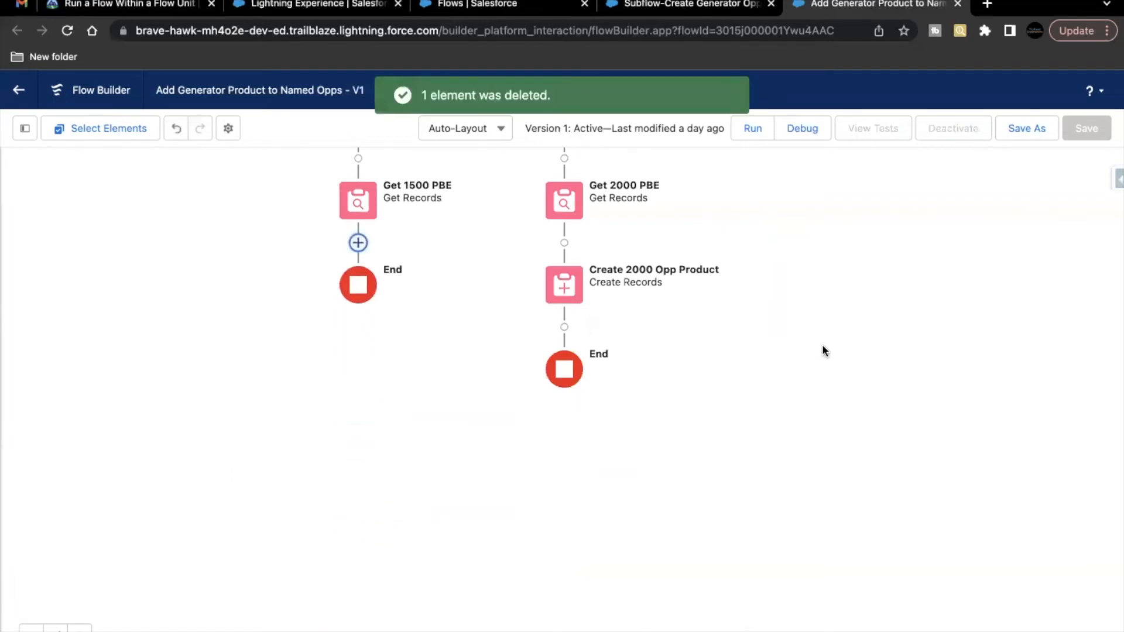
scroll(552, 422, up, 3)
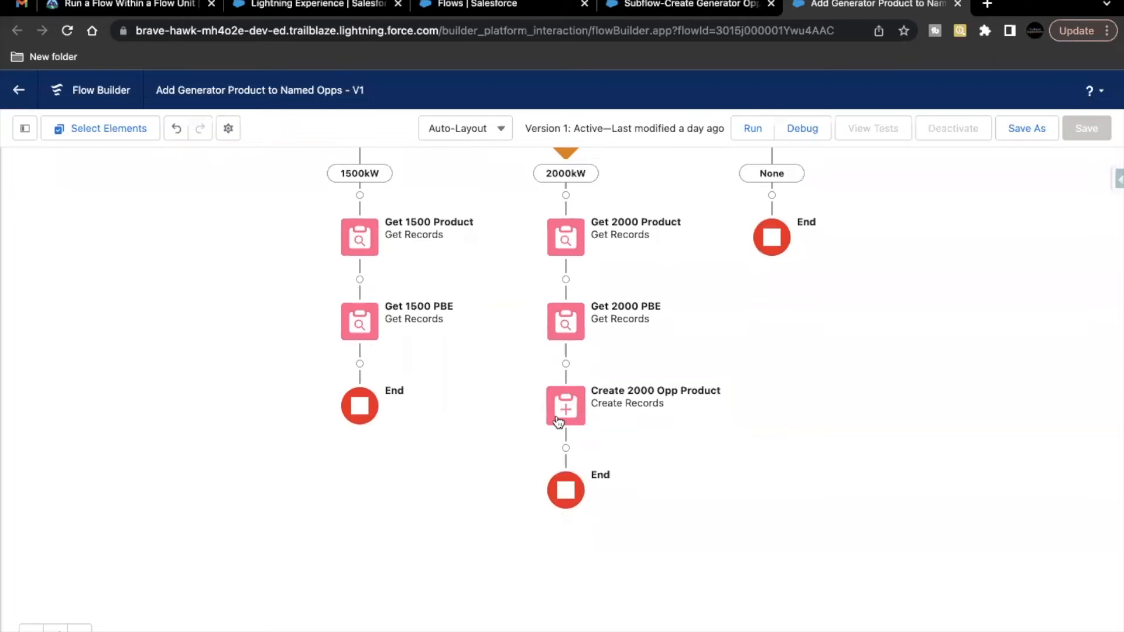
click(558, 421)
click(476, 524)
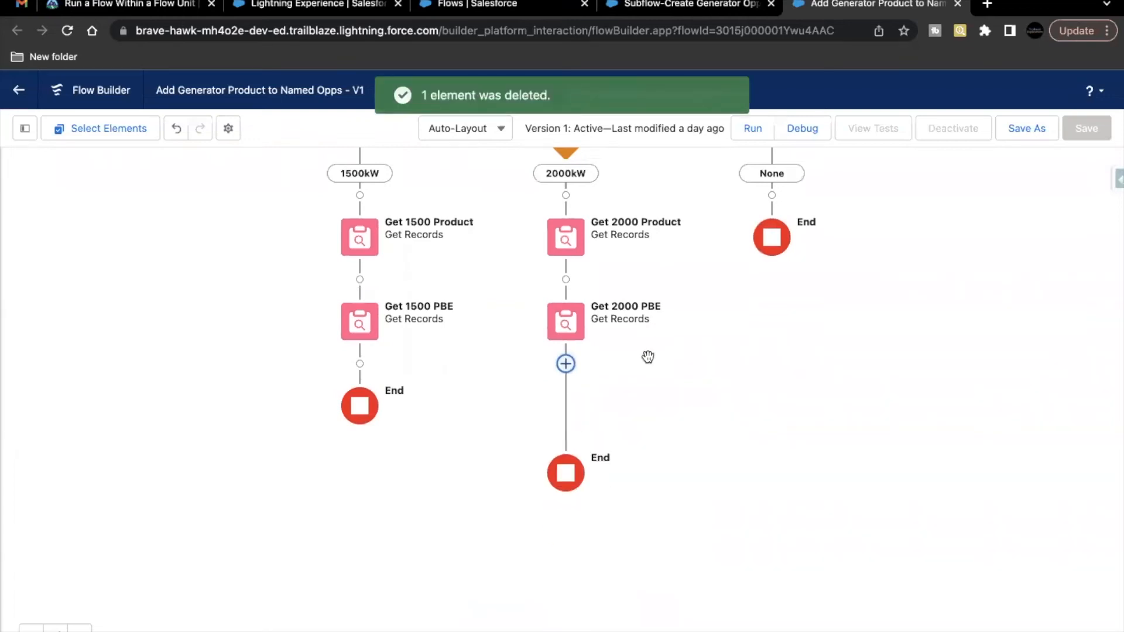
Delete the Get 2000 PBE and Get 2000 Product elements from the 2000kW path.
scroll(585, 375, up, 2)
click(566, 395)
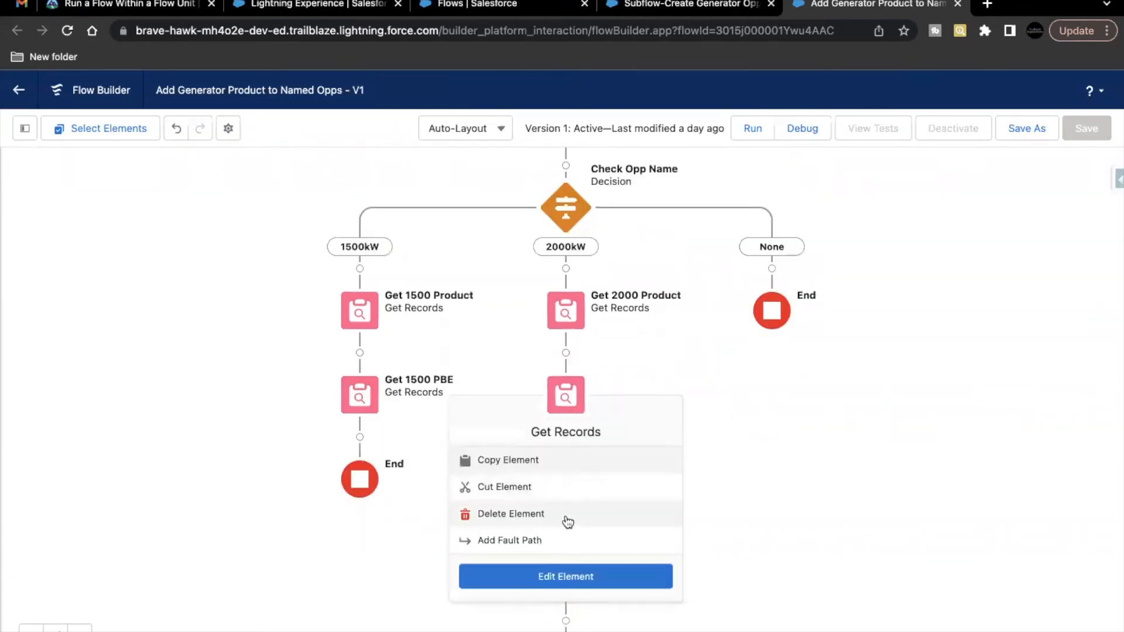
click(566, 520)
click(553, 320)
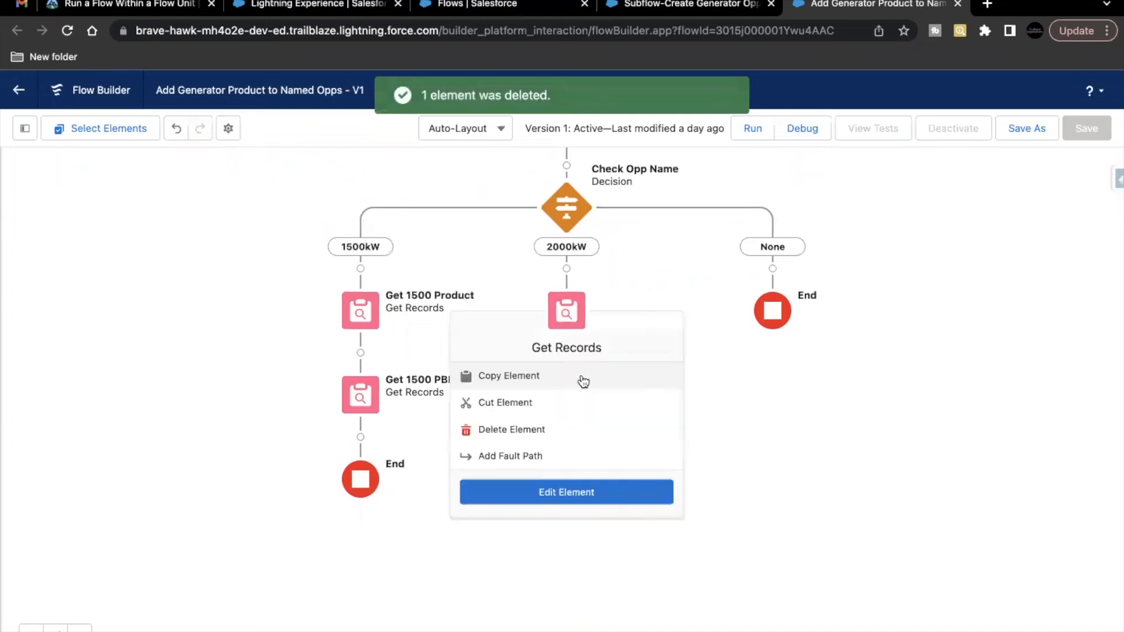
click(562, 429)
Delete the Get 1500 PBE and Get 1500 Product elements from the 1500kW path.
click(360, 395)
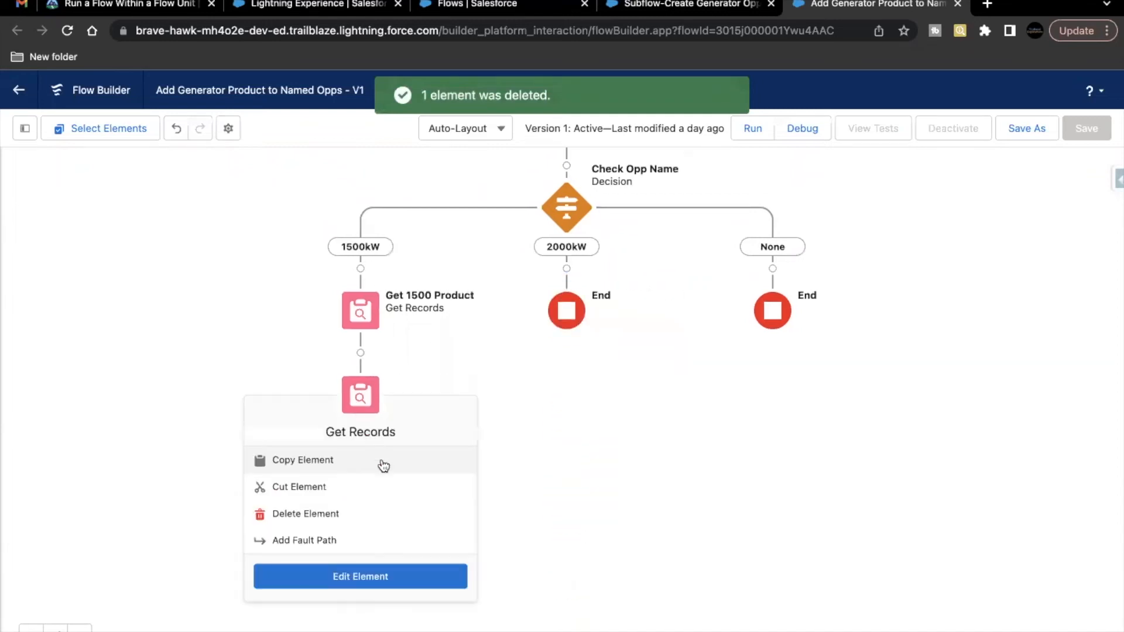
click(351, 513)
click(361, 310)
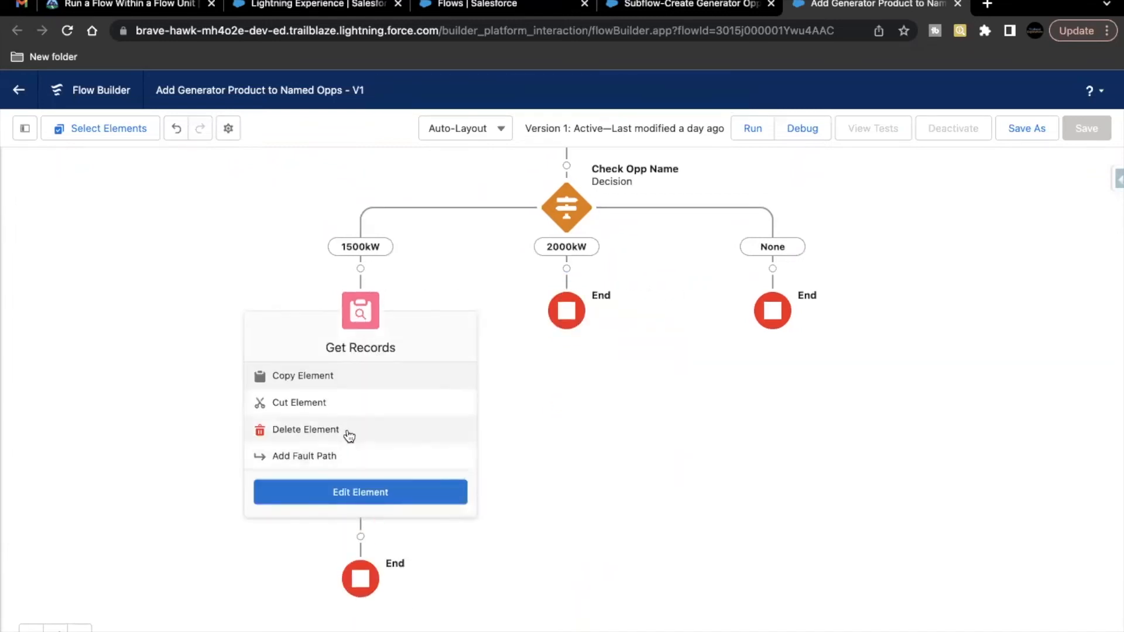
click(306, 430)
scroll(459, 441, up, 1)
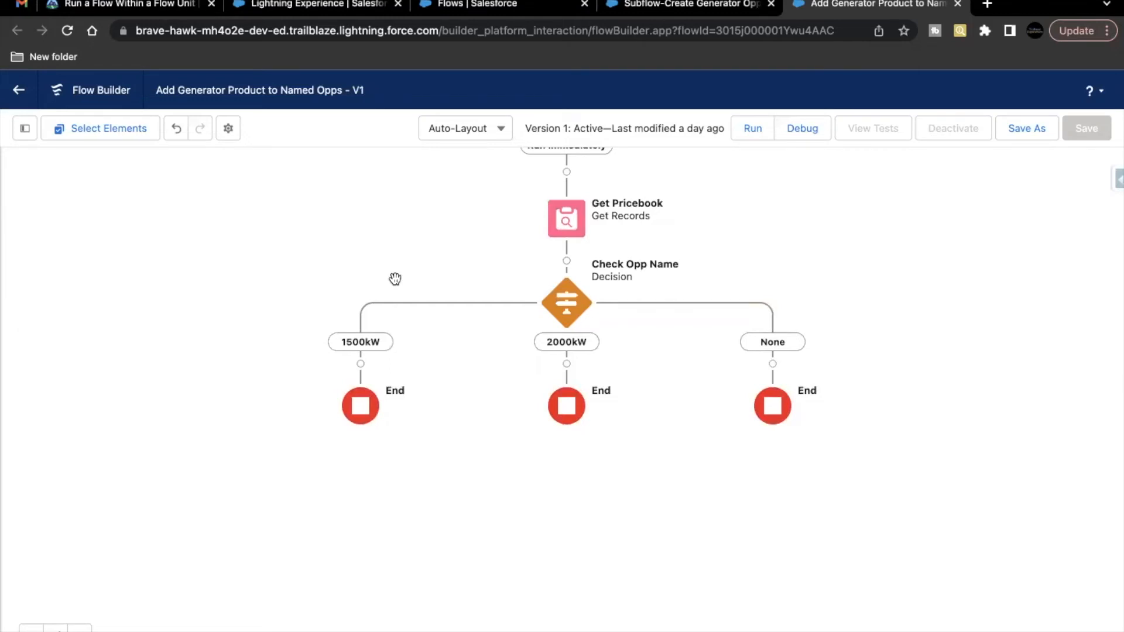
Read the Trailhead instructions for the Subflow element on the 1500kW path, including its referenced flow.
click(123, 6)
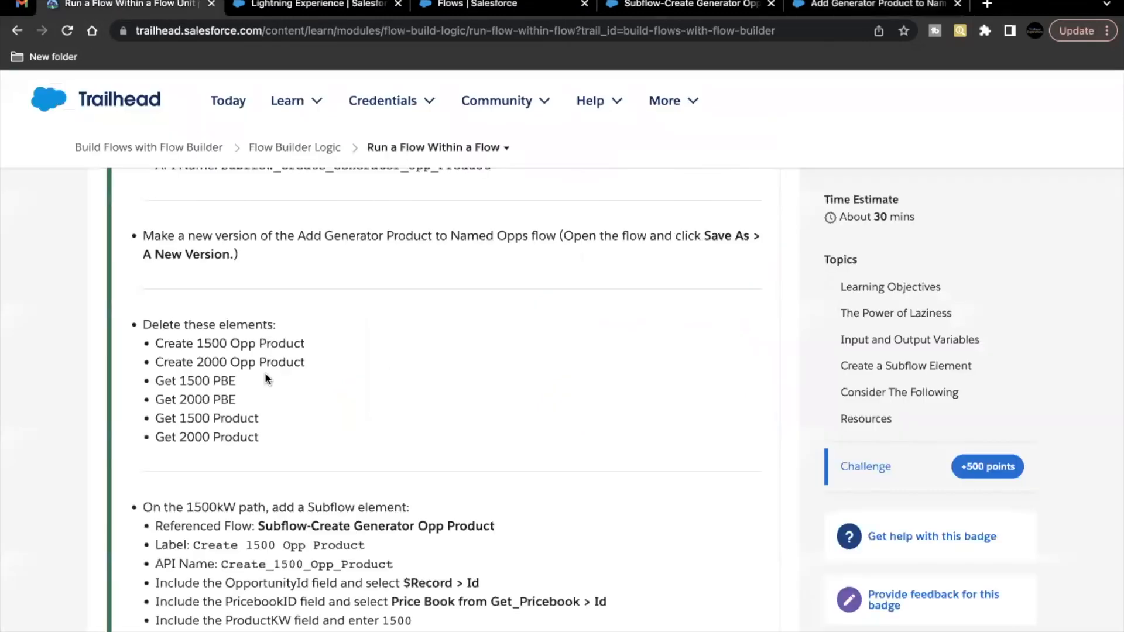
scroll(269, 465, down, 3)
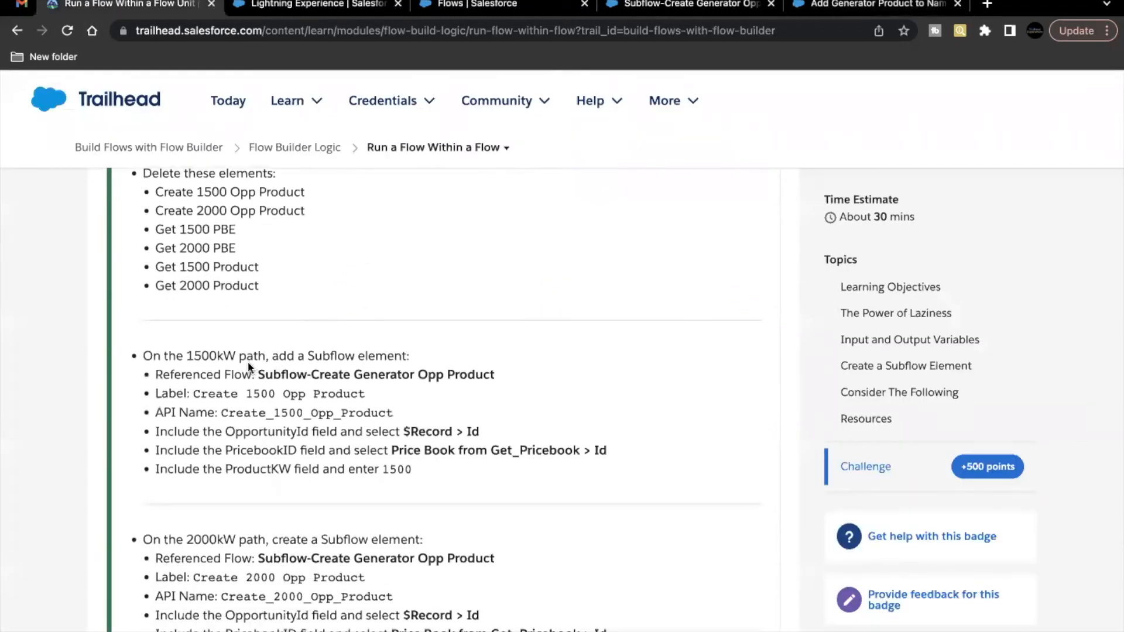
scroll(248, 366, down, 1)
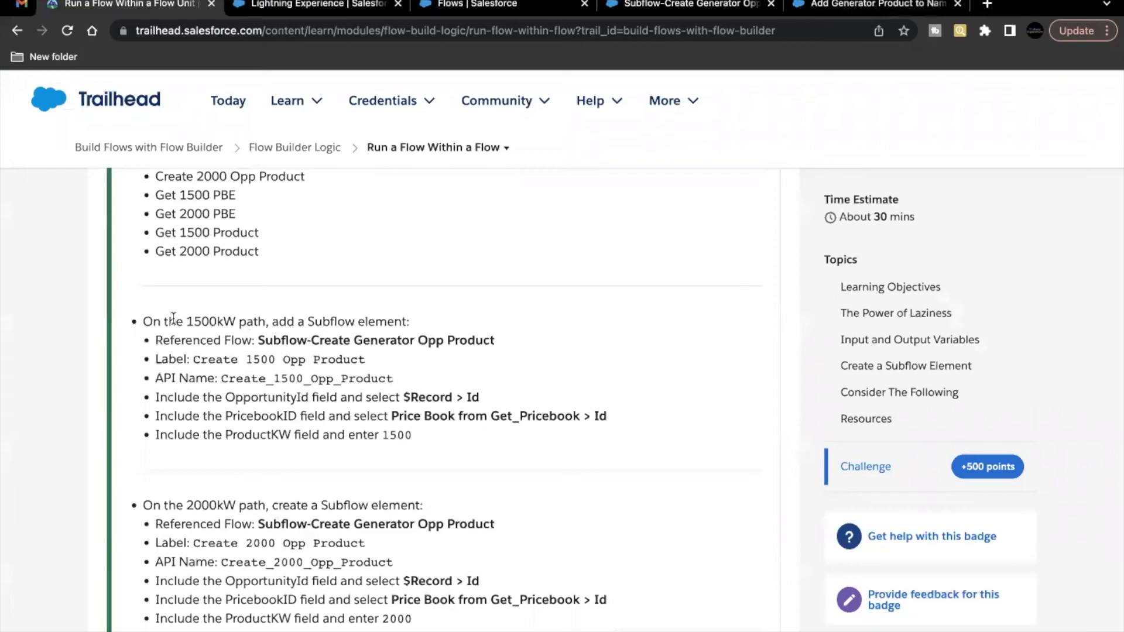
drag(162, 321, 255, 322)
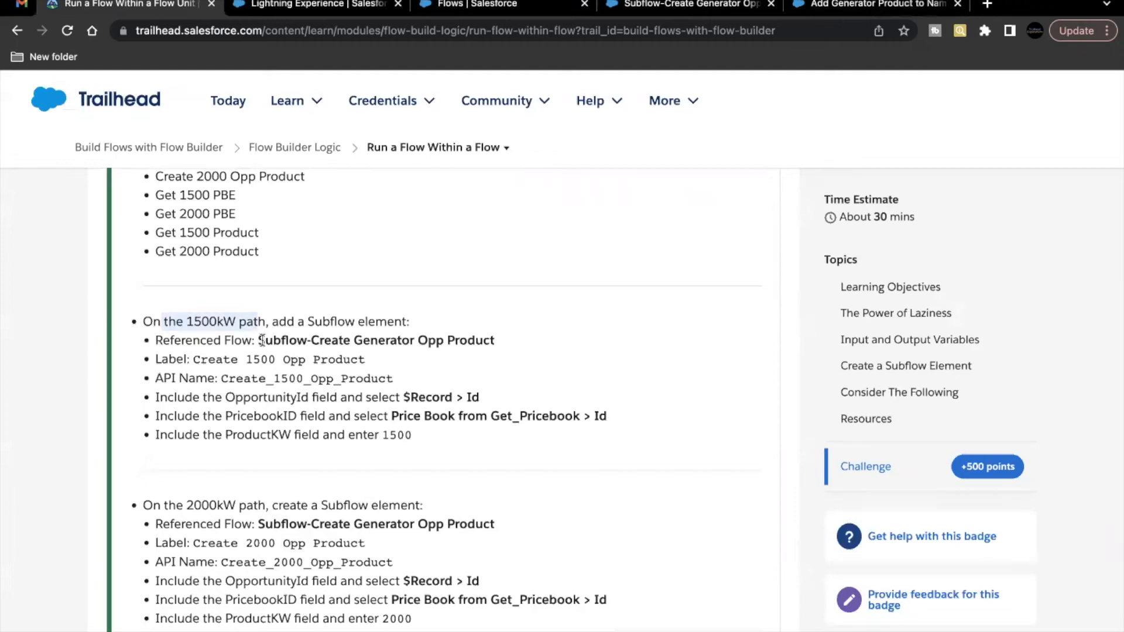
drag(259, 340, 491, 342)
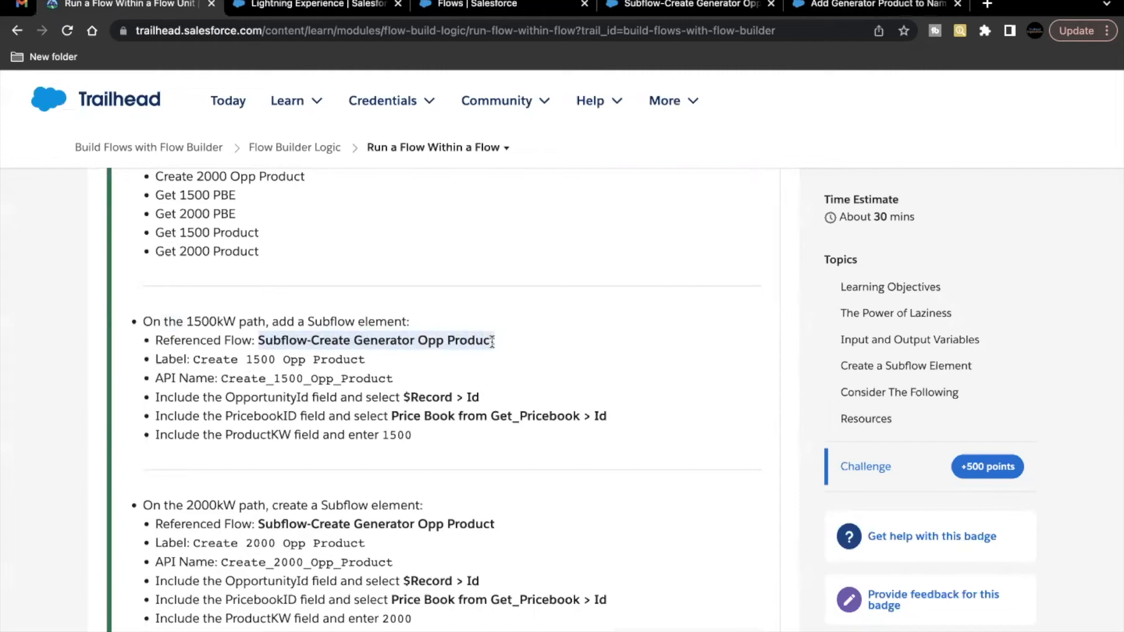
click(531, 190)
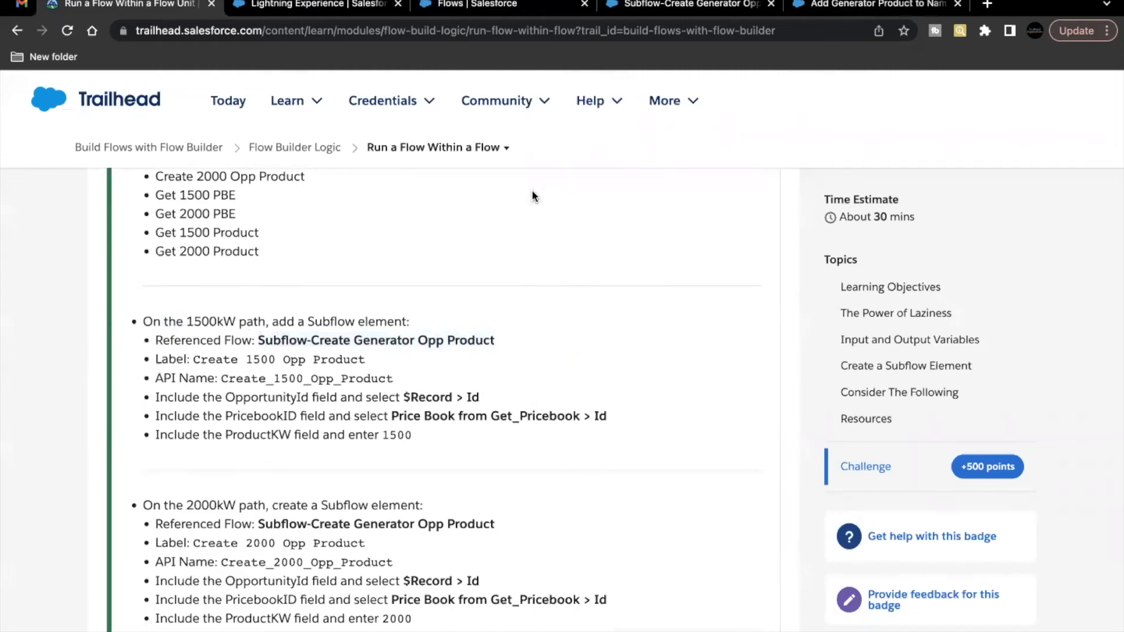
Add a Subflow element to the 1500kW path of the Add Generator Product to Named Opps flow, referencing Subflow-Create Generator Opp Product.
click(669, 8)
drag(866, 6, 619, 11)
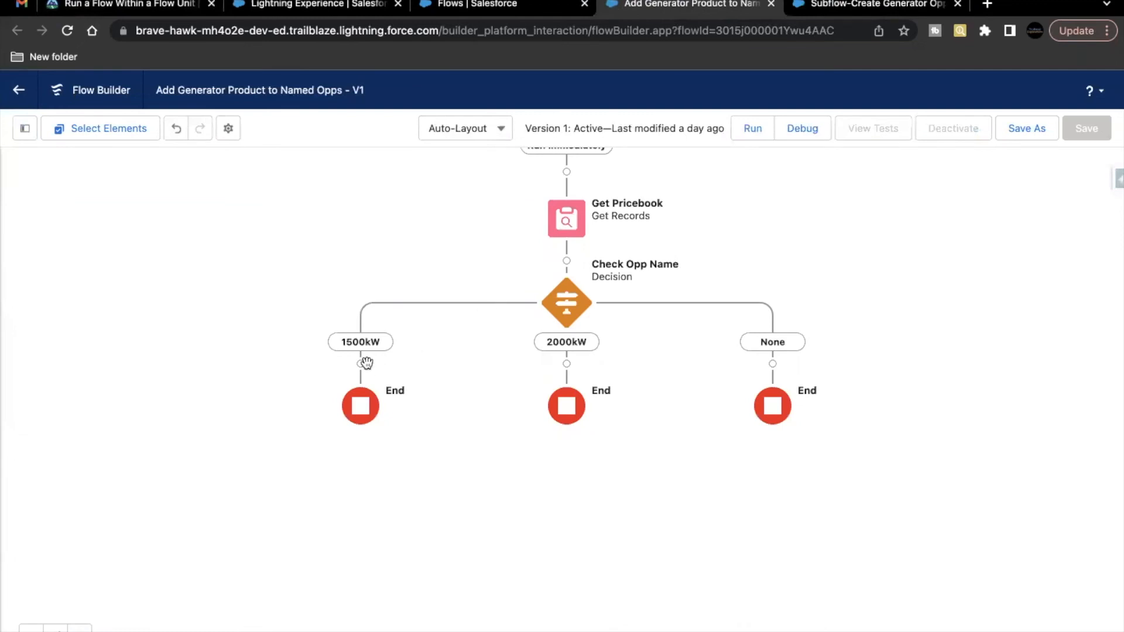
click(363, 365)
scroll(319, 531, down, 5)
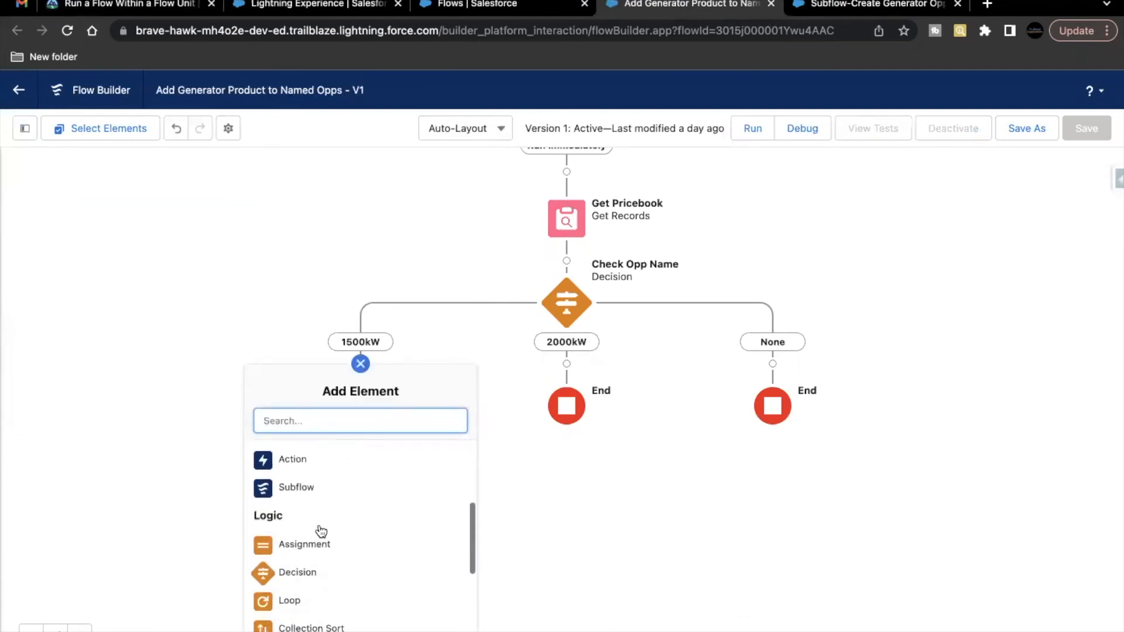
scroll(320, 531, up, 1)
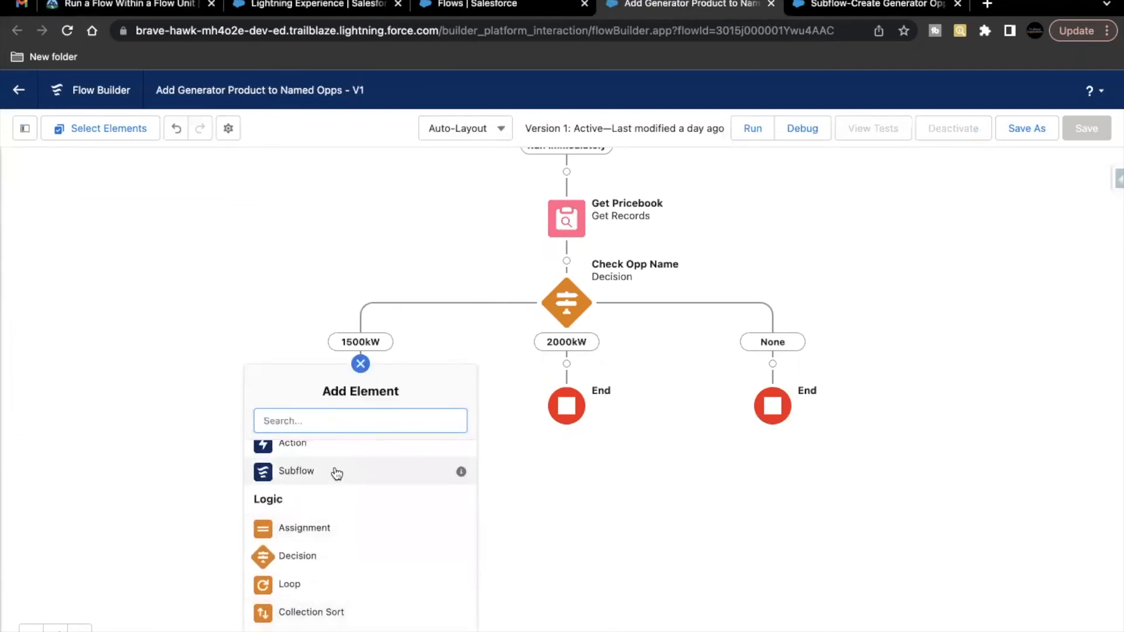
click(334, 469)
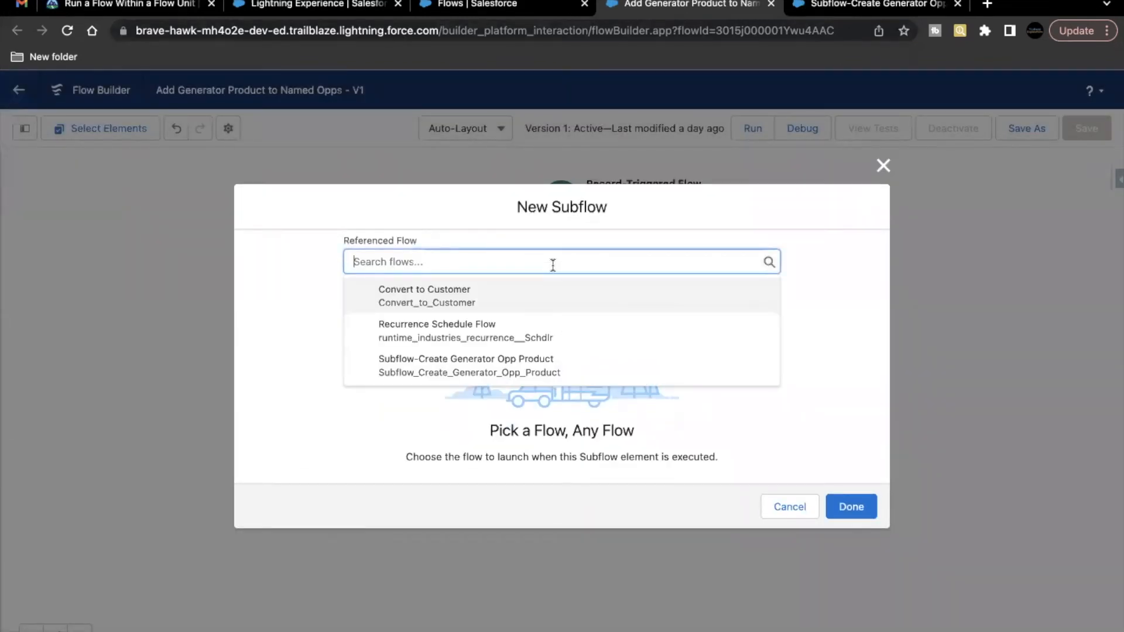
click(454, 366)
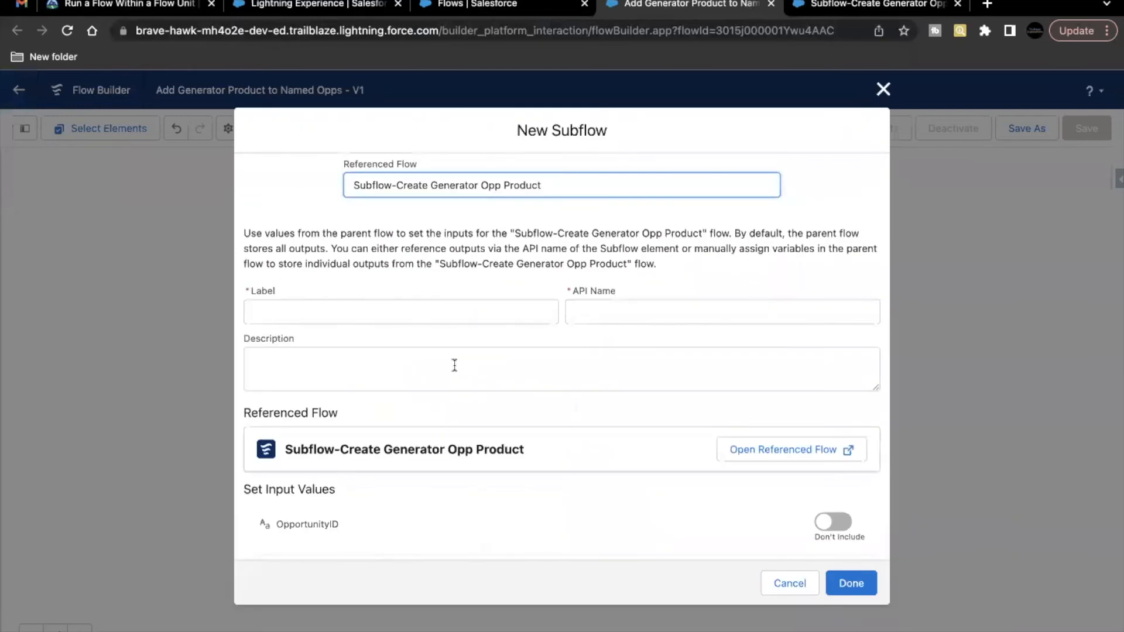
Label the new subflow Create 1500 Opp Product, copying the label from the Trailhead instructions.
click(155, 8)
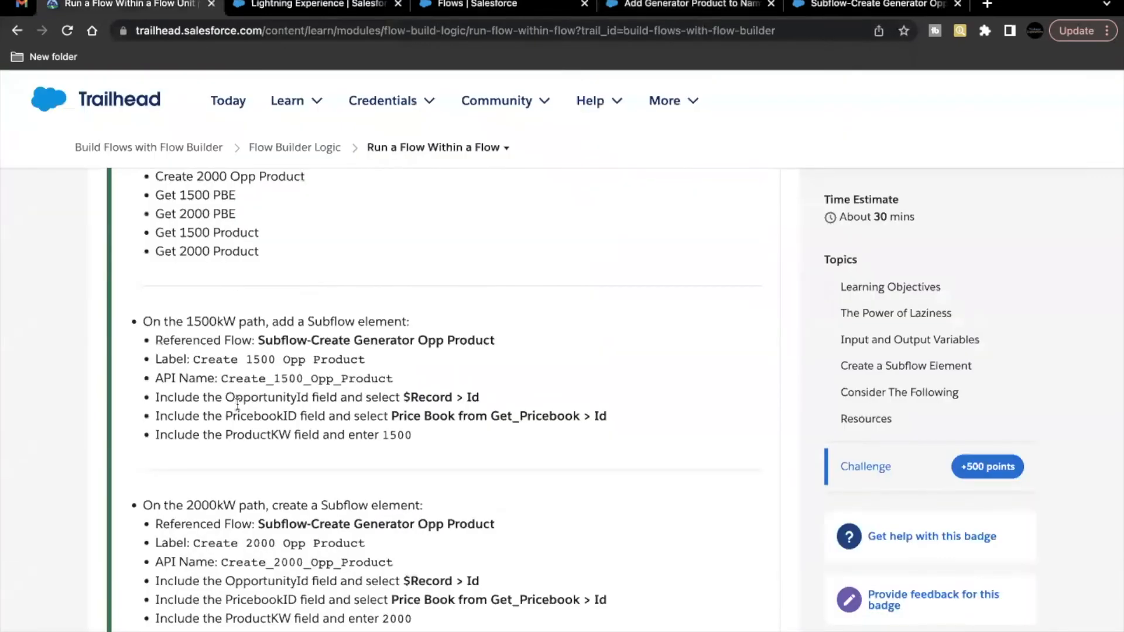
drag(192, 361, 368, 358)
key(ctrl+c)
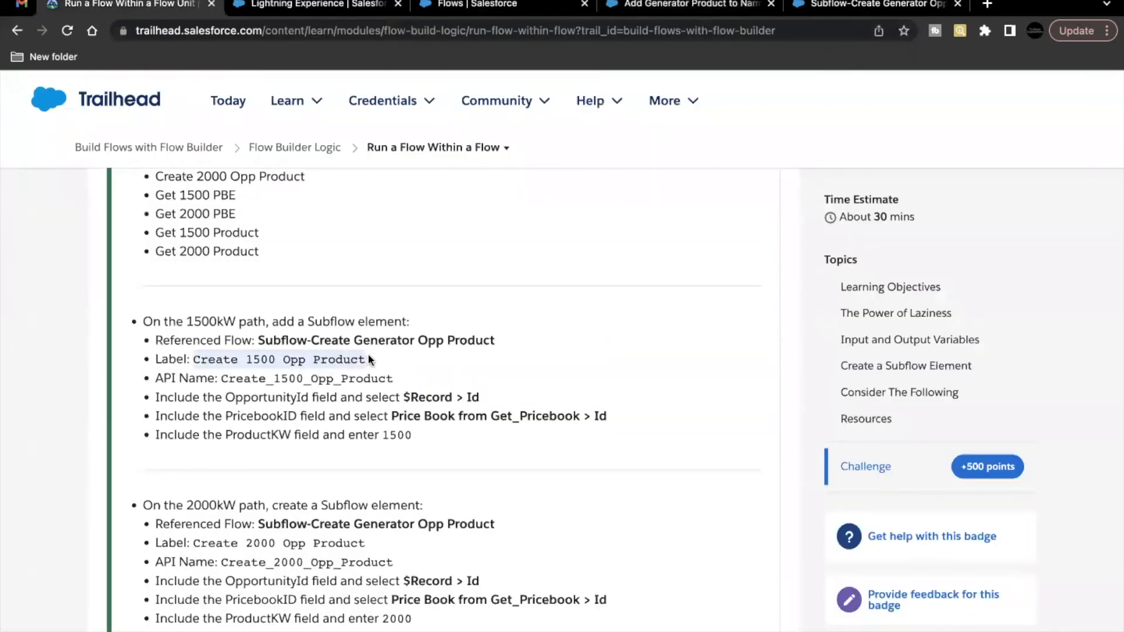
click(683, 8)
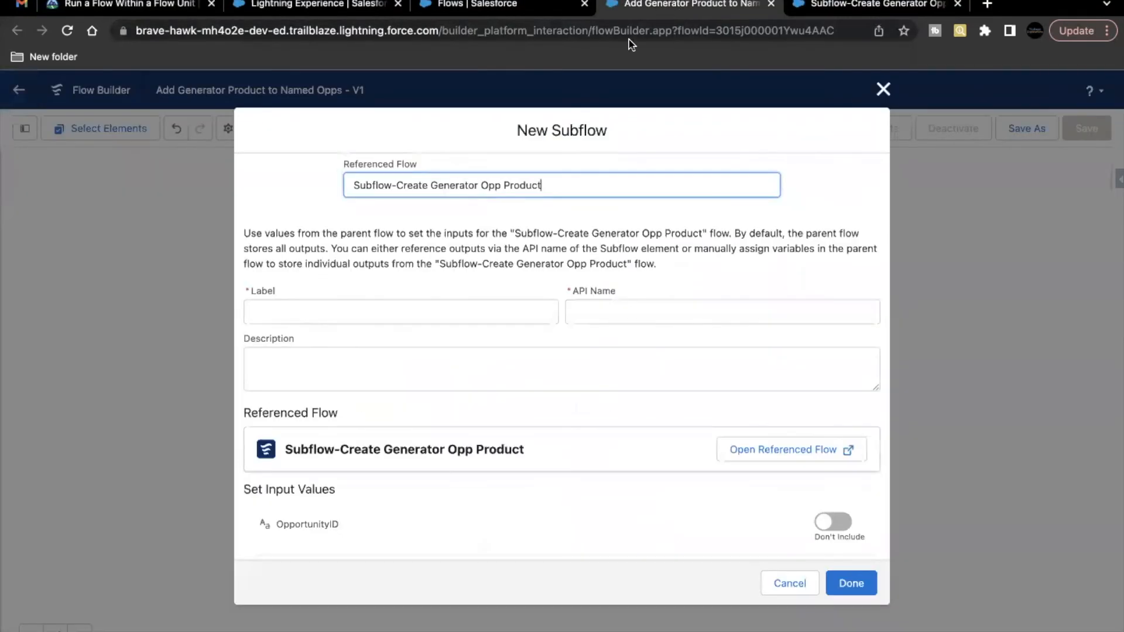
click(357, 312)
key(ctrl+v)
click(344, 383)
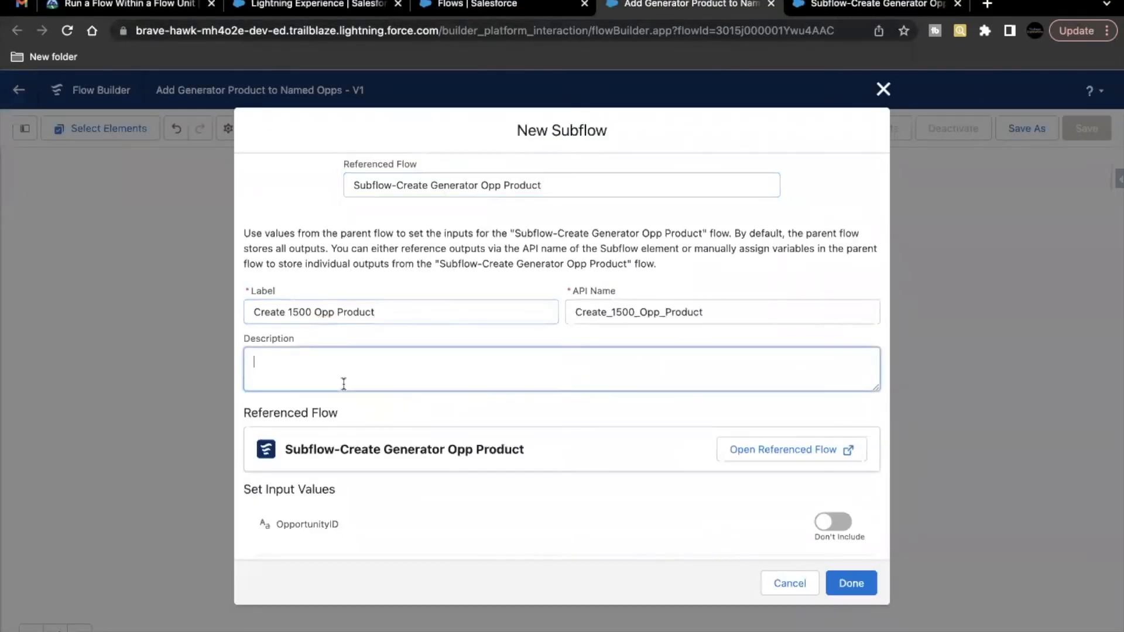
Include the OpportunityID, PricebookID and ProductKW input values in the new subflow.
scroll(345, 463, down, 2)
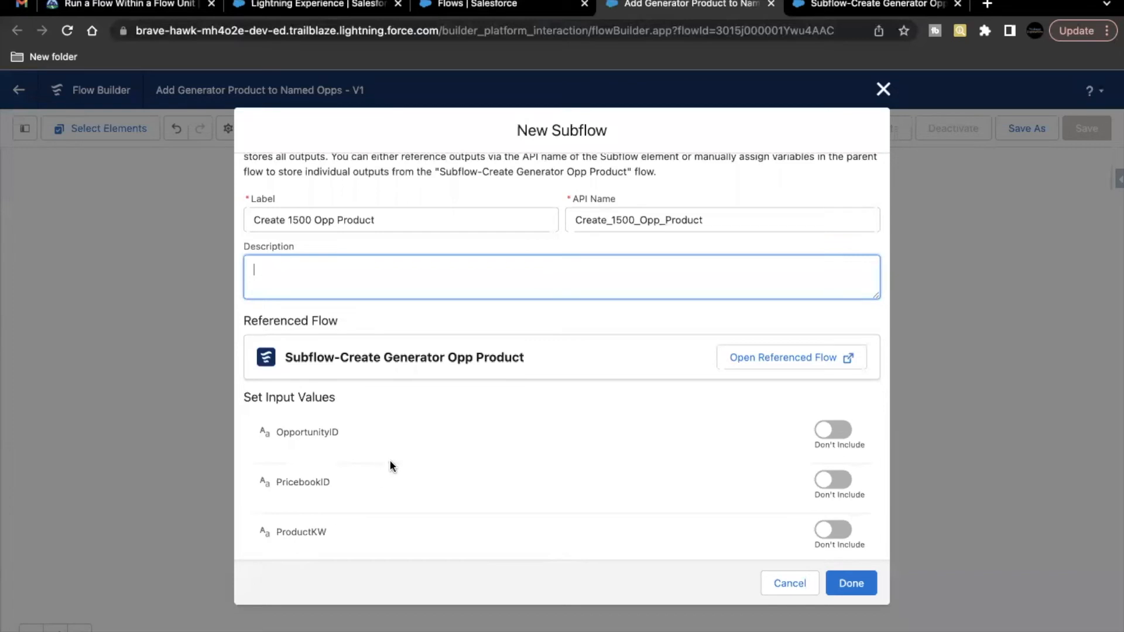
click(832, 430)
click(831, 494)
scroll(837, 526, down, 2)
click(837, 518)
scroll(719, 501, down, 1)
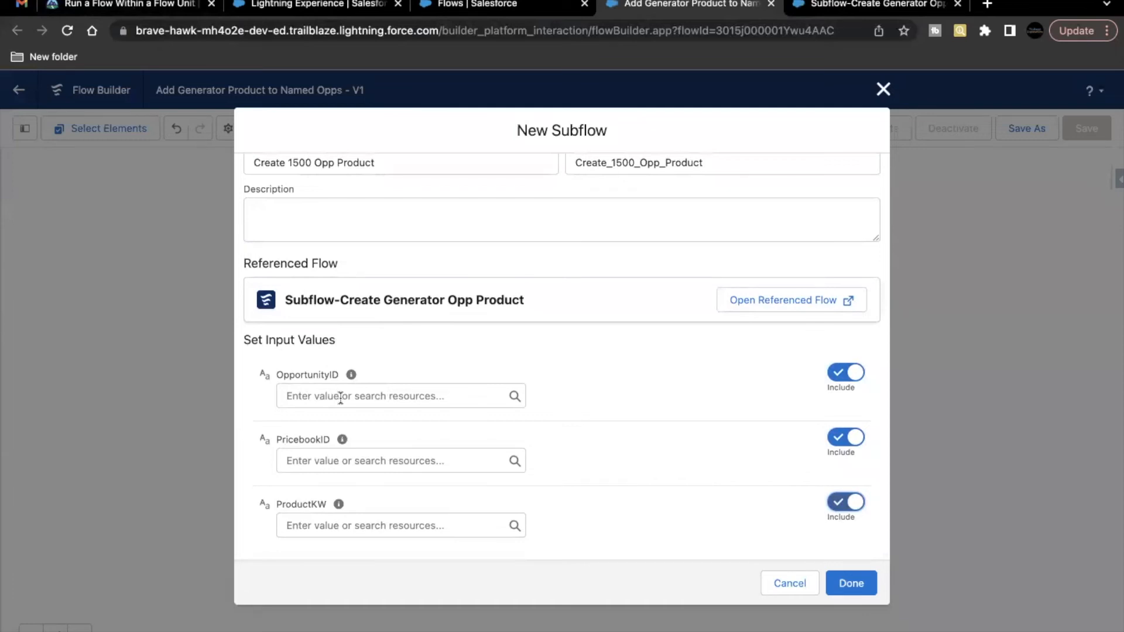
scroll(341, 397, up, 3)
drag(353, 185, 566, 186)
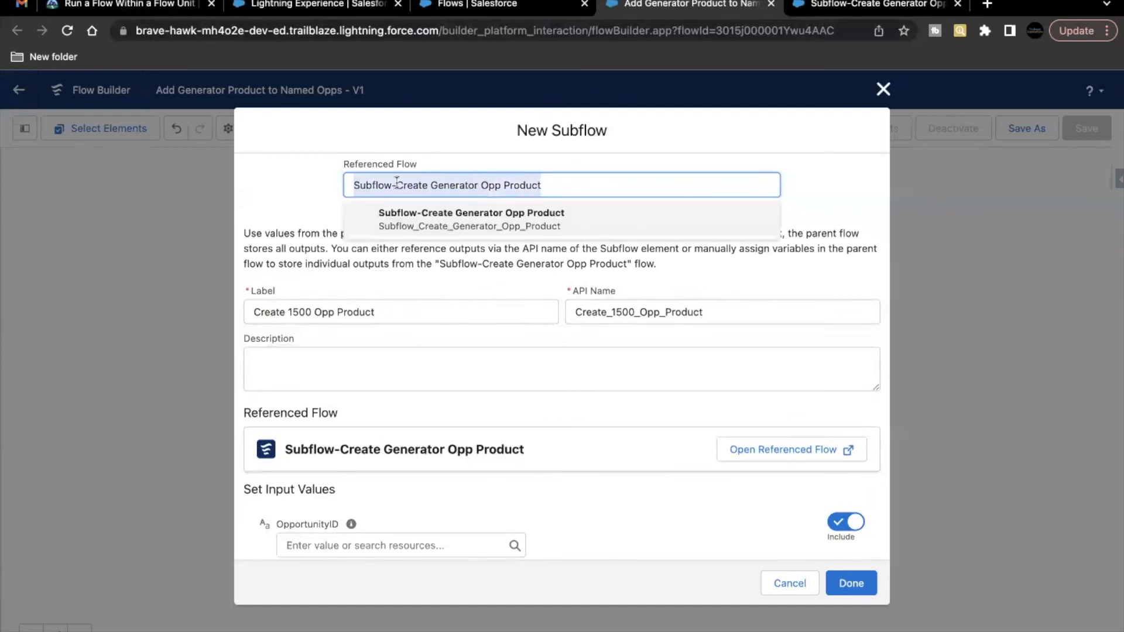
drag(342, 165, 441, 166)
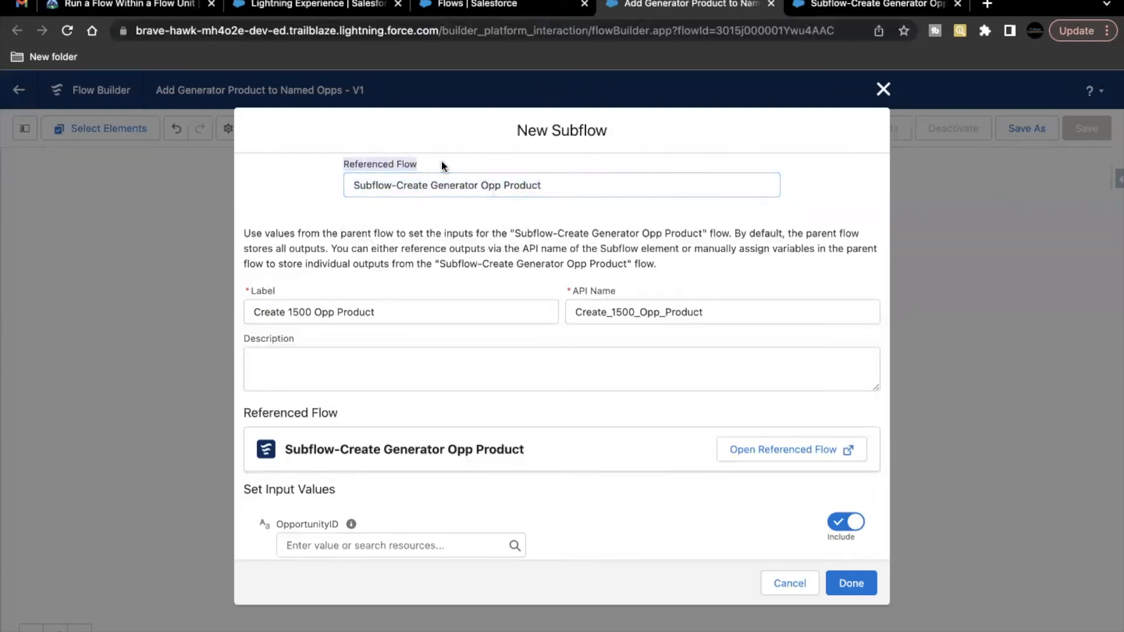
click(442, 166)
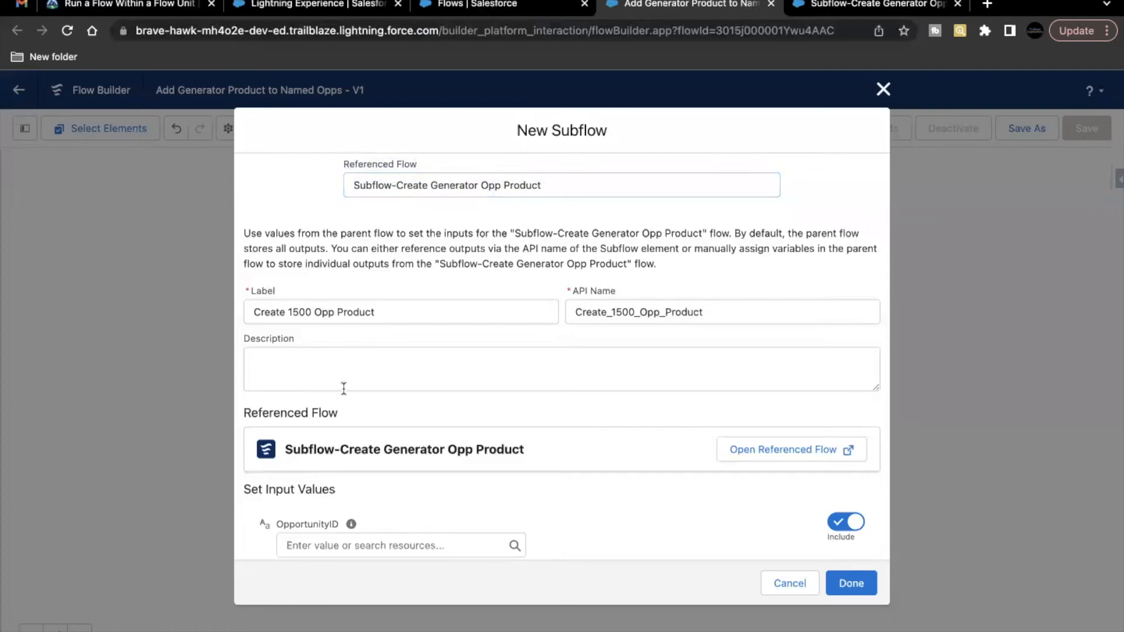
scroll(344, 388, down, 3)
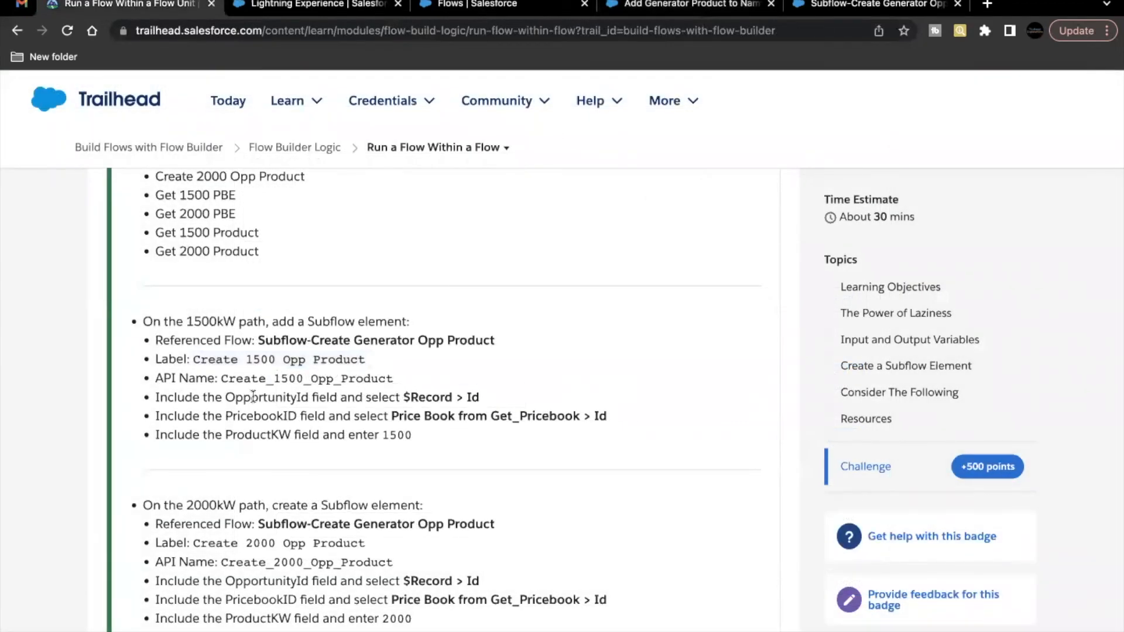
Set the subflow's OpportunityID input to $Record > Id, following the Trailhead instructions.
drag(235, 397, 284, 396)
click(283, 397)
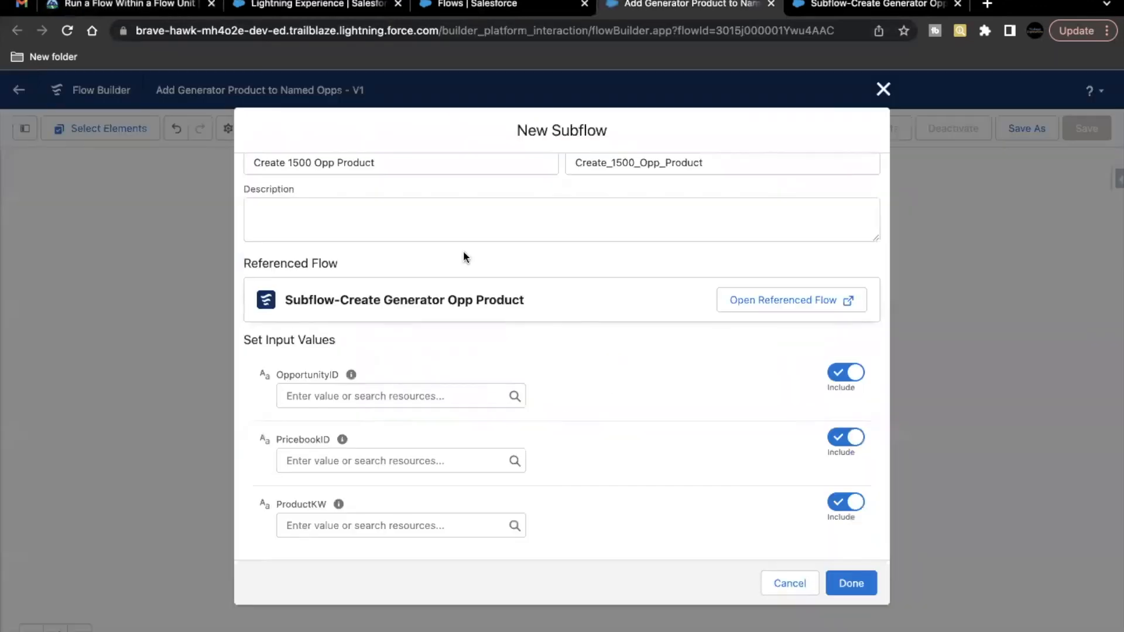
click(407, 398)
text(rec)
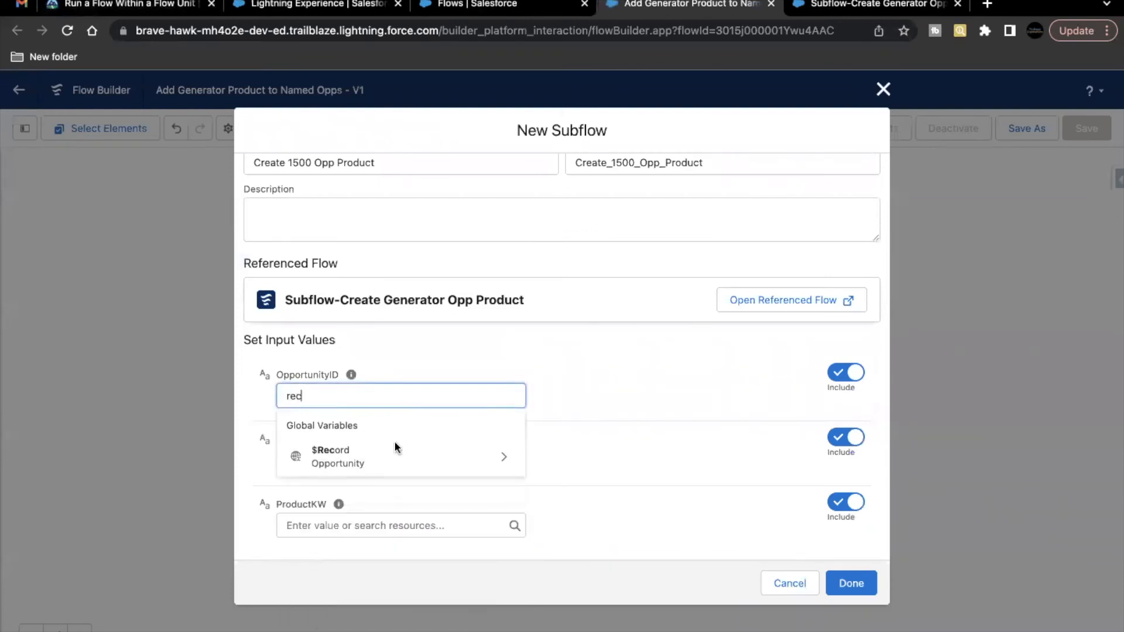
click(398, 454)
text(U)
key(BackSpace)
text(Id)
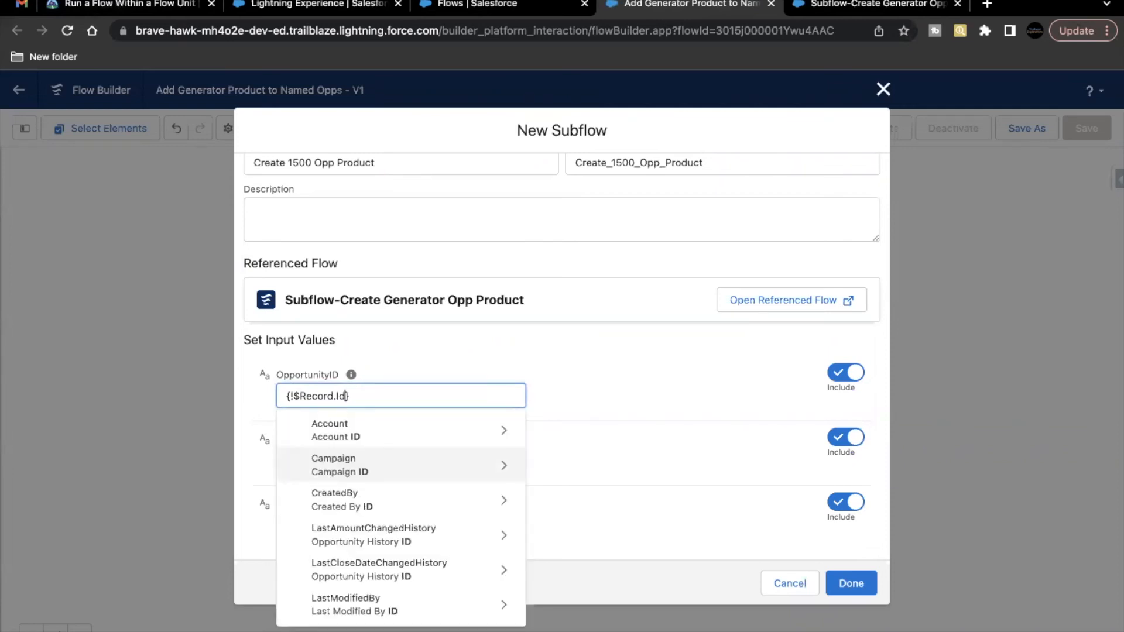
scroll(454, 526, down, 8)
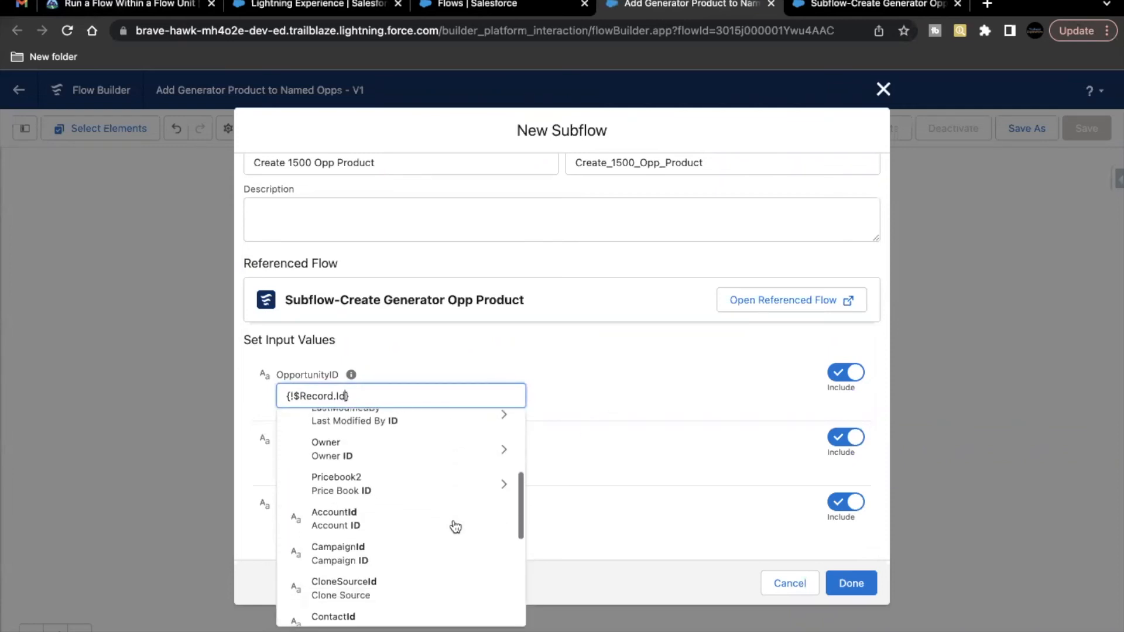
click(410, 428)
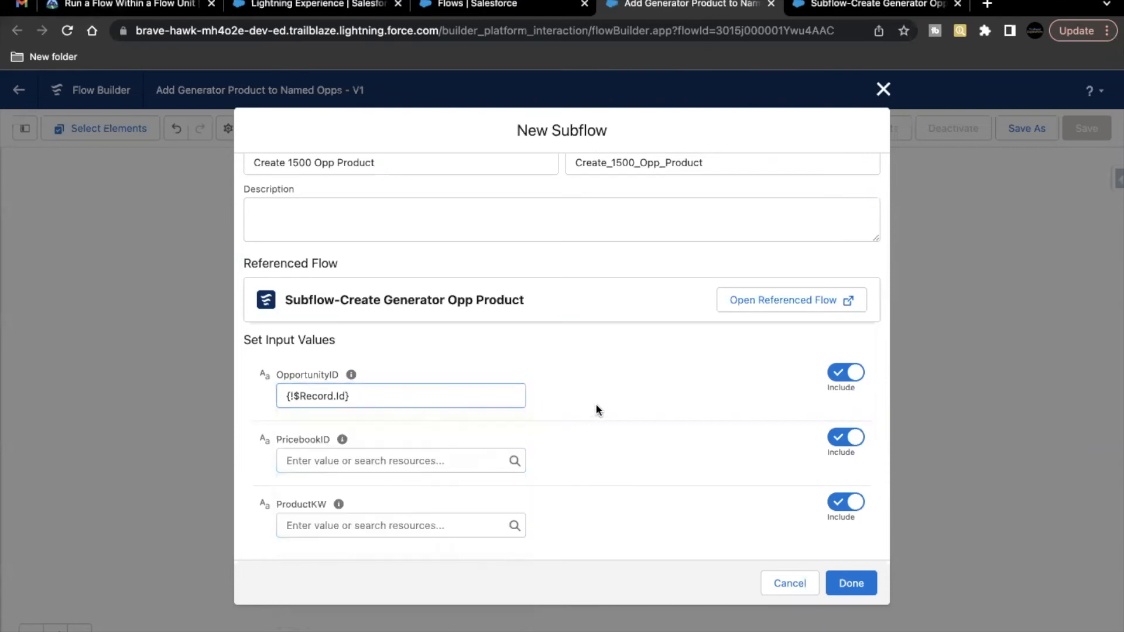
Check the Trailhead PricebookID instruction and set that subflow input to Price Book from Get_Pricebook > Id.
click(162, 5)
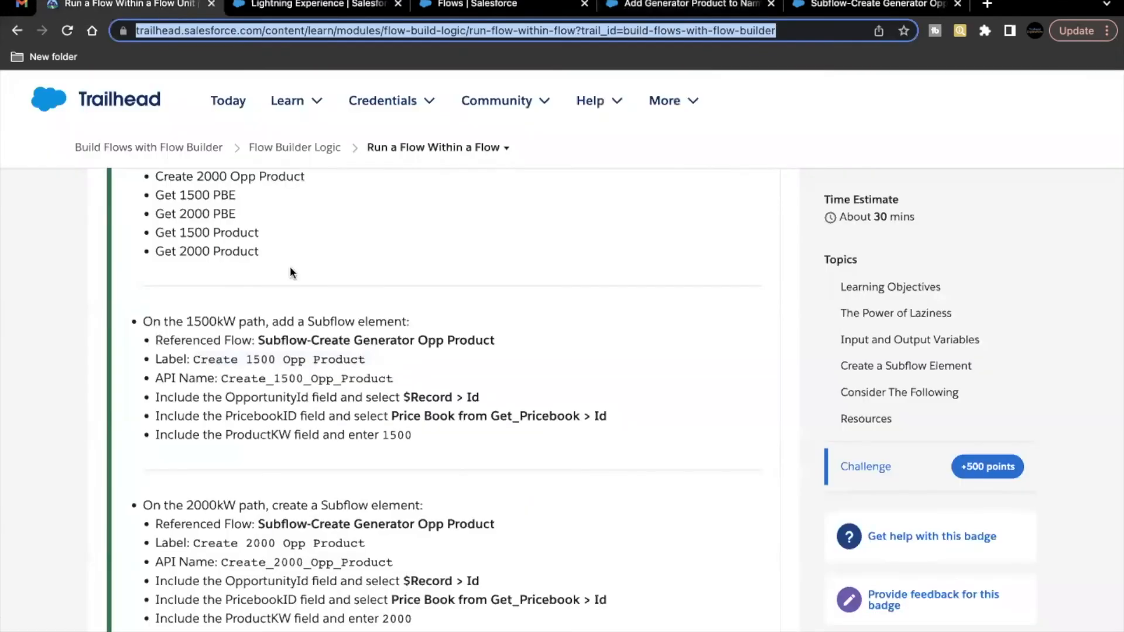
drag(237, 413, 285, 413)
click(447, 406)
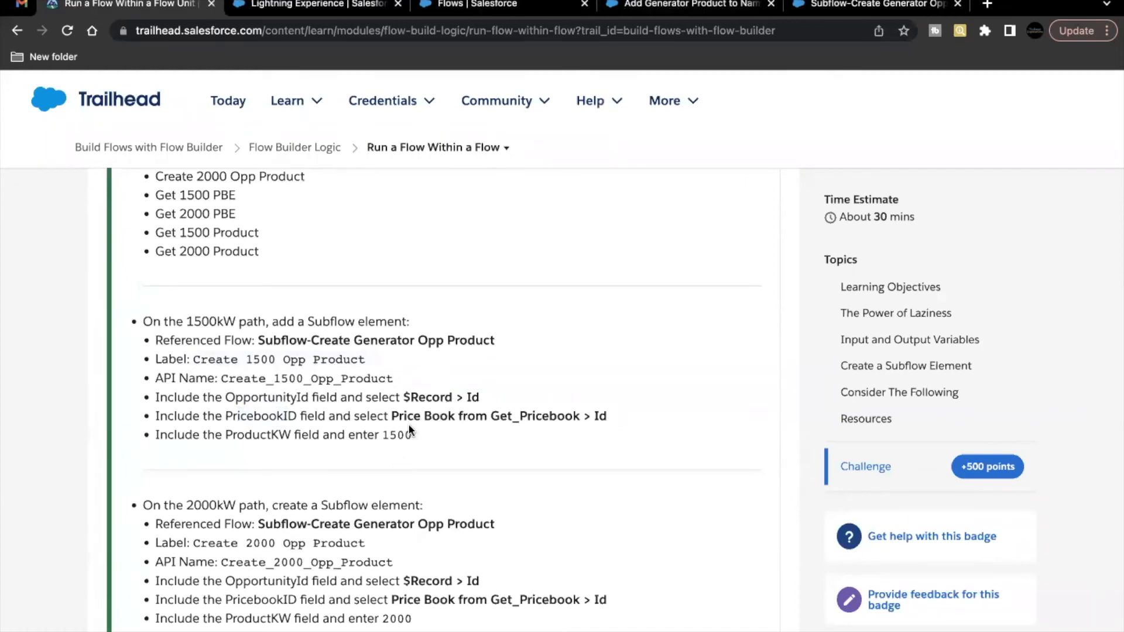
double_click(523, 417)
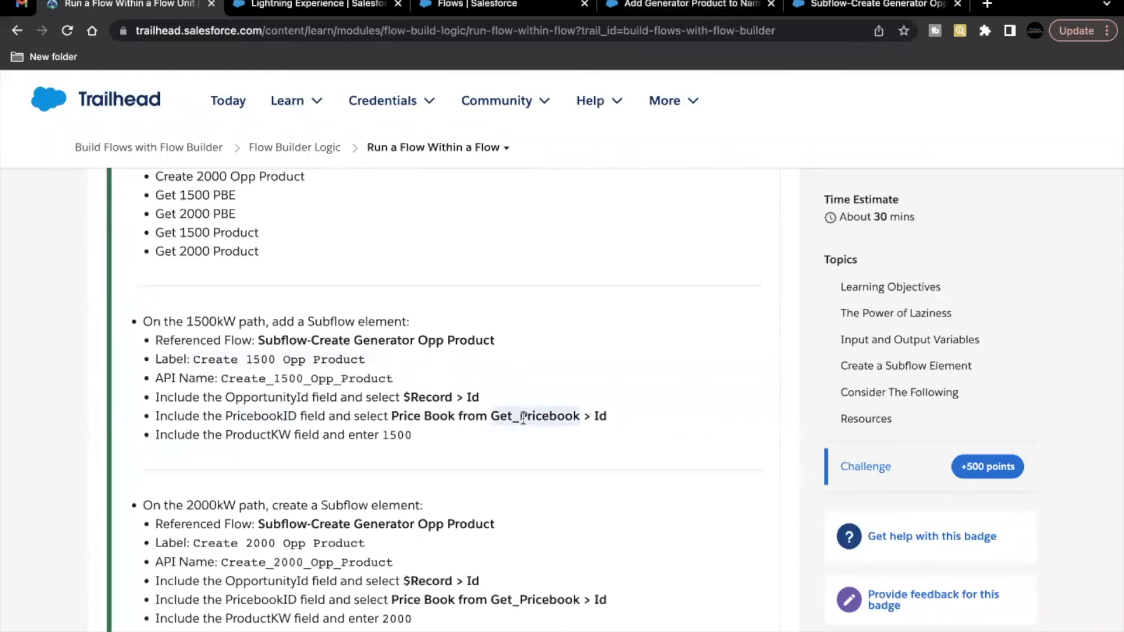
scroll(523, 418, up, 1)
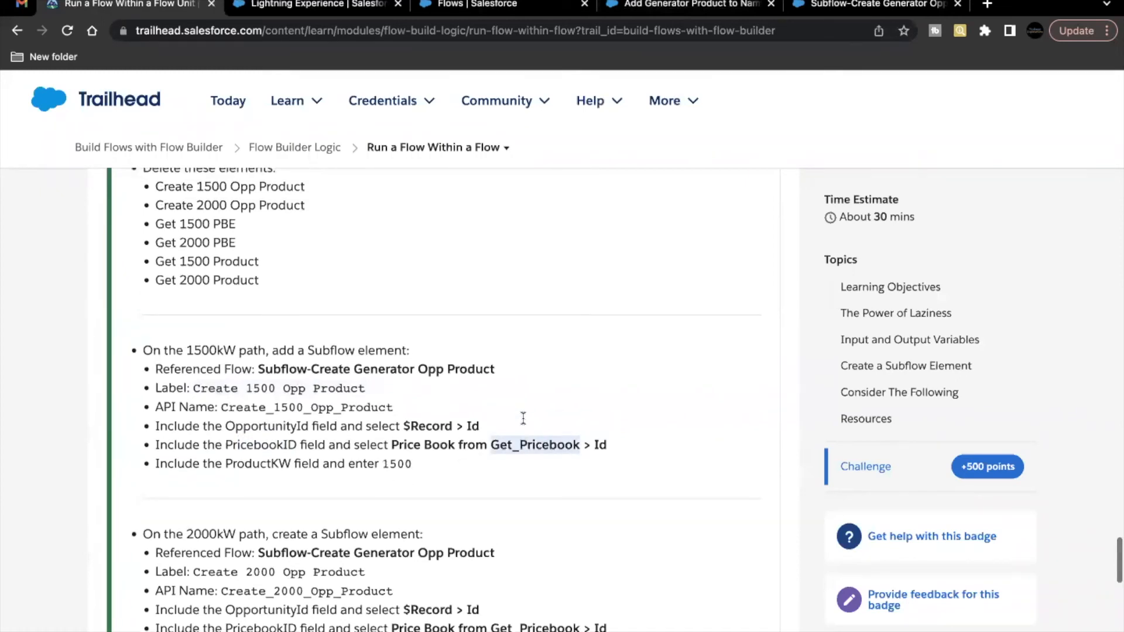
click(636, 16)
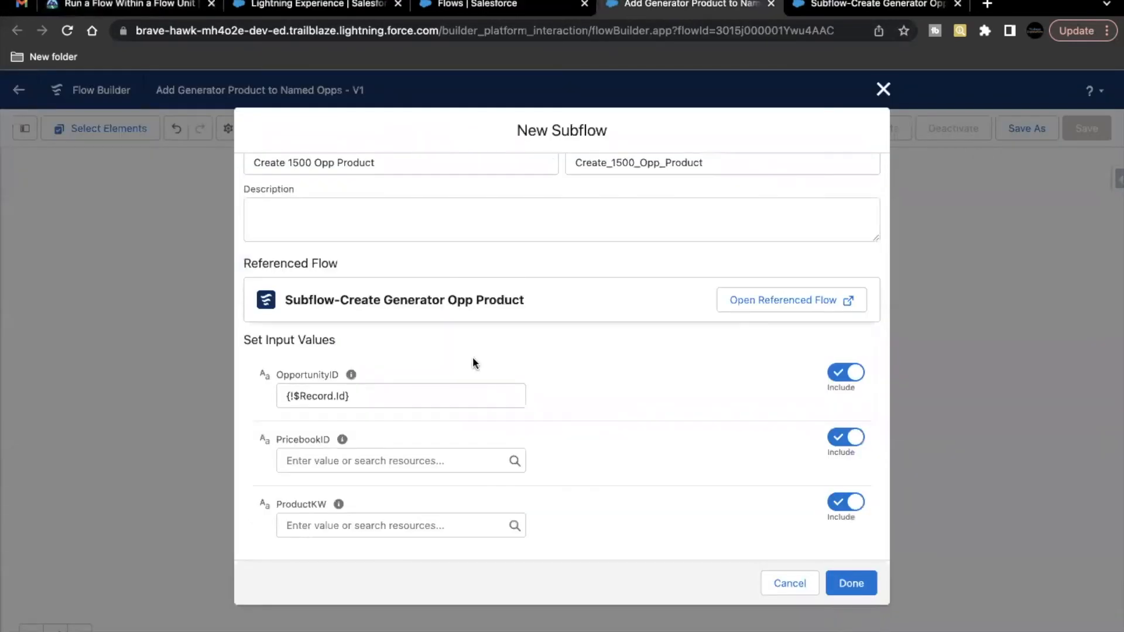
click(376, 461)
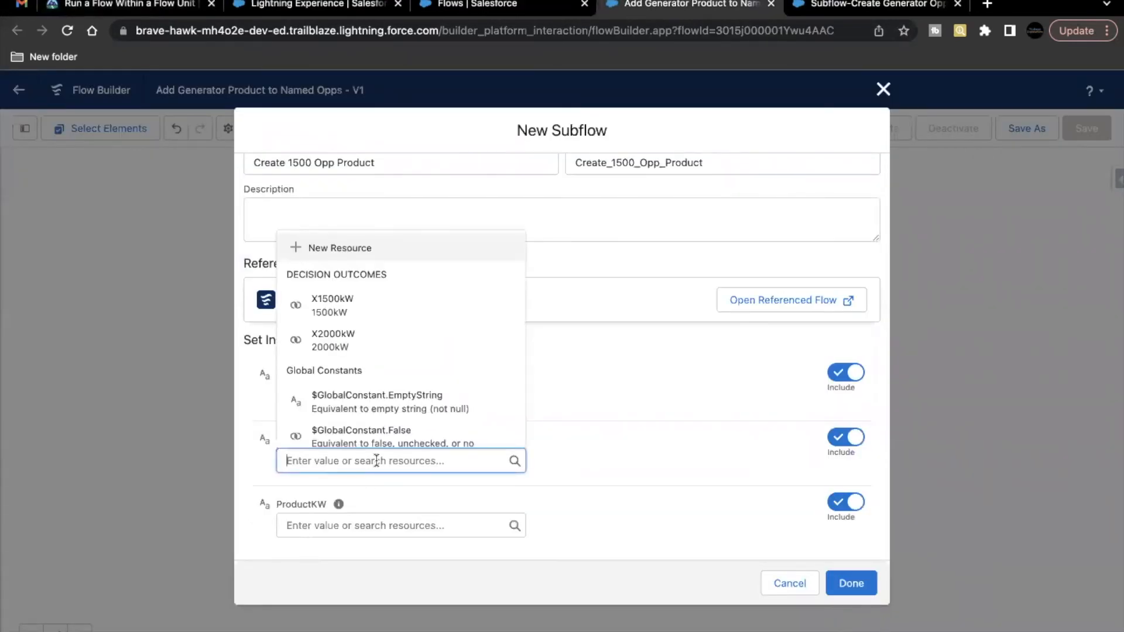
text(pri)
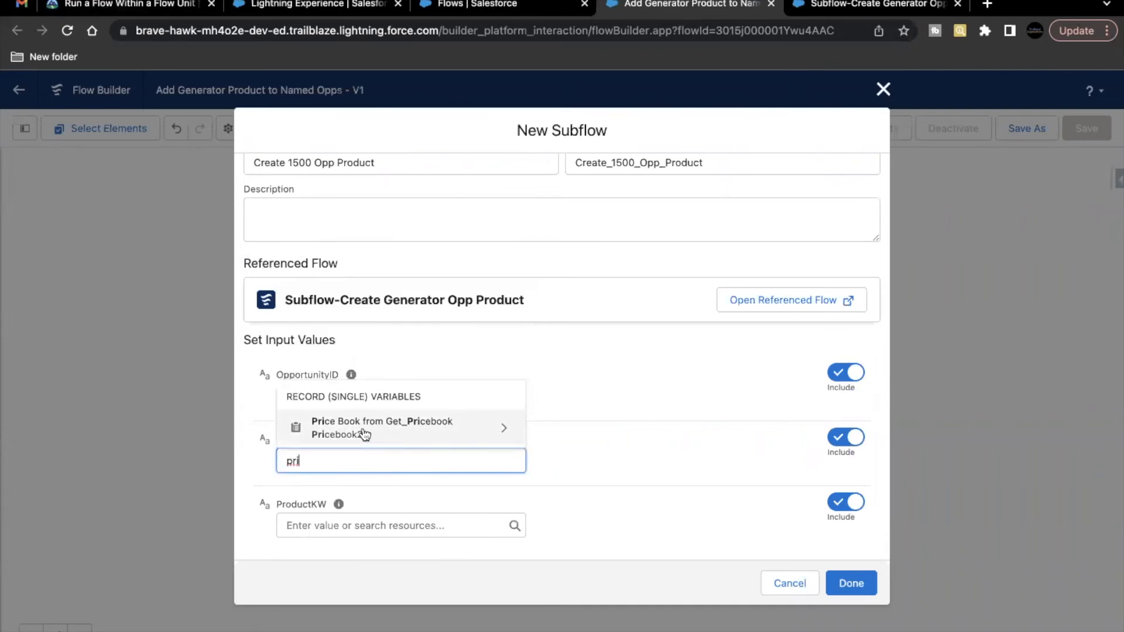
click(396, 434)
text(Id)
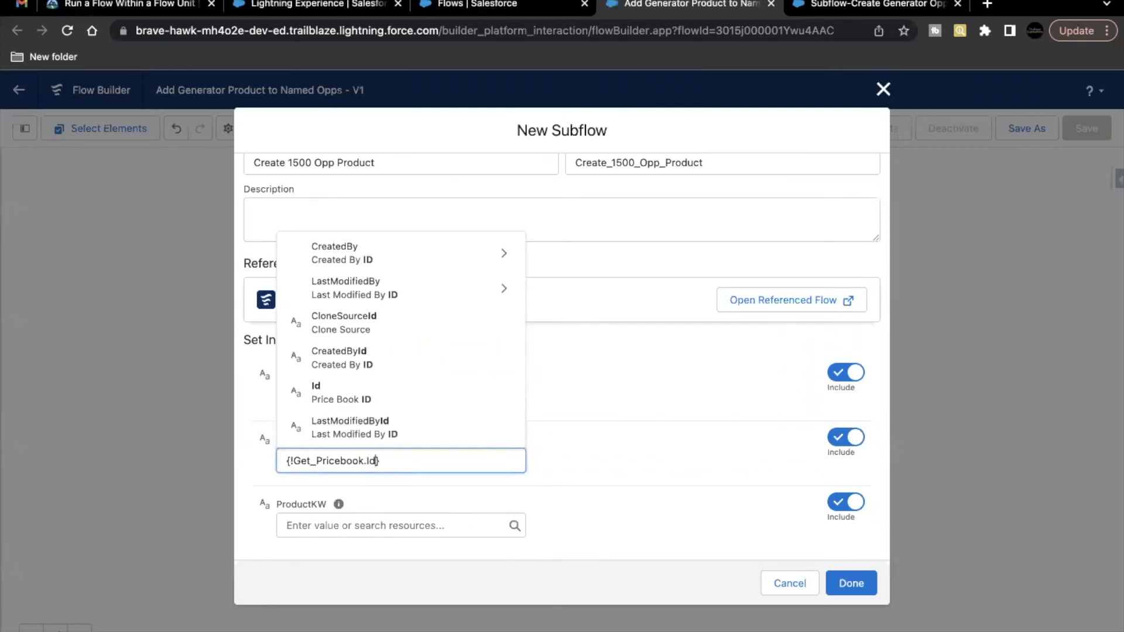
click(368, 393)
click(525, 444)
Set the subflow's ProductKW input to 1500.
mouse_move(340, 441)
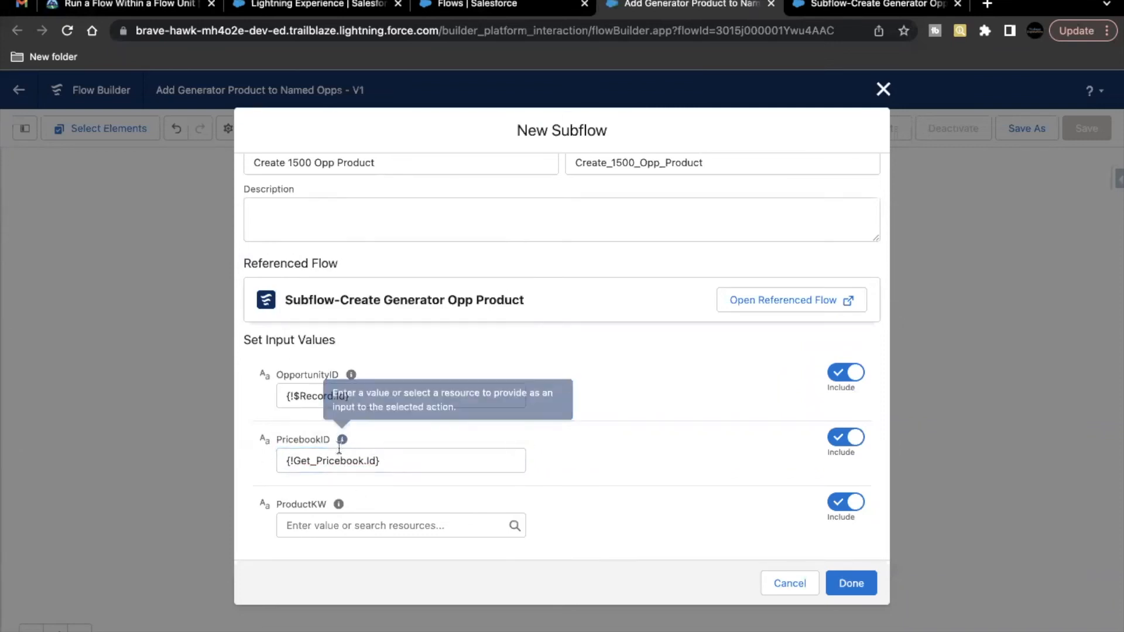
click(343, 525)
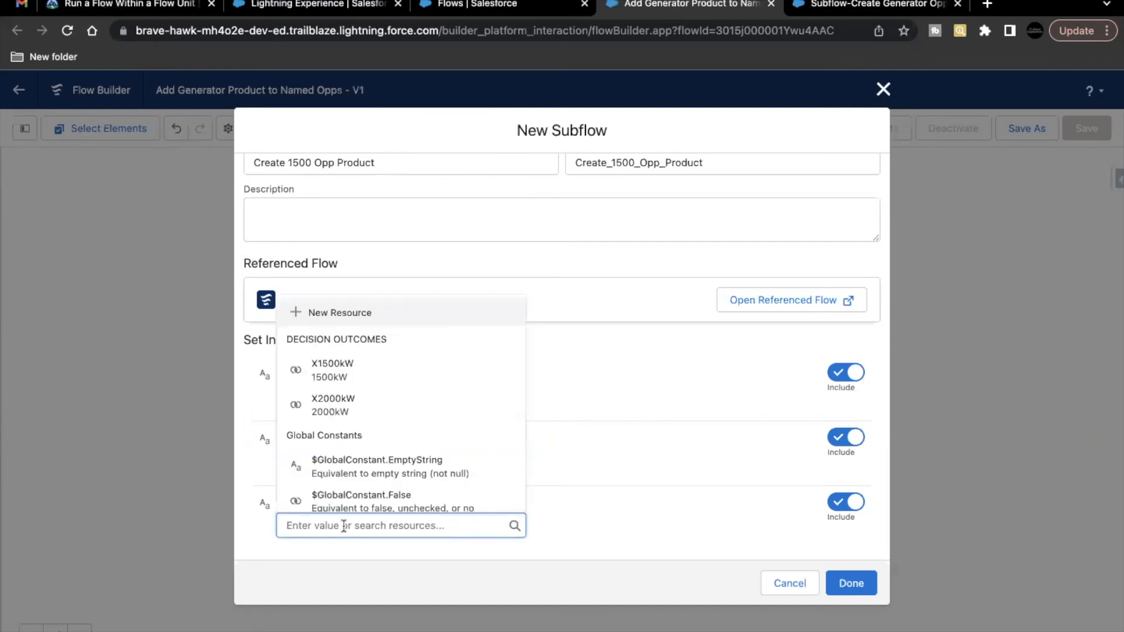
text(1500)
click(568, 480)
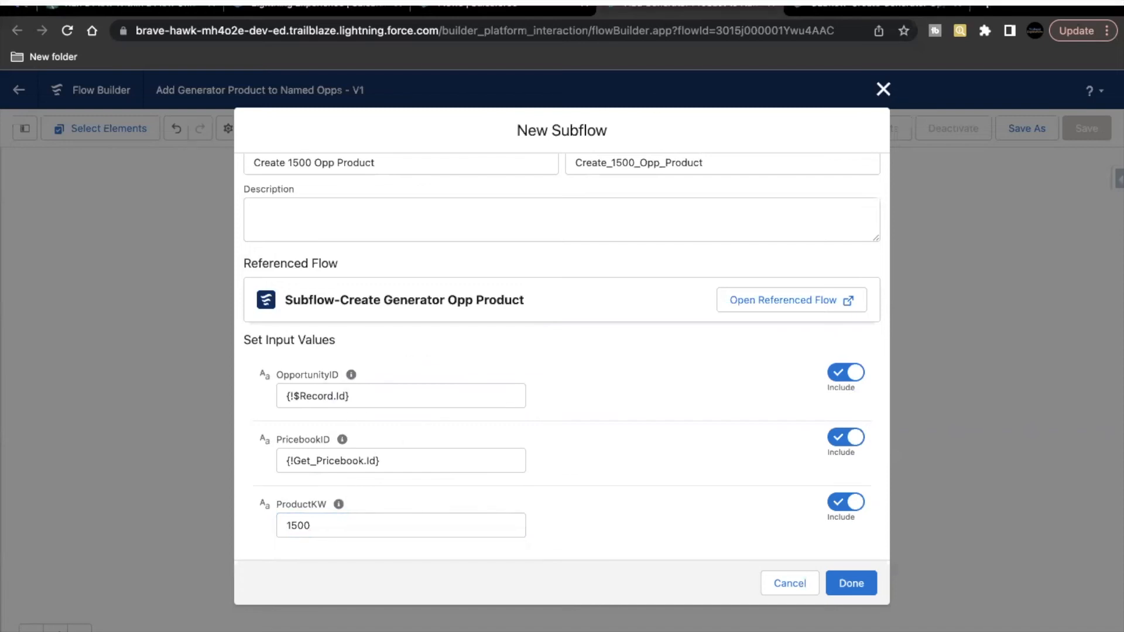
Examine the filter conditions of the Get PBE element in the Subflow-Create Generator Opp Product flow, and return to the parent flow.
click(877, 8)
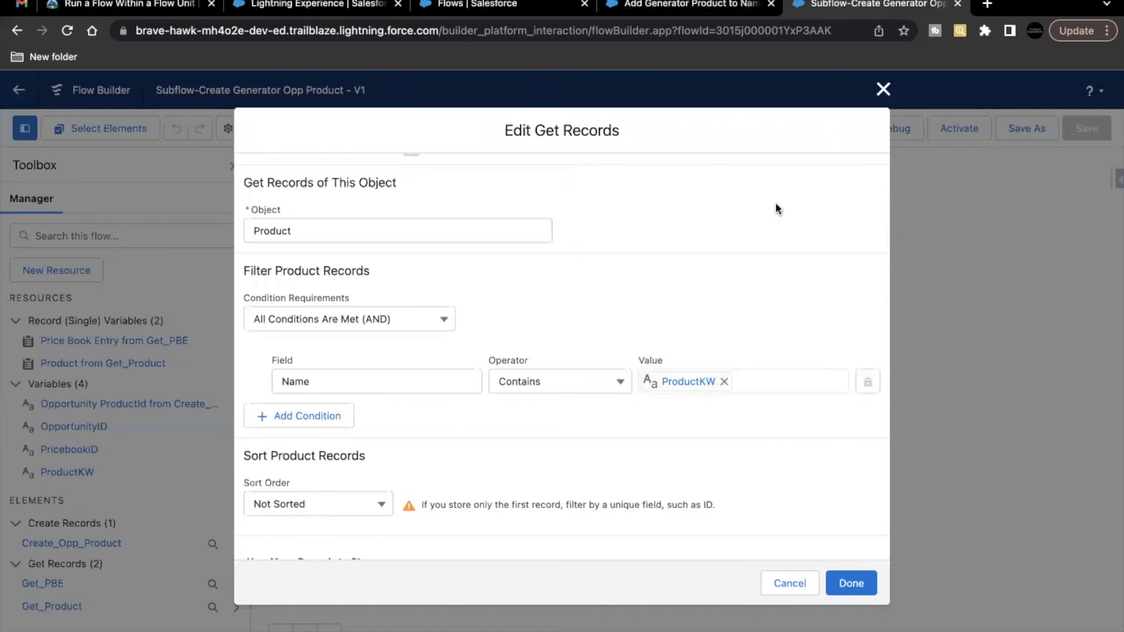
click(882, 89)
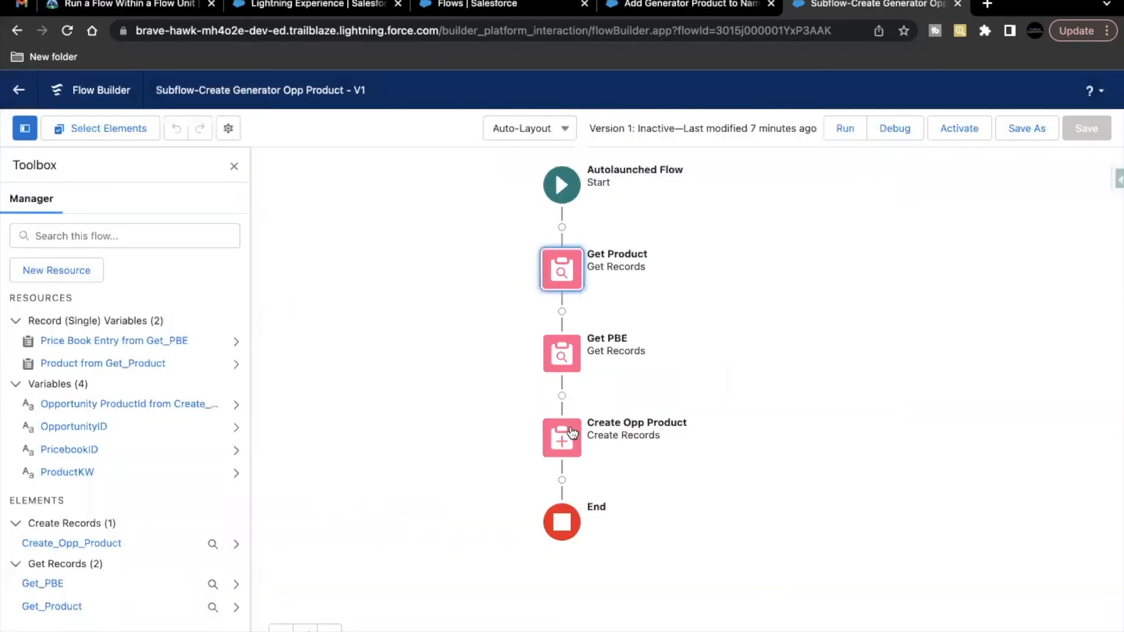
double_click(574, 357)
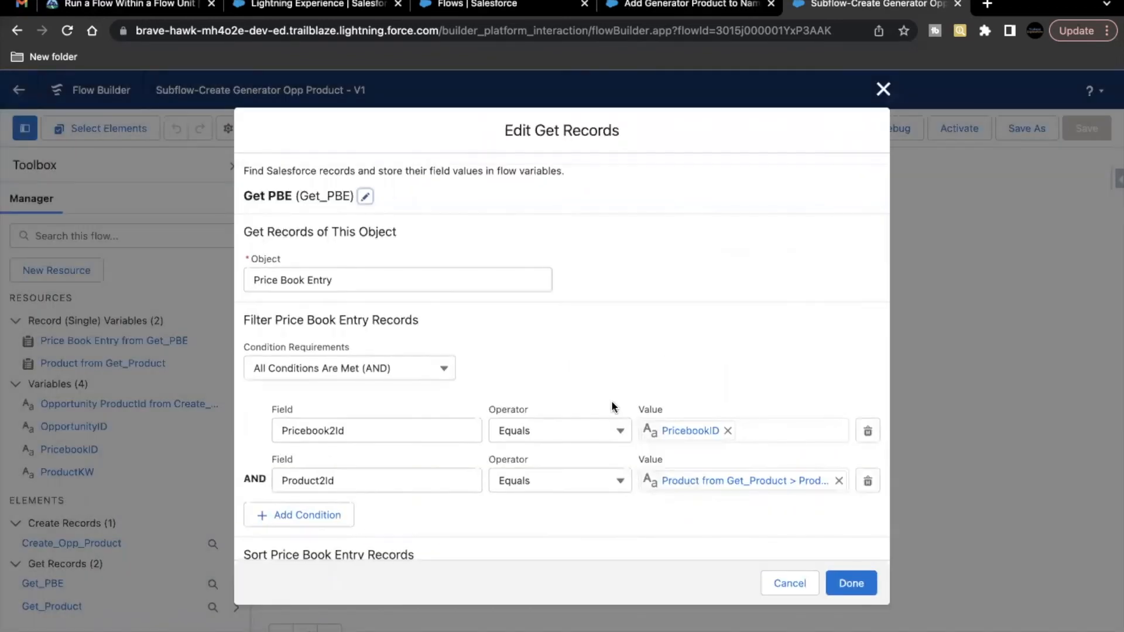
scroll(612, 405, down, 1)
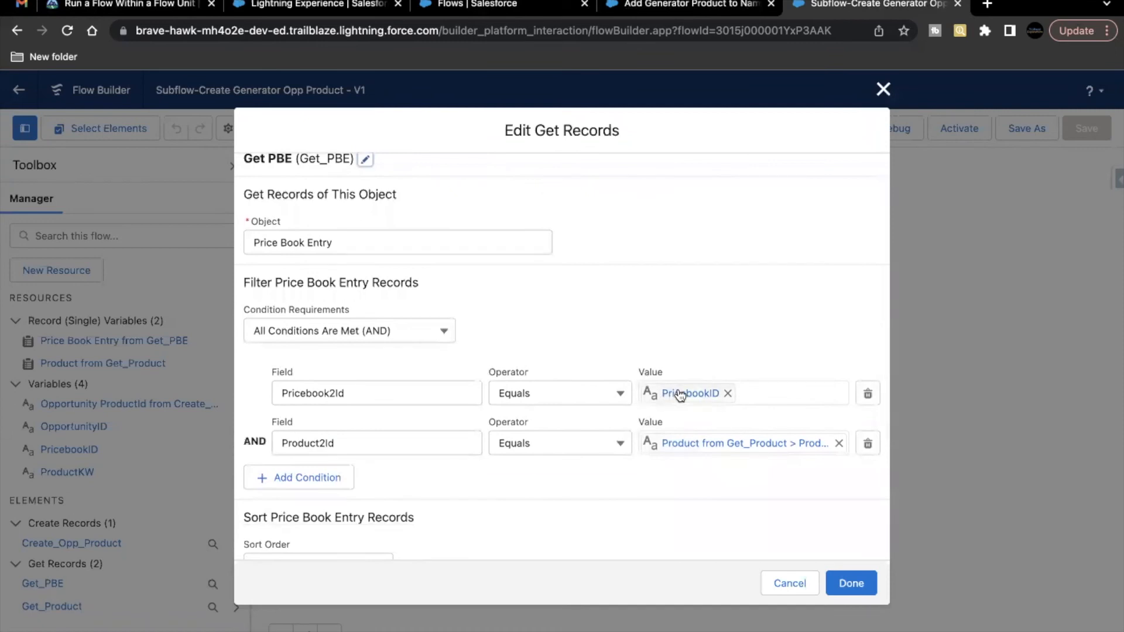
click(685, 5)
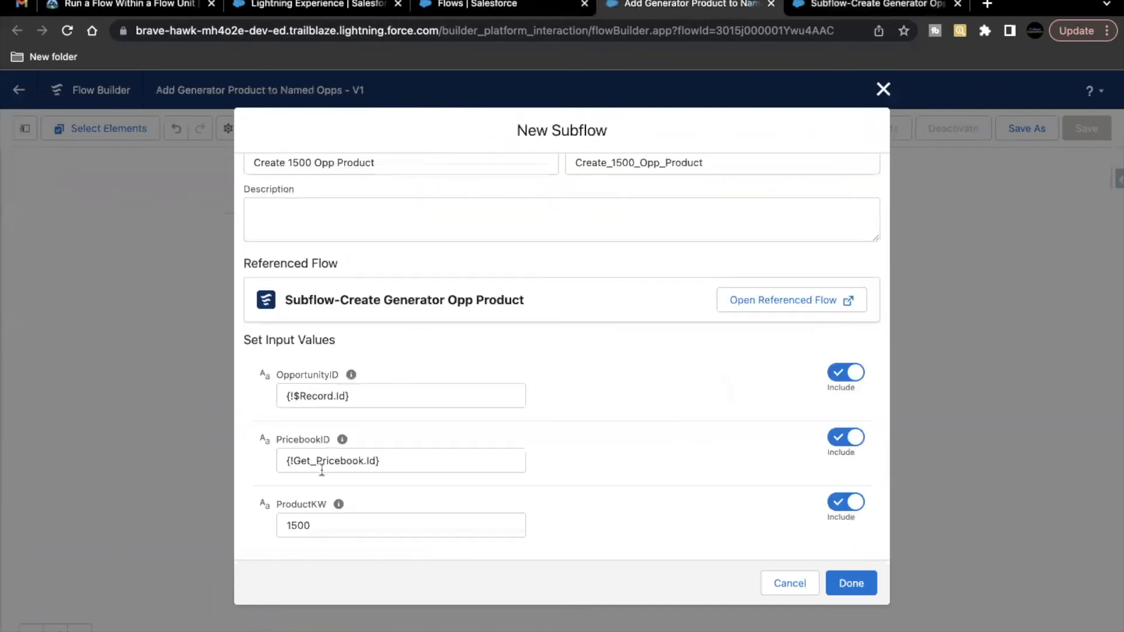
Finish adding the Create 1500 Opp Product subflow to the 1500kW path.
click(851, 583)
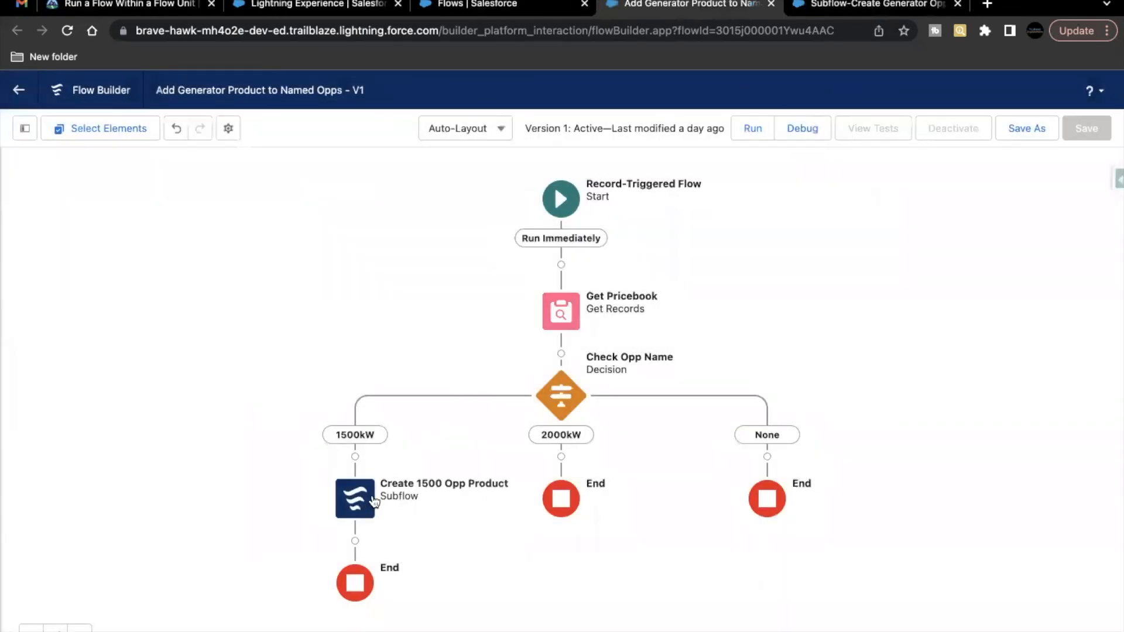
click(350, 505)
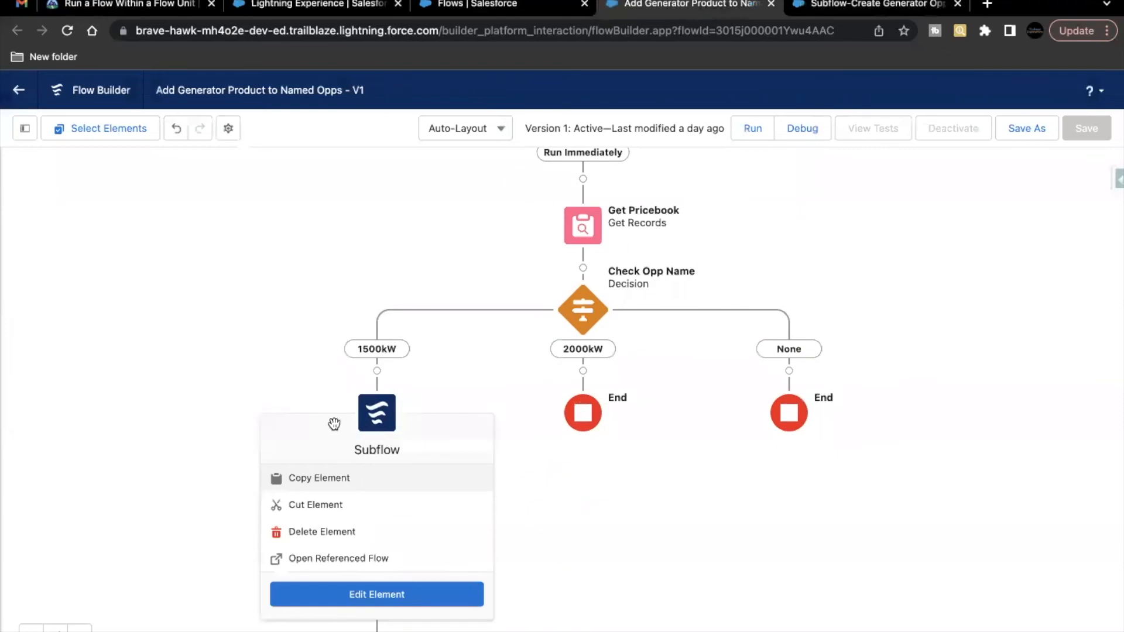
click(228, 404)
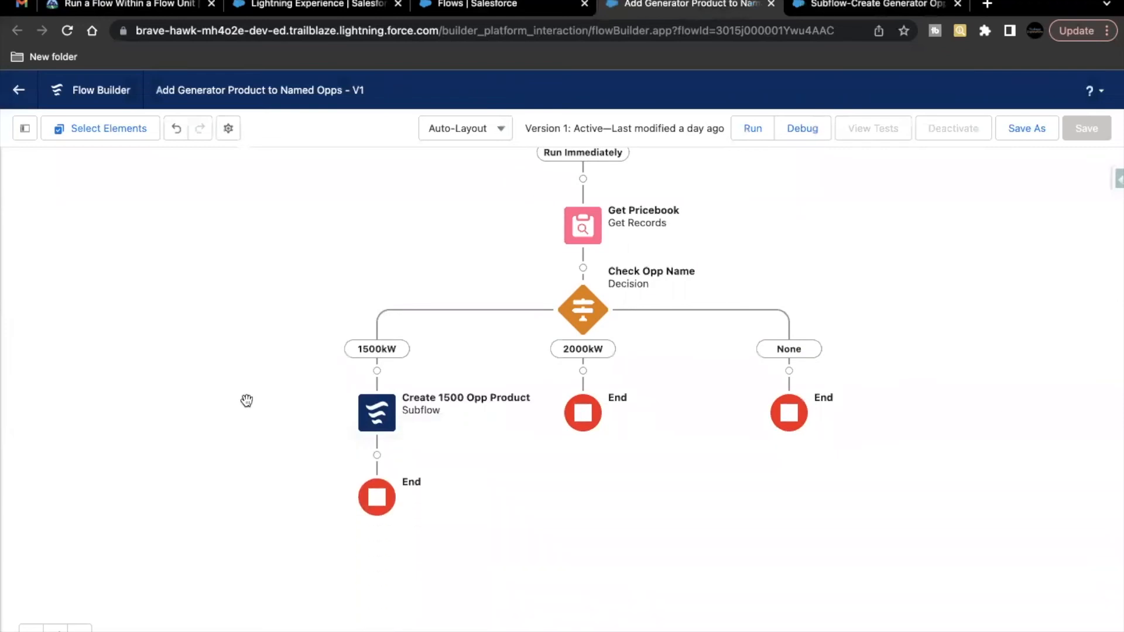
Check the Trailhead requirements for the 2000kW path's subflow and copy the label text "2000 Opp Product".
click(188, 7)
scroll(336, 473, down, 3)
drag(204, 384, 494, 402)
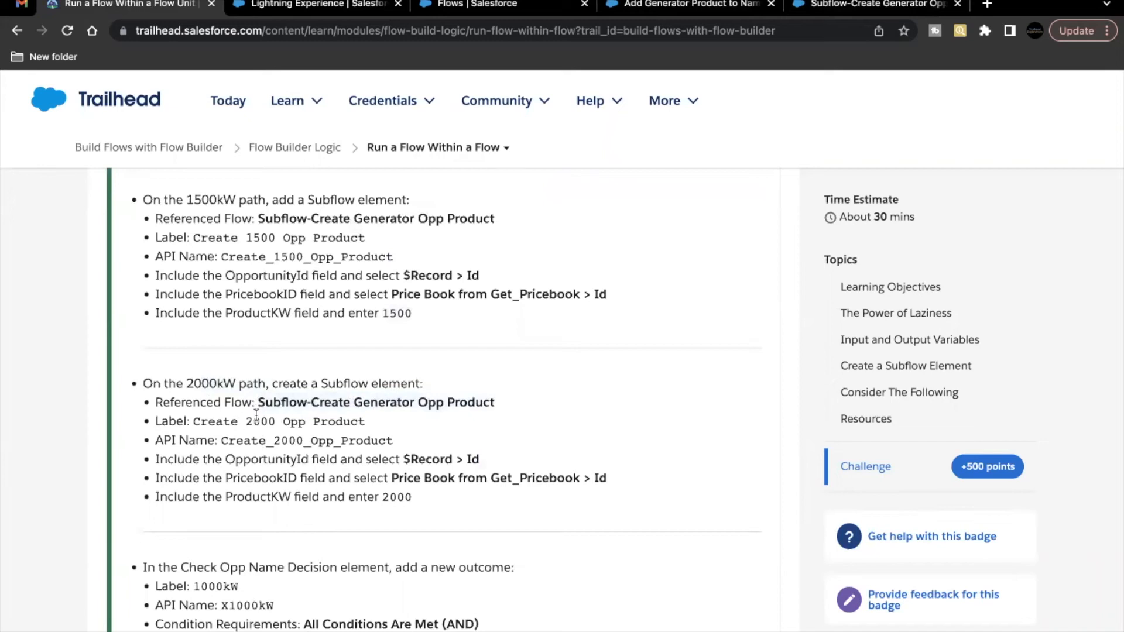
drag(246, 421, 395, 423)
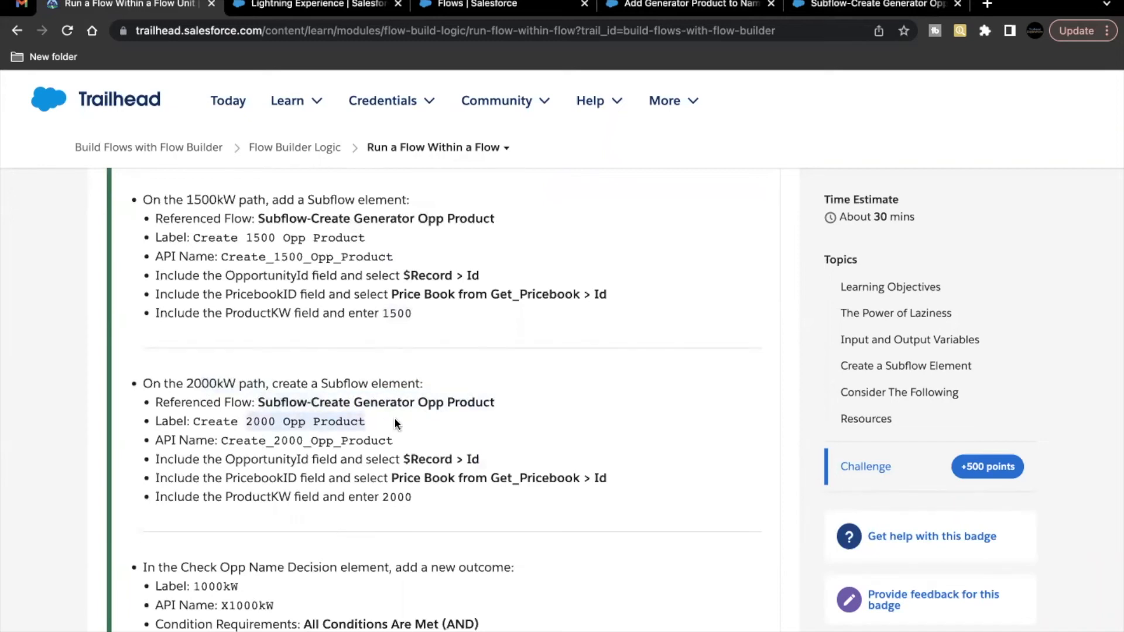
Add a subflow labelled "2000 Opp Product" to the parent flow's 2000kW path, referencing Subflow-Create Generator Opp Product.
click(679, 5)
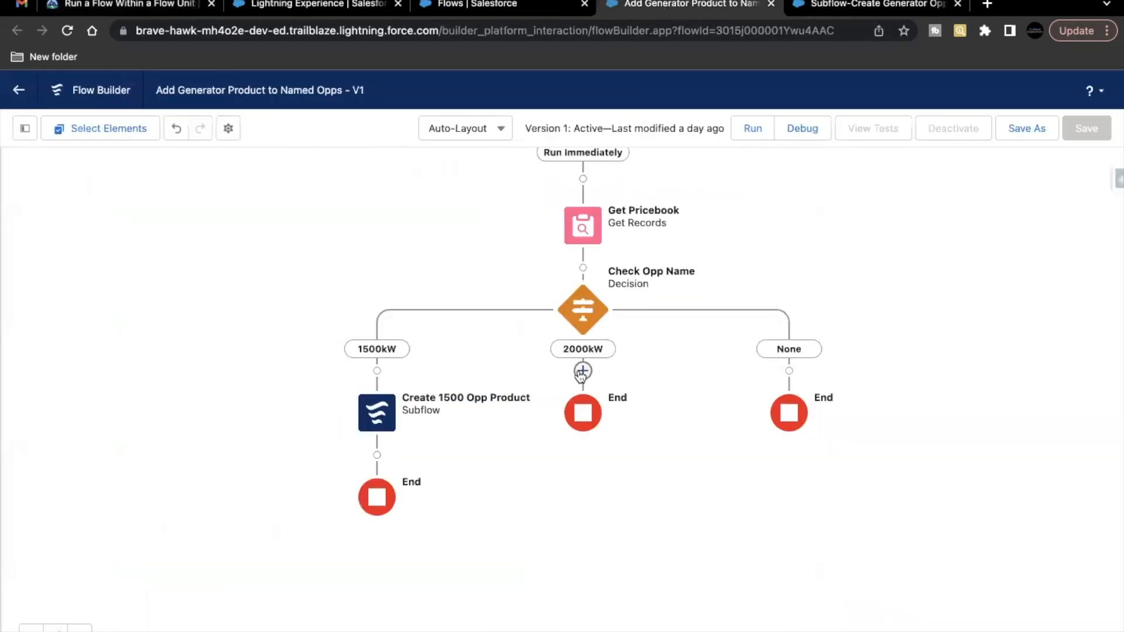
click(582, 369)
scroll(522, 571, down, 1)
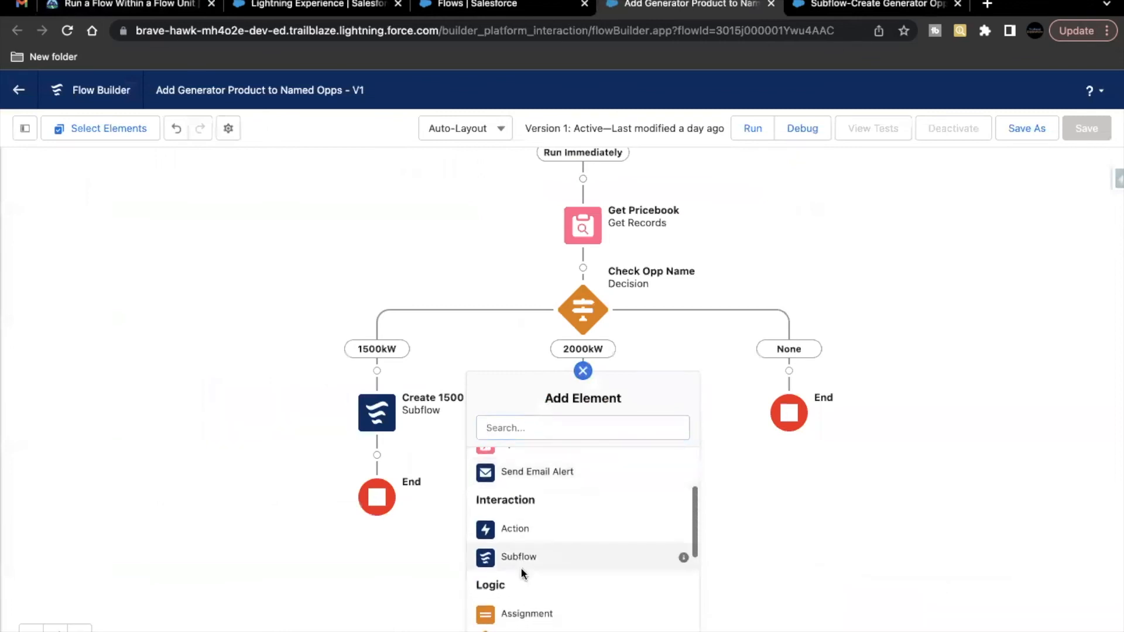
click(521, 569)
click(450, 265)
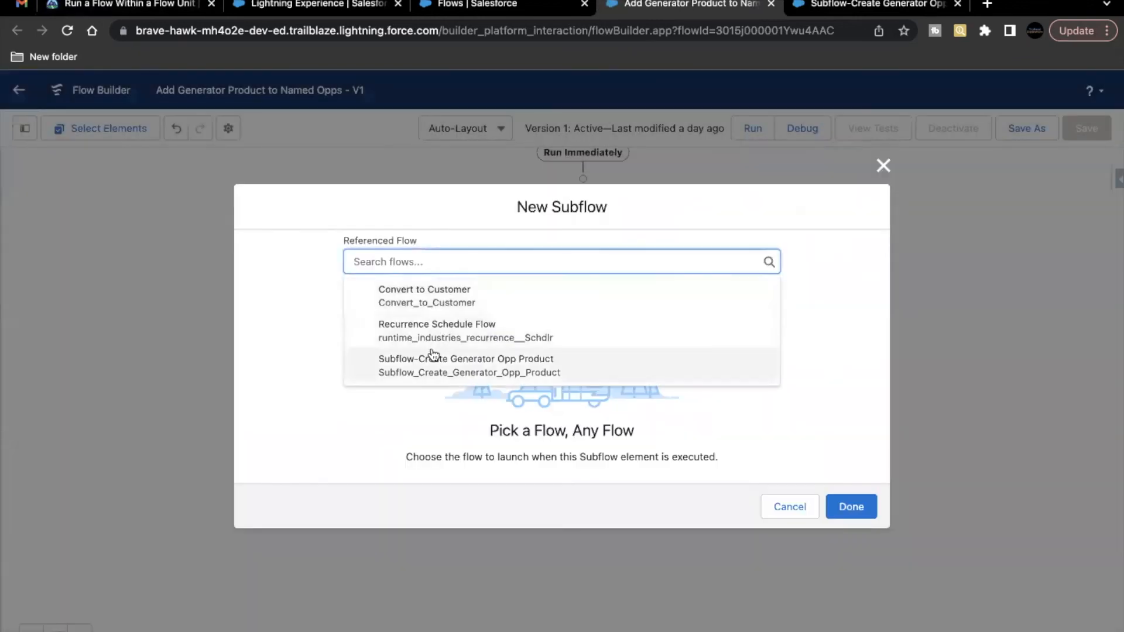
click(434, 370)
click(377, 321)
text(2000 Opp Product)
click(445, 325)
Include the OpportunityID, PricebookID and ProductKW input values in the 2000kW path's subflow.
scroll(445, 324, down, 2)
click(832, 429)
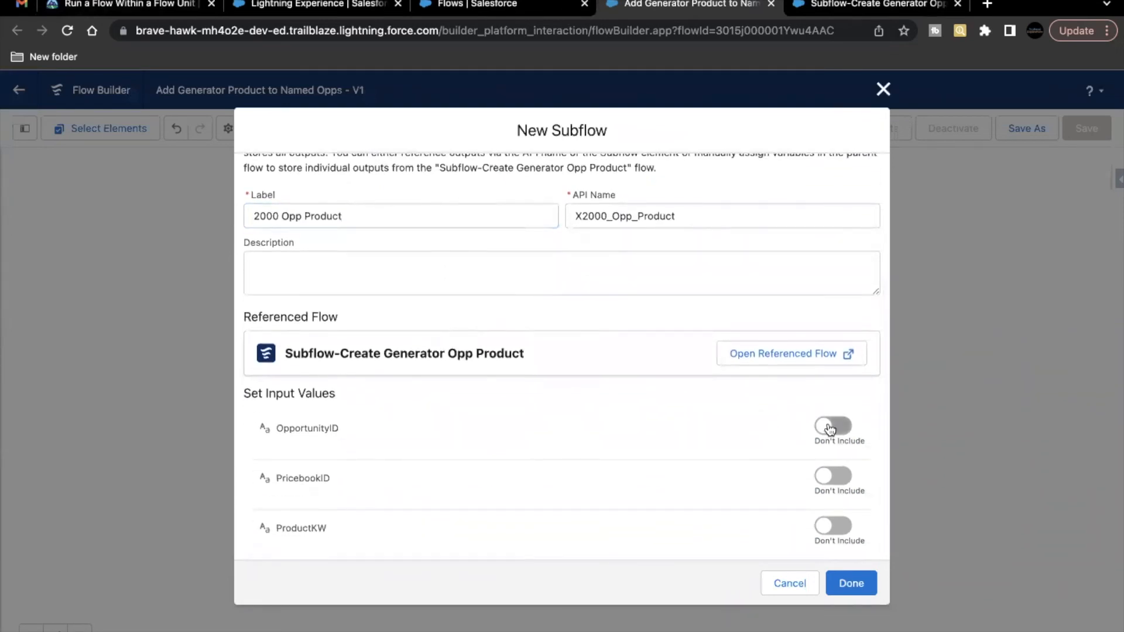
click(835, 511)
click(831, 553)
Set the 2000kW subflow's OpportunityID input to $Record > Id.
click(462, 449)
text($rec)
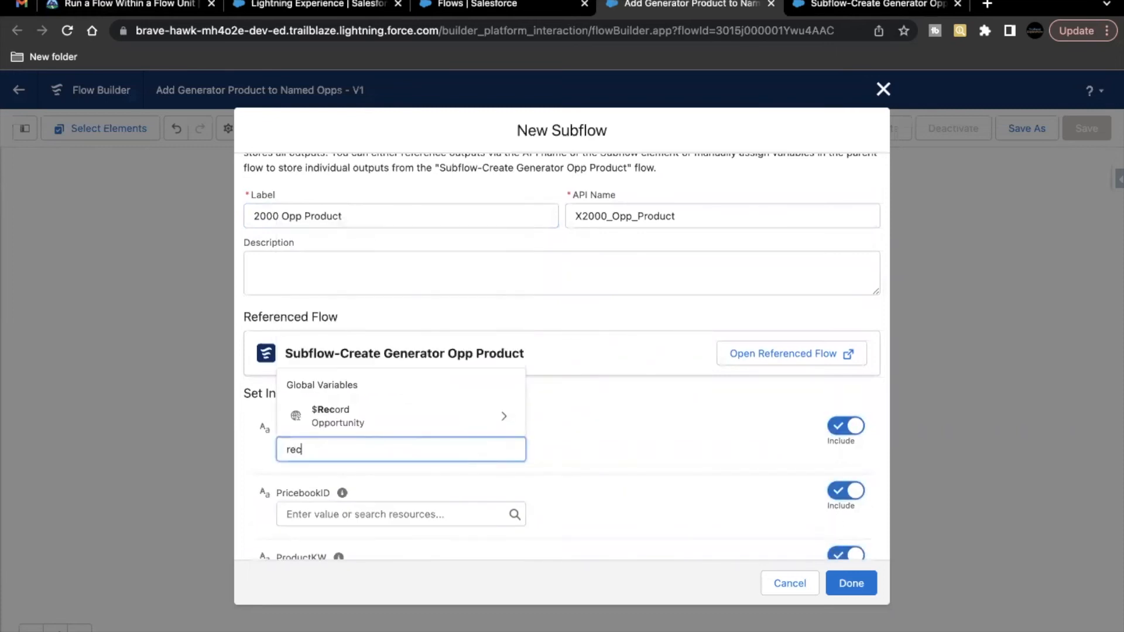
click(424, 414)
text(Id)
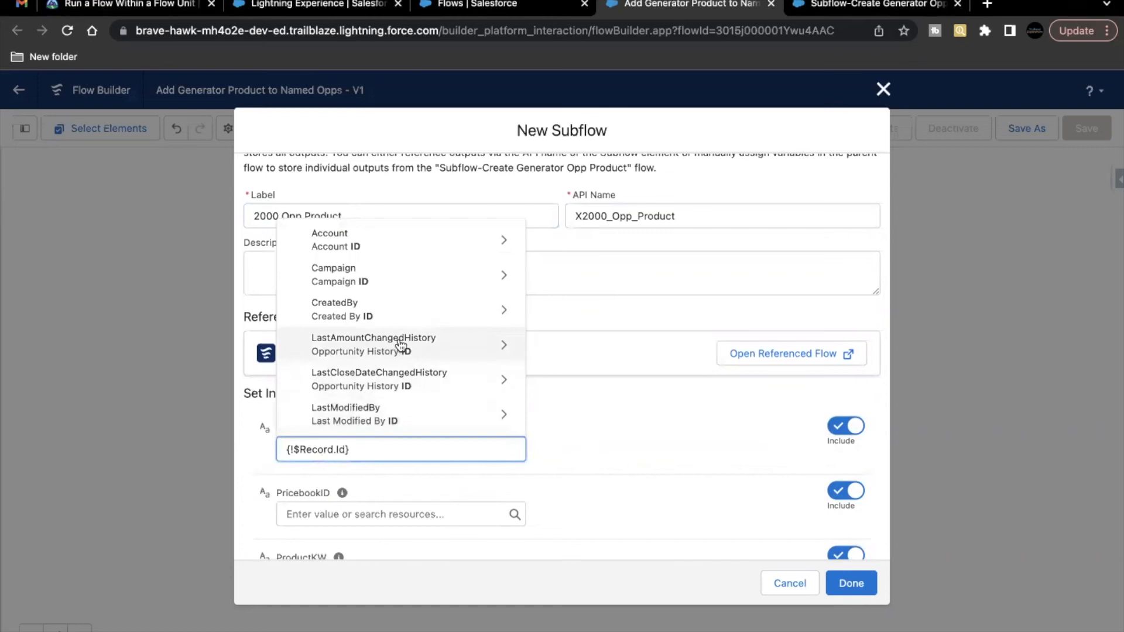
scroll(401, 346, down, 2)
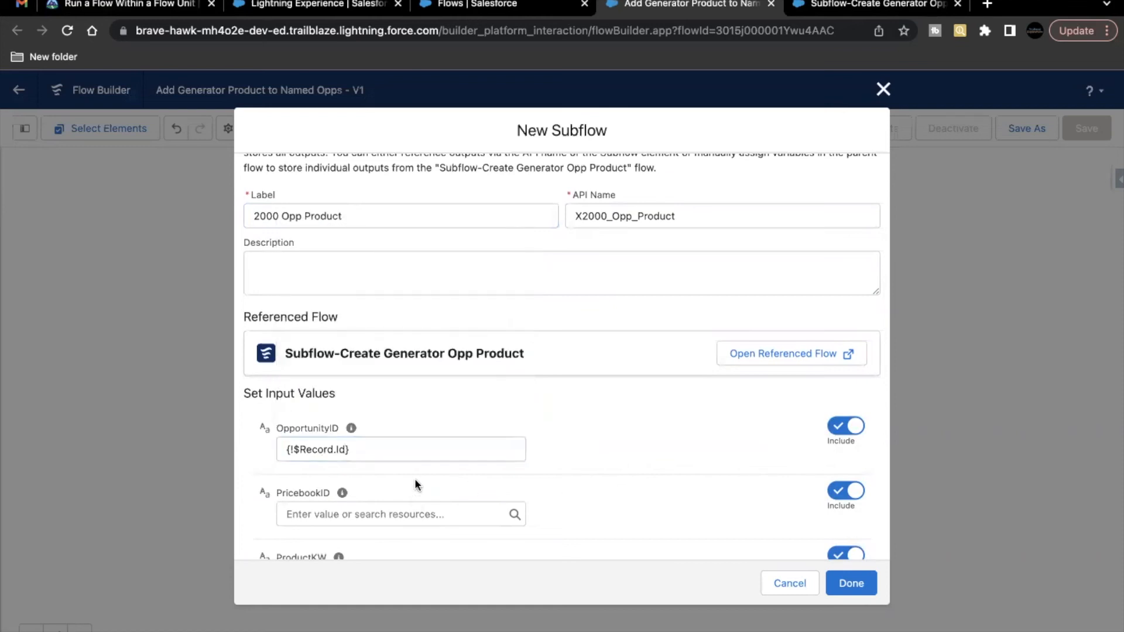
Set the 2000kW subflow's PricebookID input to Price Book from Get_Pricebook > Id.
click(367, 513)
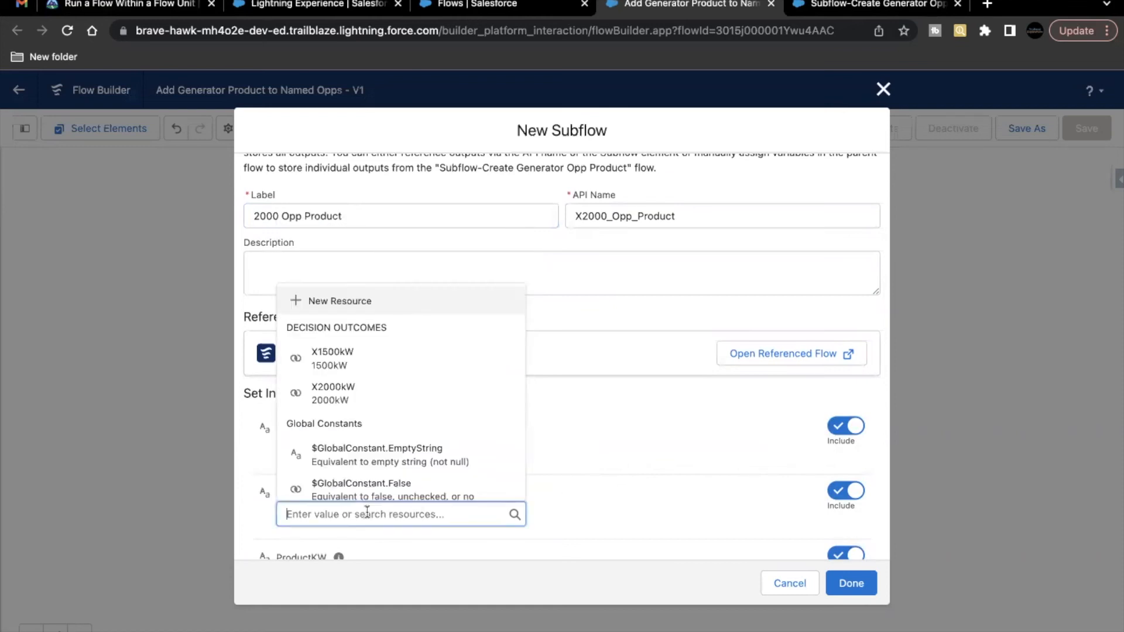
text(get)
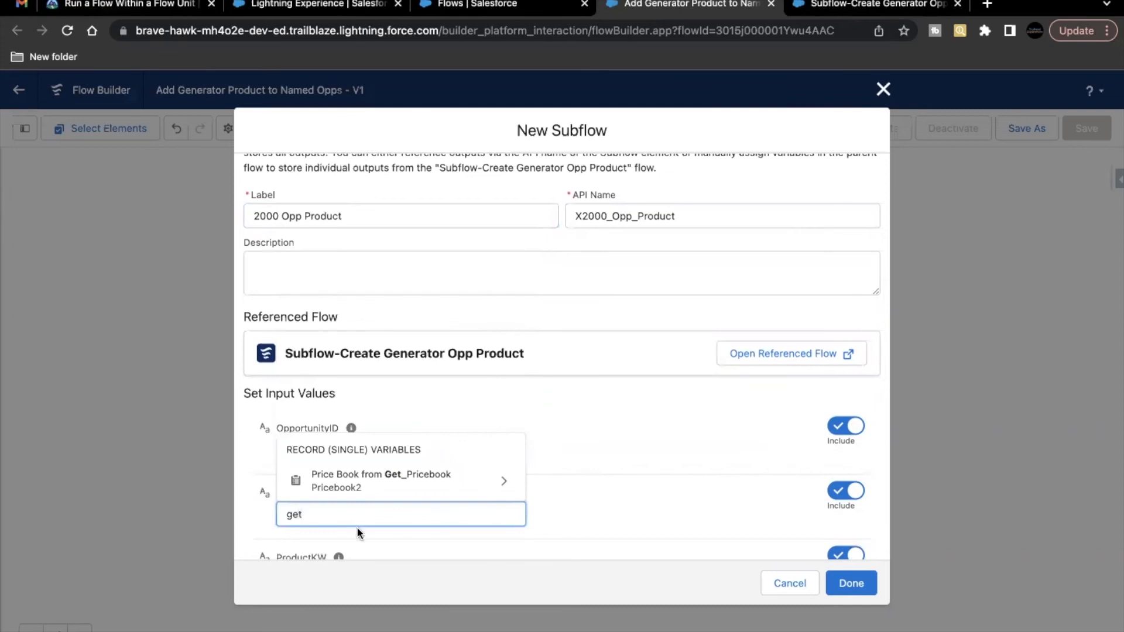
click(391, 491)
text(Id)
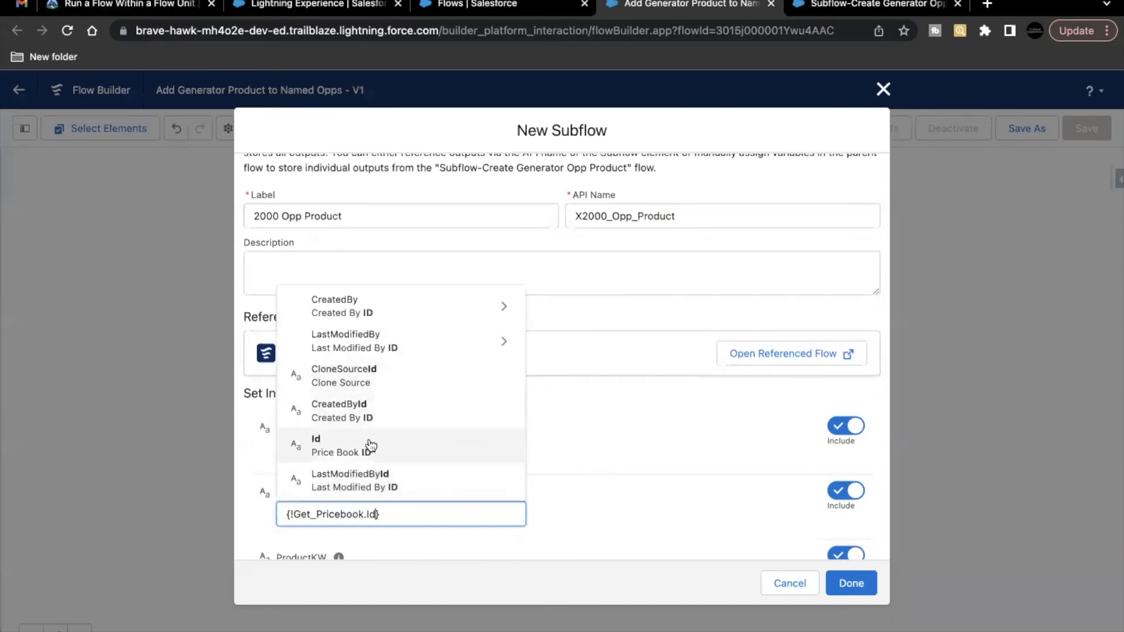
click(369, 443)
Set the 2000kW subflow's ProductKW input to 2000 and finish the element.
scroll(567, 549, down, 1)
click(365, 526)
text(2000)
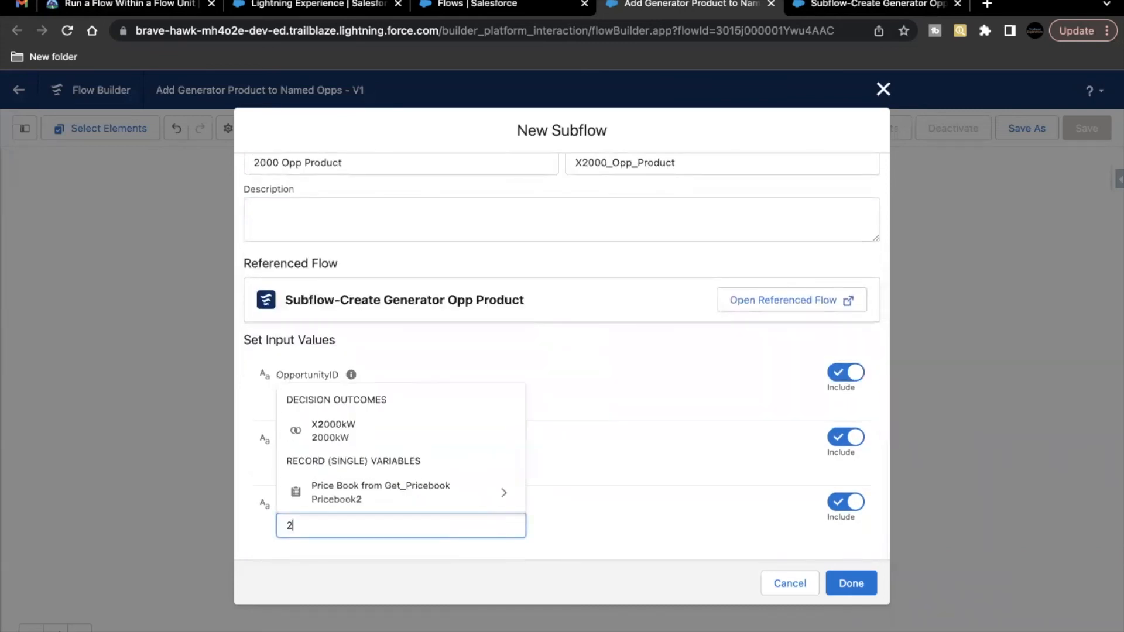
click(597, 500)
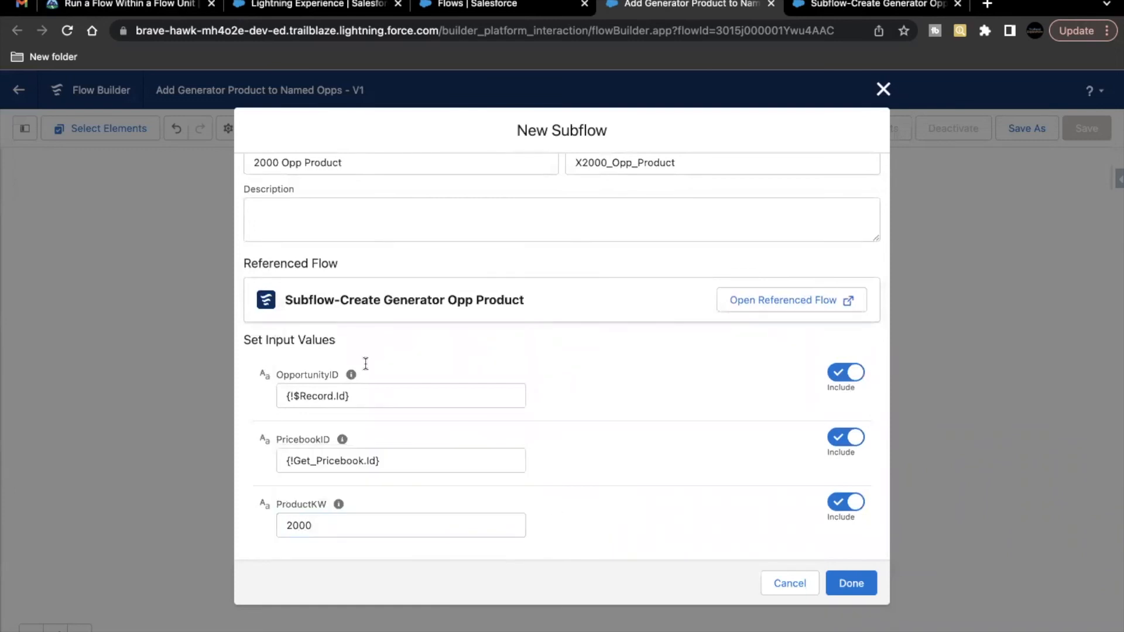
click(852, 583)
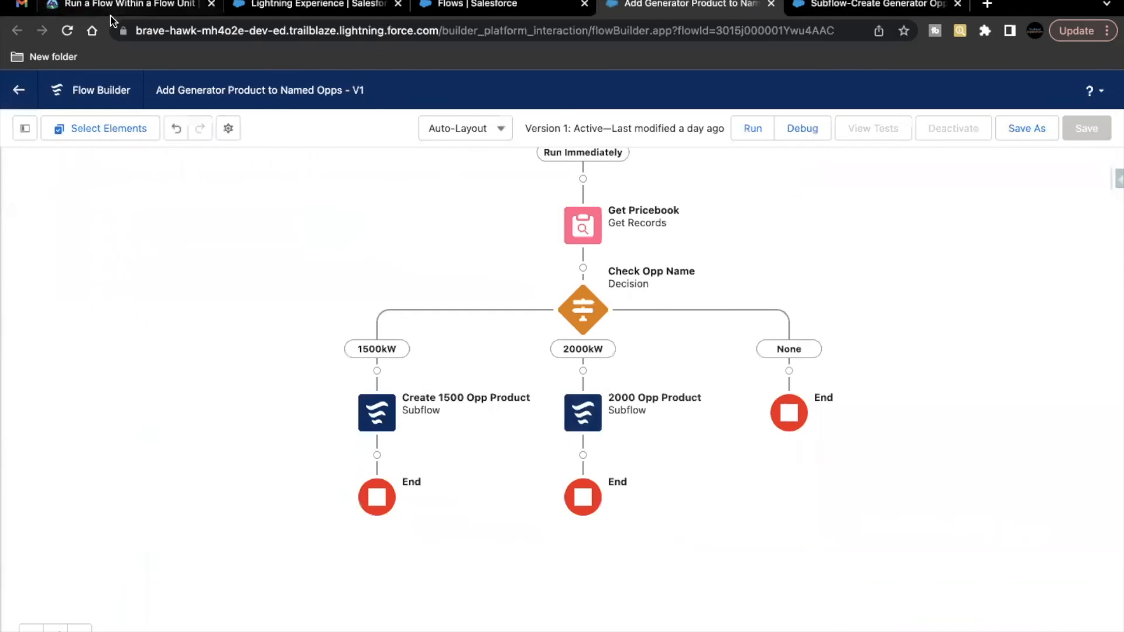
Read the Trailhead instructions for the new Check Opp Name outcome and copy its label, 1000kW.
click(118, 8)
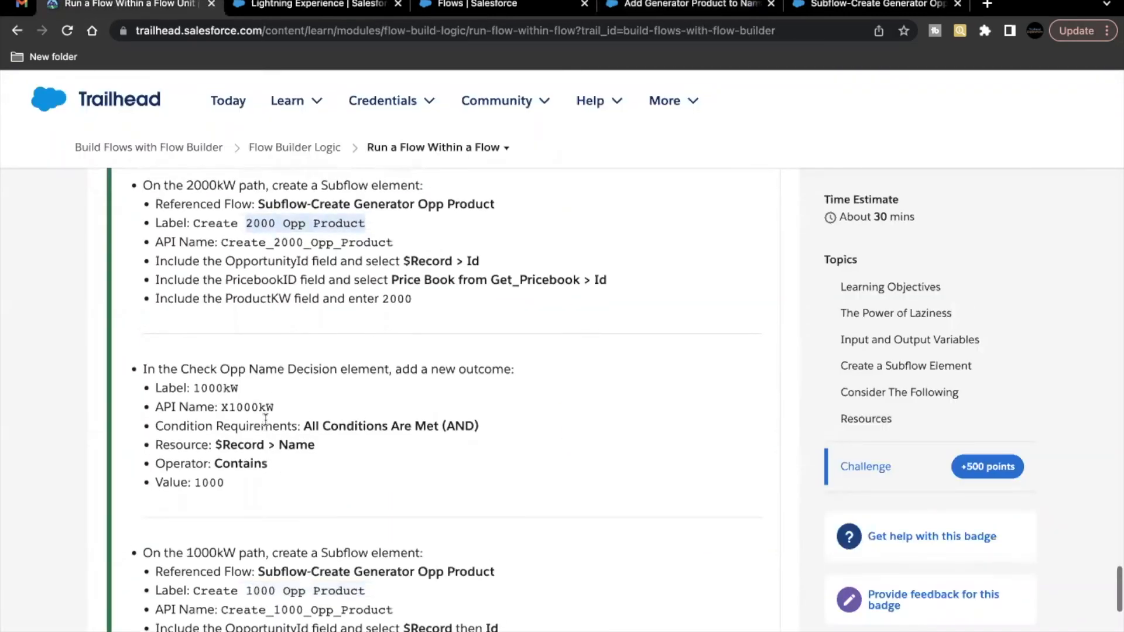
scroll(264, 417, up, 5)
scroll(386, 383, down, 7)
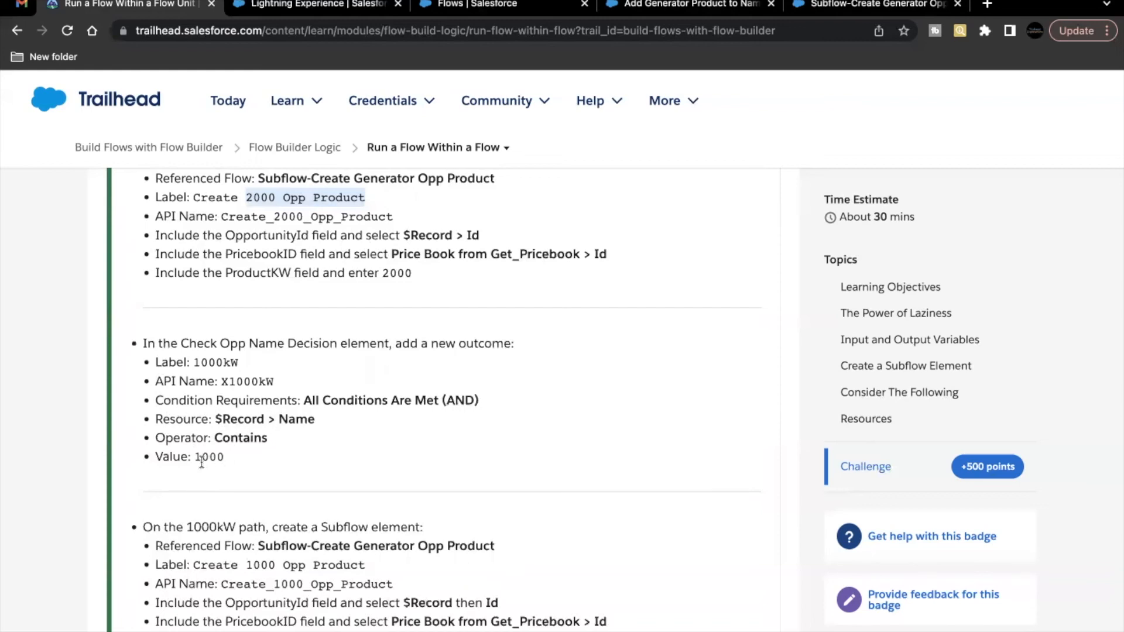
drag(202, 461, 213, 461)
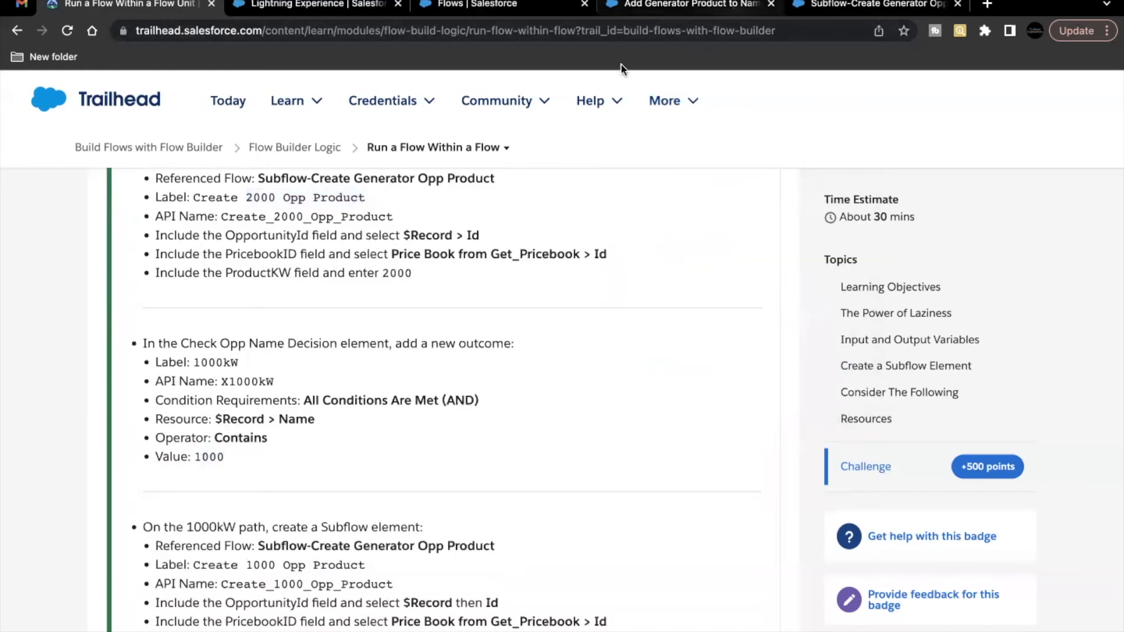
drag(194, 364, 262, 367)
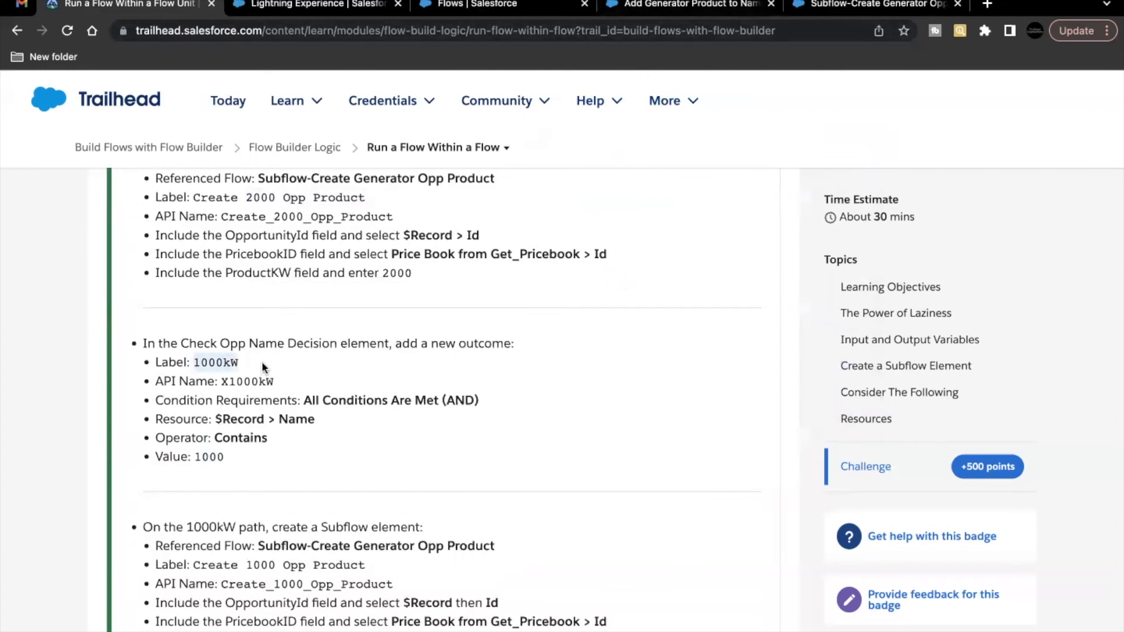
Add a new outcome labelled 1000kW to the Check Opp Name decision in the parent flow.
click(702, 7)
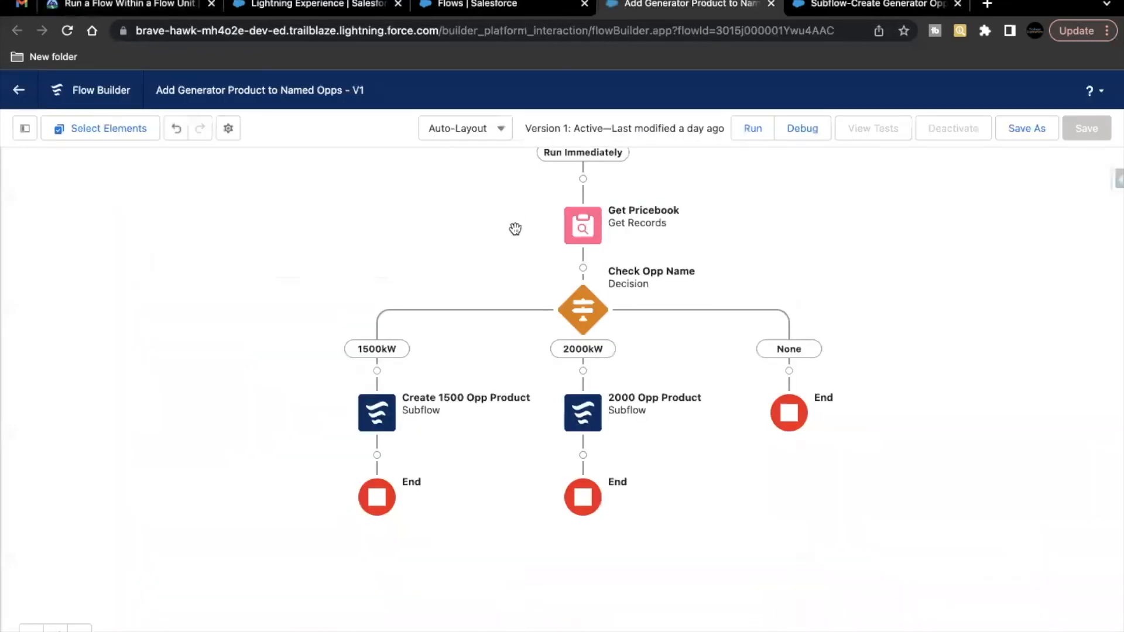
click(600, 305)
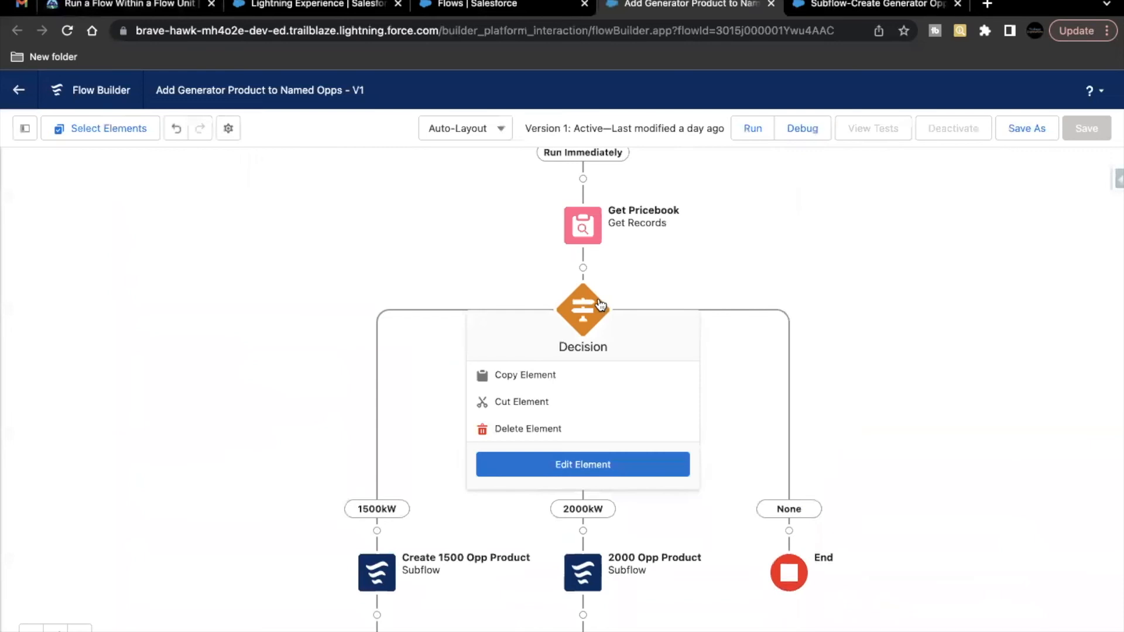
double_click(598, 302)
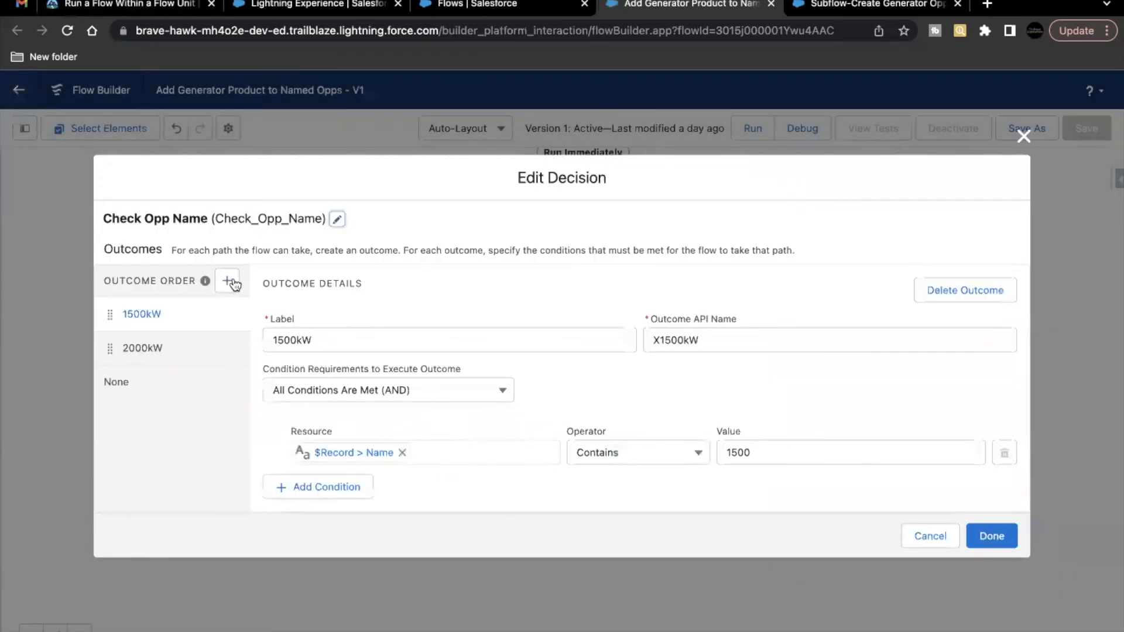
click(228, 281)
text(1000kW)
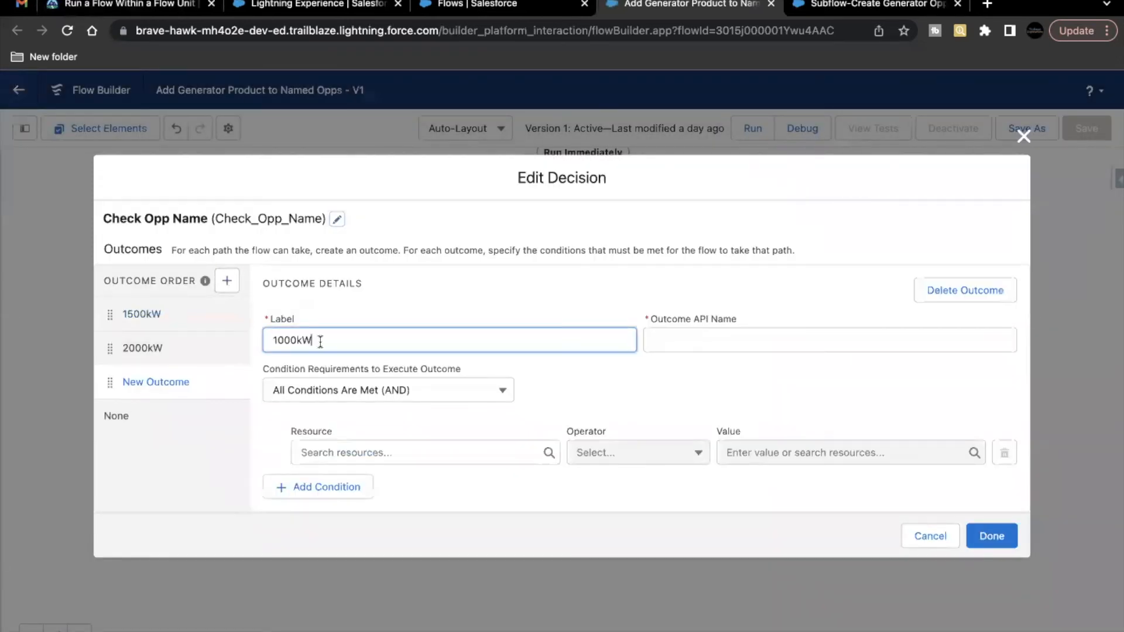
Set the 1000kW outcome's condition resource to $Record > Name.
click(539, 451)
text(NAme)
double_click(402, 451)
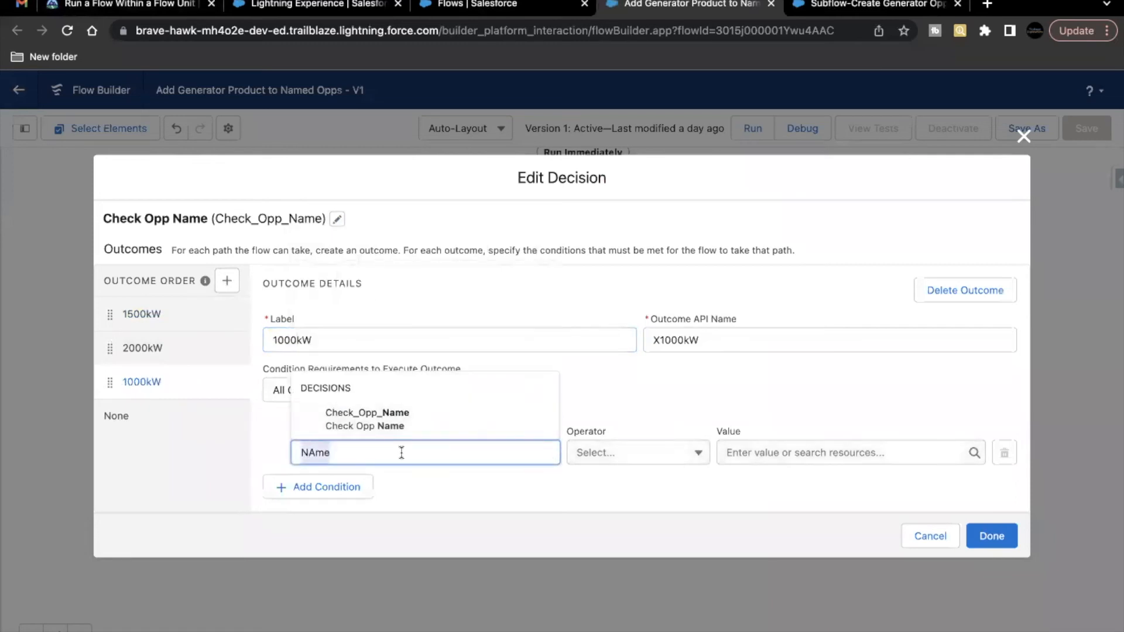
text(rec)
click(414, 422)
text(Name})
click(422, 389)
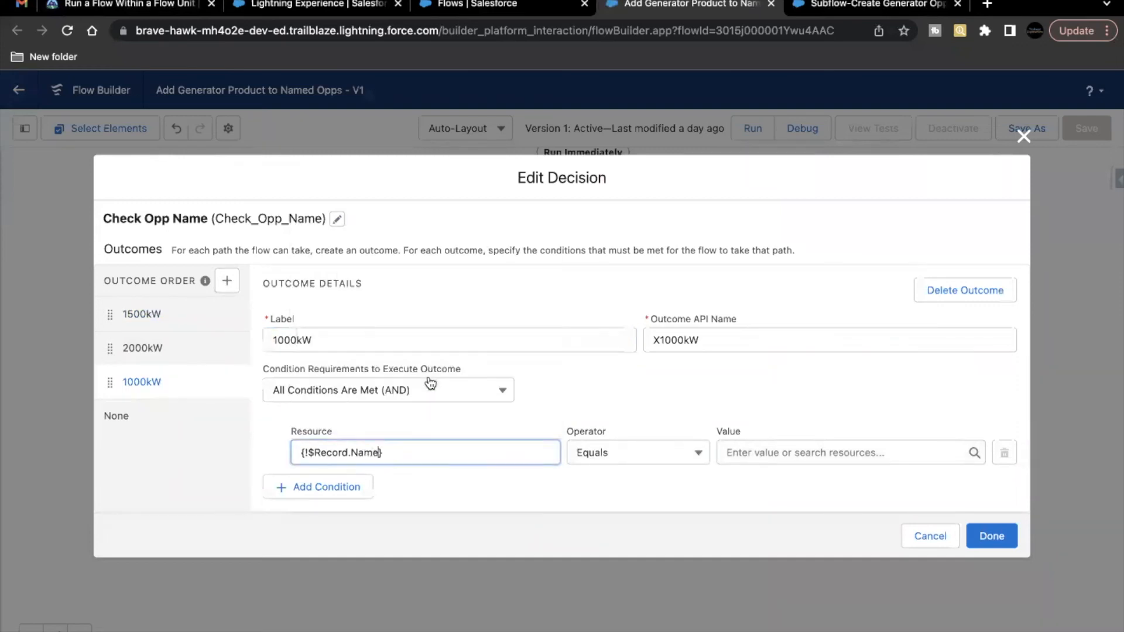
Set the 1000kW outcome's condition operator to Contains and its value to 1000.
click(655, 456)
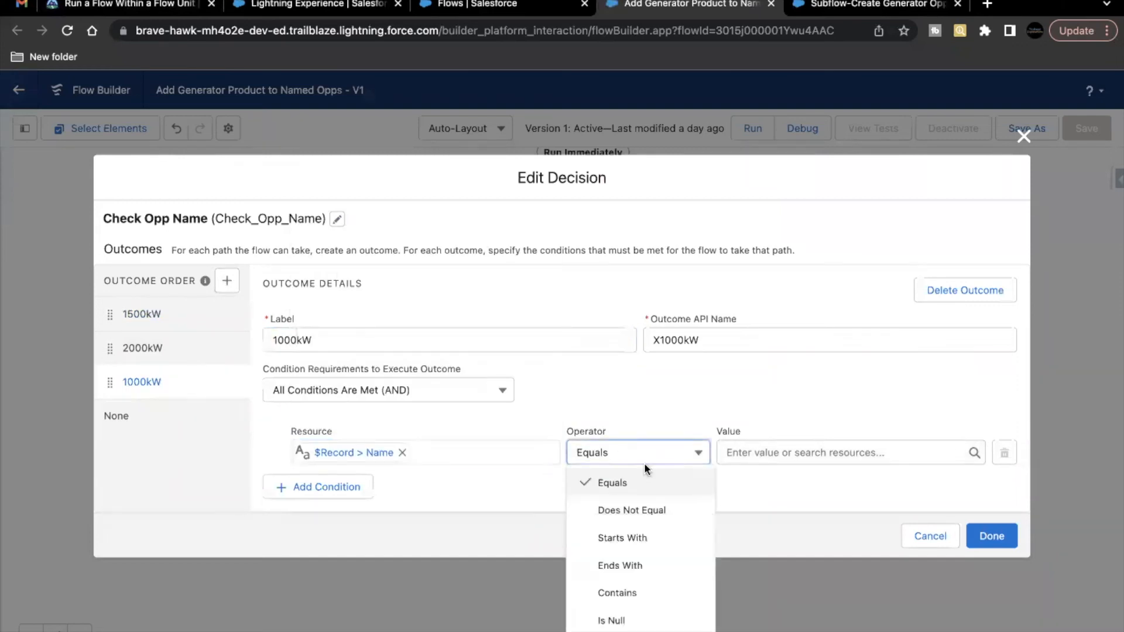
click(616, 593)
click(781, 453)
text(10)
click(742, 538)
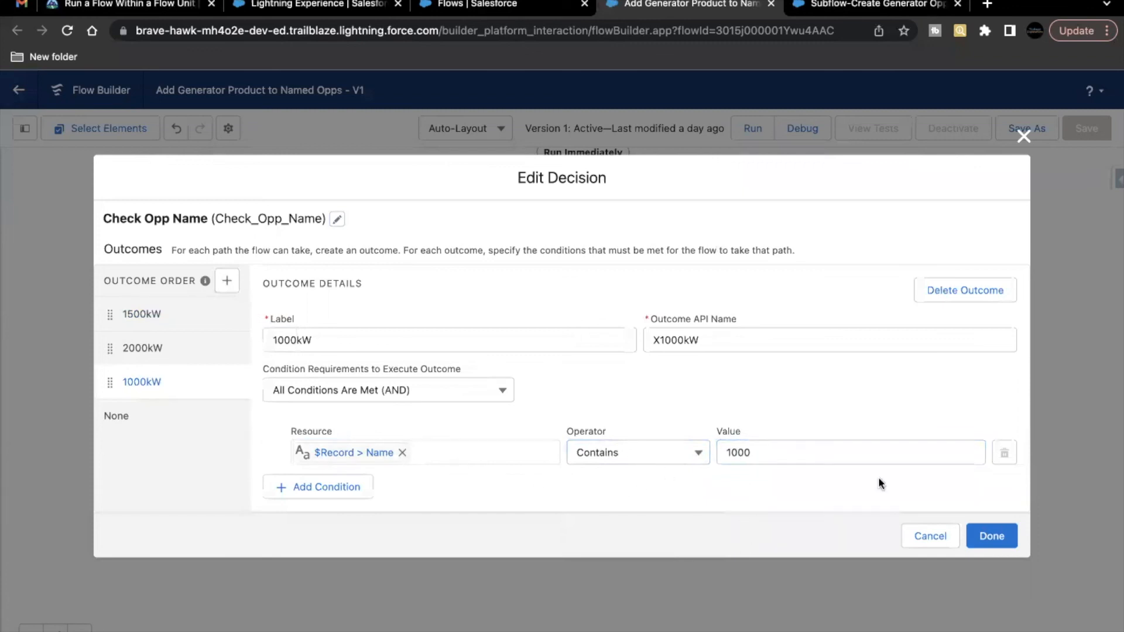
Confirm the Check Opp Name decision changes and copy 1000 Opp Product from the Trailhead instructions for the 1000kW path's subflow.
click(992, 536)
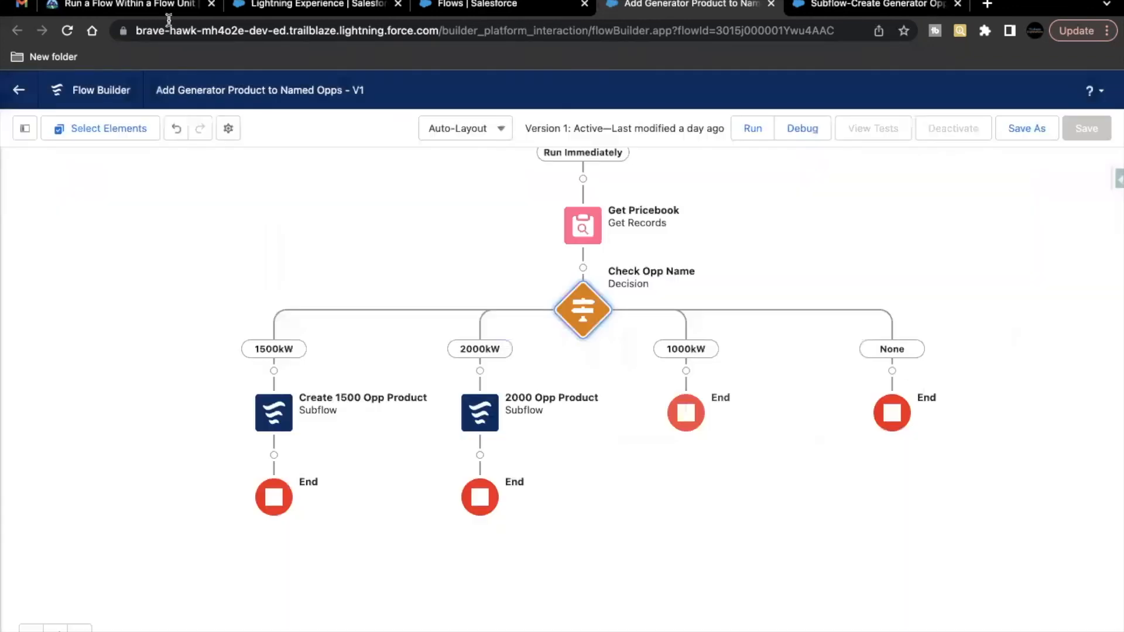
click(169, 6)
scroll(338, 533, down, 4)
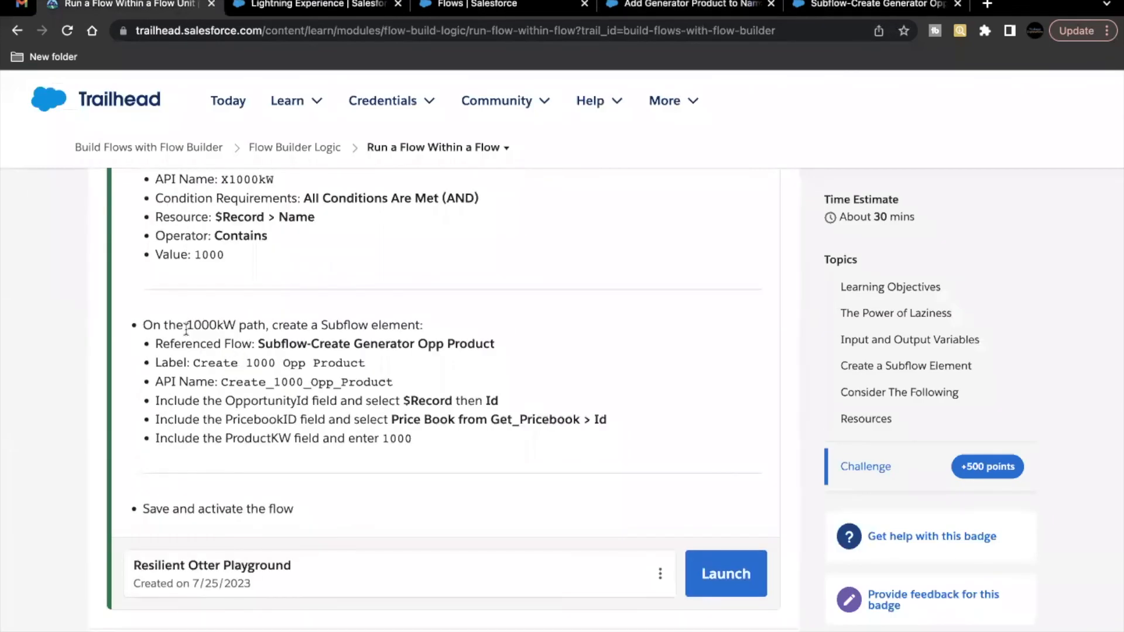
drag(186, 328, 267, 327)
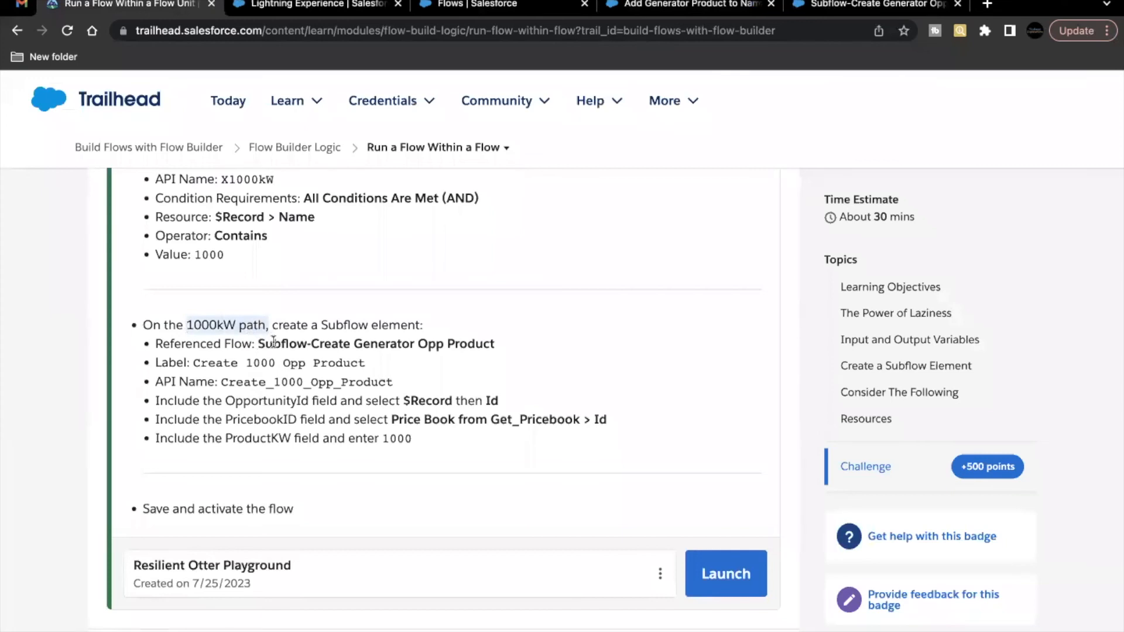
drag(247, 363, 374, 362)
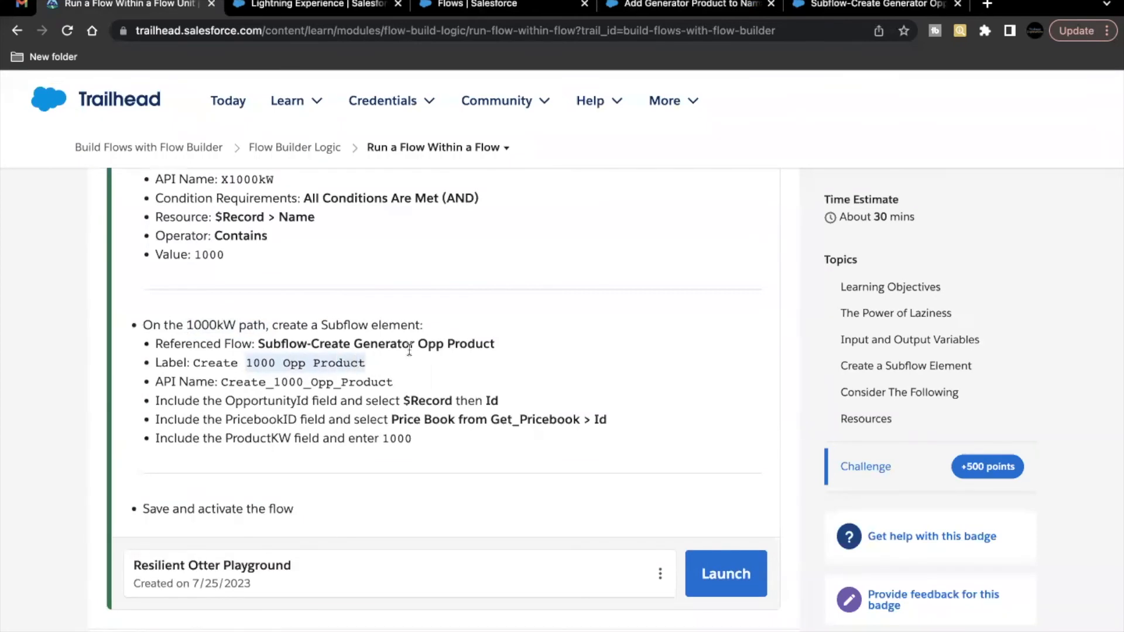
Add a Subflow element on the 1000kW path referencing Subflow-Create Generator Opp Product, labelled 1000 Opp Product.
click(676, 6)
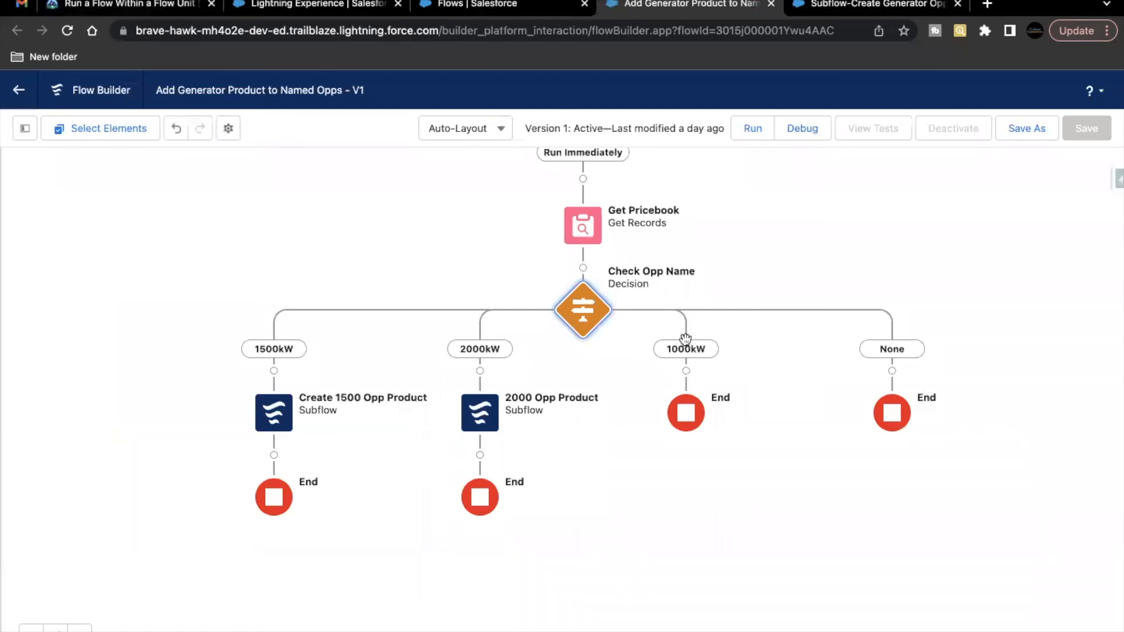
click(686, 372)
scroll(629, 591, down, 4)
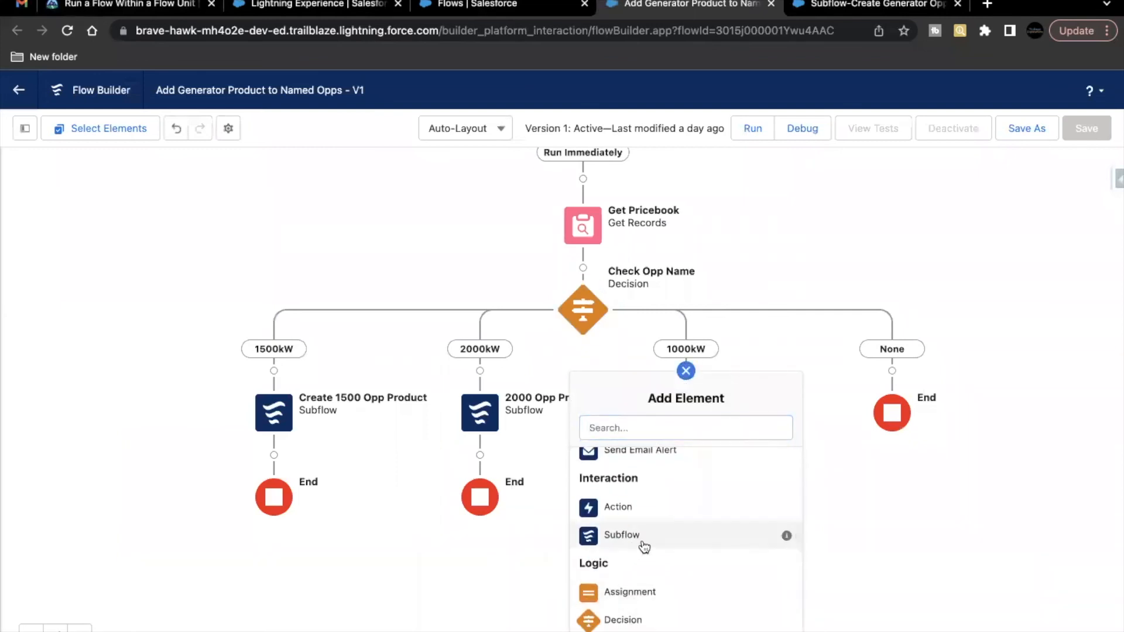
click(642, 544)
click(496, 255)
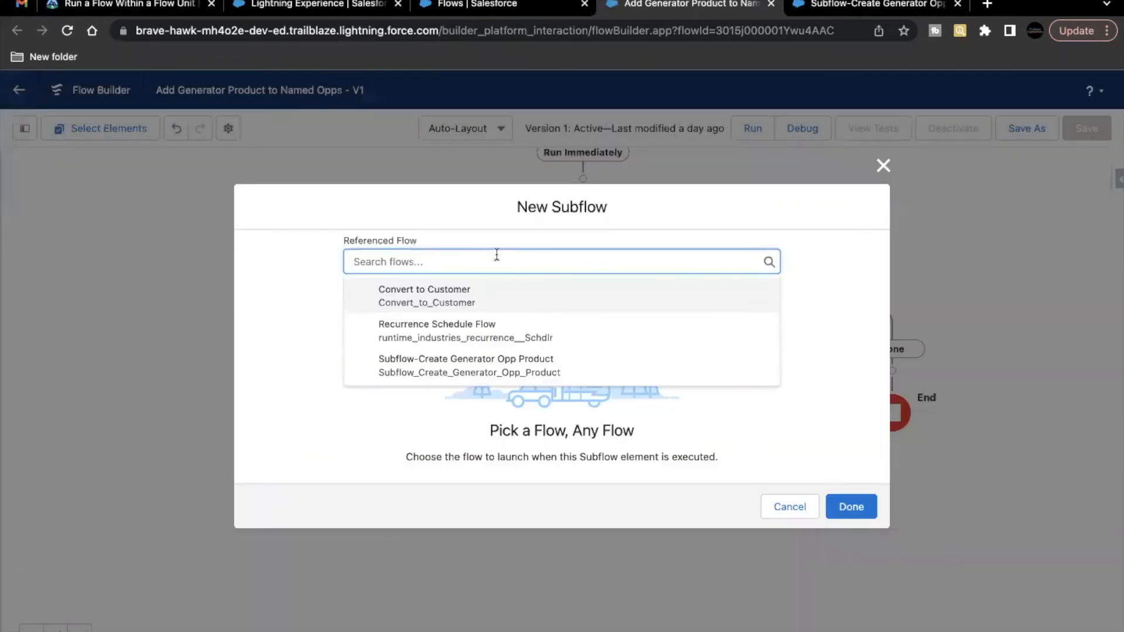
click(454, 362)
click(397, 310)
text(1000 Opp Product)
click(398, 352)
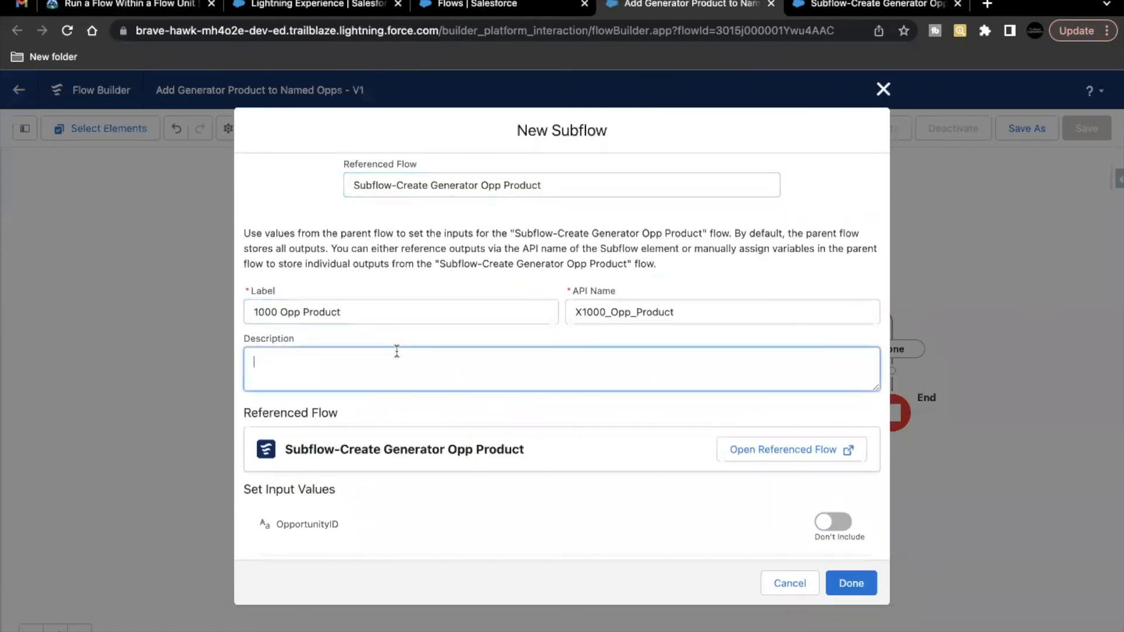
Include the OpportunityID, PricebookID and ProductKW input values in the 1000 Opp Product subflow.
scroll(397, 352, down, 3)
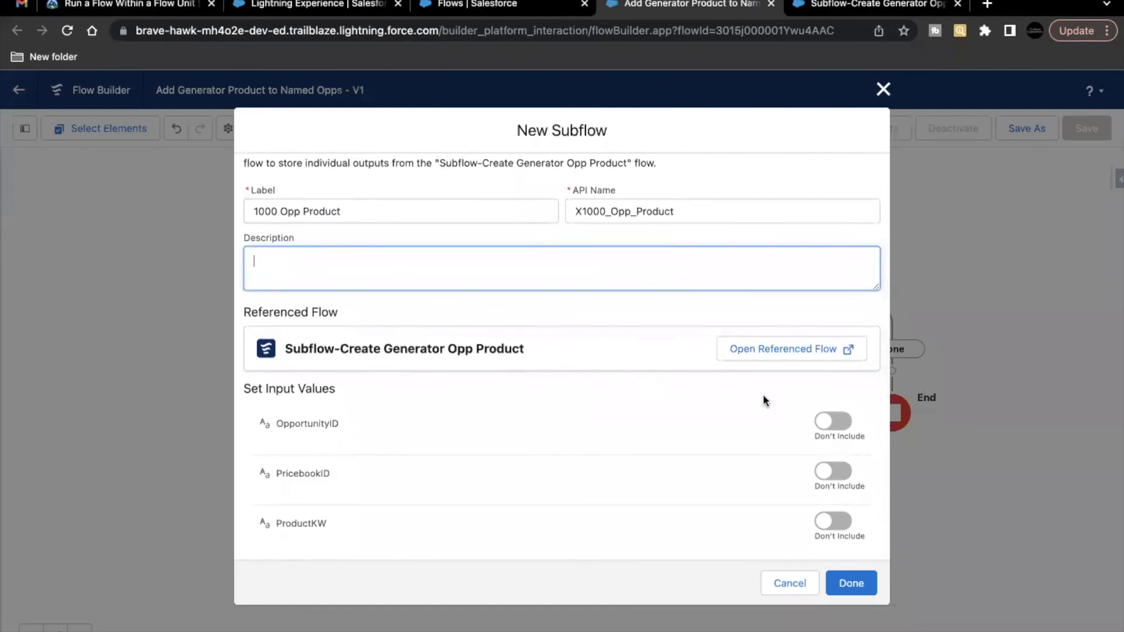
click(830, 419)
click(830, 483)
click(829, 539)
Set the OpportunityID input of the 1000 Opp Product subflow to $Record > Id.
scroll(470, 430, down, 2)
click(400, 387)
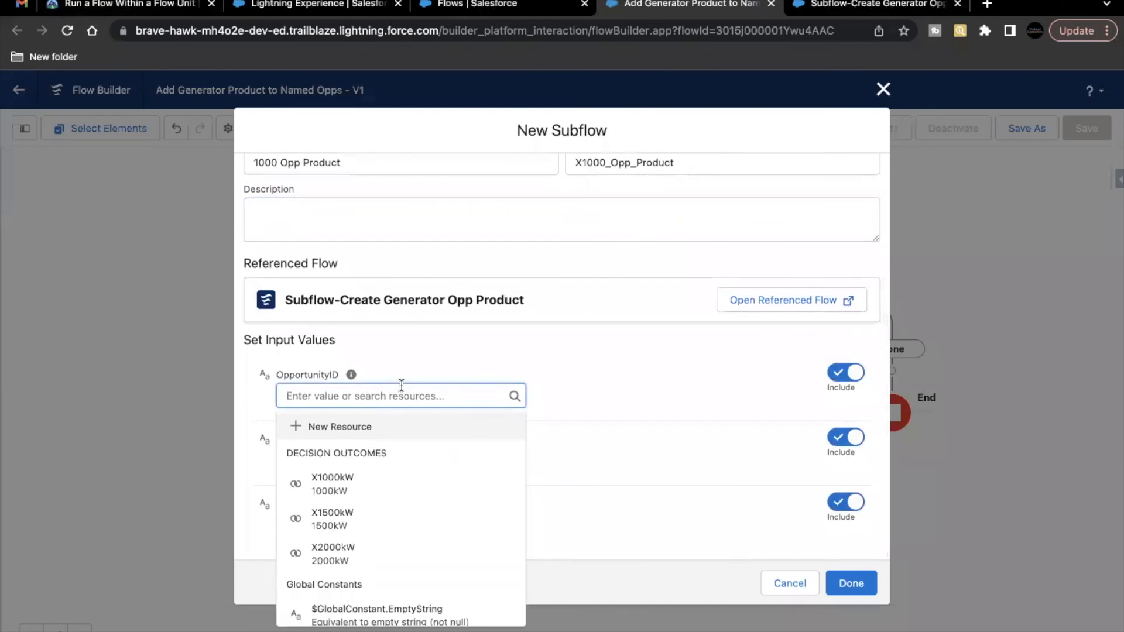
text(rec)
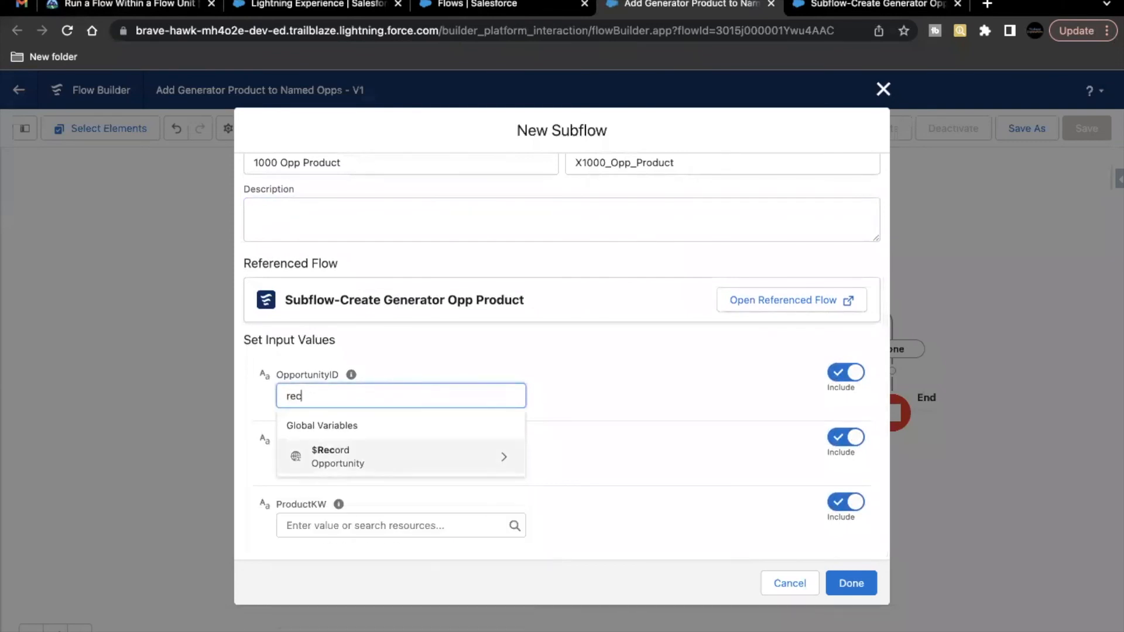
key(Return)
text(Id)
click(570, 389)
Set the PricebookID input of the 1000 Opp Product subflow to Price Book from Get_Pricebook > Id.
click(433, 460)
text(get)
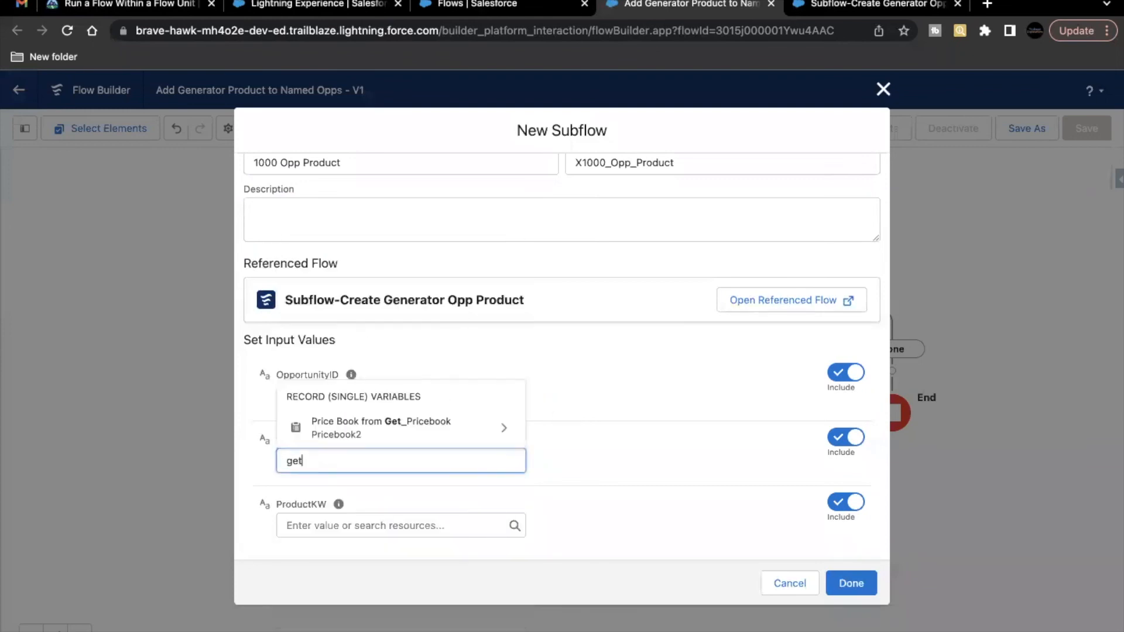
click(397, 433)
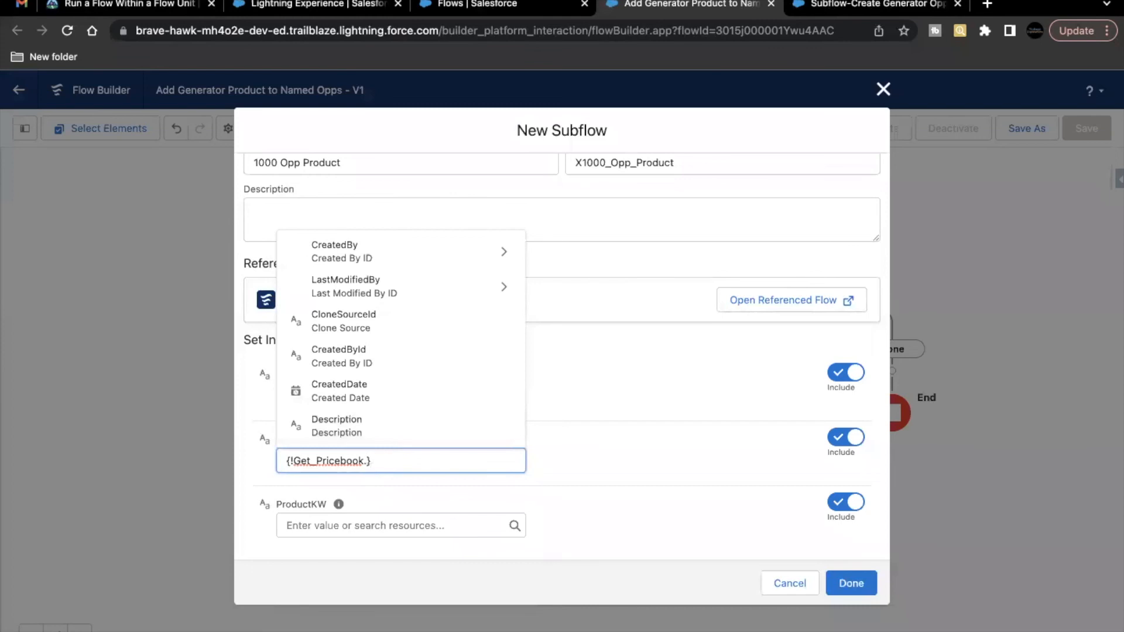
text(Id)
click(389, 392)
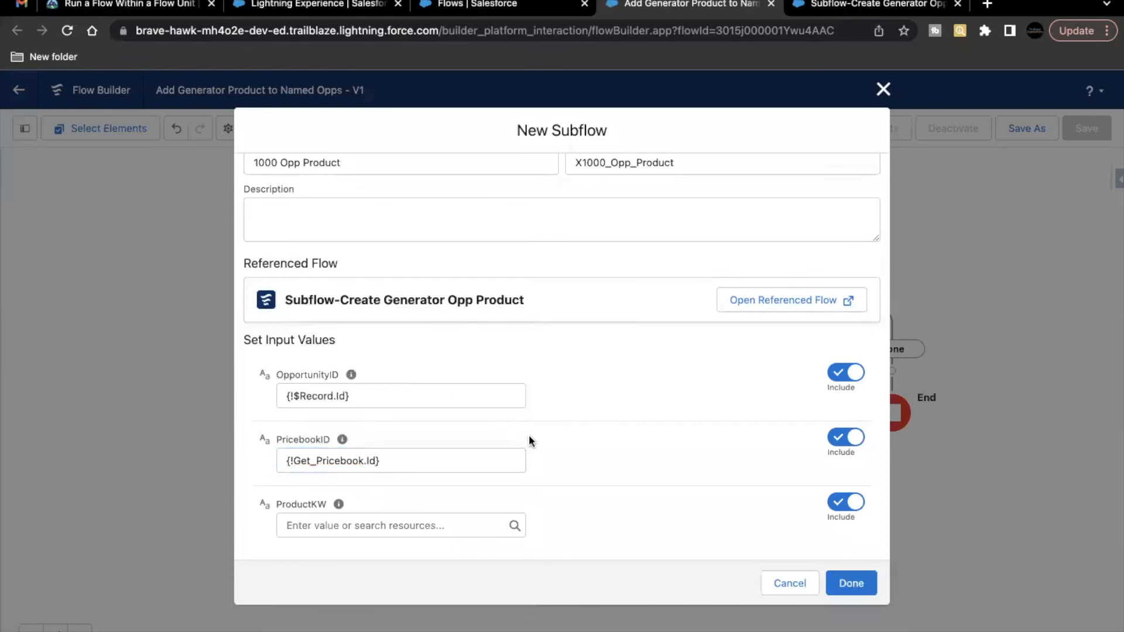
Set the ProductKW input to 1000 and confirm the new subflow element.
click(386, 526)
text(1000)
click(697, 516)
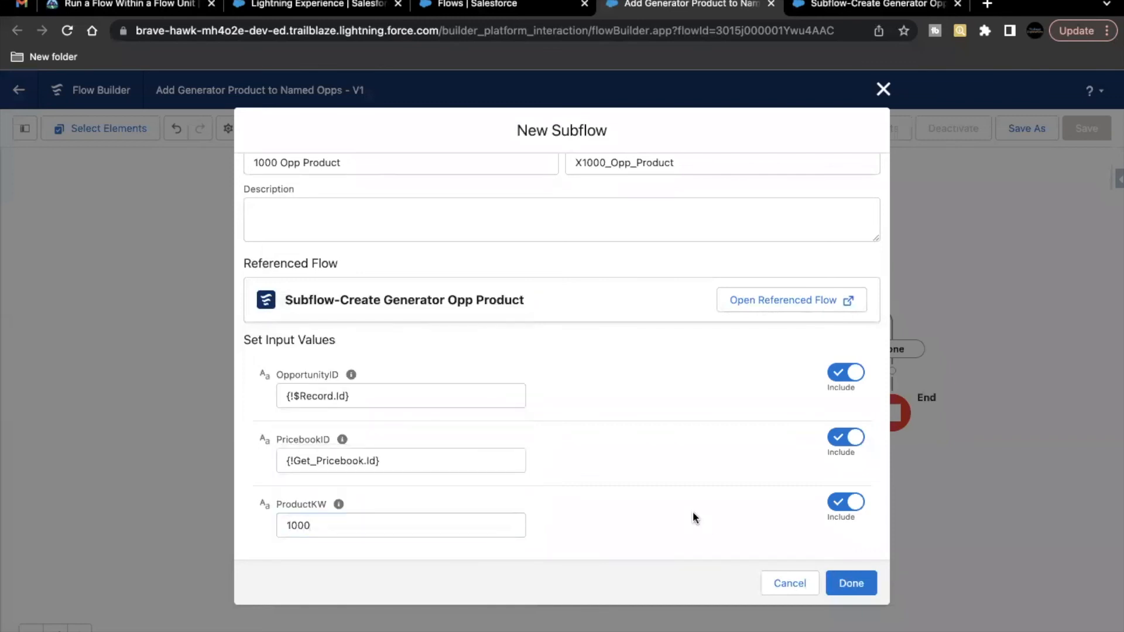
click(852, 582)
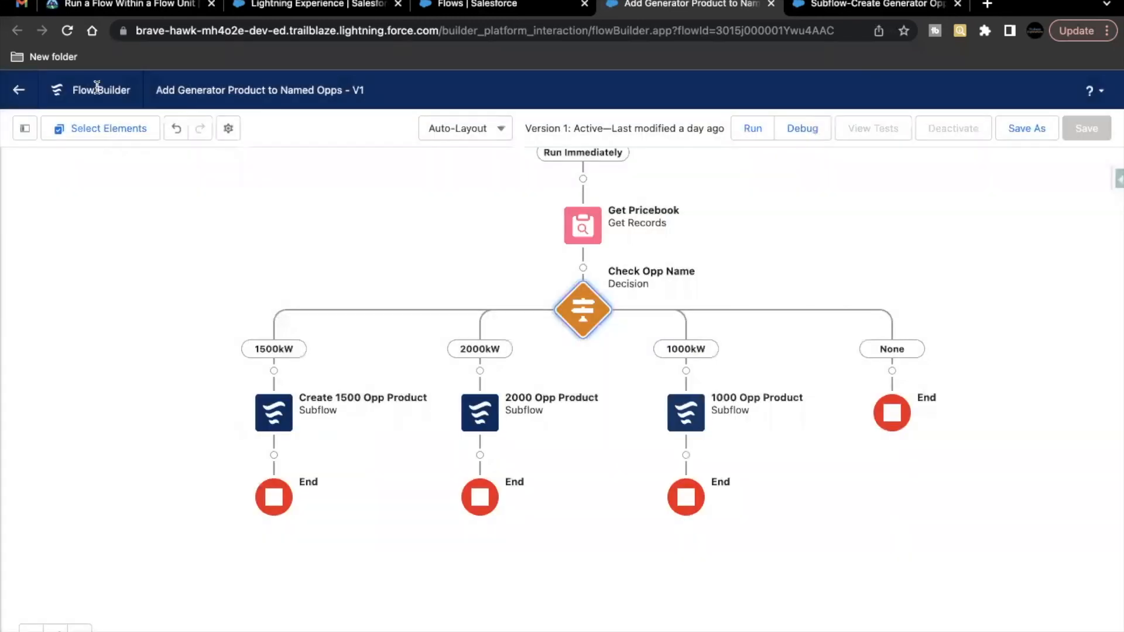
Check the remaining Trailhead instructions, save Add Generator Product to Named Opps as a new version, and dismiss its issues list.
click(125, 5)
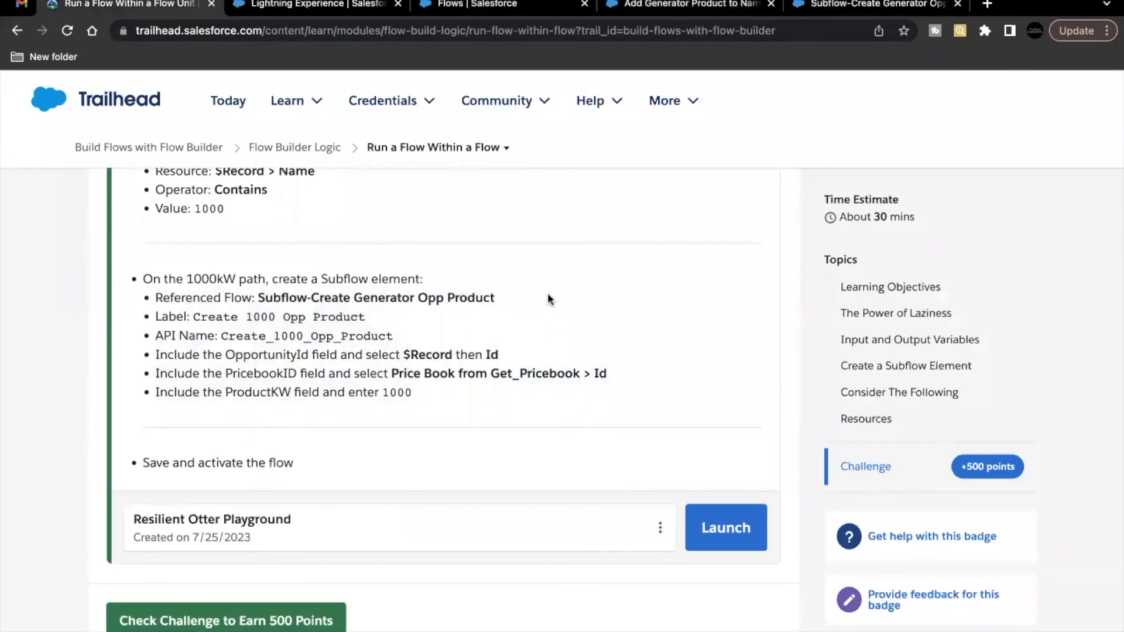
click(673, 6)
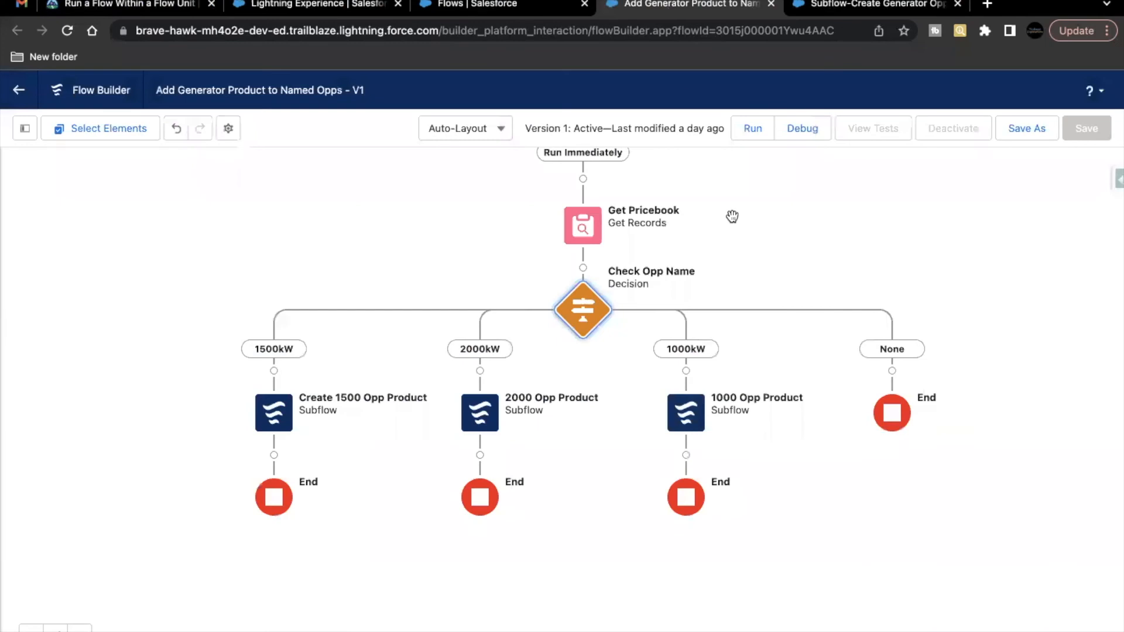
click(1022, 134)
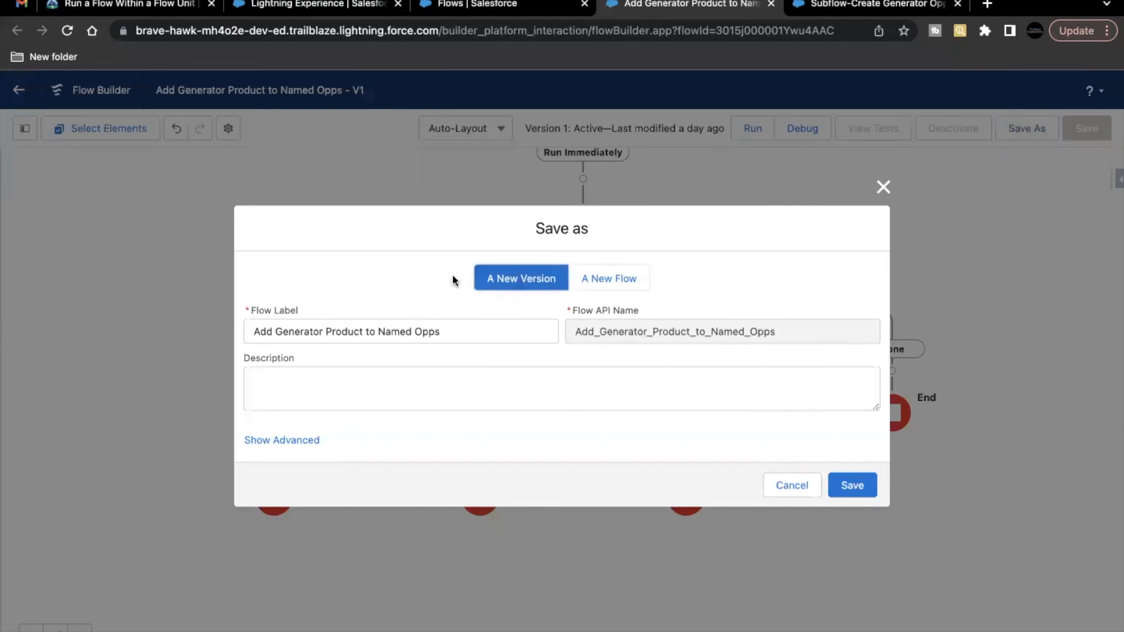
click(852, 486)
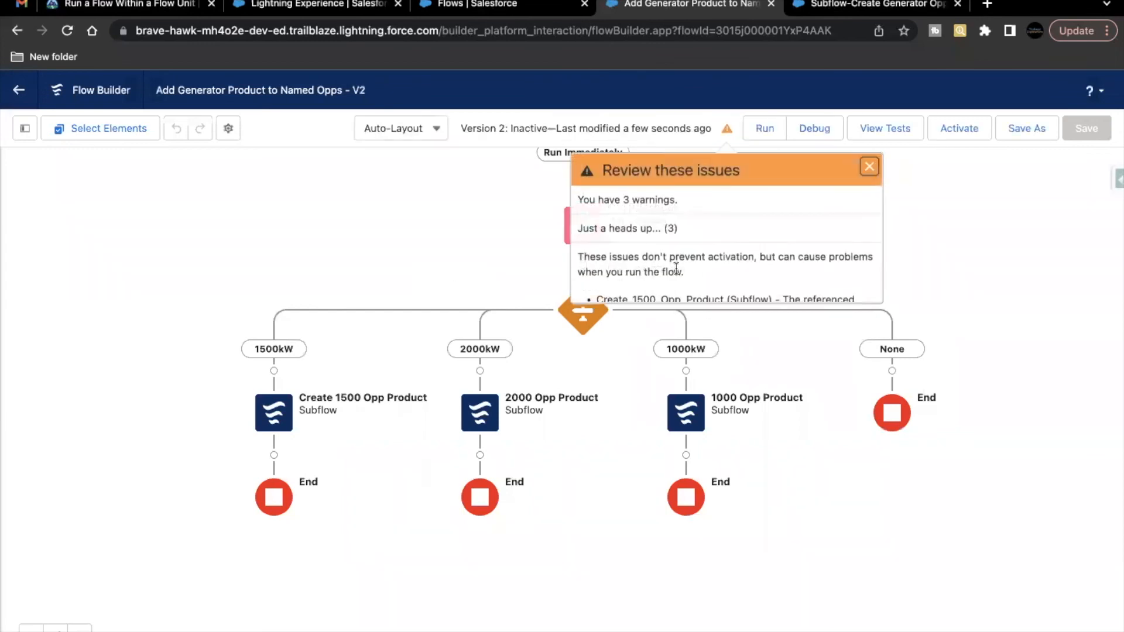
scroll(676, 268, down, 3)
click(869, 166)
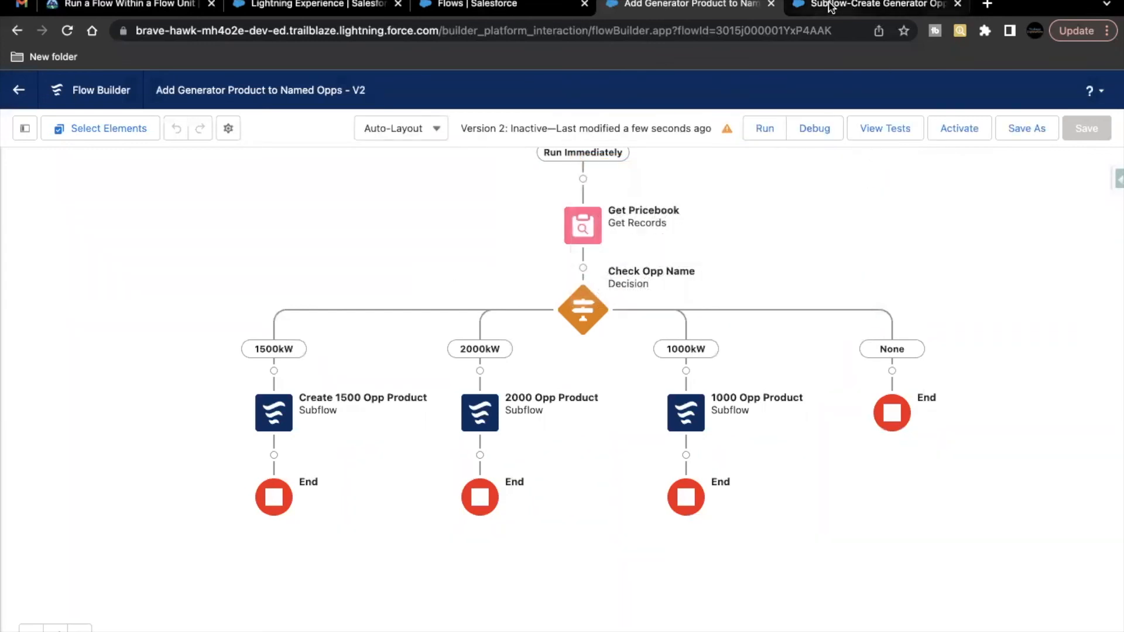
Recheck the parent flow's issues and activate the Subflow-Create Generator Opp Product flow.
click(830, 6)
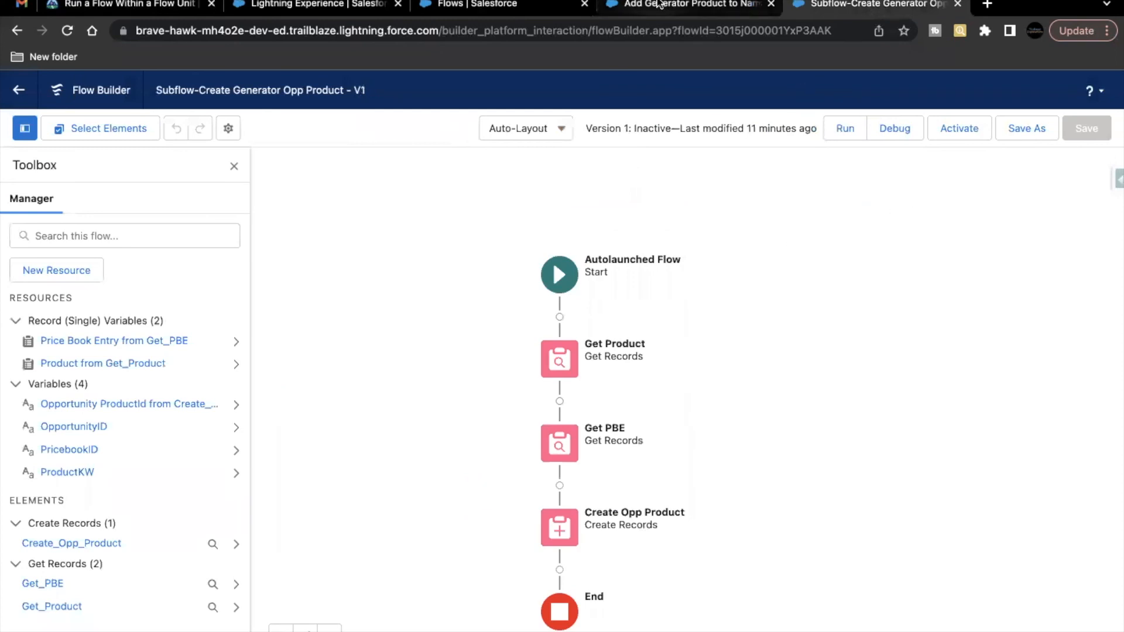
click(659, 5)
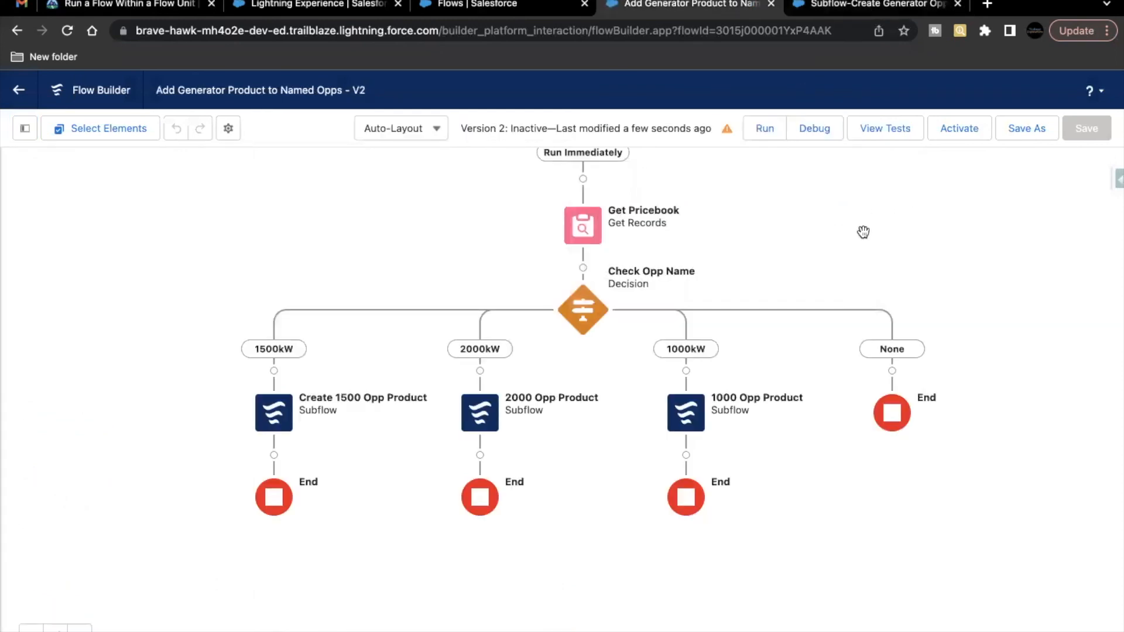
click(727, 130)
click(868, 165)
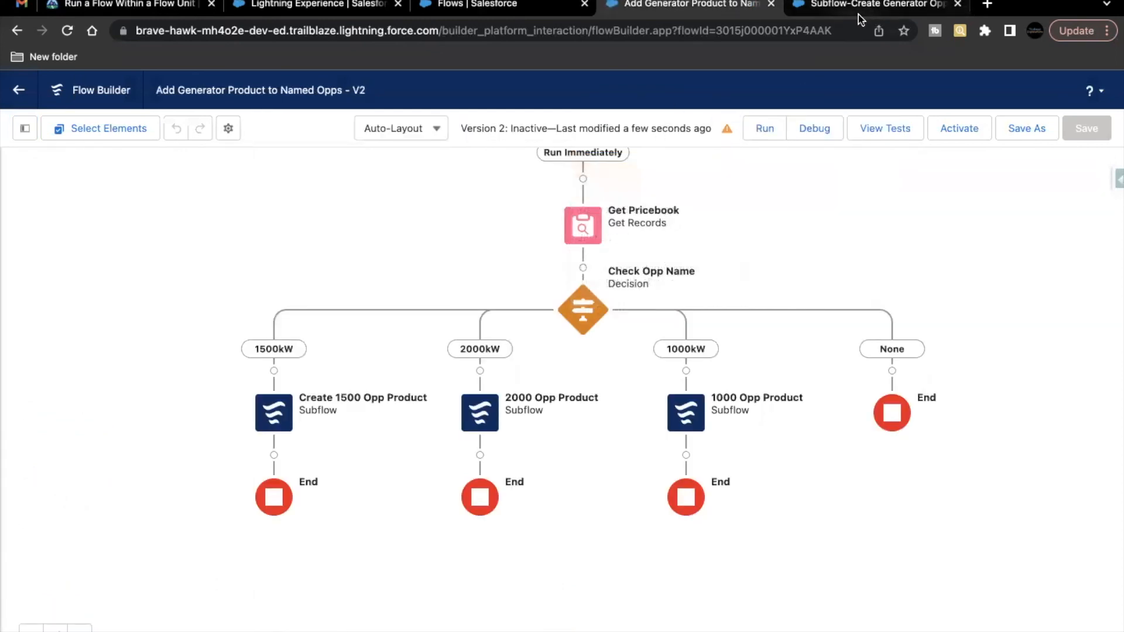
click(861, 7)
click(946, 126)
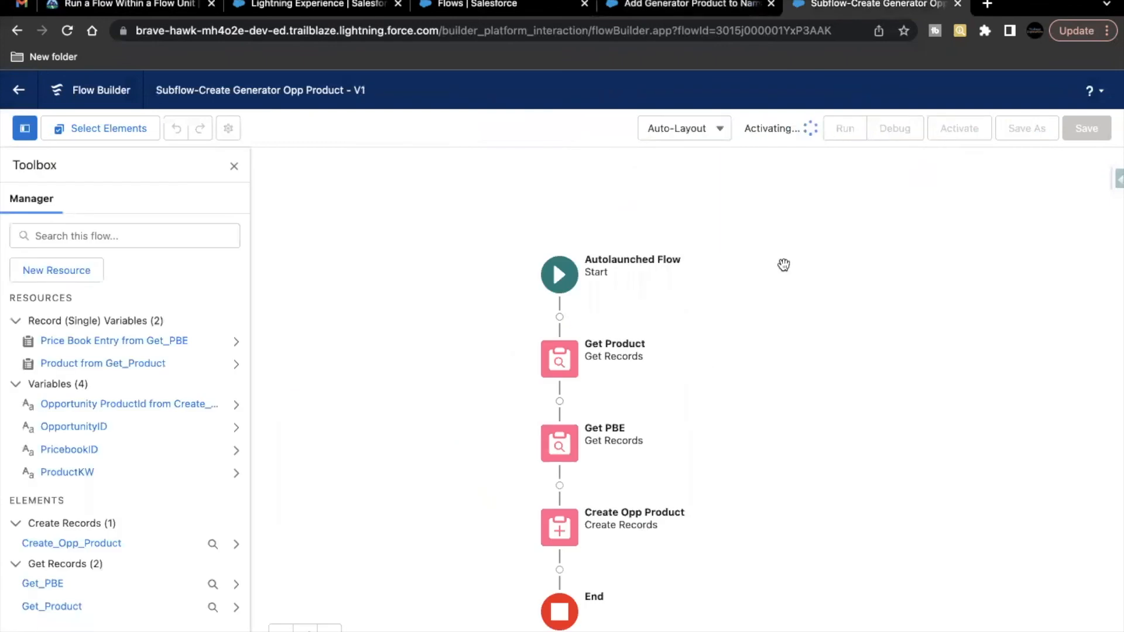
Activate version 2 of the Add Generator Product to Named Opps flow and reload it to refresh its issues.
click(699, 7)
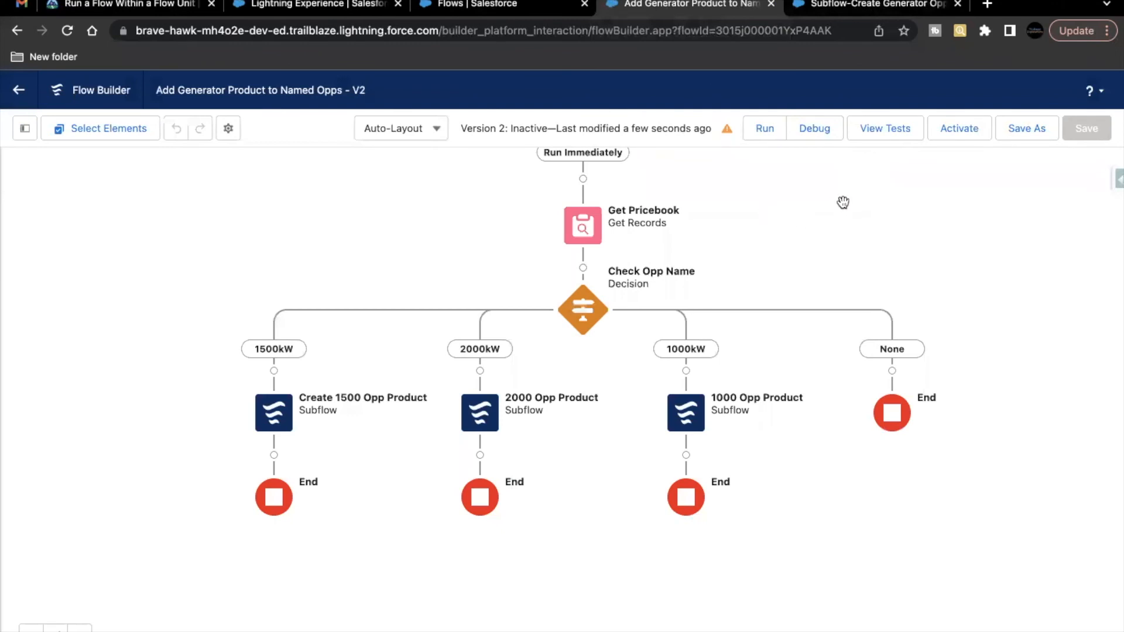
click(960, 130)
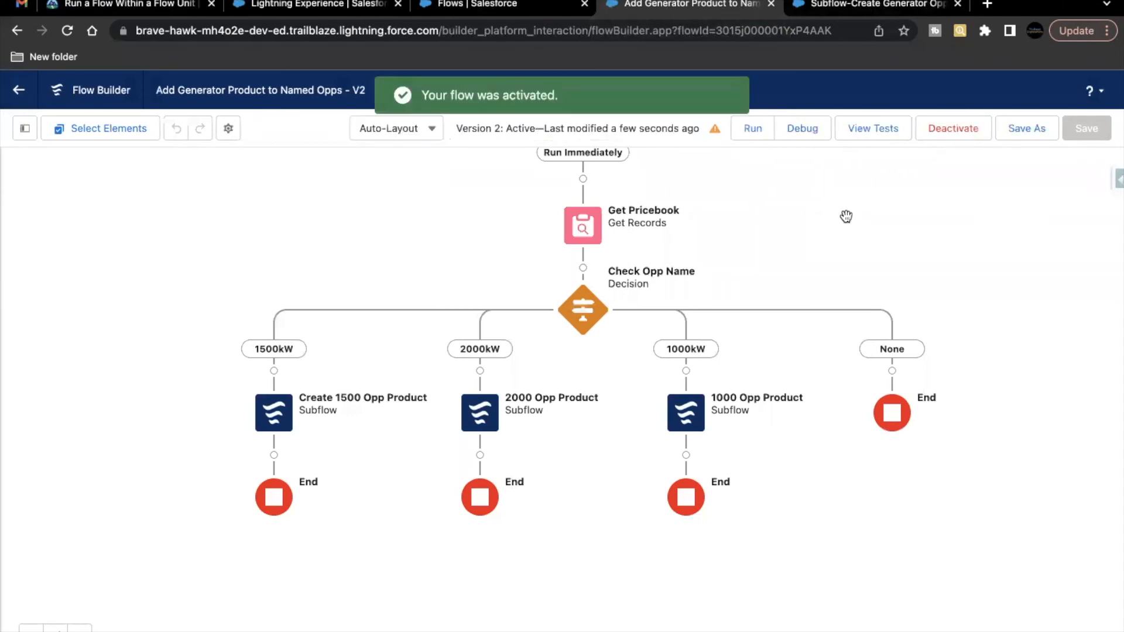
click(714, 138)
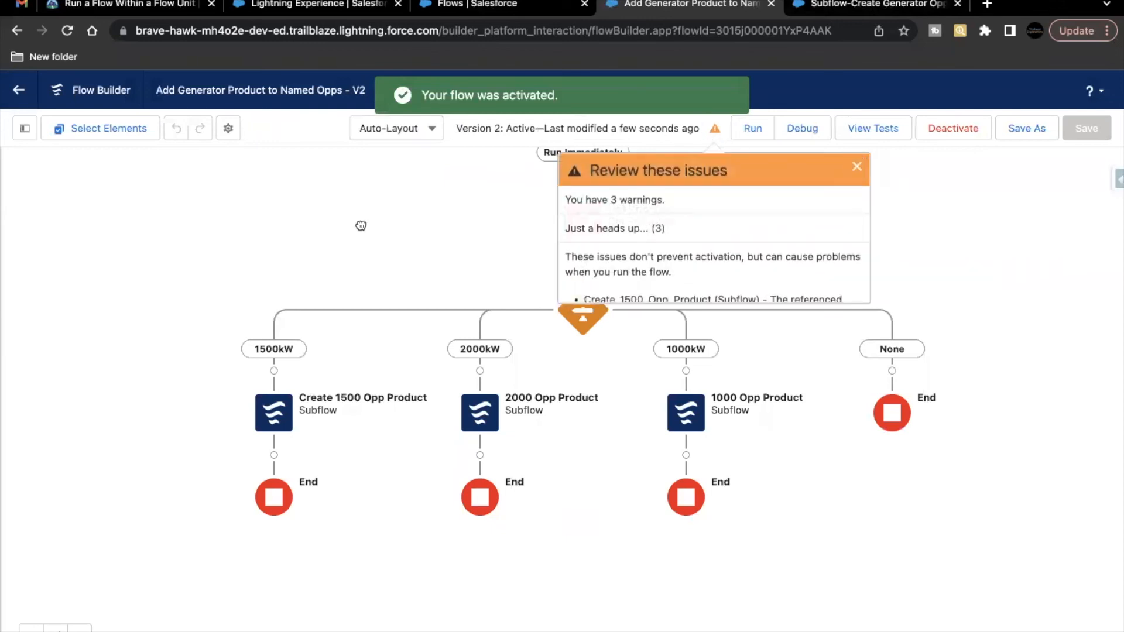
click(69, 30)
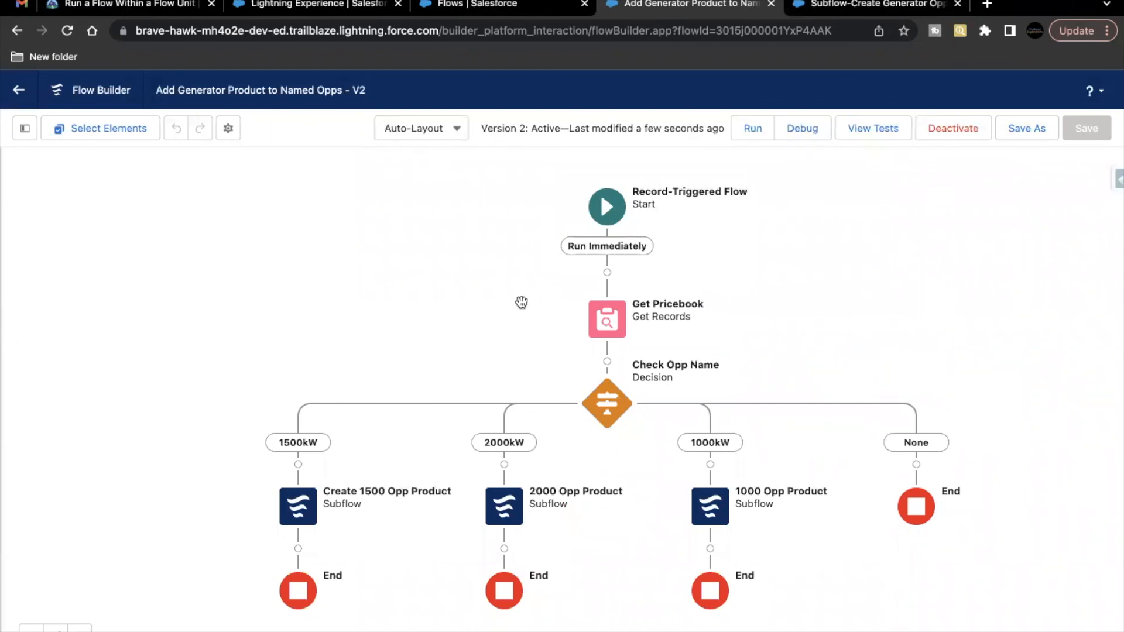
Submit the Run a Flow Within a Flow challenge for checking on Trailhead and read the feedback.
click(158, 6)
scroll(372, 457, up, 7)
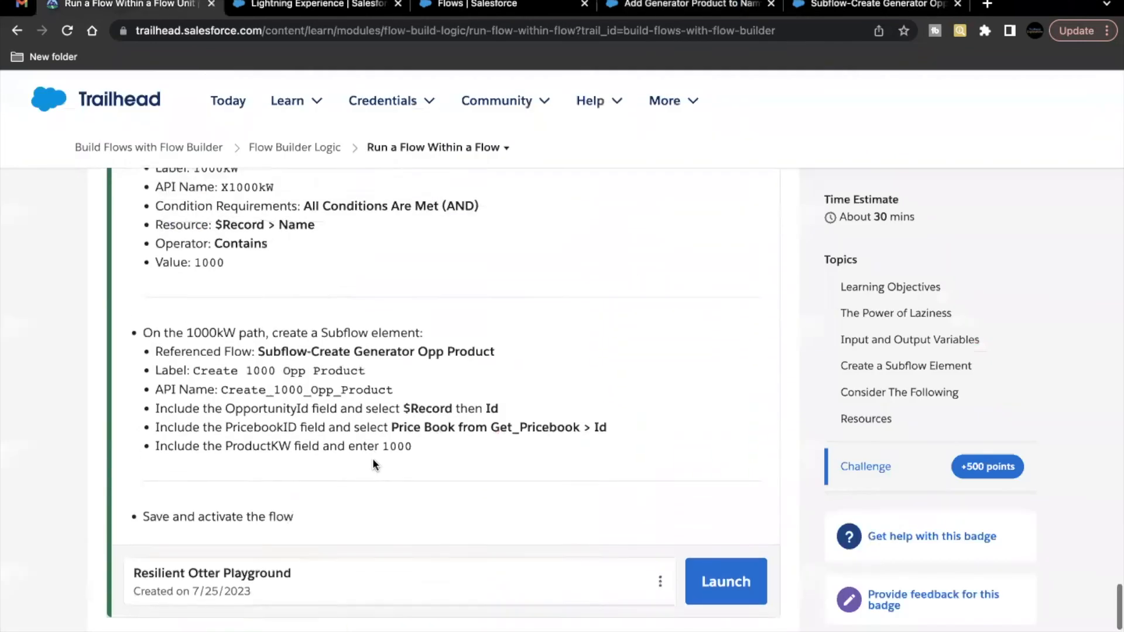
scroll(373, 458, down, 7)
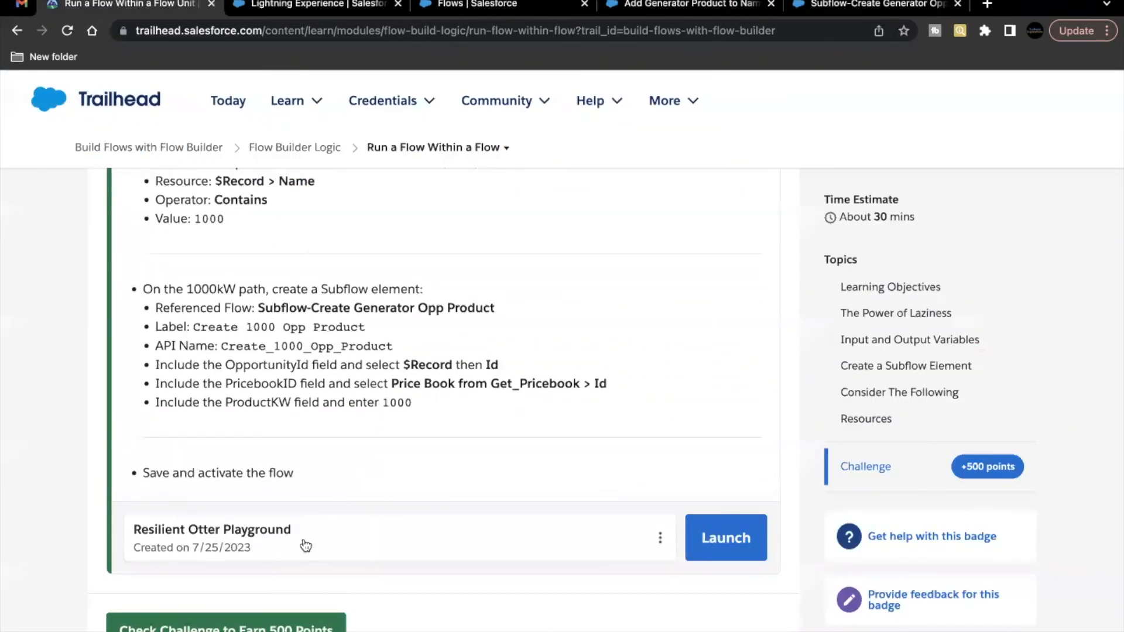
click(257, 623)
scroll(436, 357, up, 7)
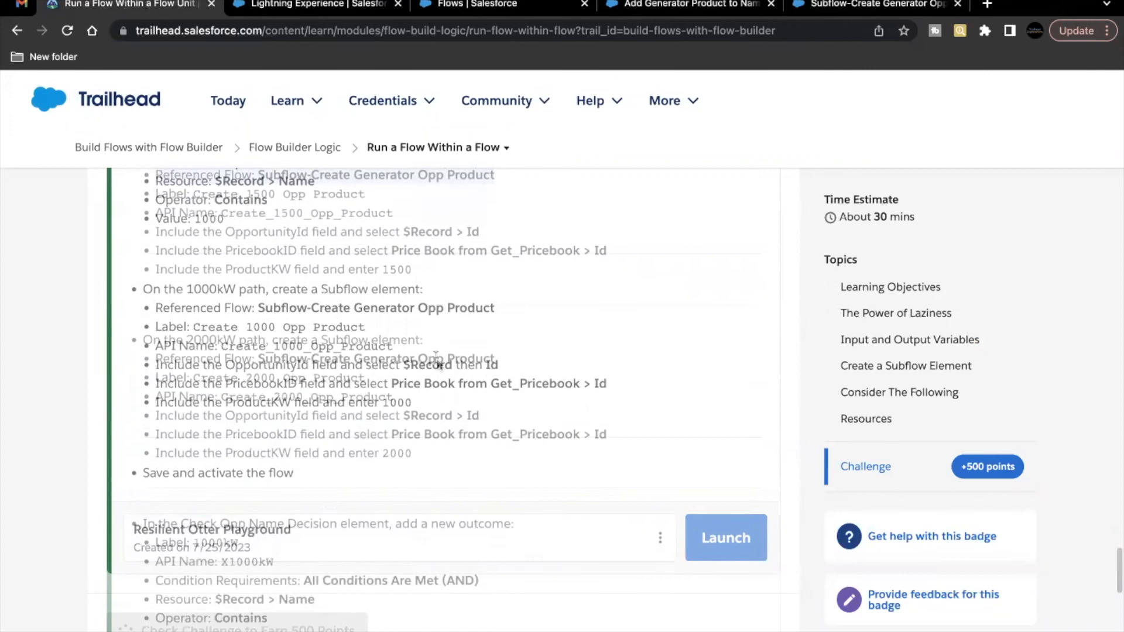
scroll(436, 363, down, 9)
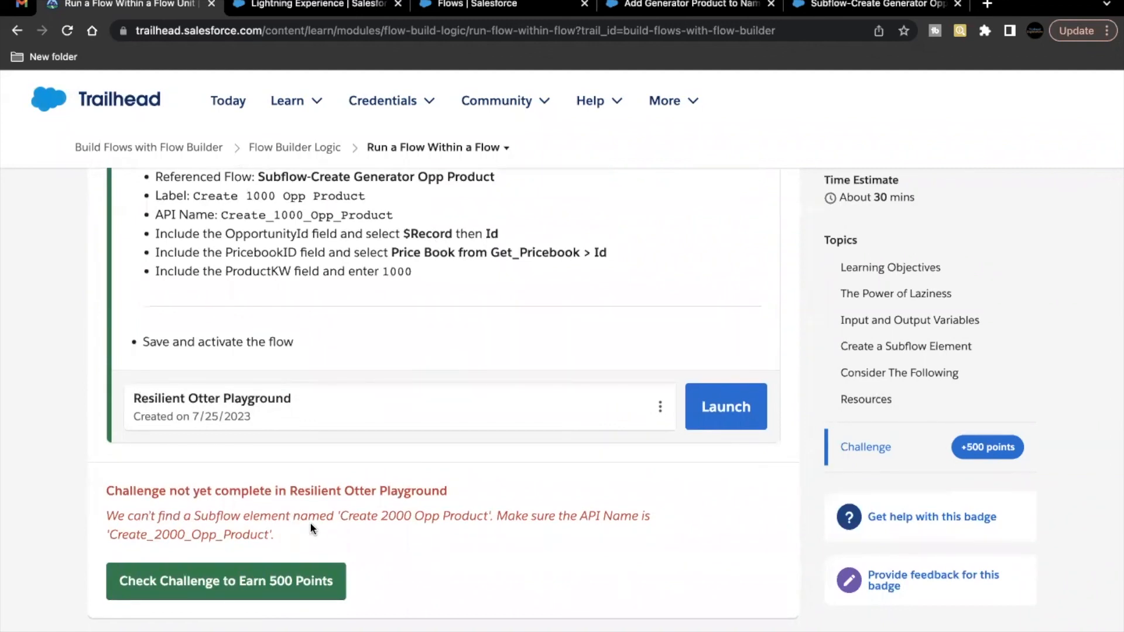
Copy the required subflow name Create 2000 Opp Product from the challenge feedback and return to the 2000kW path in the parent flow.
drag(346, 519, 476, 512)
click(475, 511)
drag(339, 515, 489, 517)
key(ctrl+c)
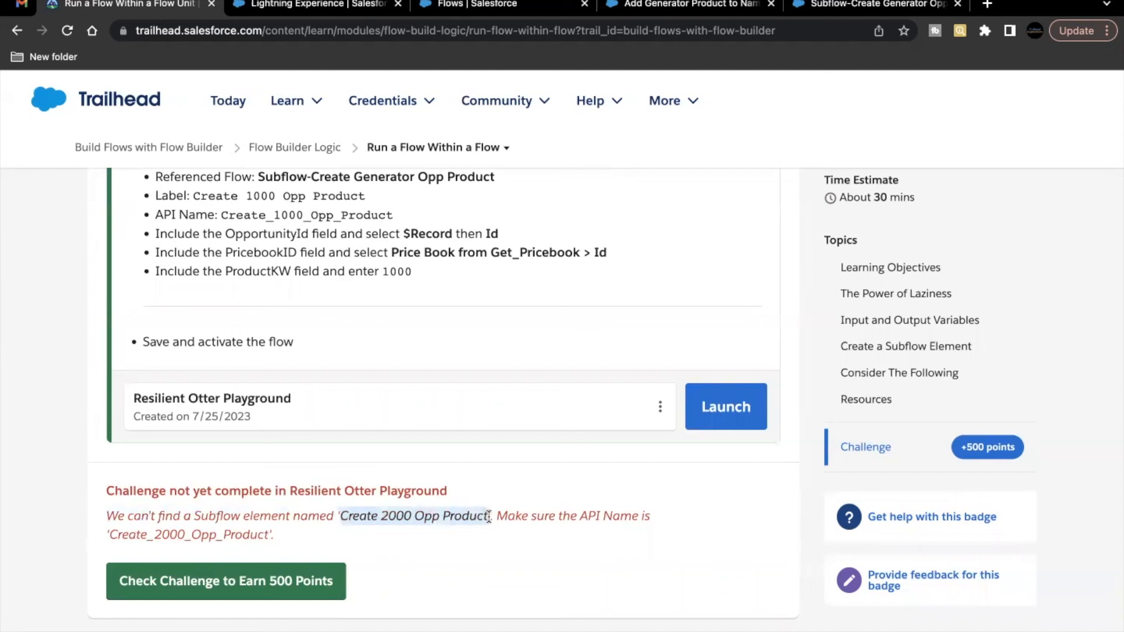
click(659, 10)
drag(514, 301, 514, 188)
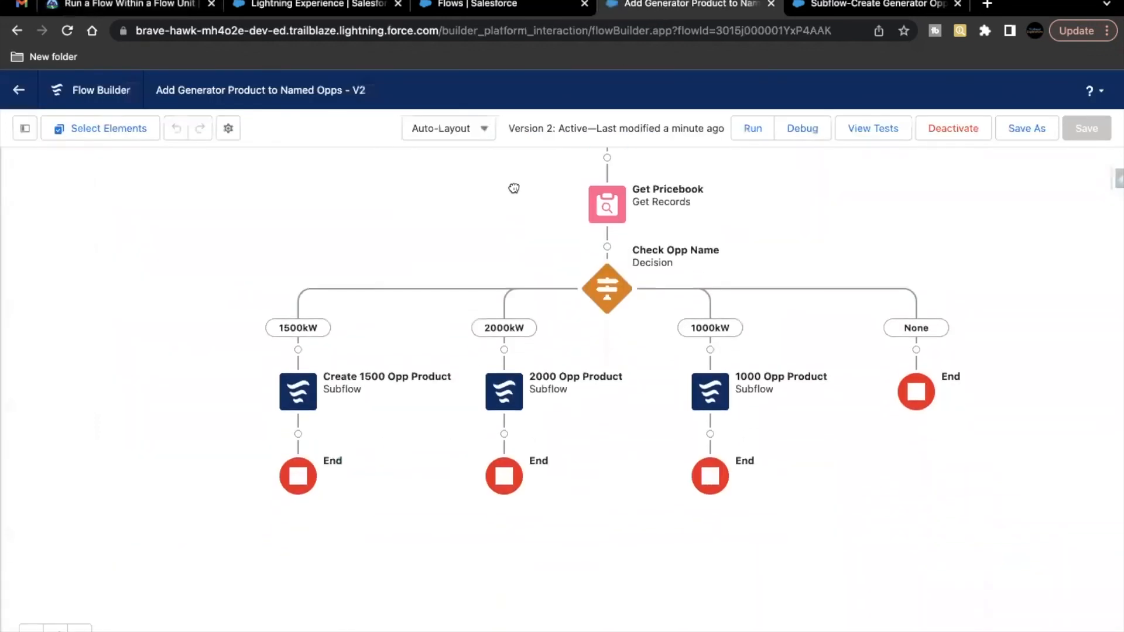
Rename the 2000kW path's subflow with label Create 2000 Opp Product and API name Create_2000_Opp_Product.
double_click(514, 383)
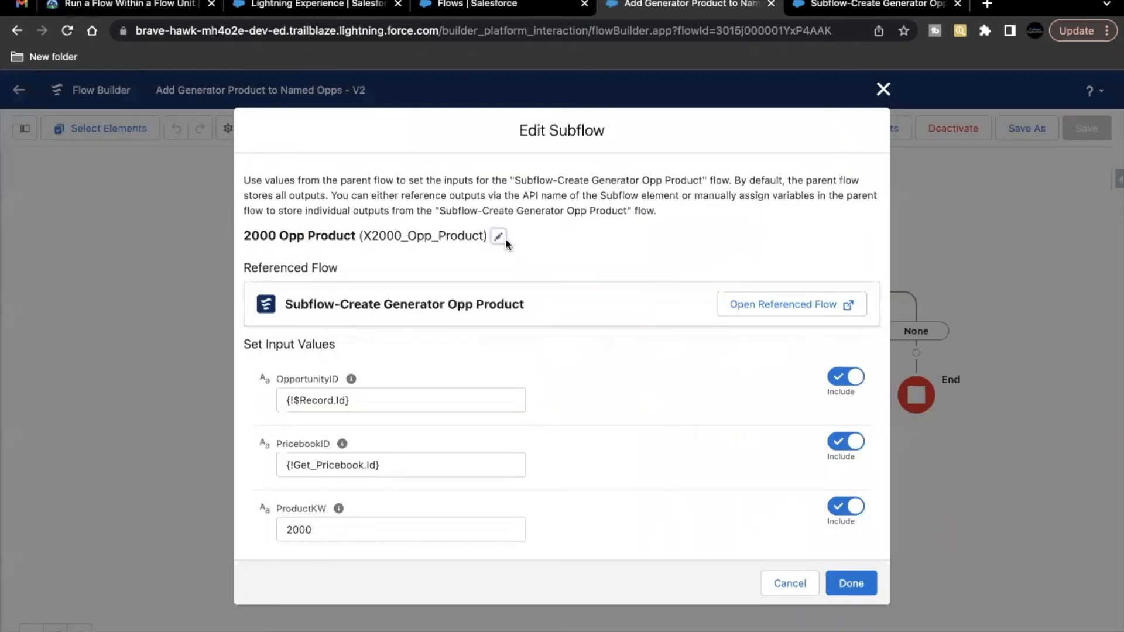
click(502, 240)
double_click(592, 253)
key(BackSpace)
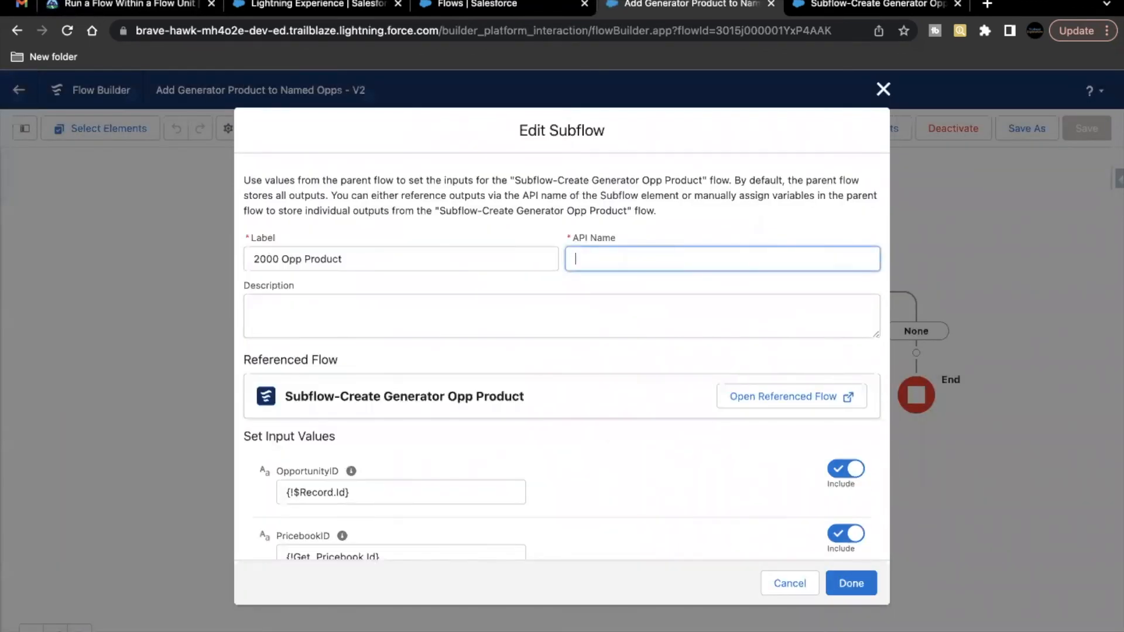
triple_click(416, 258)
key(BackSpace)
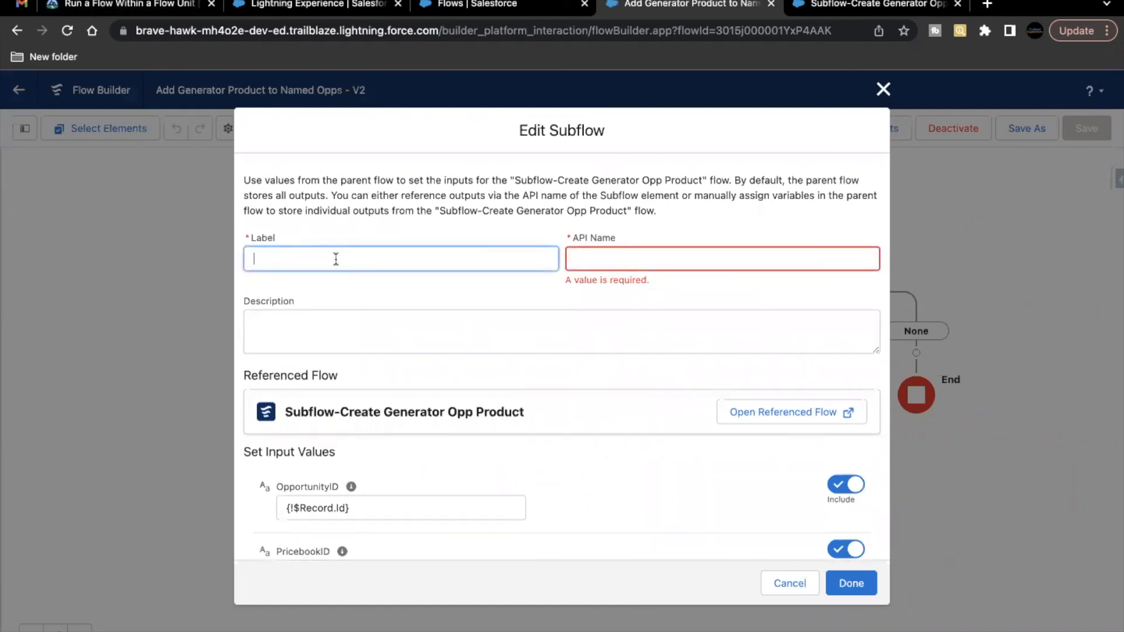
key(ctrl+v)
click(364, 294)
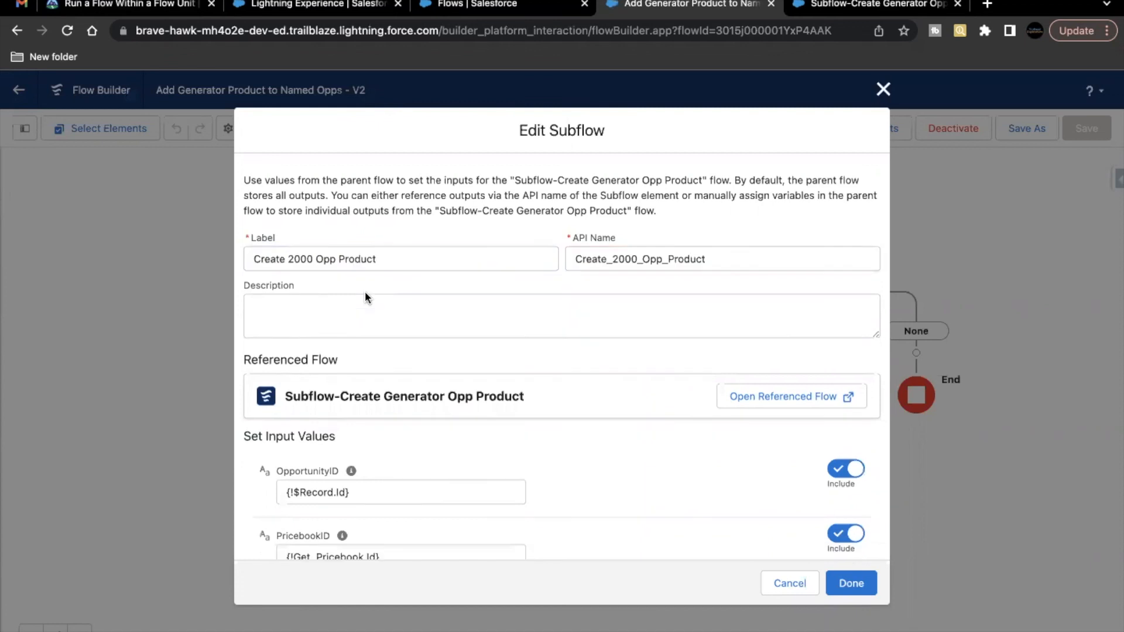
click(852, 582)
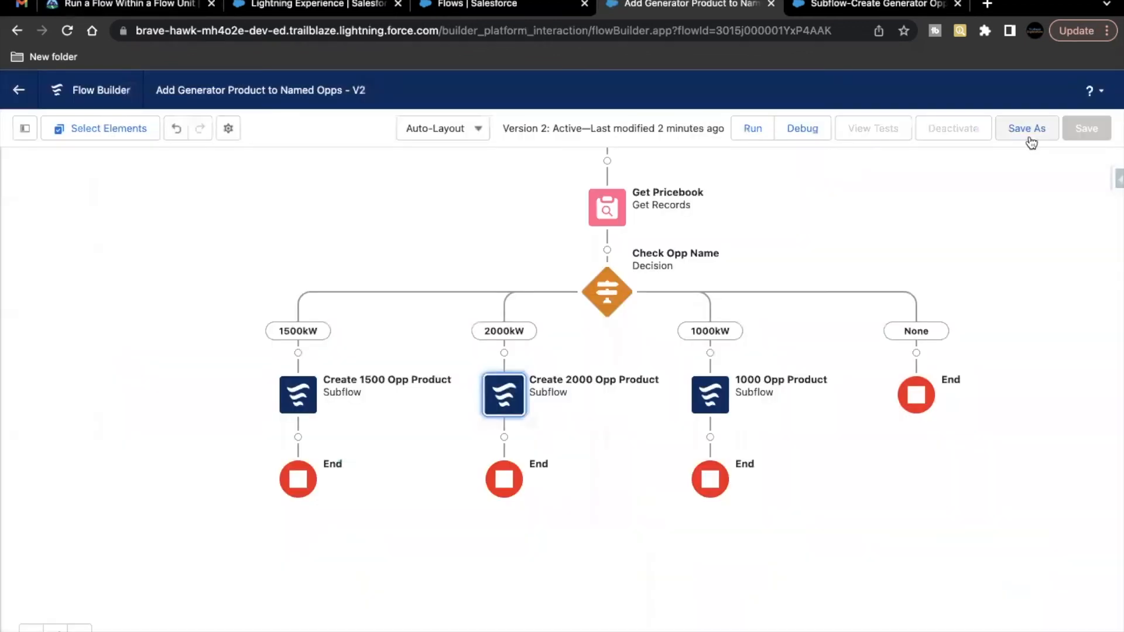
Save the Add Generator Product to Named Opps flow with the renamed 2000kW subflow as a new version and activate it.
click(1026, 131)
click(853, 490)
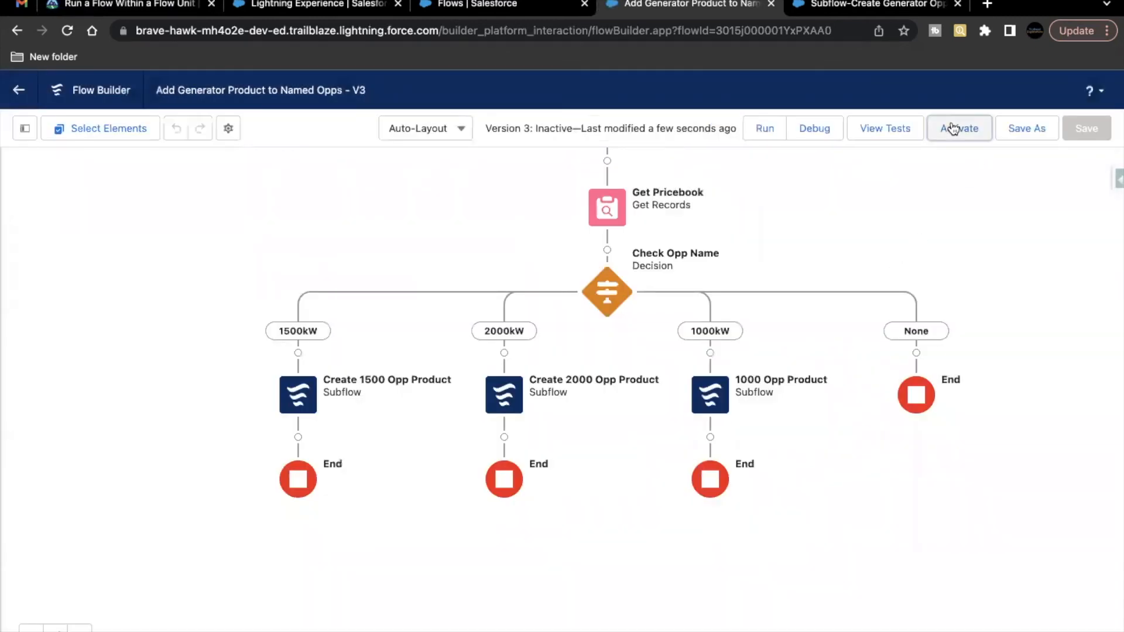
click(954, 125)
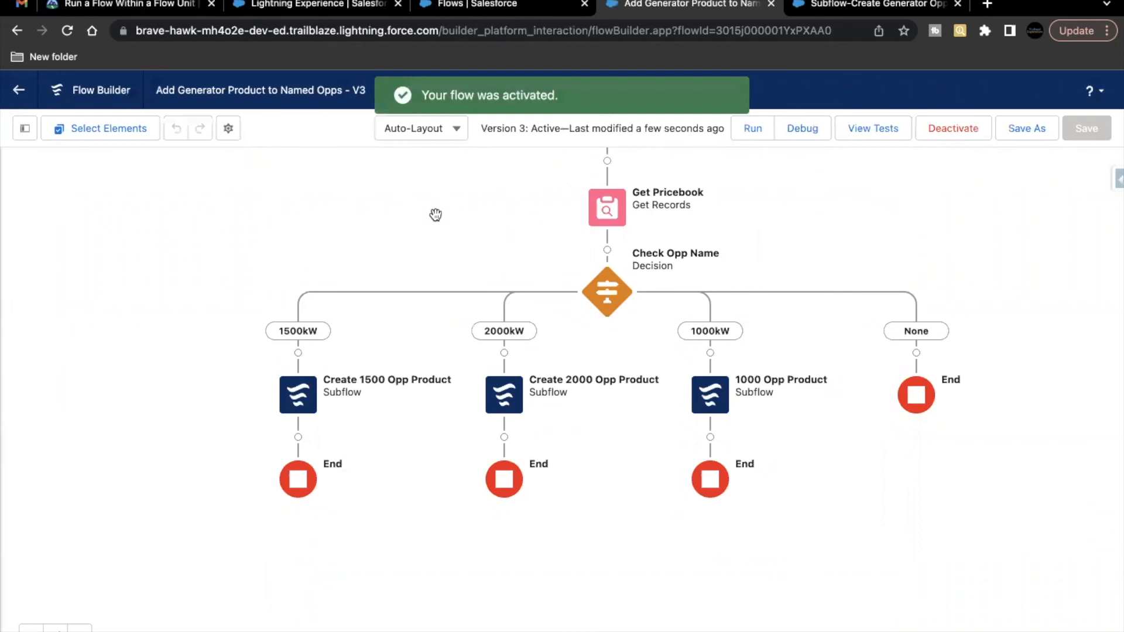
Recheck the Run a Flow Within a Flow challenge on Trailhead and copy the required subflow name Create 1000 Opp Product from the feedback.
click(157, 3)
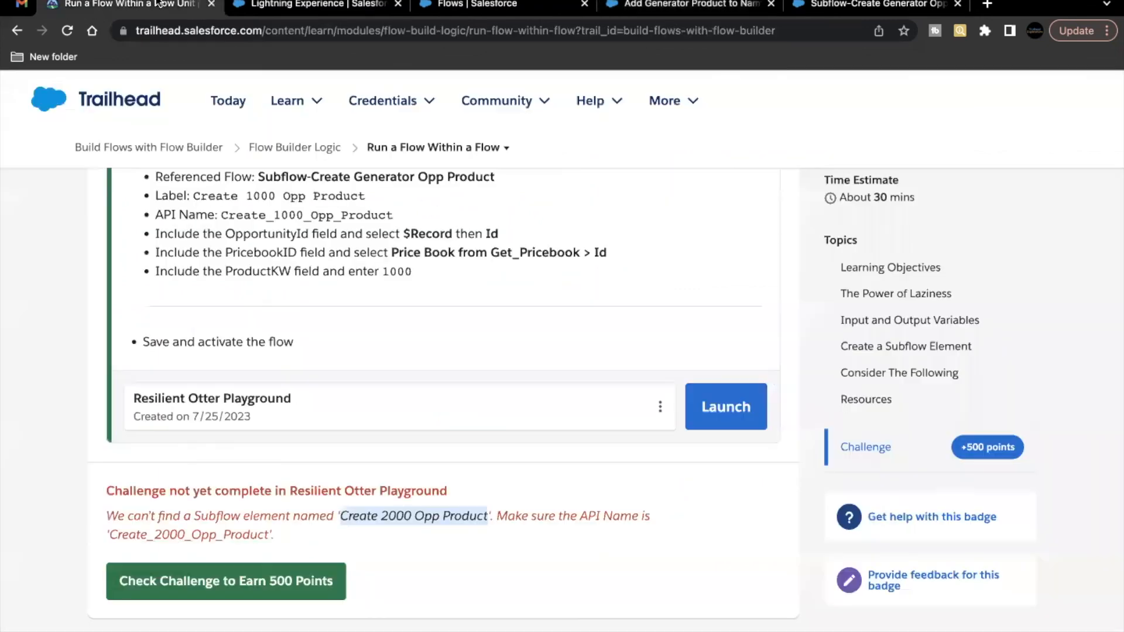
click(259, 582)
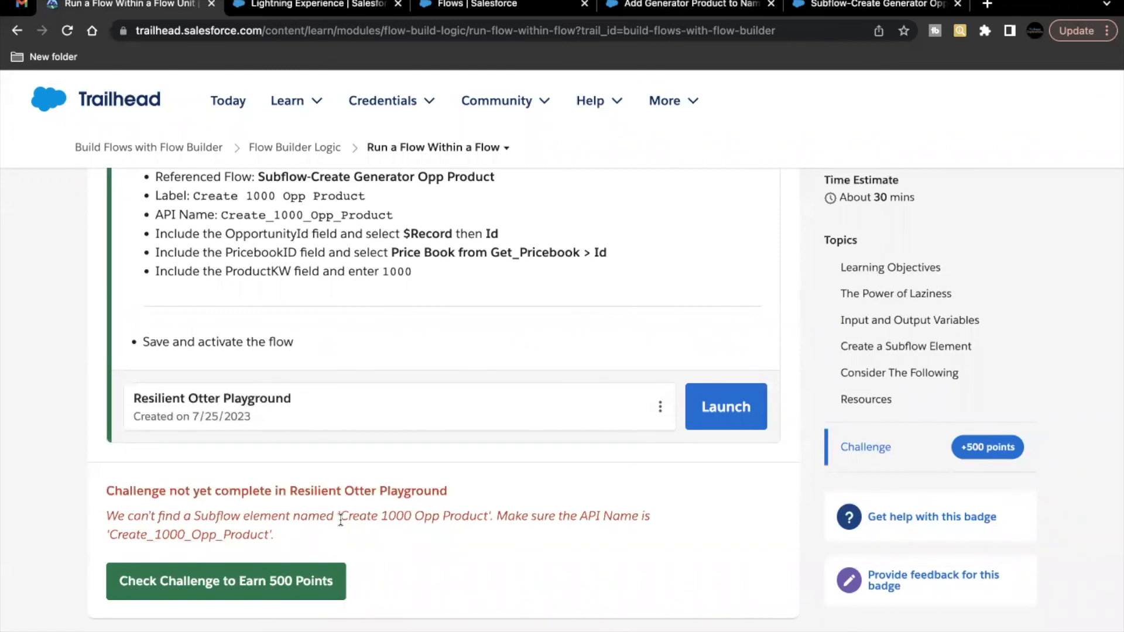
drag(341, 519, 484, 517)
key(ctrl+c)
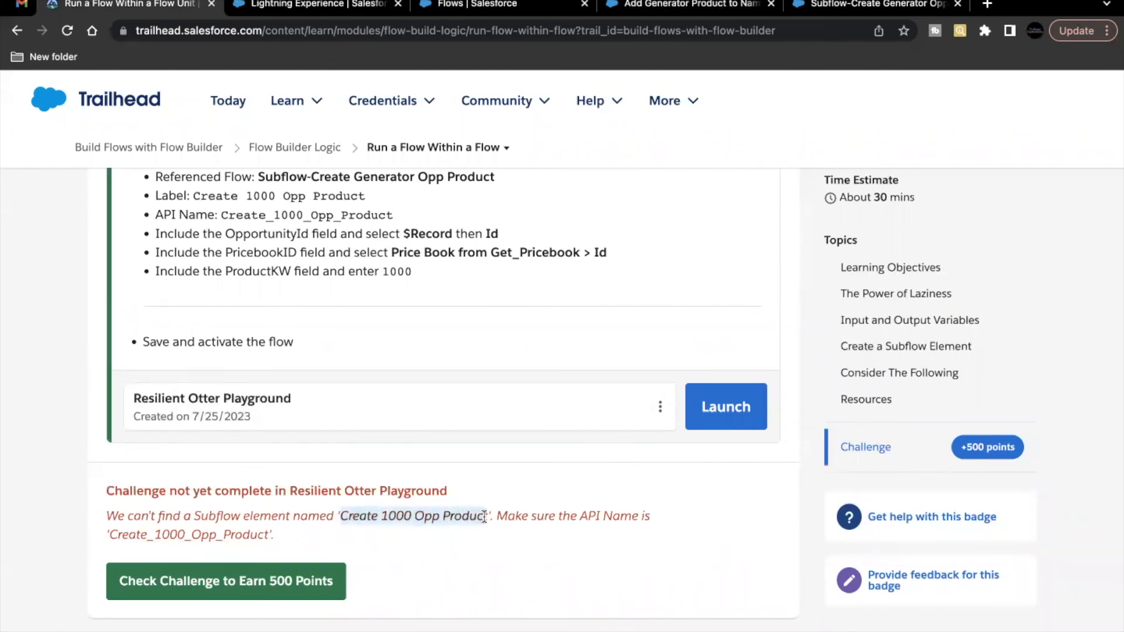
Return to the parent flow, open the 1000kW path's subflow for editing and clear its API name.
click(679, 7)
click(710, 393)
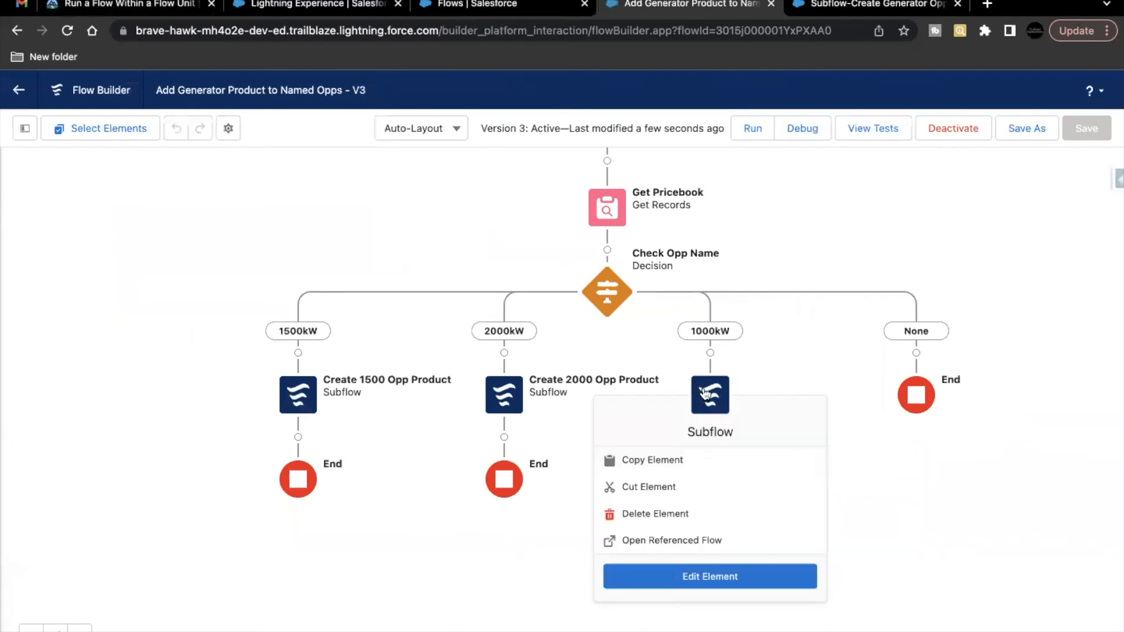
click(709, 576)
click(495, 235)
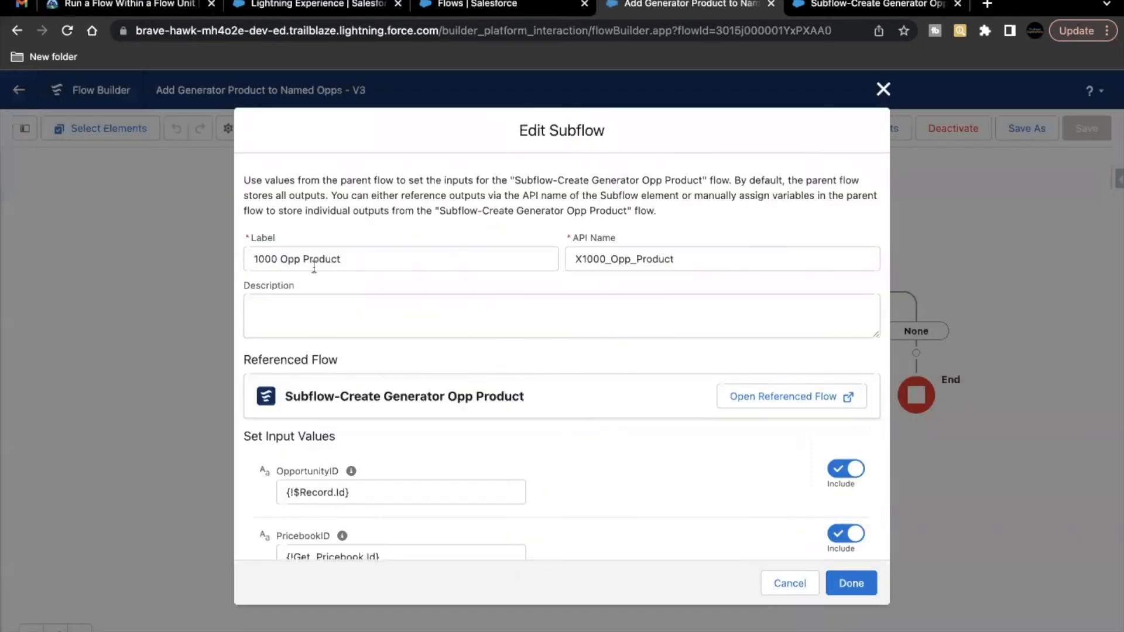
double_click(256, 262)
click(256, 262)
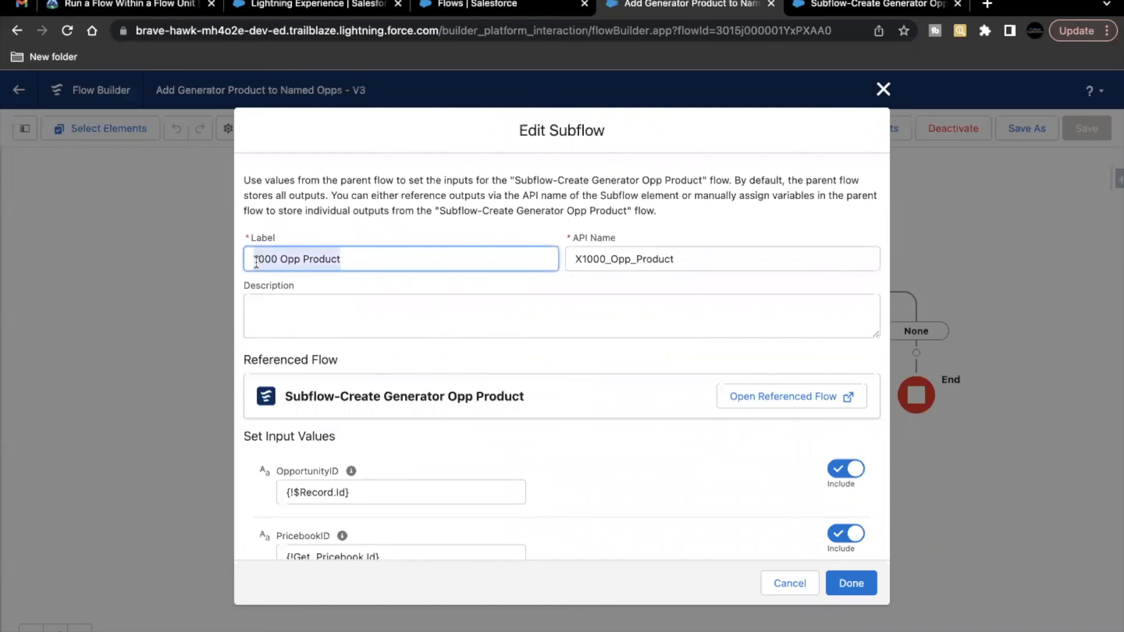
click(575, 258)
double_click(575, 258)
key(BackSpace)
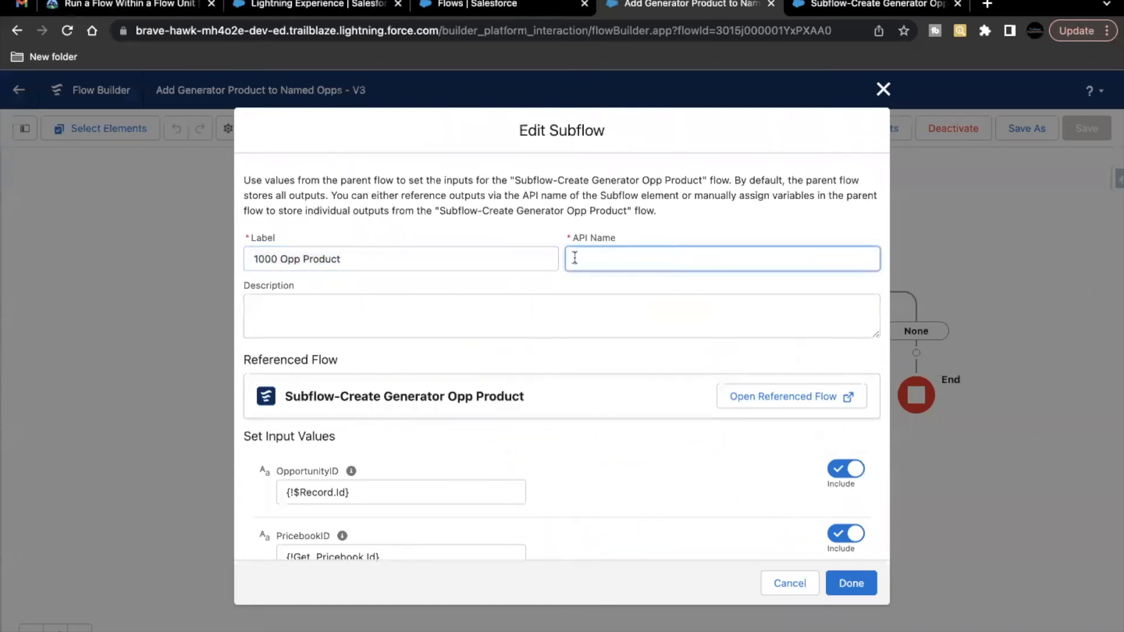
Set the subflow's label to Create 1000 Opp Product and its API name to Create_1000_Opp_Product.
click(401, 263)
key(alt+shift+Left)
key(alt+shift+Left)
key(alt+shift+Left)
key(BackSpace)
key(ctrl+v)
click(361, 277)
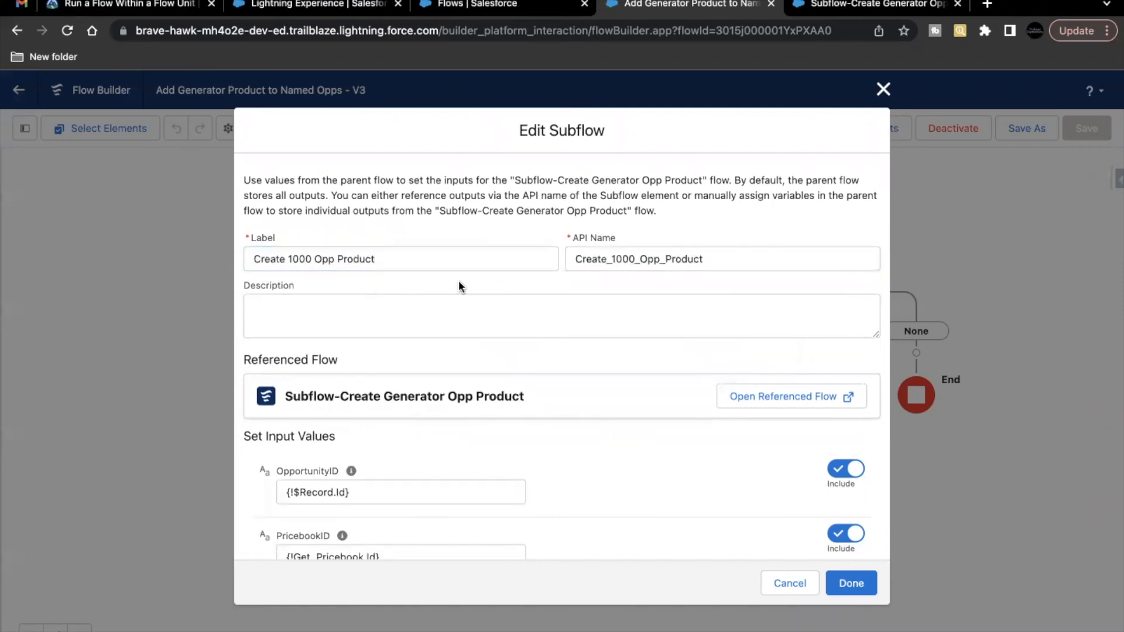
click(850, 583)
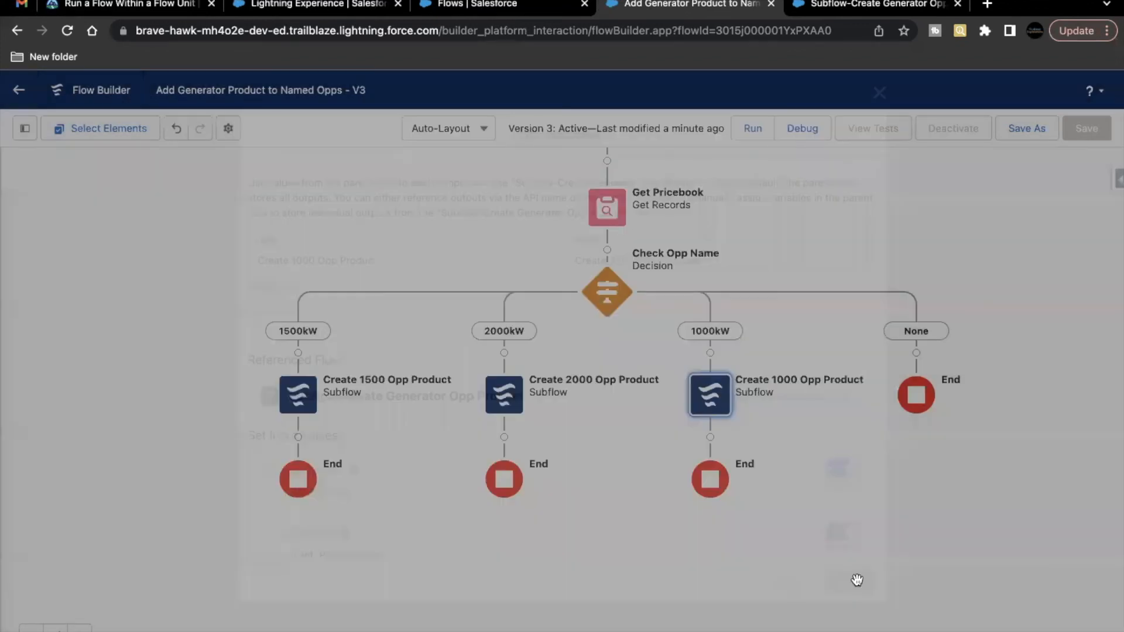
Save the Add Generator Product to Named Opps flow with the renamed 1000kW subflow as a new version and activate it.
click(1025, 126)
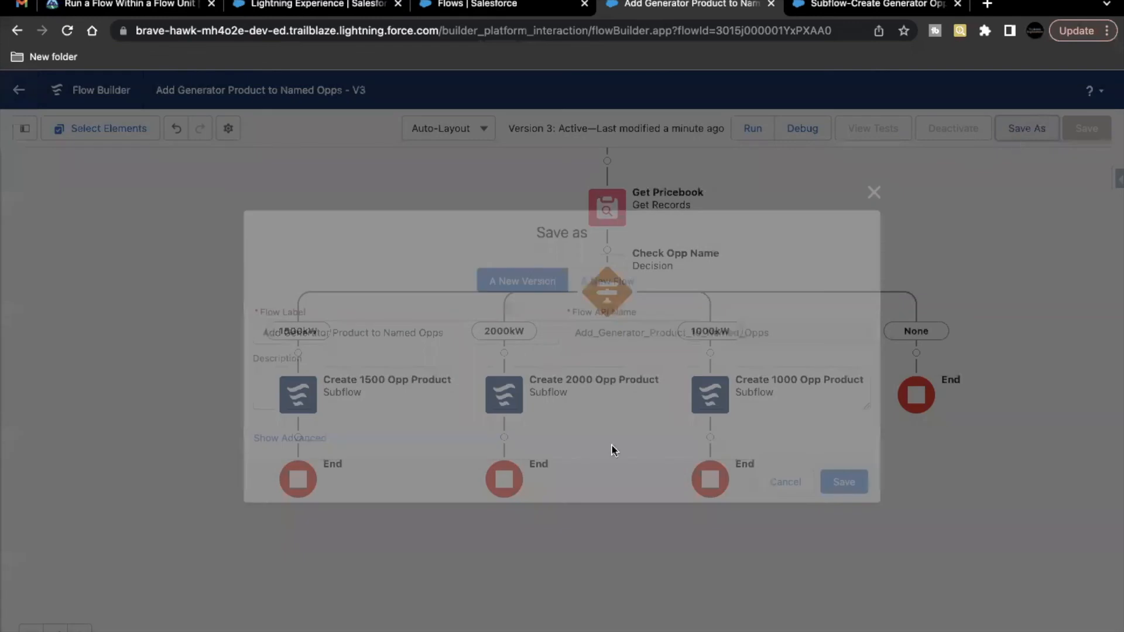
click(845, 483)
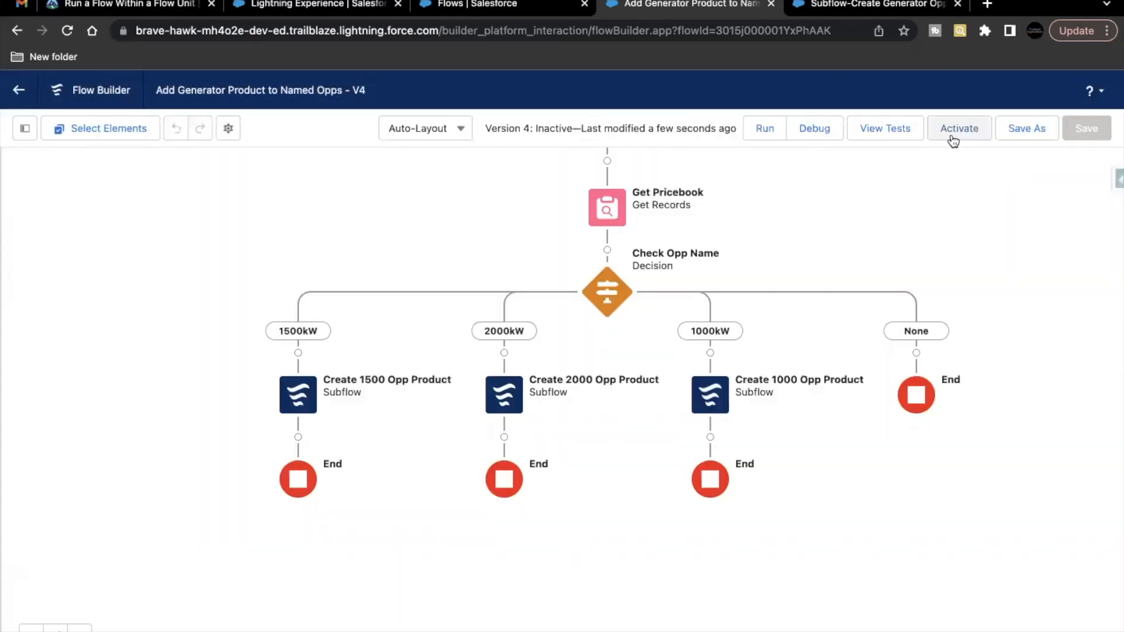
click(952, 135)
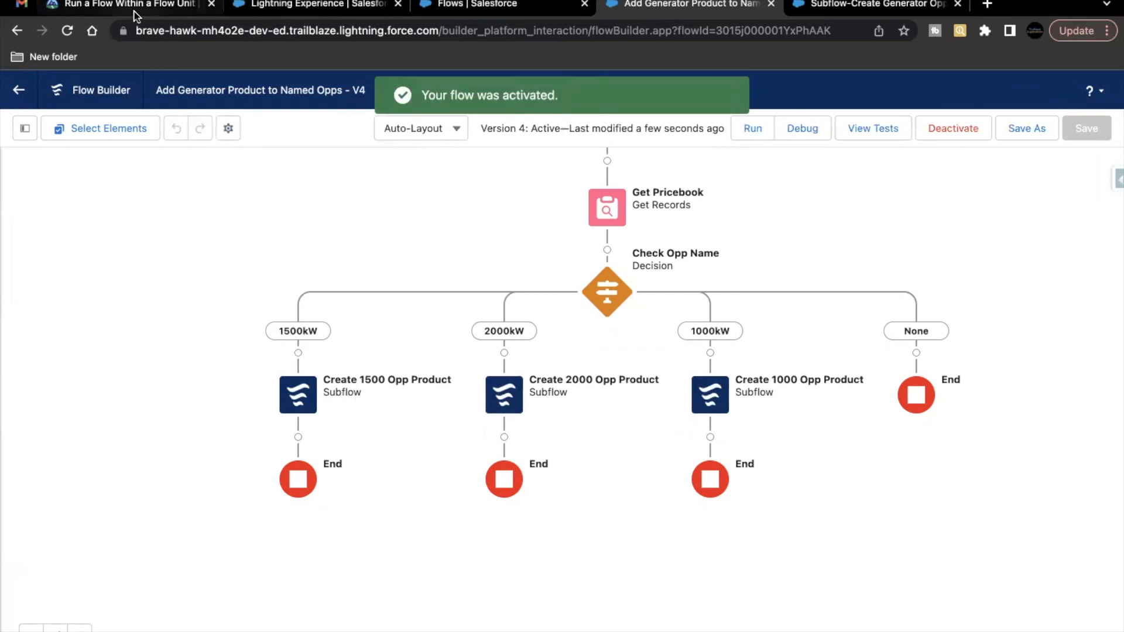
Resubmit the Run a Flow Within a Flow challenge for checking on Trailhead.
click(134, 13)
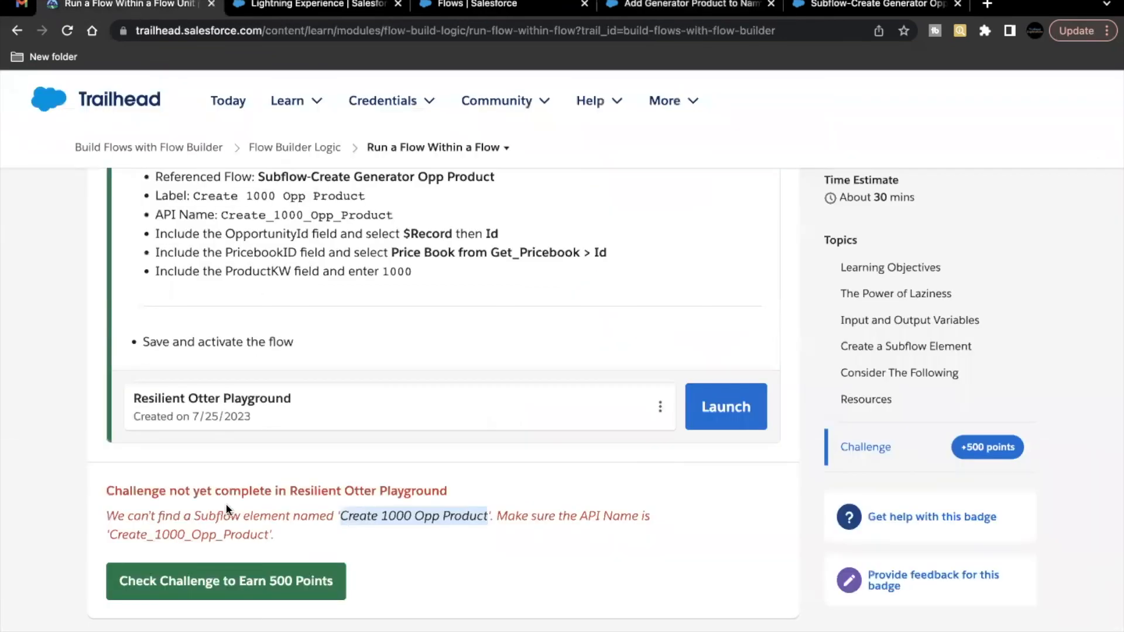
click(215, 583)
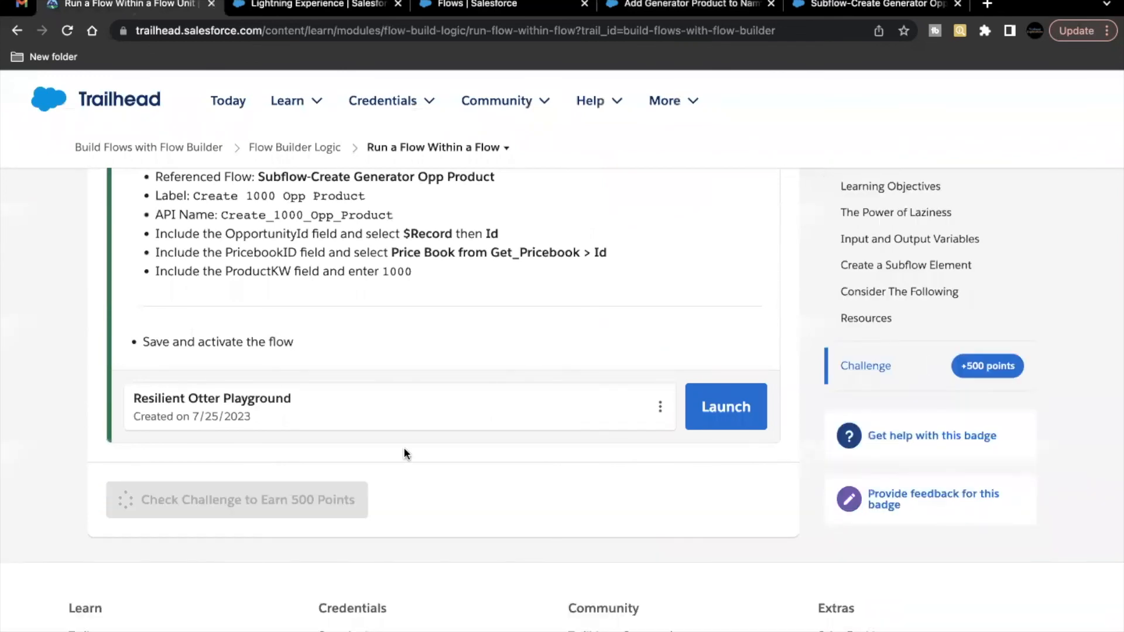